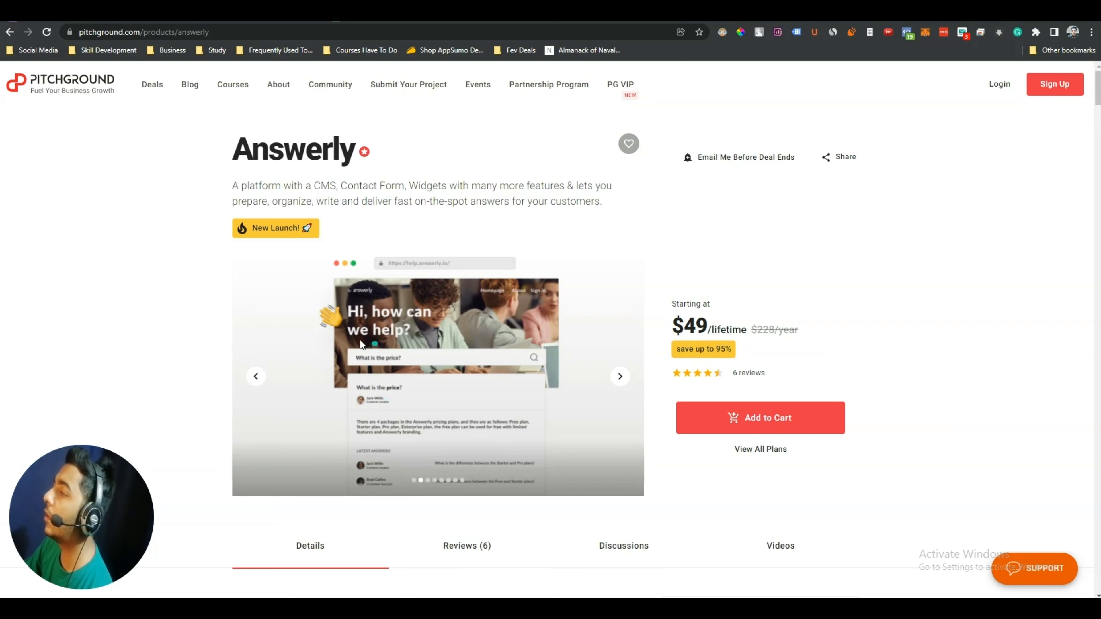
Browse the Answerly product screenshots and select the product title
left_click(619, 376)
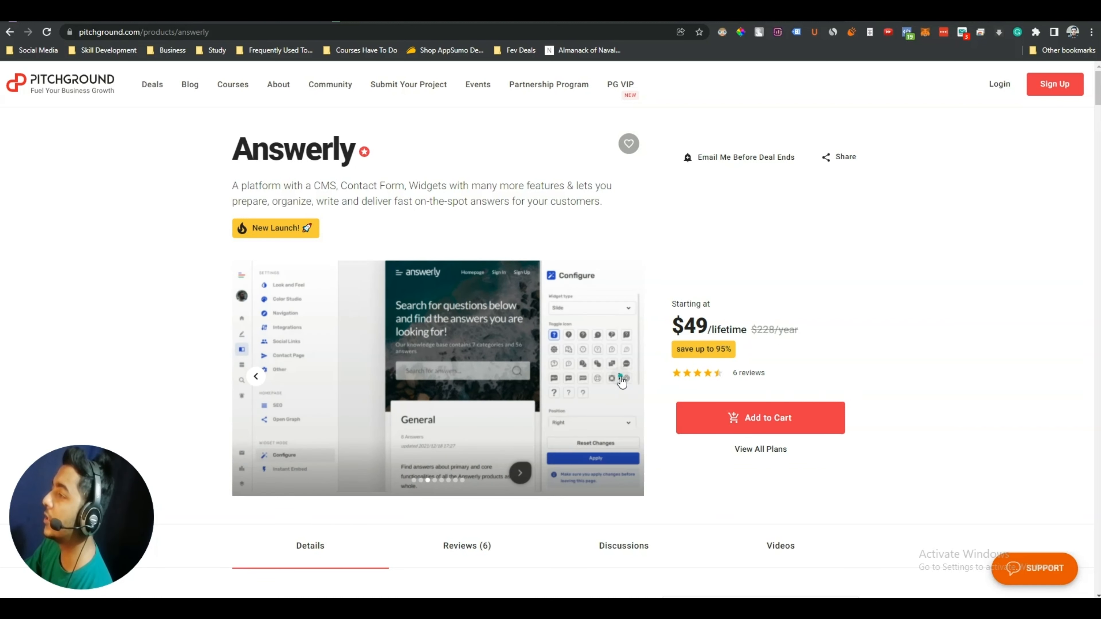
double_click(275, 156)
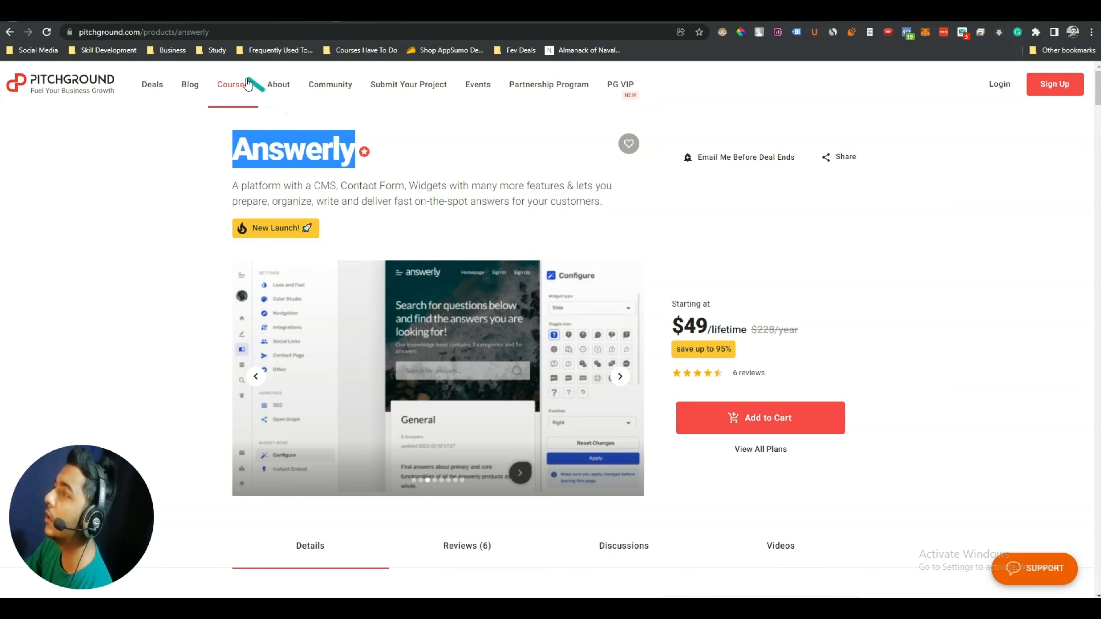
scroll(916, 415, "down", 4)
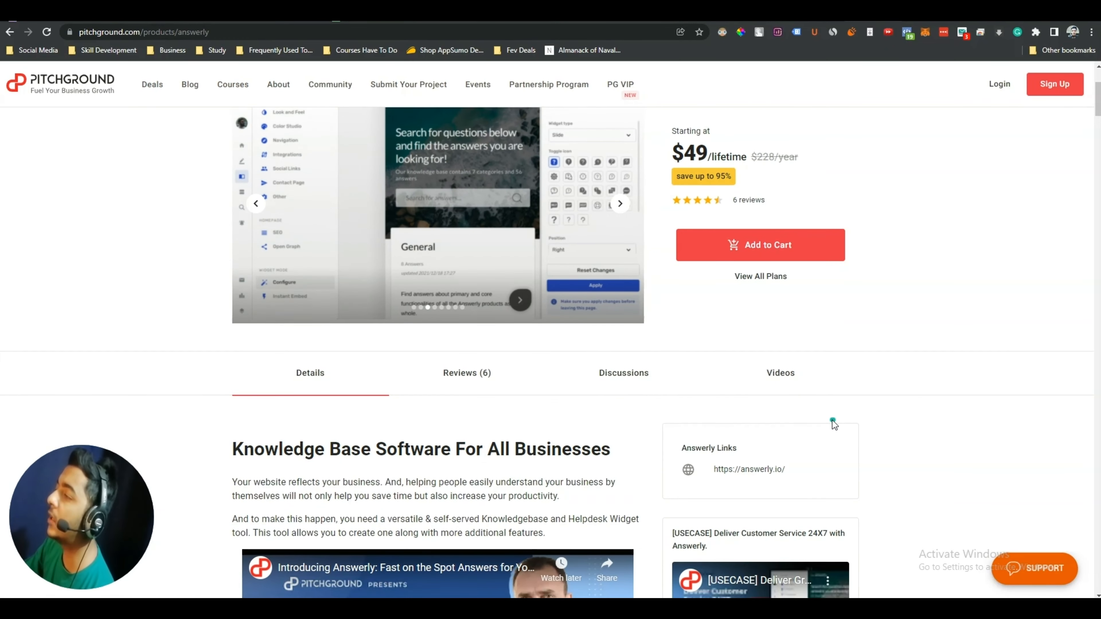
scroll(832, 420, "down", 5)
scroll(876, 424, "down", 10)
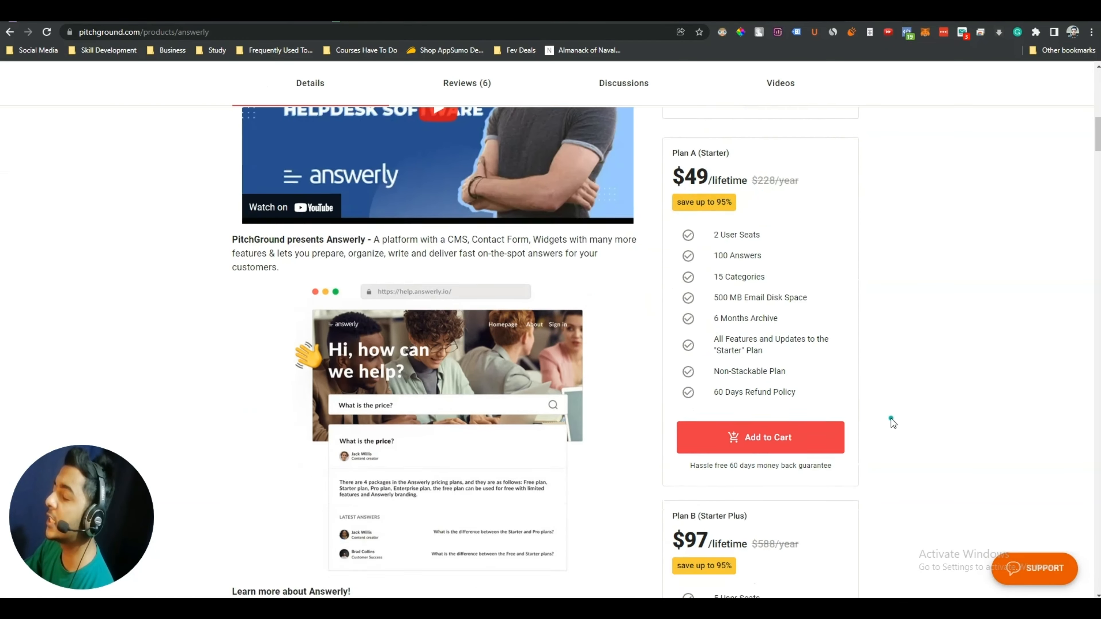
scroll(892, 423, "up", 2)
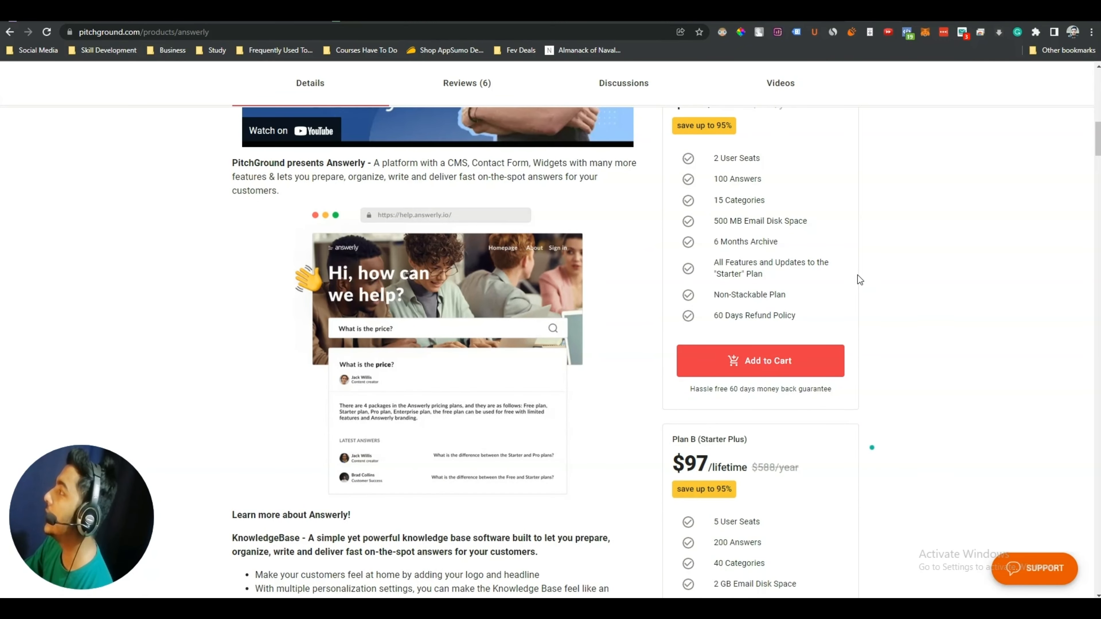
scroll(849, 181, "up", 15)
double_click(276, 147)
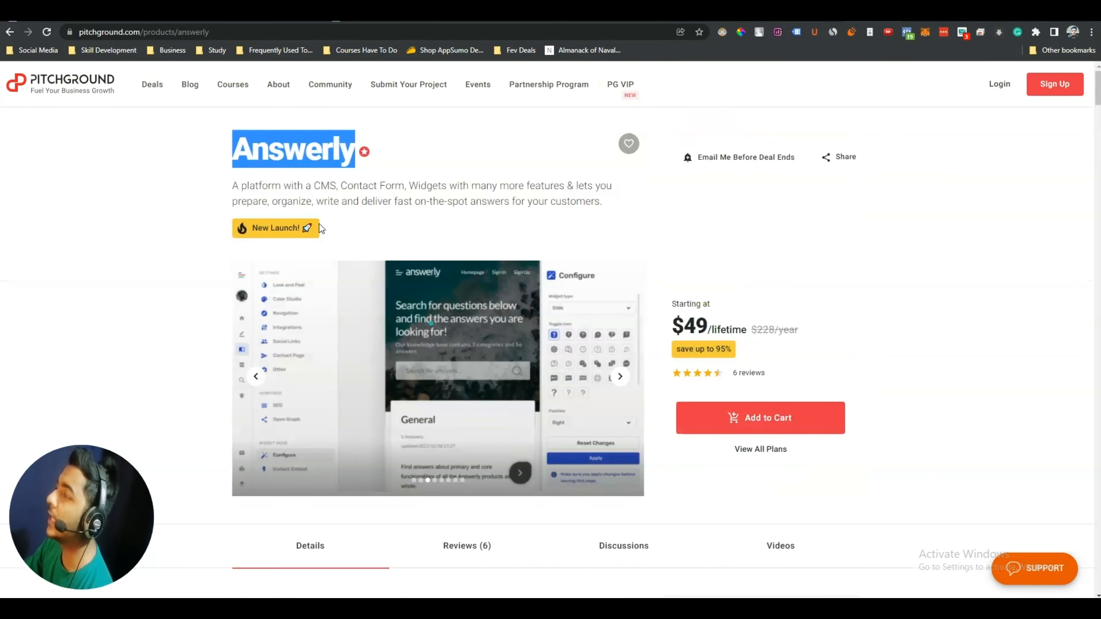
left_click(276, 147)
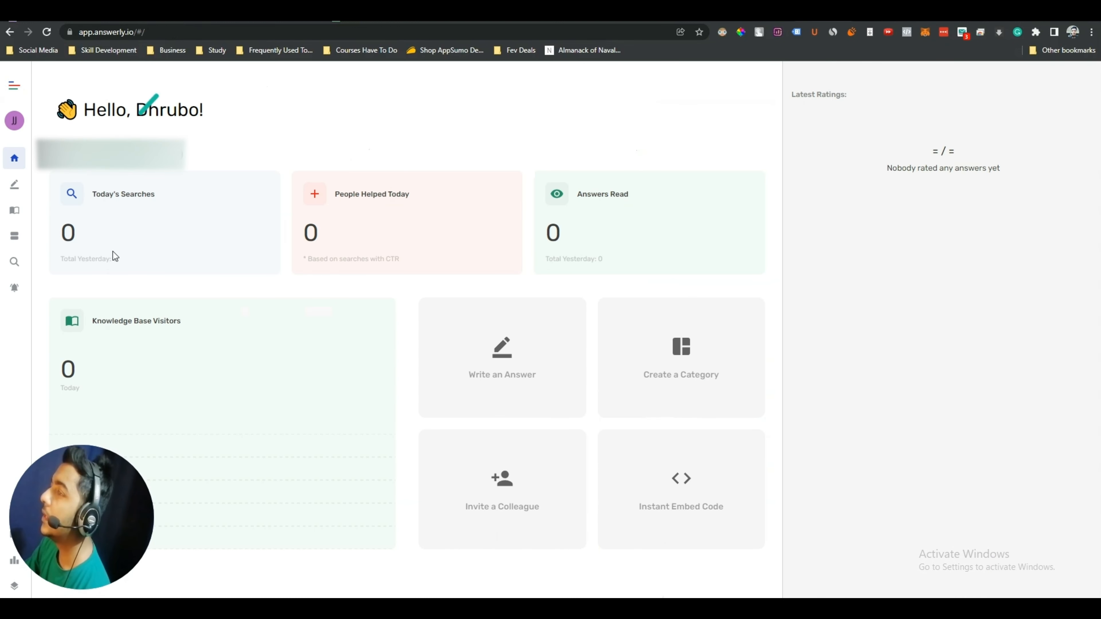
Highlight the dashboard statistic titles, then copy the widget's instant embed code
mouse_move(78, 500)
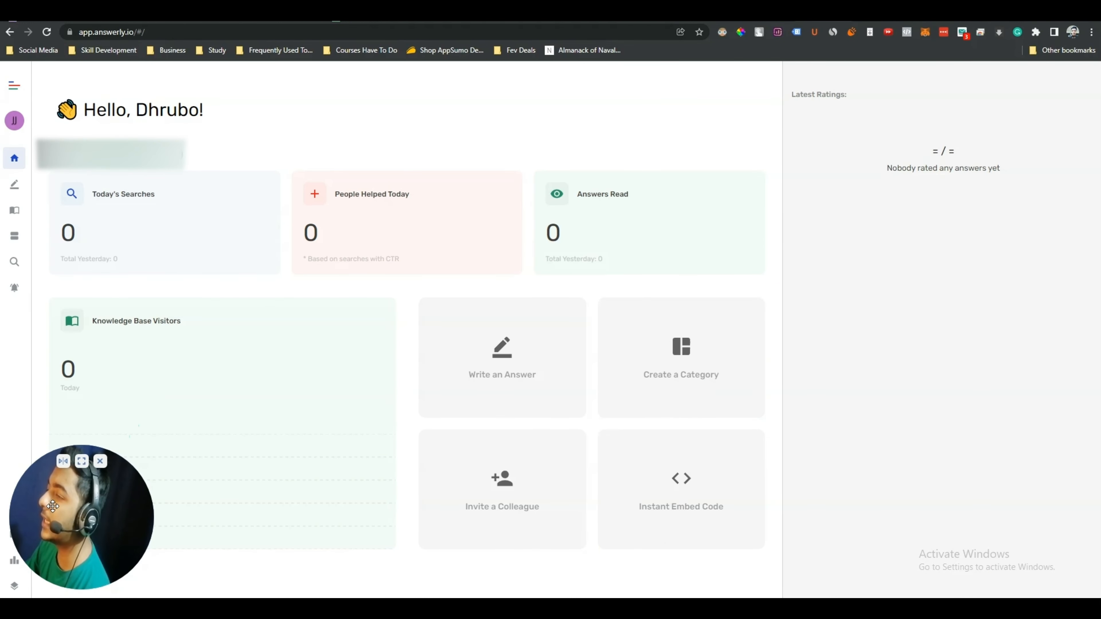
left_click_drag(78, 500, 998, 530)
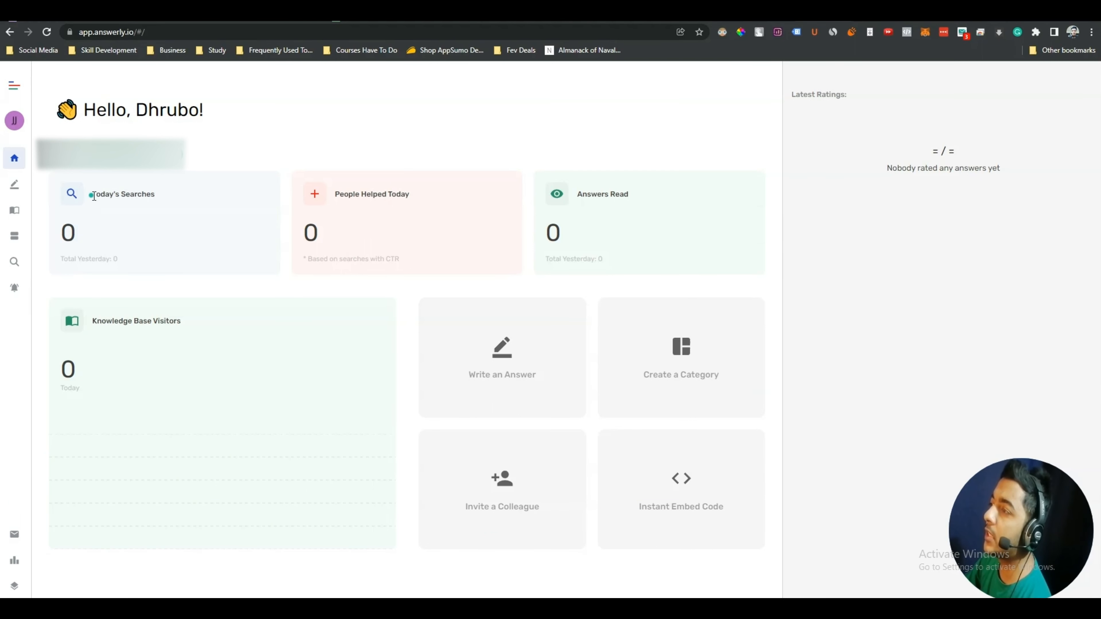
left_click_drag(93, 197, 150, 194)
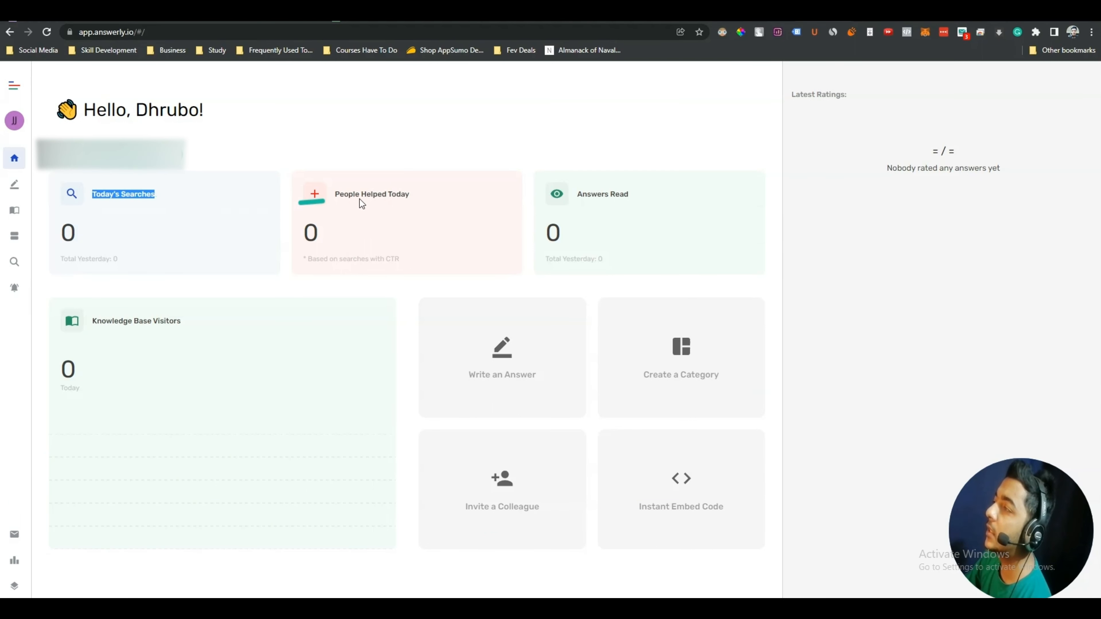
triple_click(377, 197)
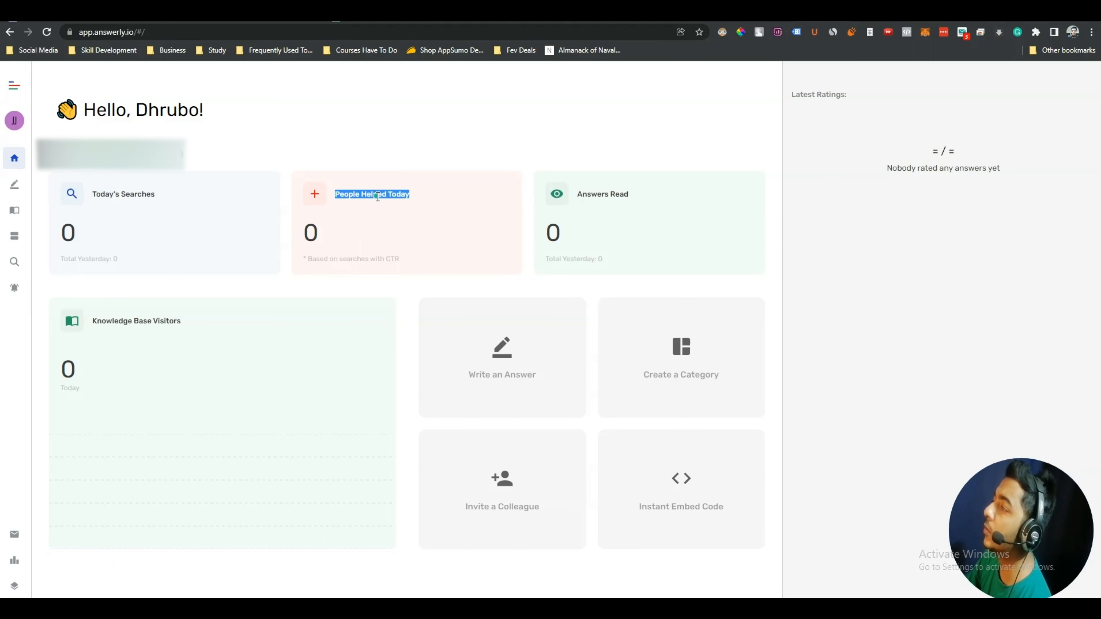
triple_click(601, 197)
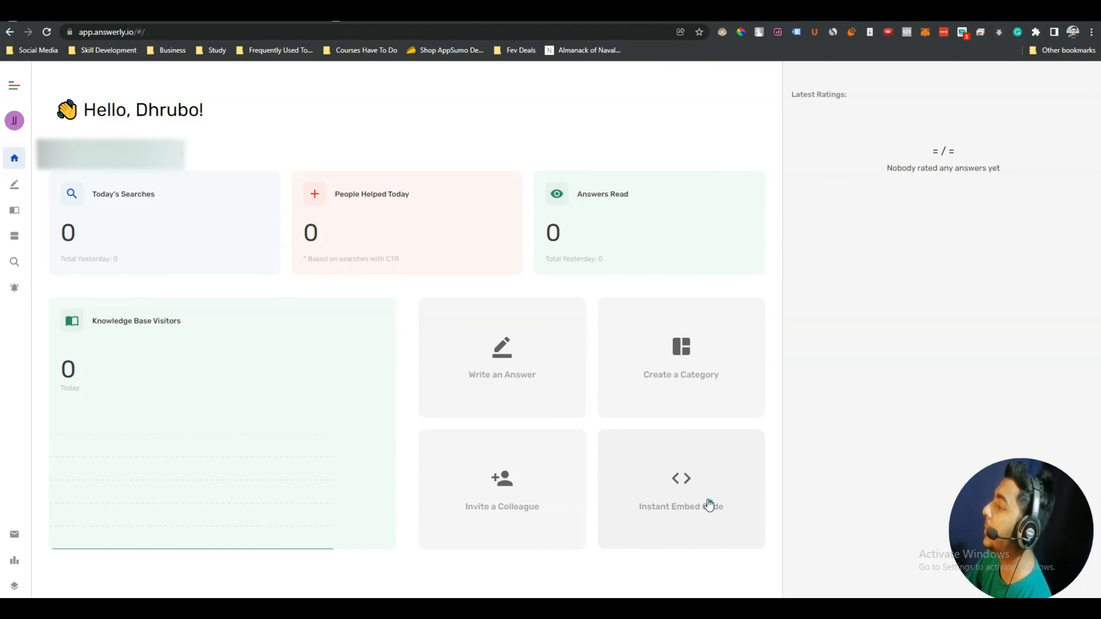
left_click(686, 489)
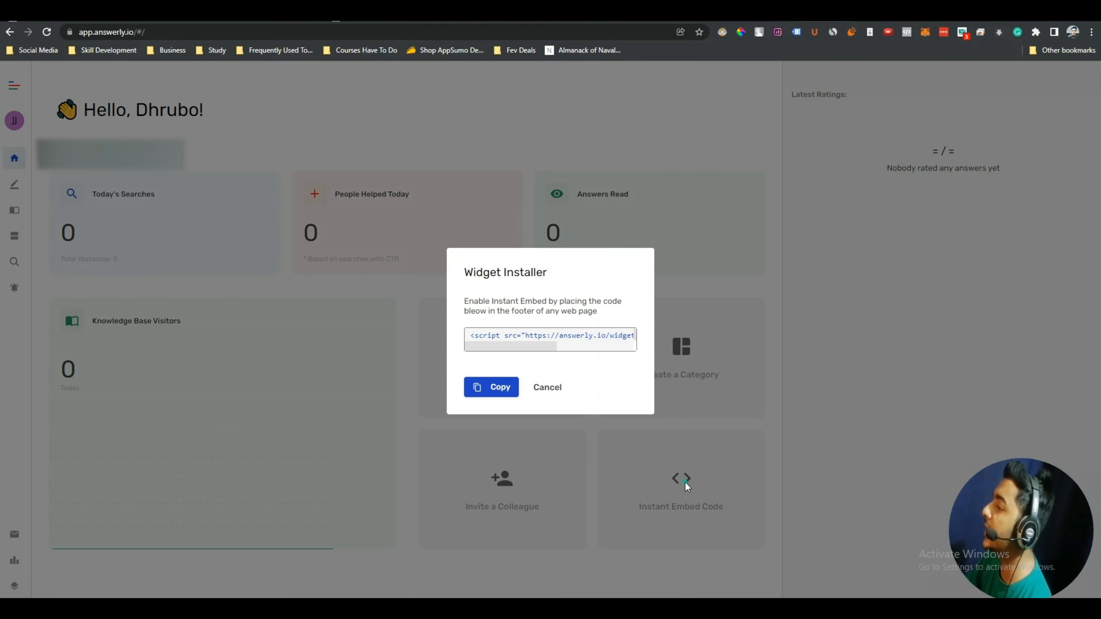
left_click(497, 389)
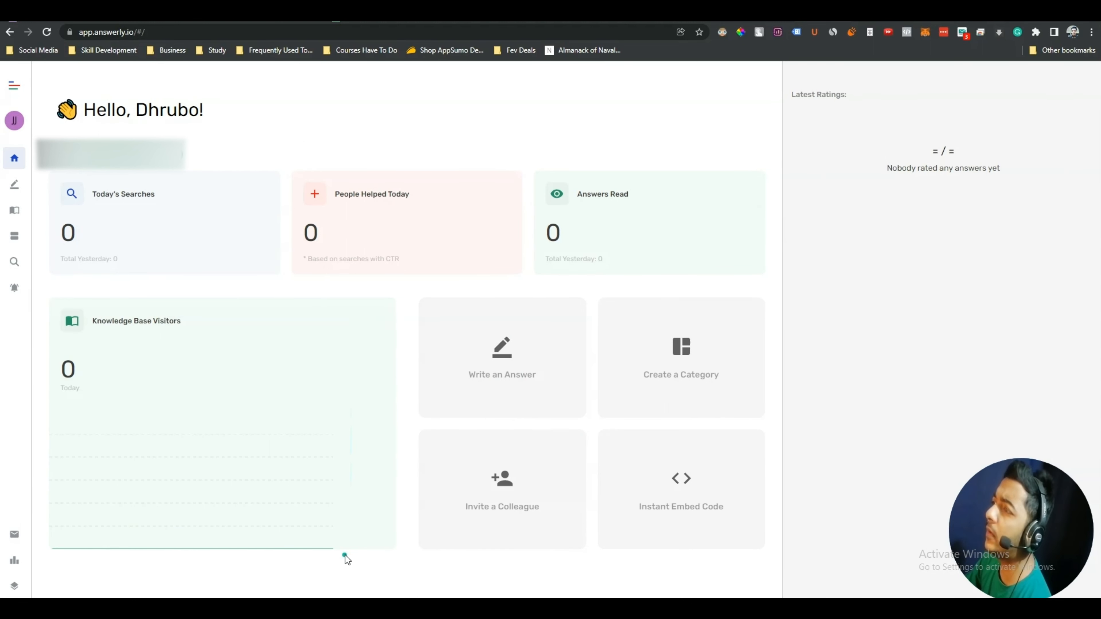
Create a category named 'Passivern Overview' from the Write an Answer page
left_click(19, 187)
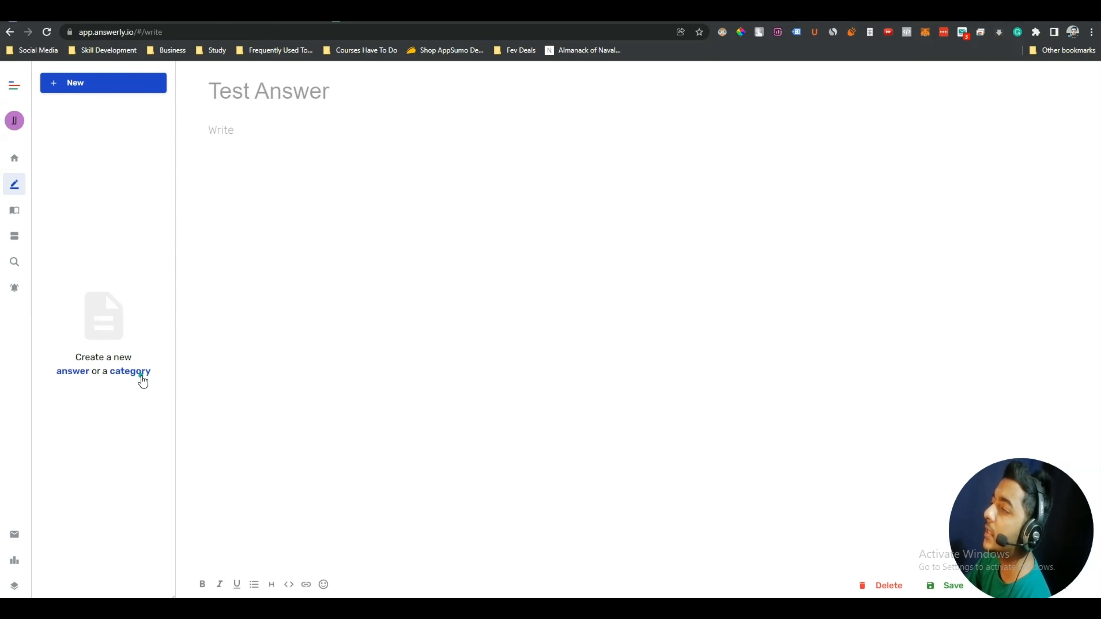
left_click(131, 372)
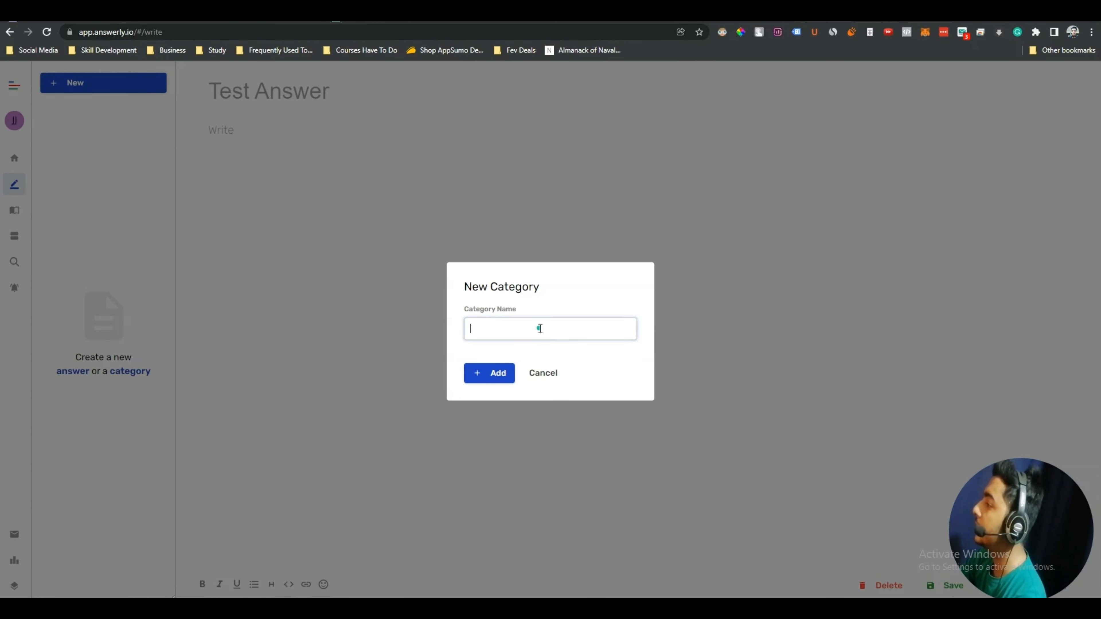
type("Passivern Overview")
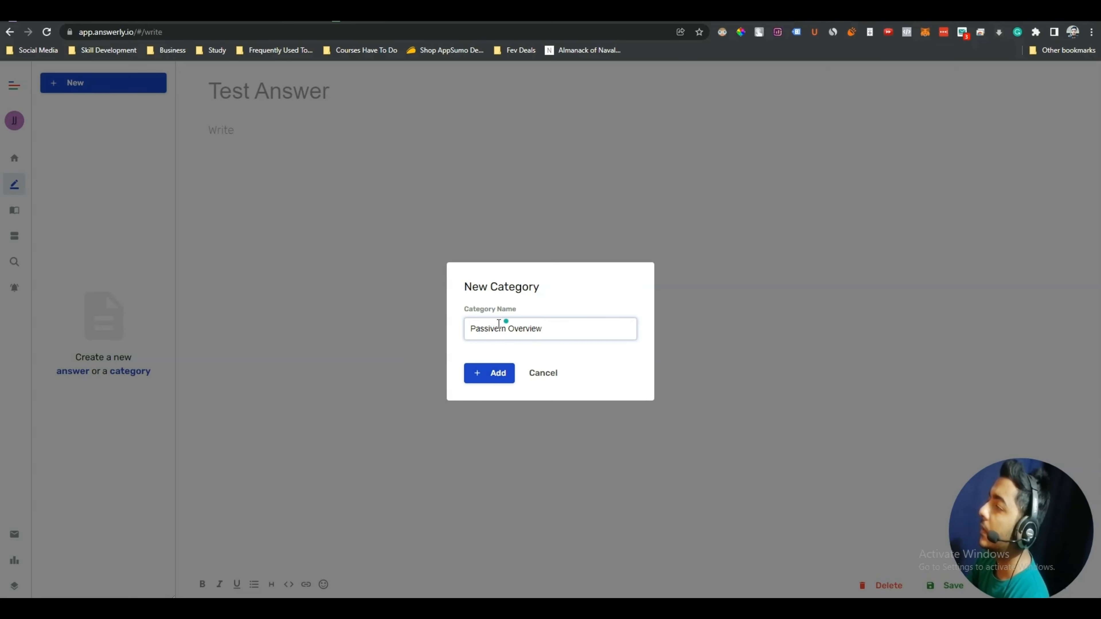
left_click_drag(472, 329, 543, 329)
left_click(543, 329)
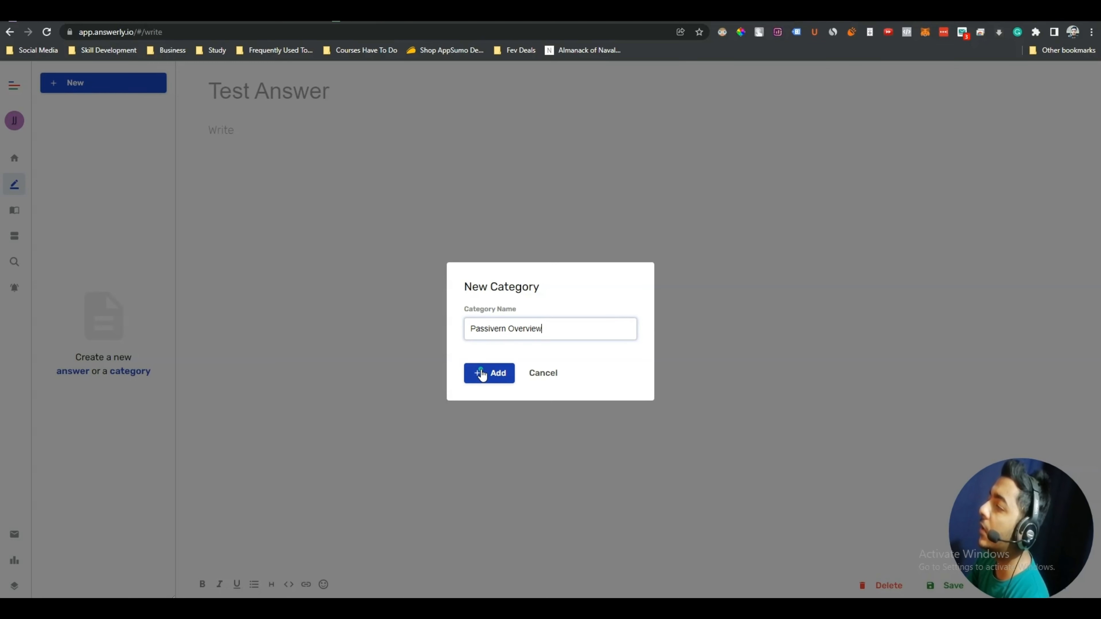
left_click(481, 370)
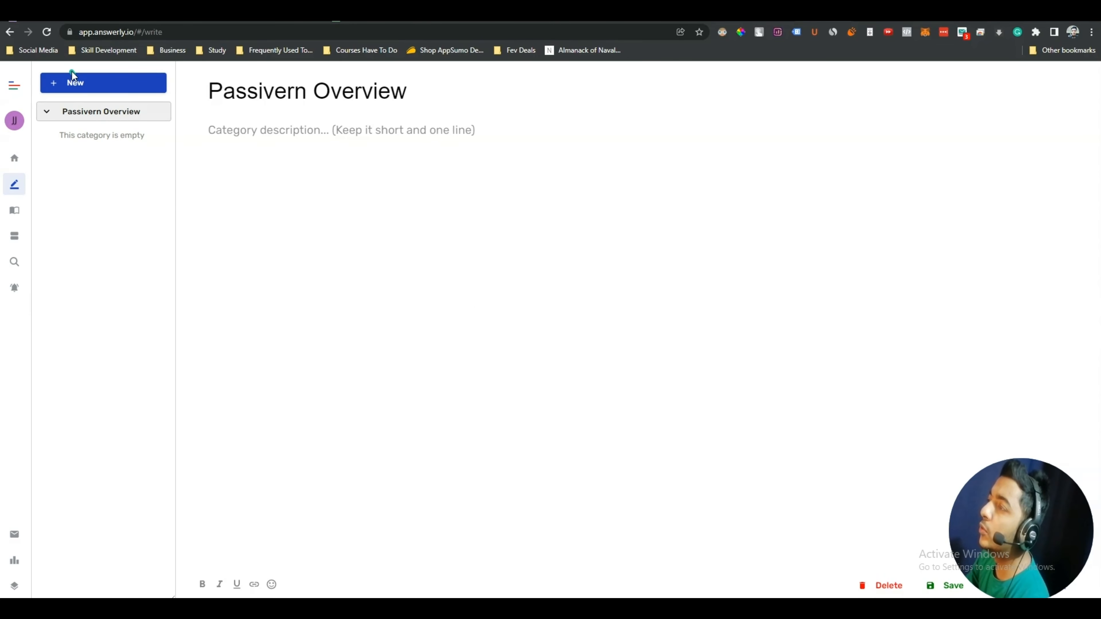
Create a top-level category named 'Billing Informations'
left_click(72, 88)
left_click(76, 100)
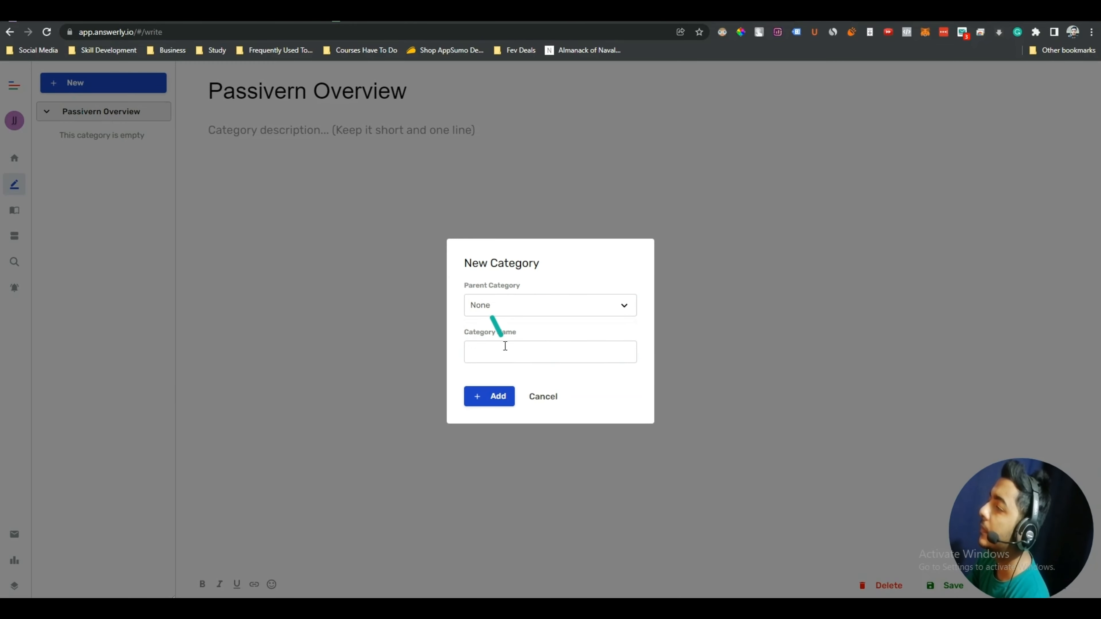
type("Billing Information")
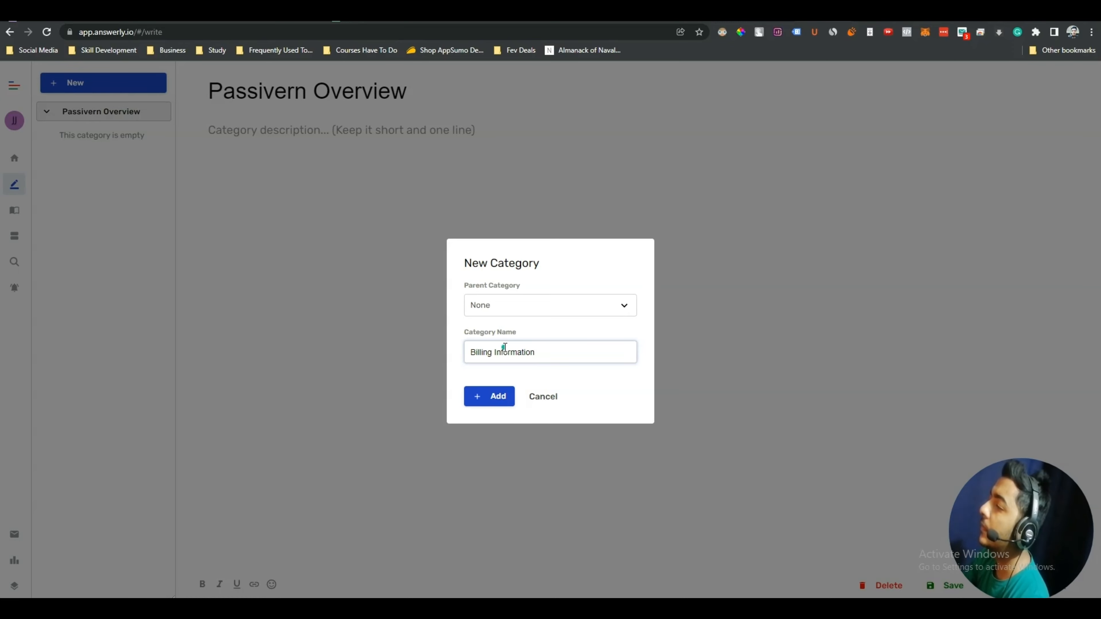
type("s")
left_click(507, 392)
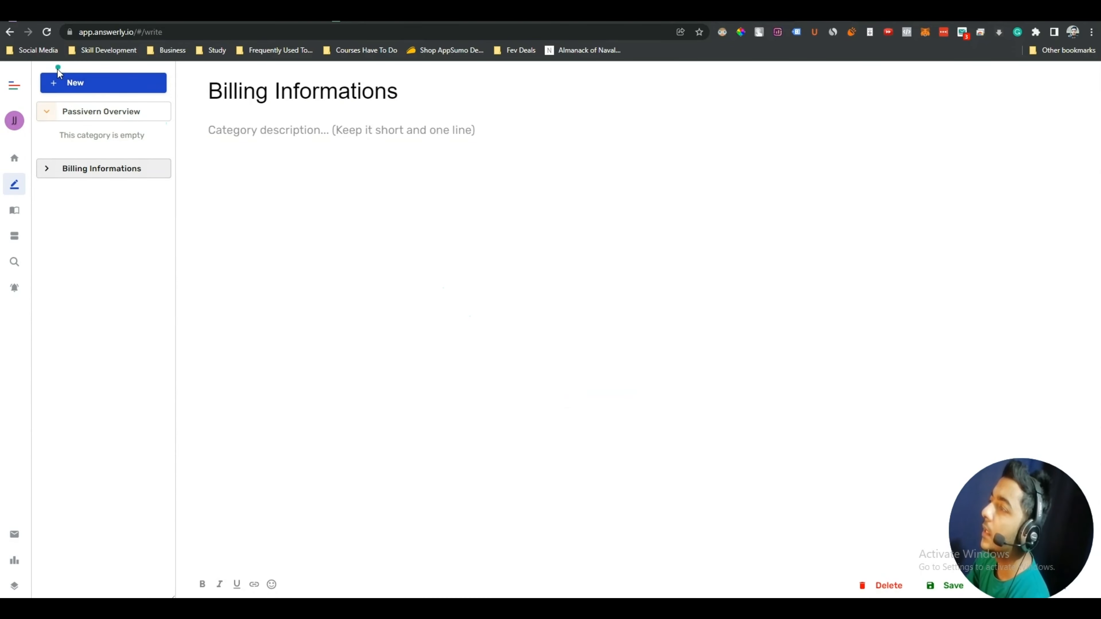
Add a 'Paypal Billing' subcategory with Billing Informations as its parent
left_click(63, 83)
left_click(84, 104)
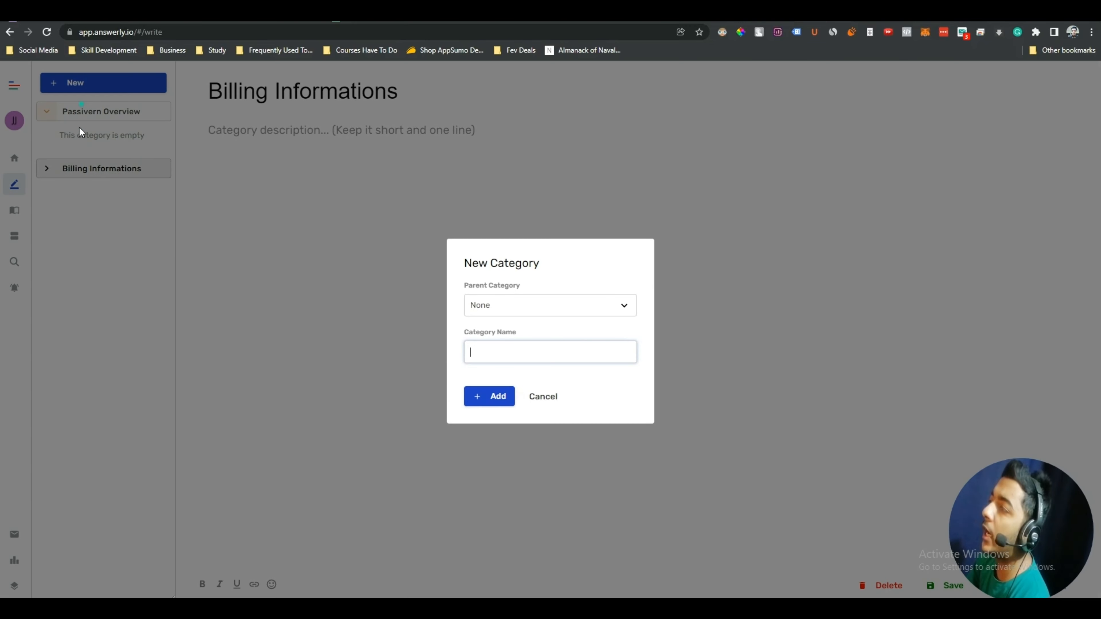
left_click(480, 306)
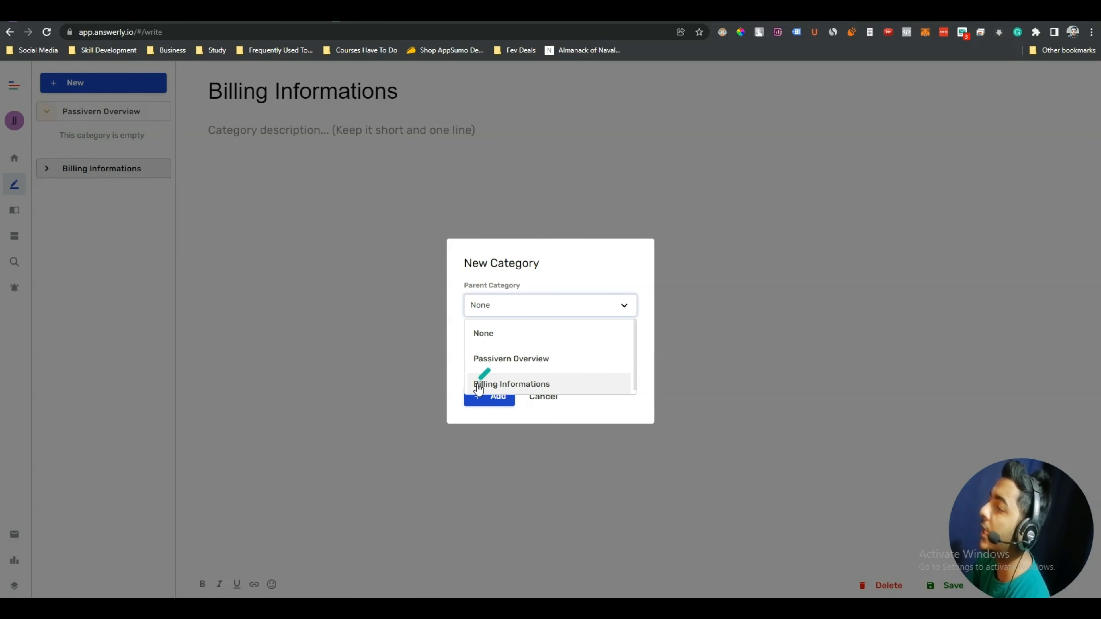
left_click(518, 387)
left_click(513, 353)
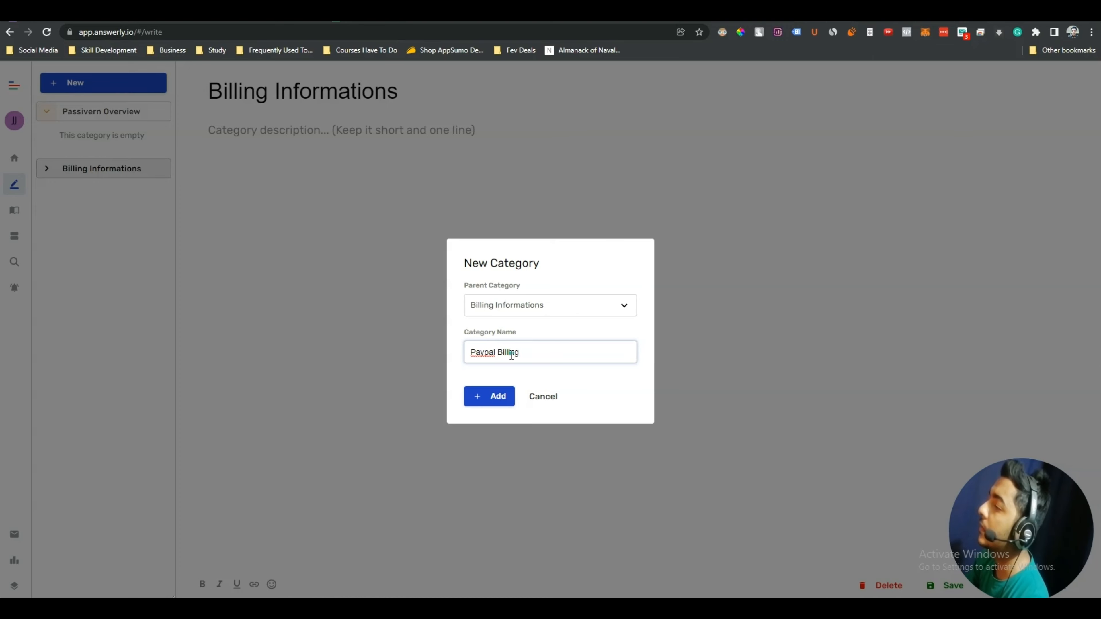
left_click(485, 395)
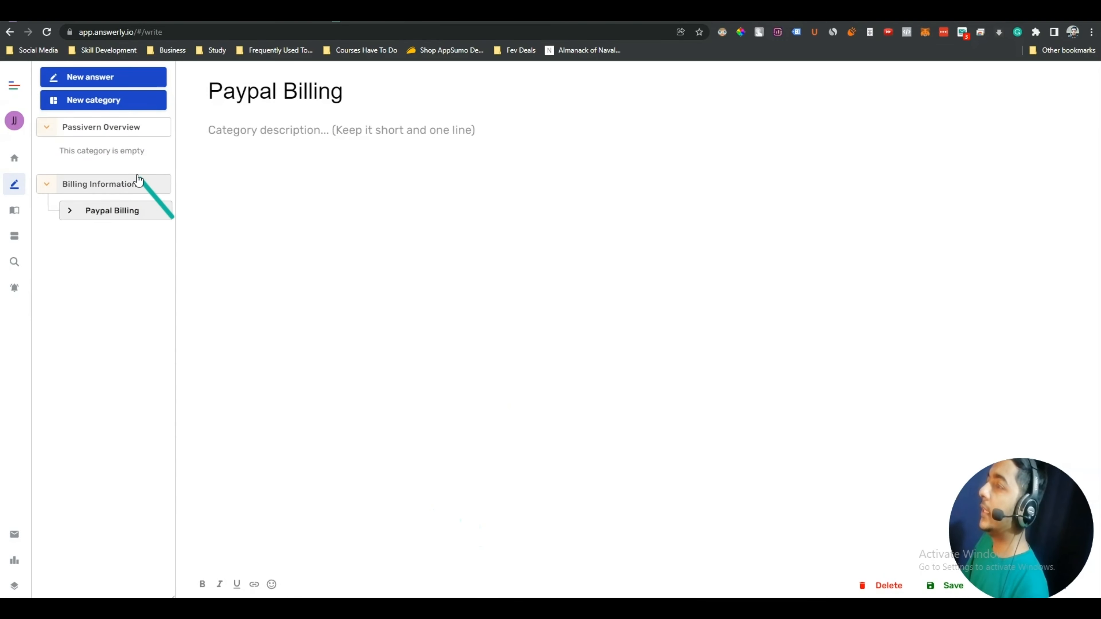
Add a 'Card Billing' subcategory, also under Billing Informations
left_click(89, 100)
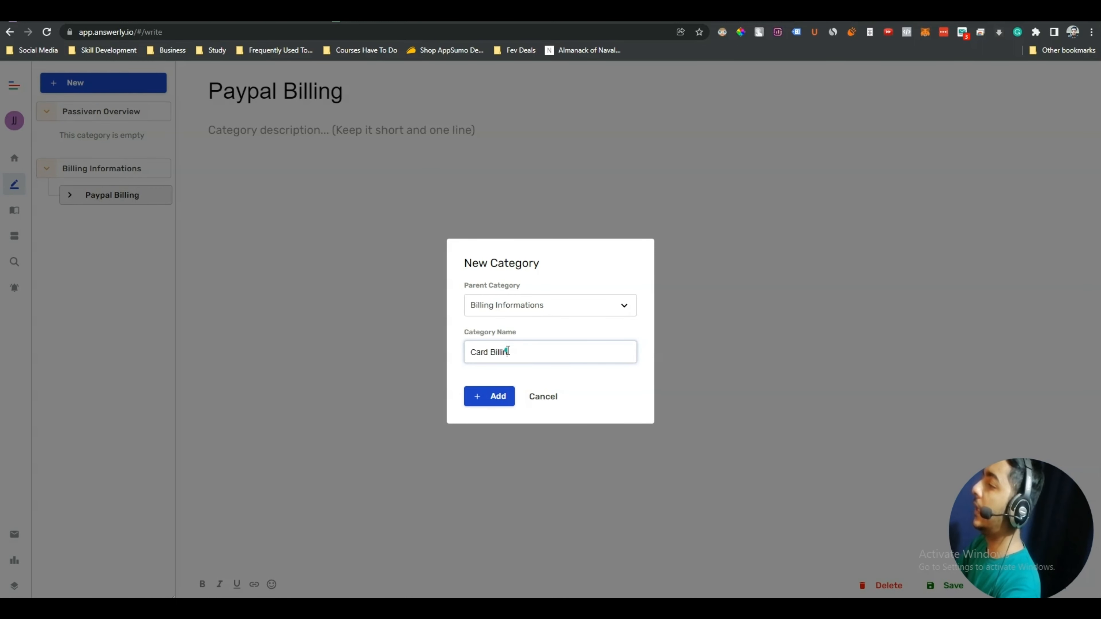
left_click(522, 311)
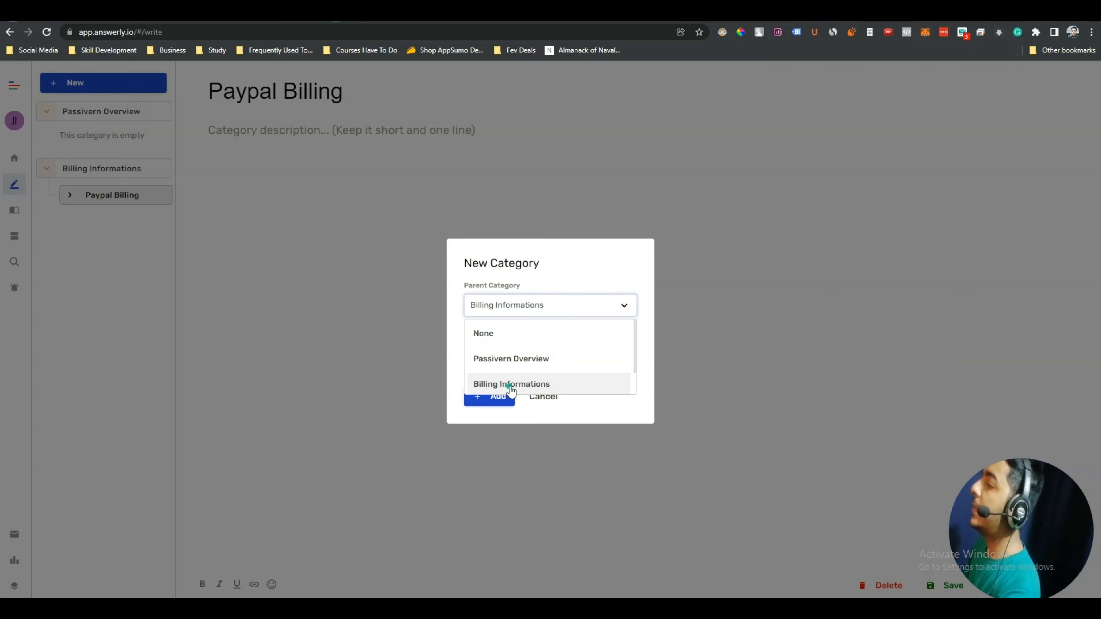
left_click(494, 385)
left_click(483, 396)
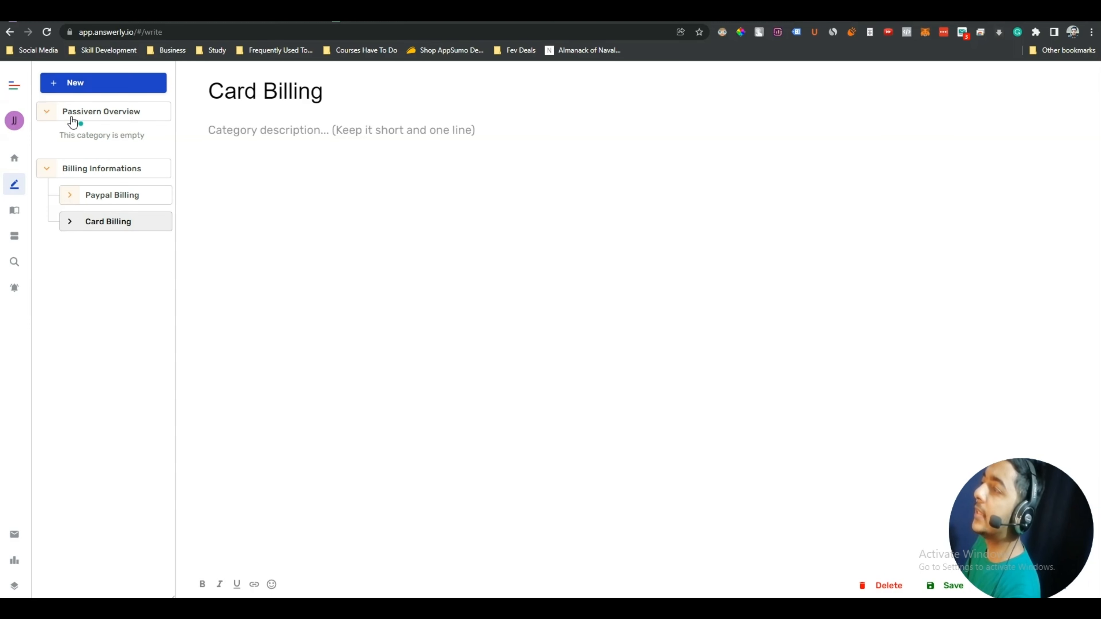
left_click(90, 85)
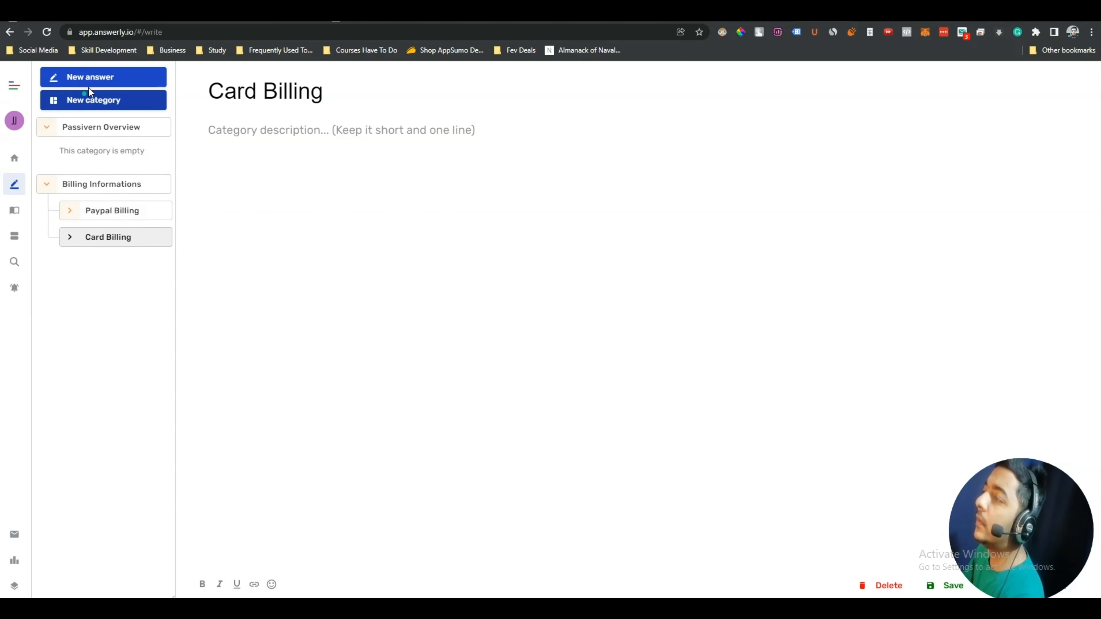
Add an answer titled 'How Passivern Works?' with Passivern Overview as its parent category
left_click(96, 82)
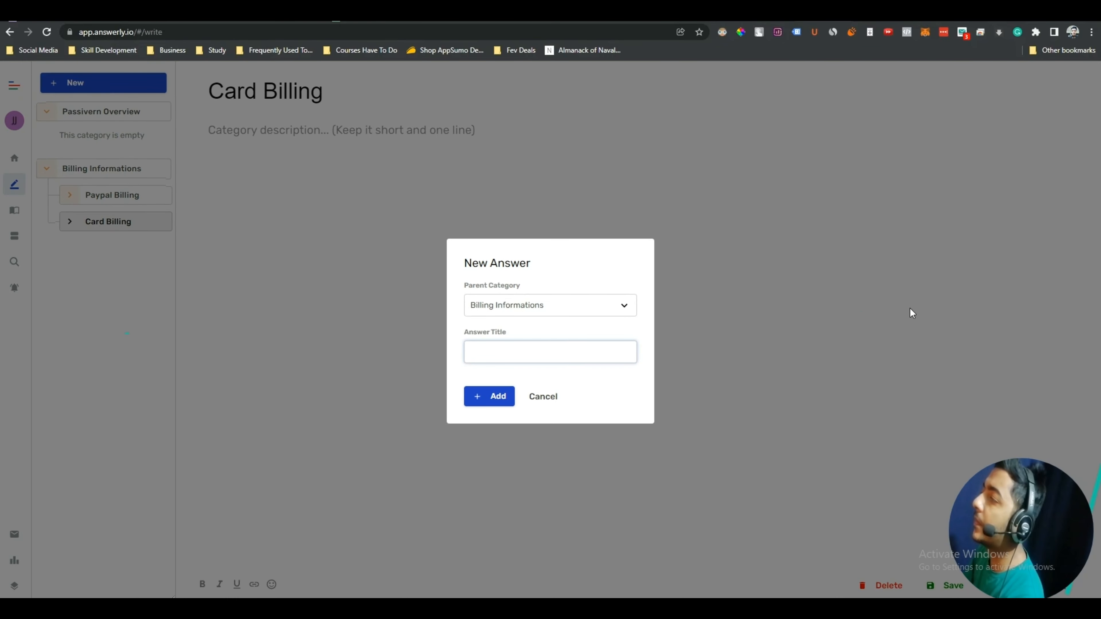
left_click(517, 311)
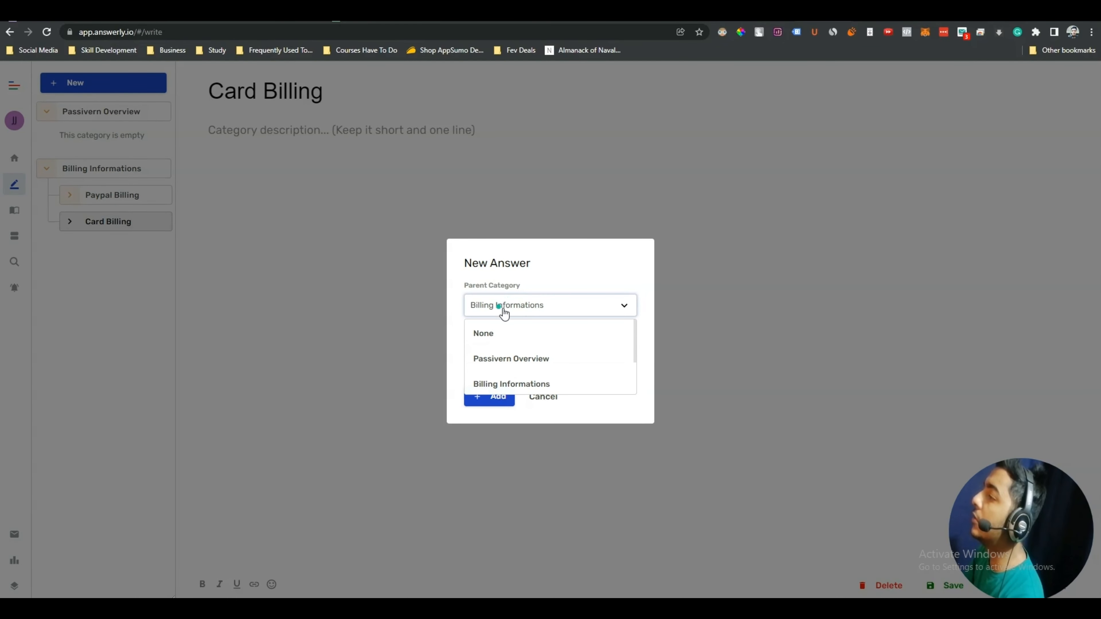
left_click(517, 364)
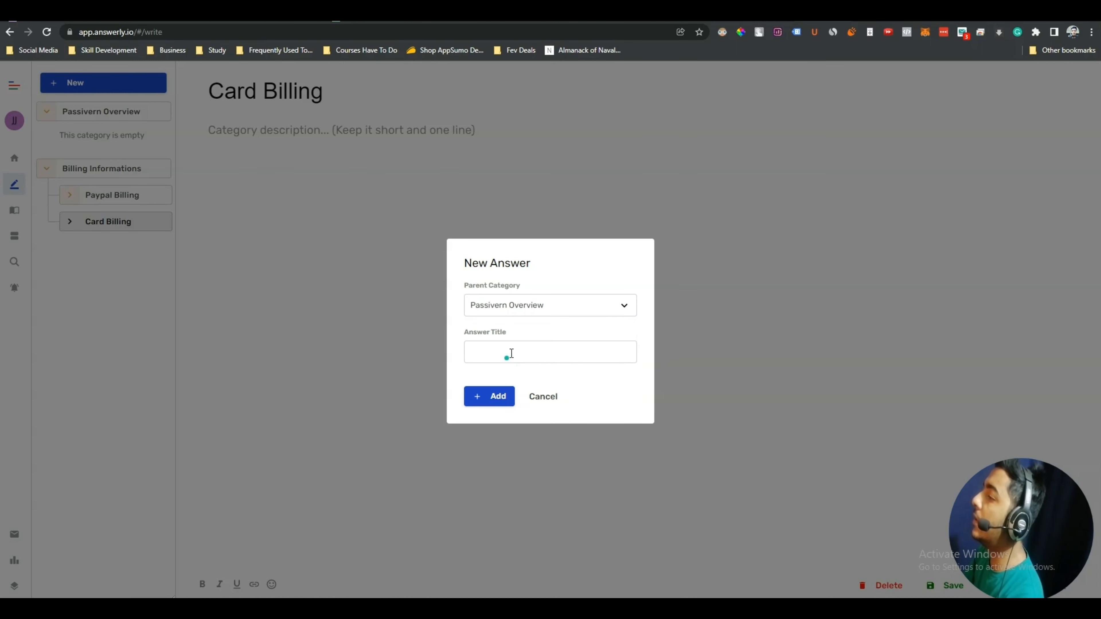
left_click(512, 353)
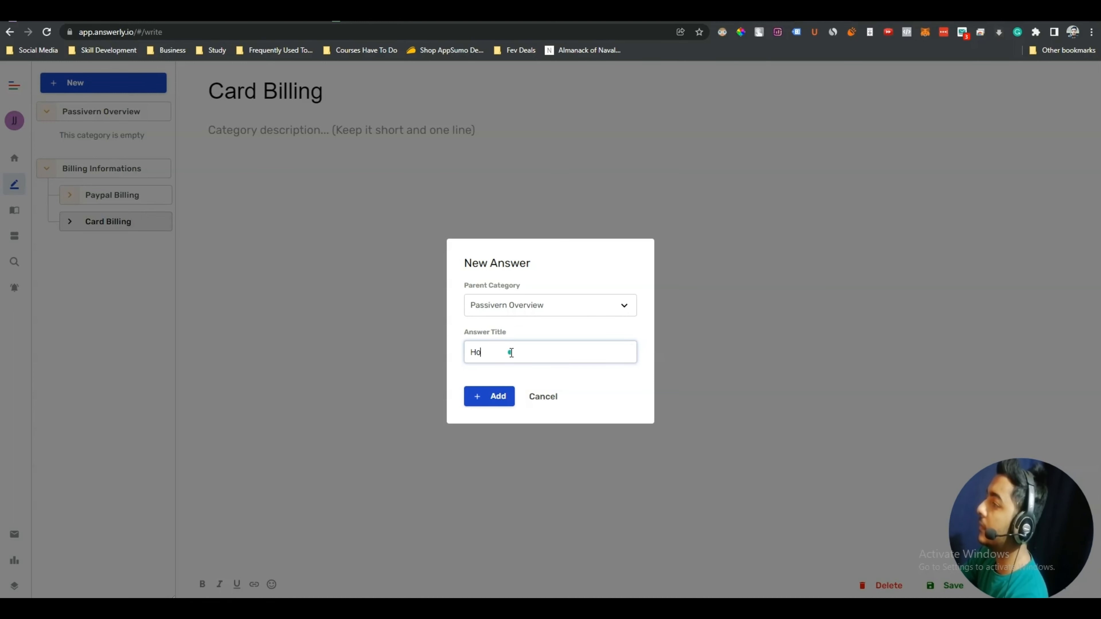
type("How Passivern Works?")
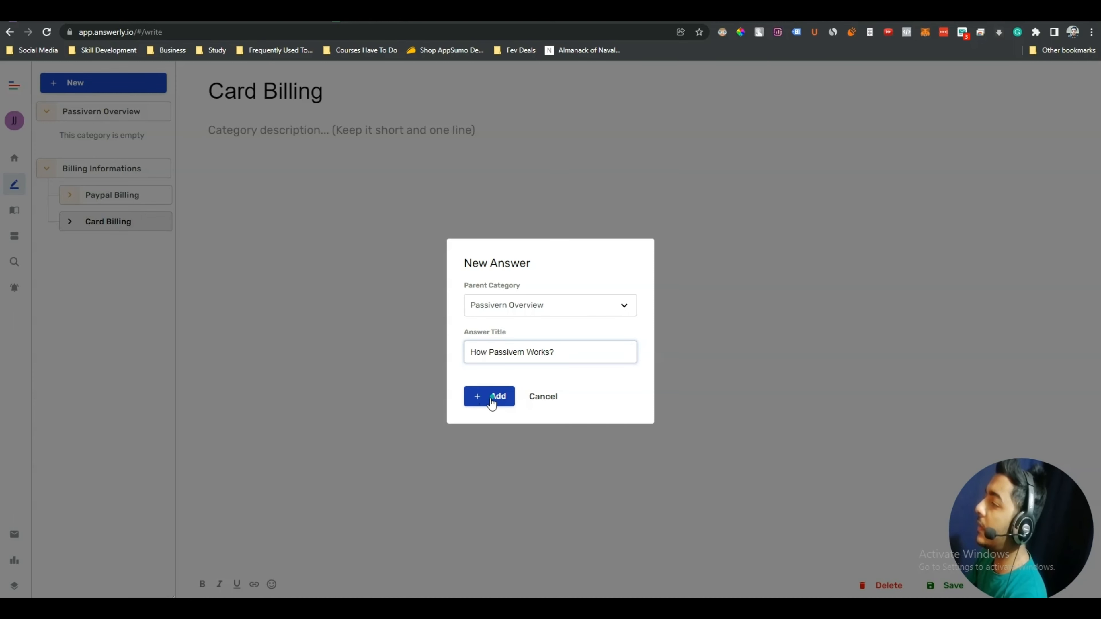
left_click(491, 401)
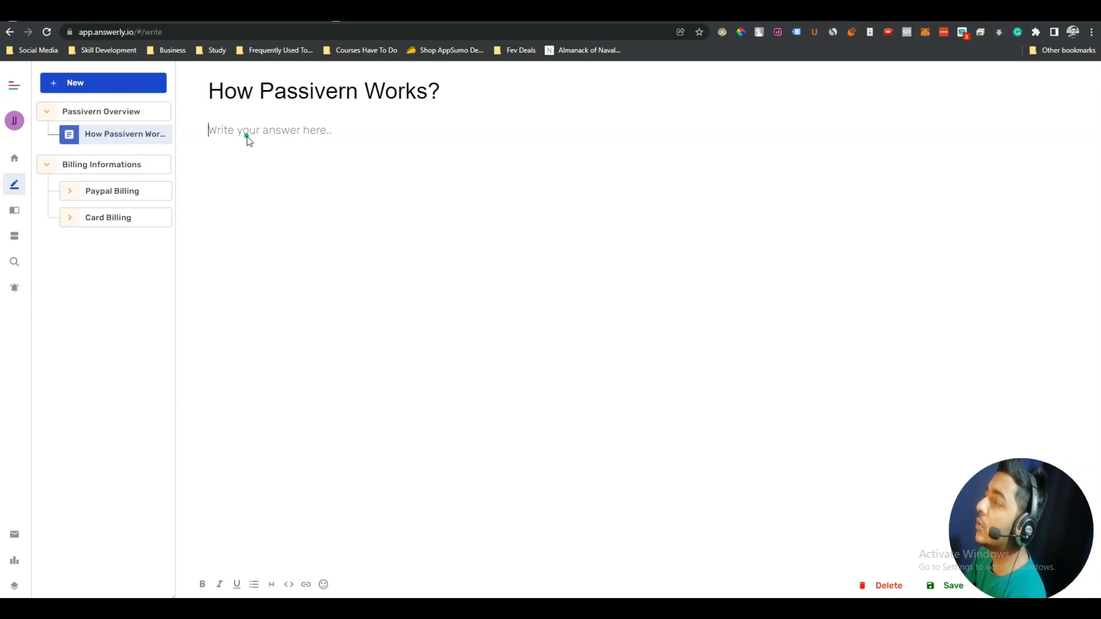
Paste the Passivern description, bullet its four feature paragraphs, and bold the closing paragraph
type("Passivern is a content intelligence SaaS platform that helps you discover and create the most relevant content for your ... Work with professional creators.  From brainstorming ideas to creating comprehensive briefs to creating the content, we’ve made the process ridiculously easy.   Start from a single keyword and get detailed reports filled with actionable insights. With the knowledge of key terms, h tags, readability, intent, etc., SEO Assistant lets you plan content destined to rank. Get fresh and unlimited content ideas at the click of a button using AI Copywriter. It’s your unfair advantage that also covers entire blogs, email headers, ad copies, social posts, and multiple other content formats. Make sure everything right from key terms and image density to relevant questions and h tags is the way it’s supposed to be with our SEO Assistant’s intelligent editor and write winning content each time. Behind the scenes, we match you with seasoned creators from your industry, who then create stellar content for you. Furthermore, our in-house editors carry out robust checks before the content reaches you.   Passivern gives you a simple and scalable way to produce content that serves your business goals. Get professional creators and AI tools to help you race past your competition.")
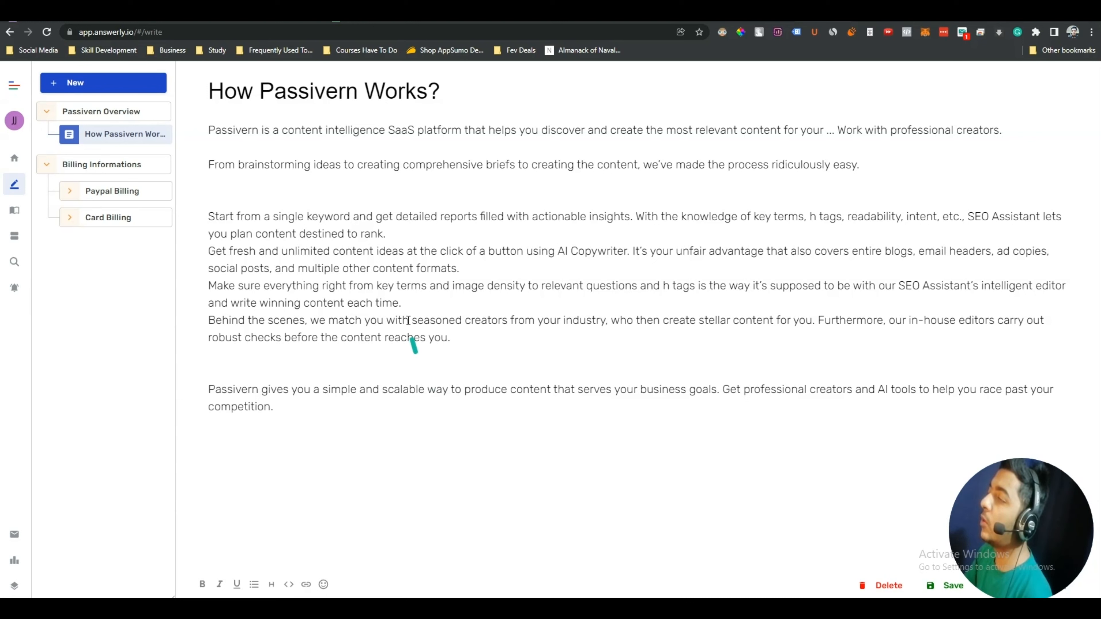
left_click_drag(461, 336, 213, 210)
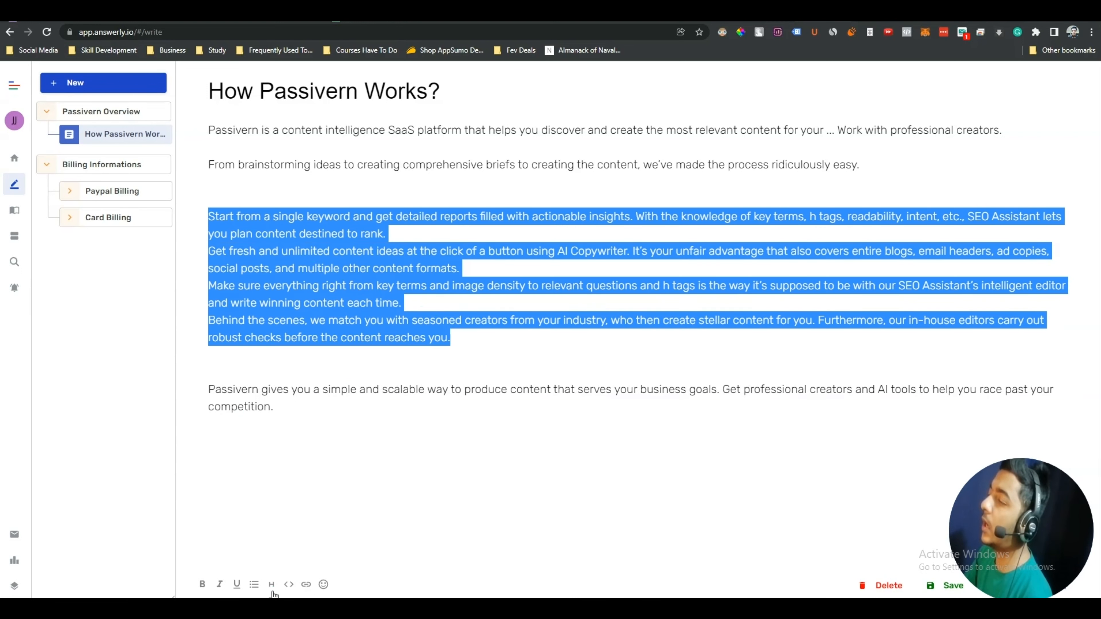
left_click(254, 584)
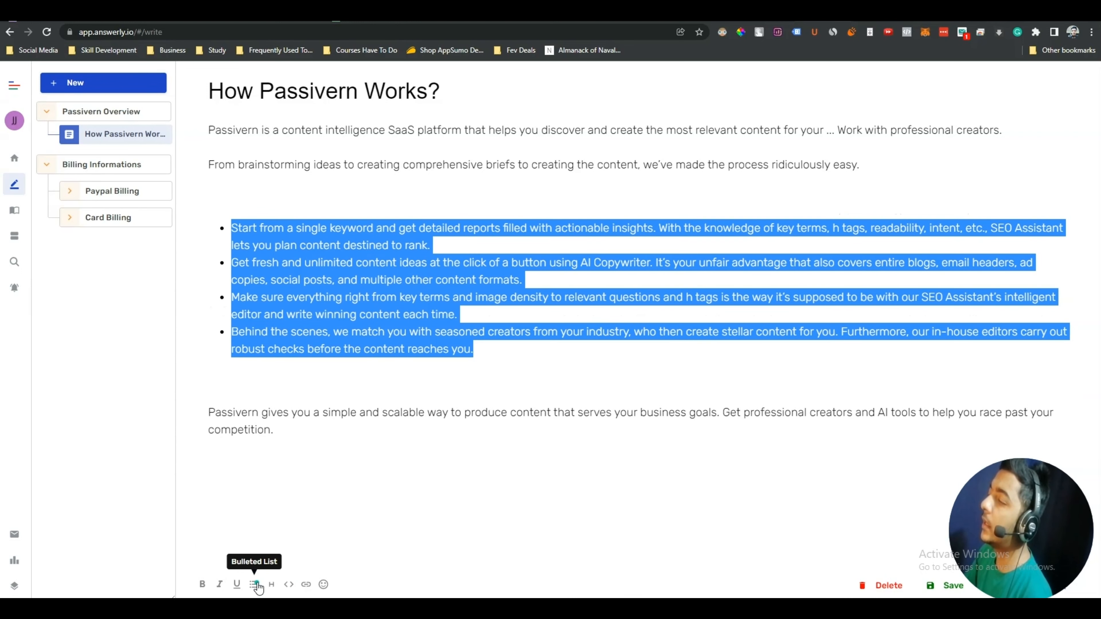
left_click(320, 223)
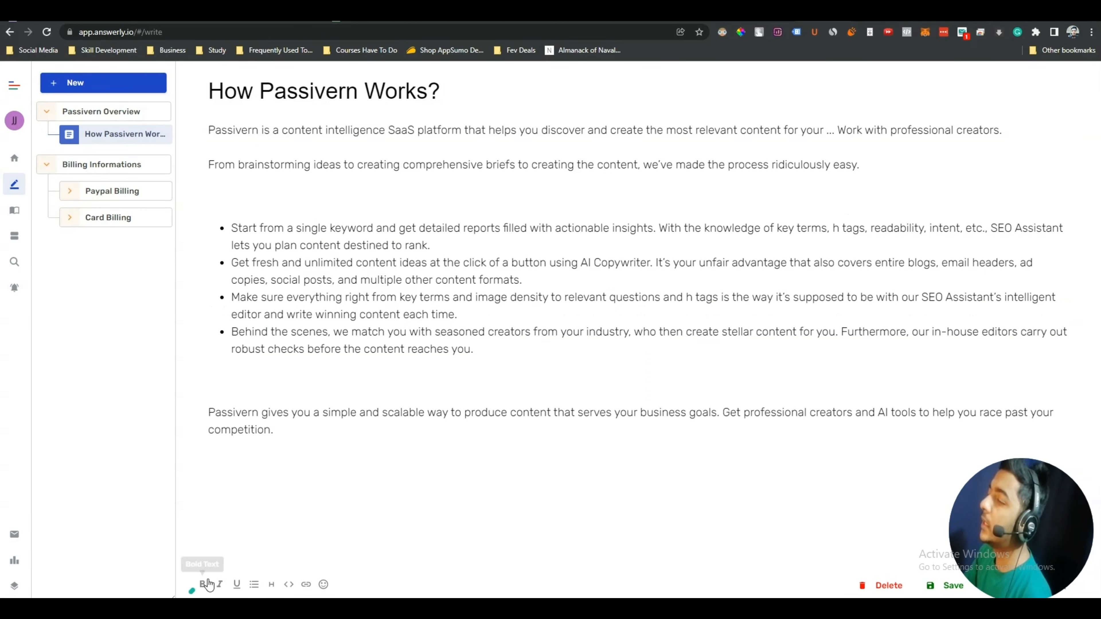
triple_click(215, 416)
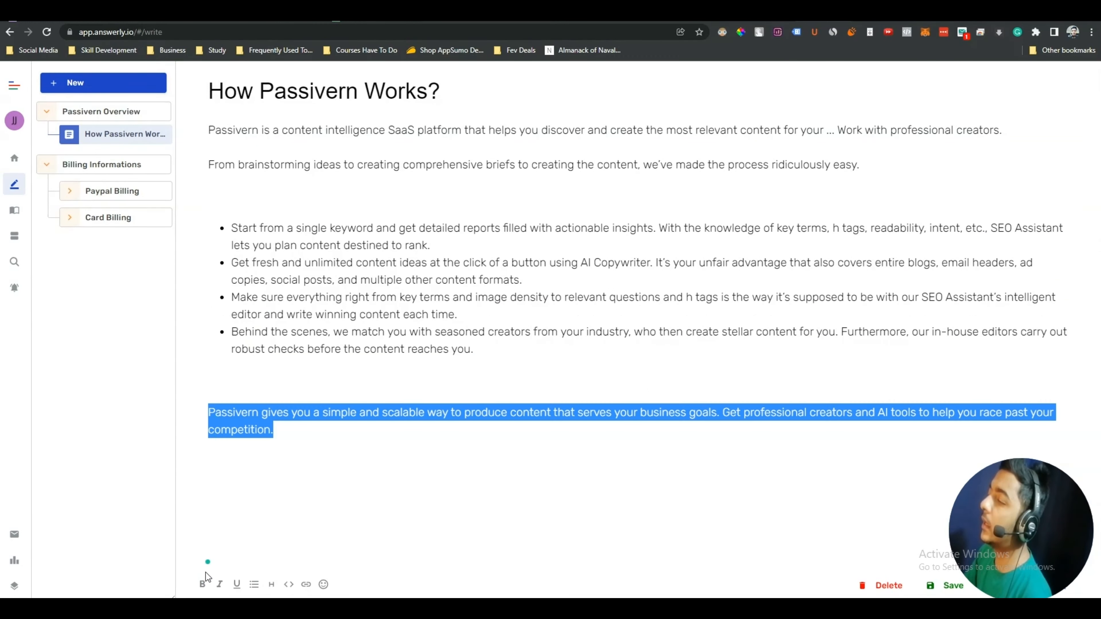
left_click(202, 584)
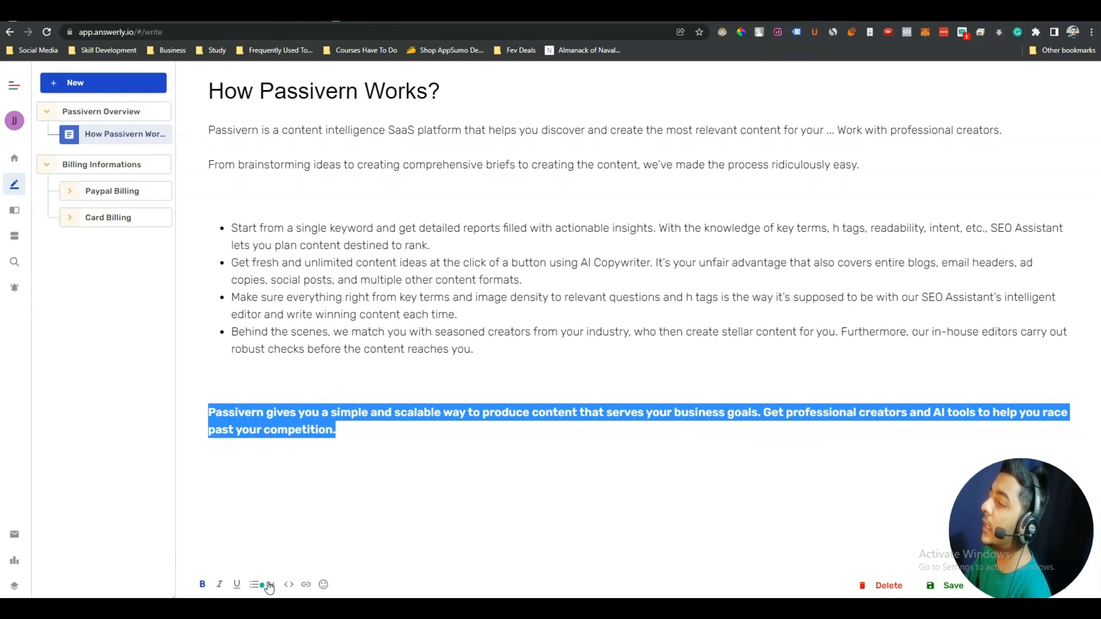
Type 'TEST HEADING' after the bold paragraph and style it as a secondary heading
left_click(355, 431)
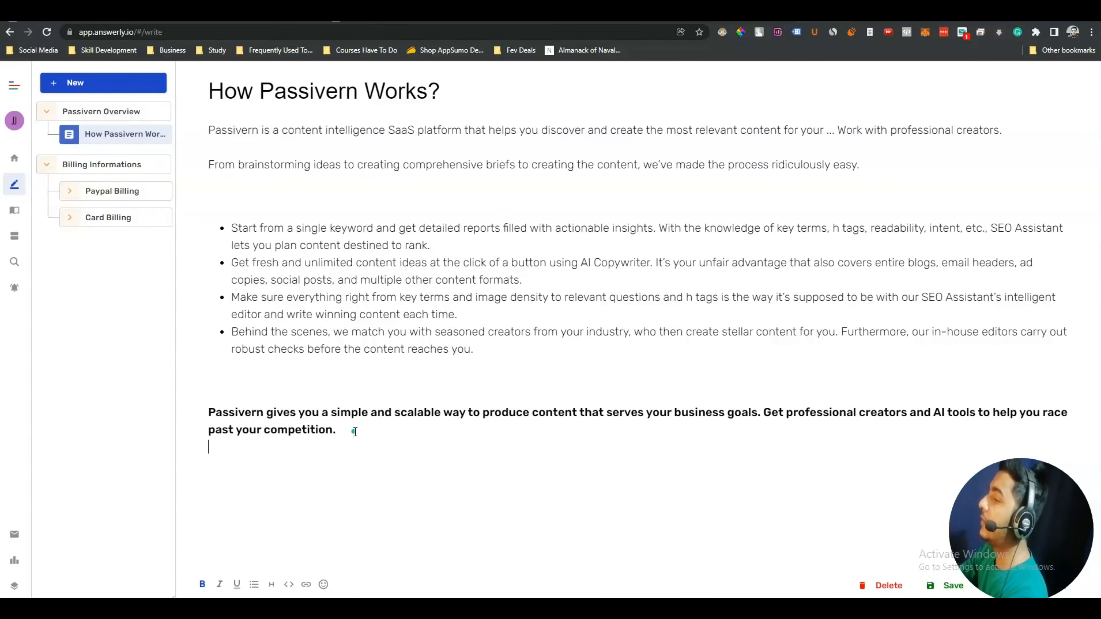
type("TEST HEADING")
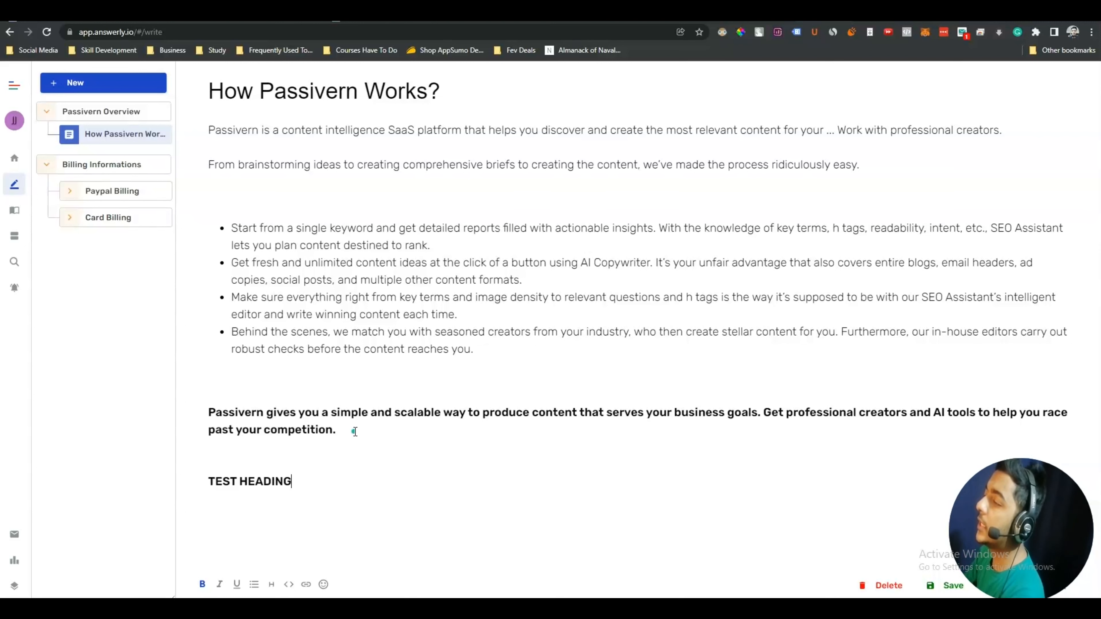
triple_click(270, 484)
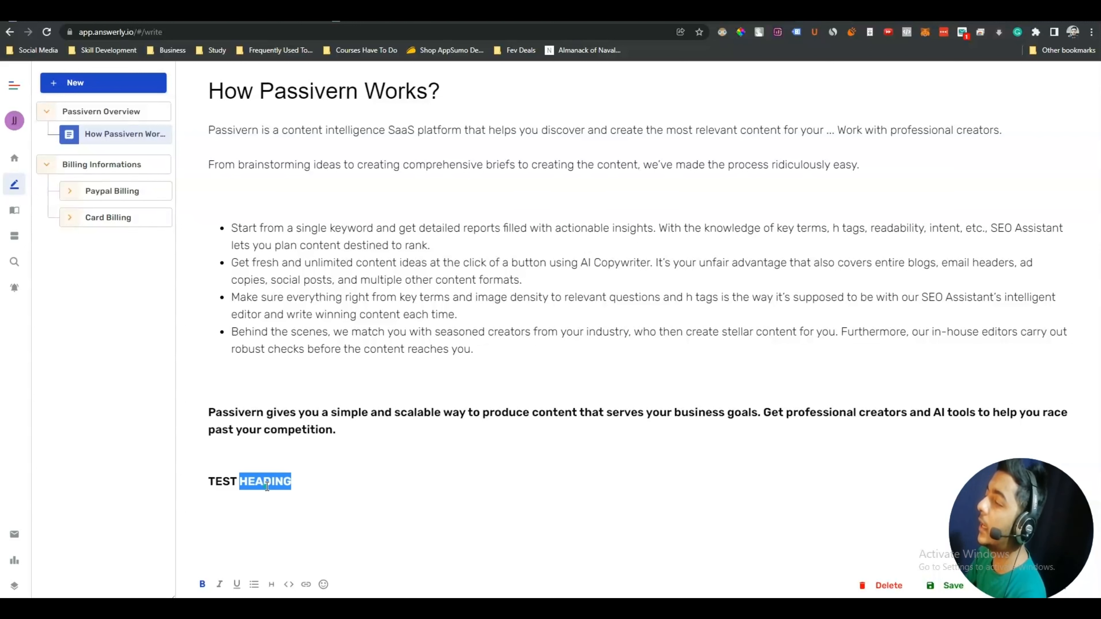
left_click(273, 586)
left_click(297, 495)
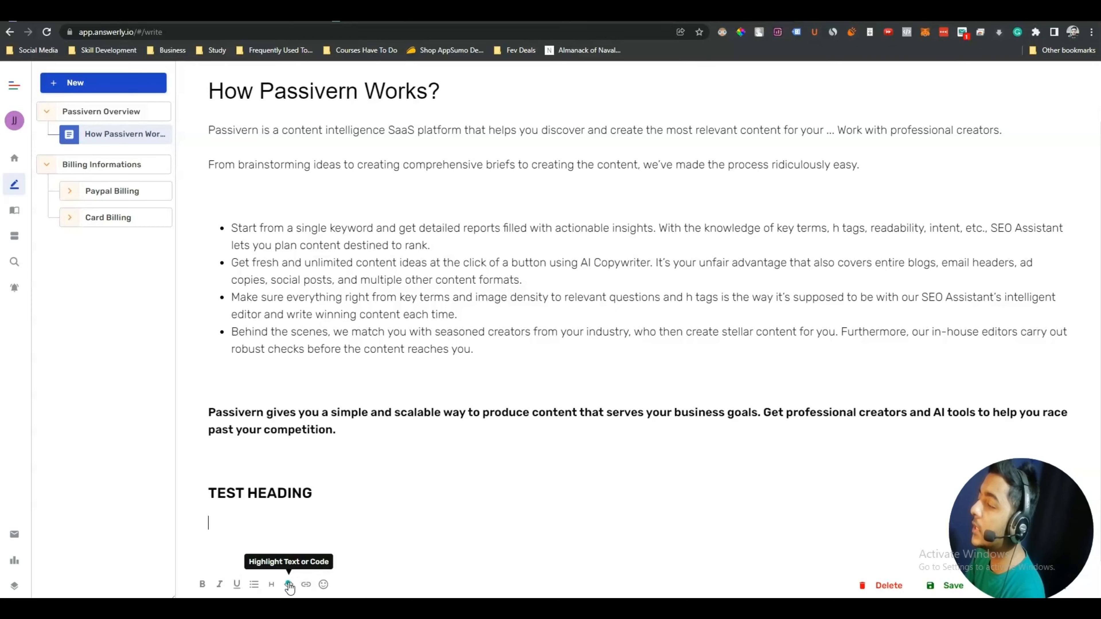
Insert a 'Test Code' inline snippet, then replace its text with the pasted SVG filter markup
left_click(289, 584)
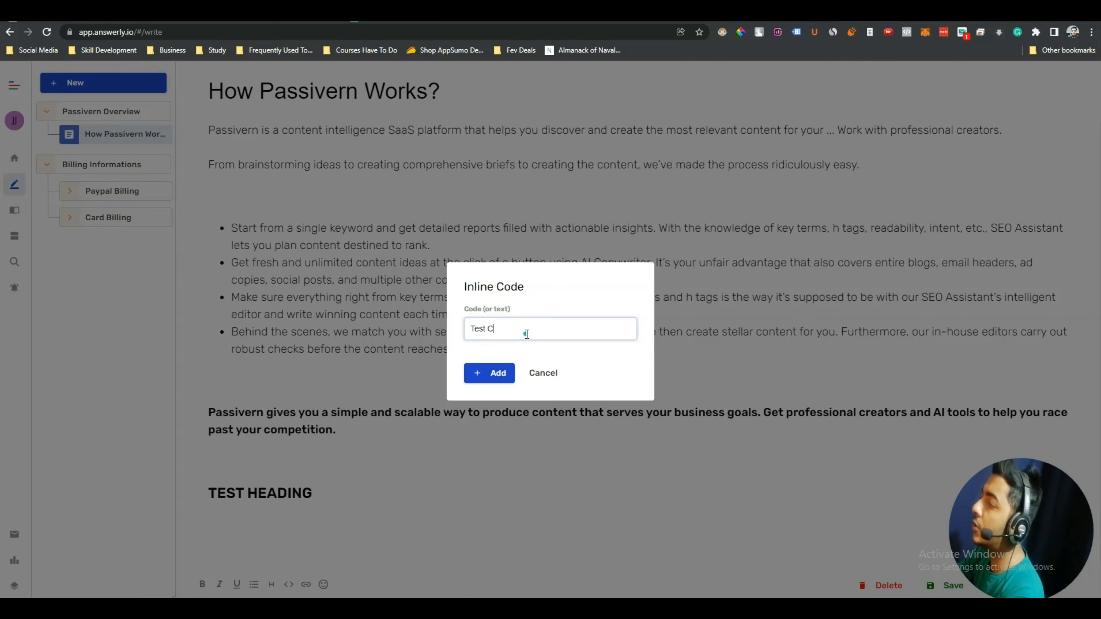
left_click(485, 380)
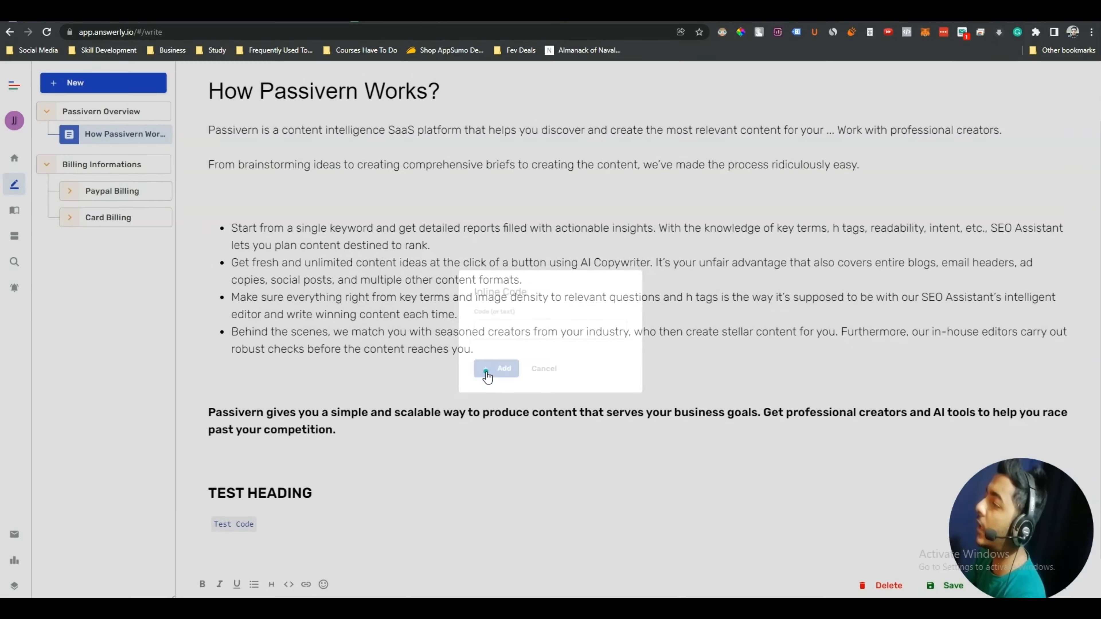
left_click(241, 522)
triple_click(522, 331)
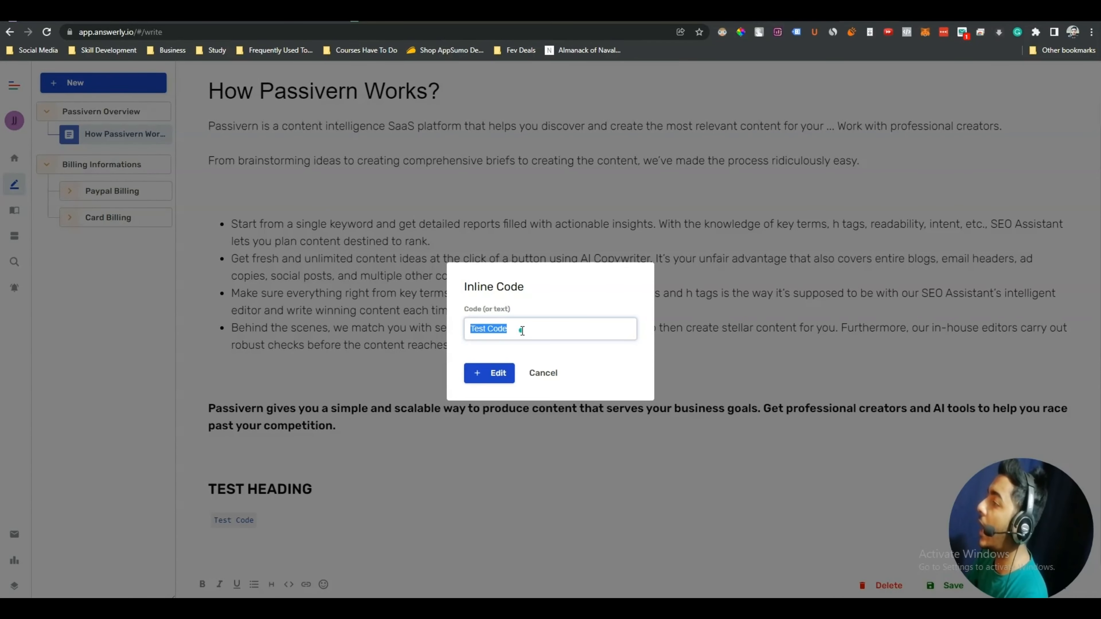
key("ctrl+v")
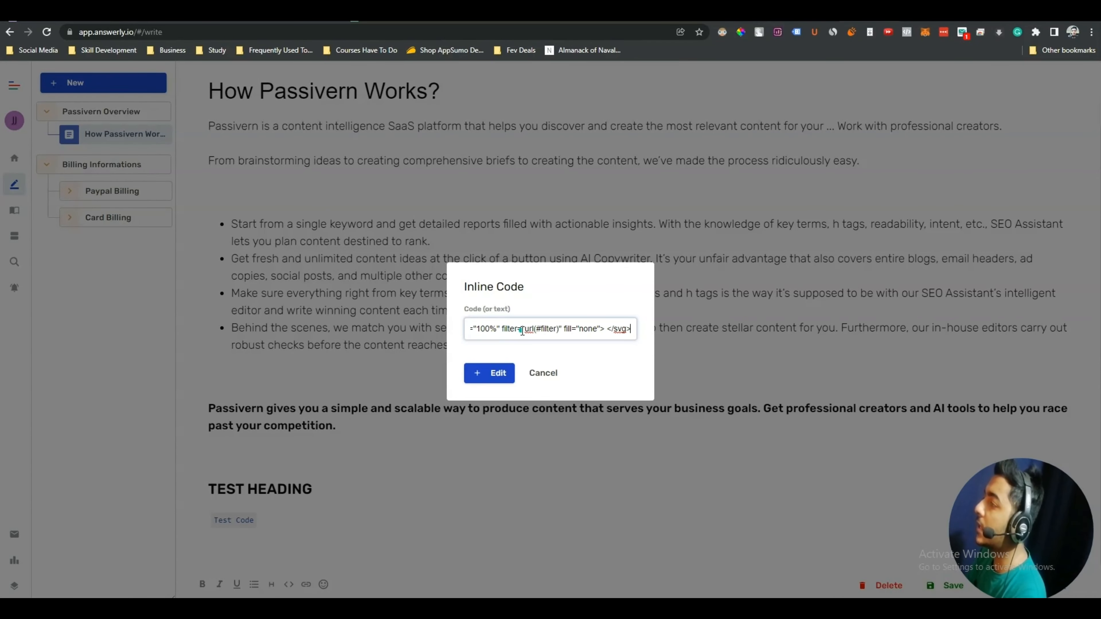
left_click(492, 375)
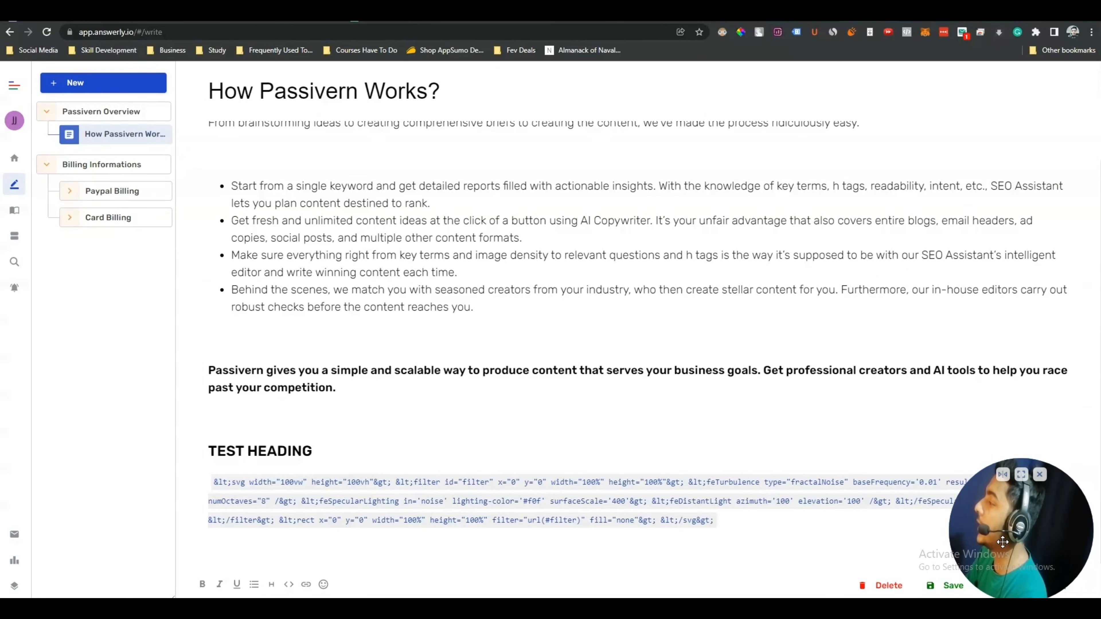
left_click_drag(1003, 542, 47, 526)
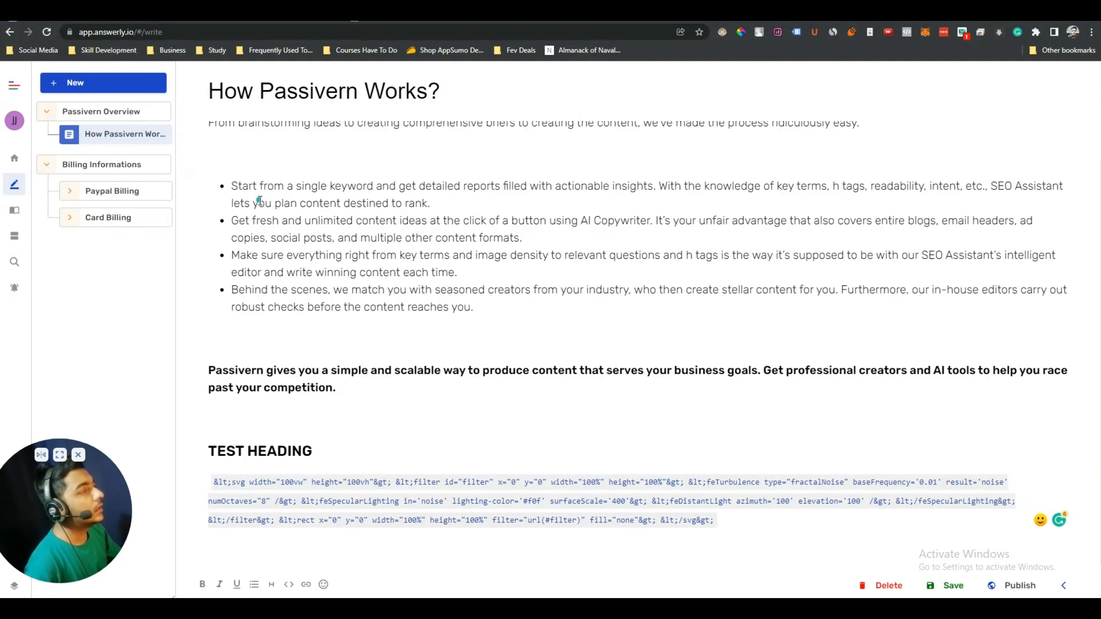
Drop an Image block below the snippet with the PASSIVERN logo and alt text 'Passivern Alt Text'
scroll(260, 201, "up", 1)
scroll(260, 201, "down", 1)
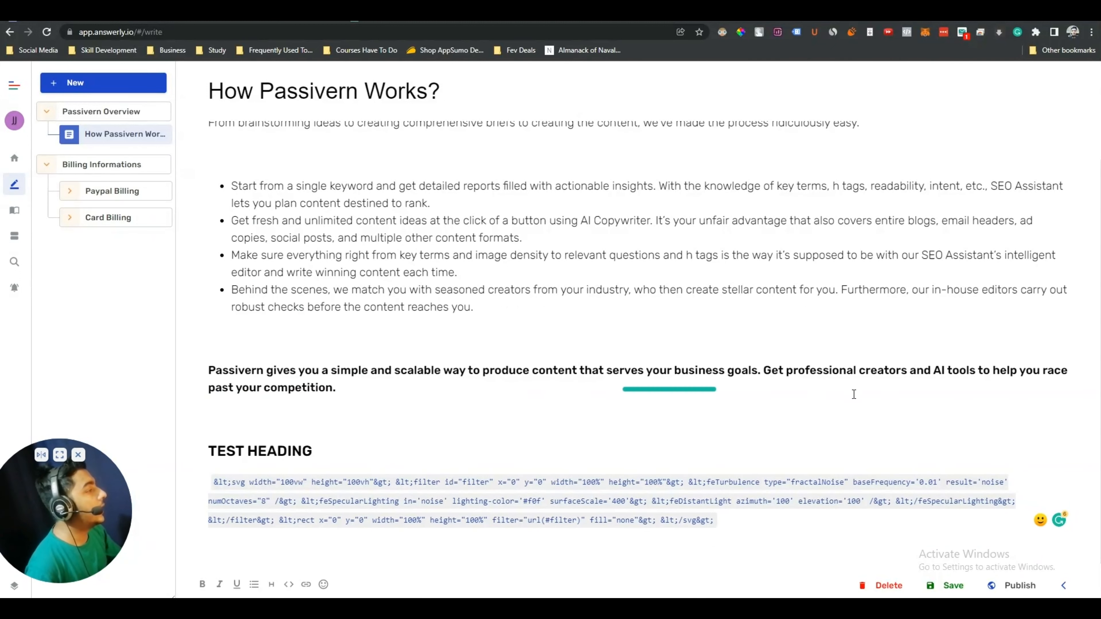
left_click(1061, 587)
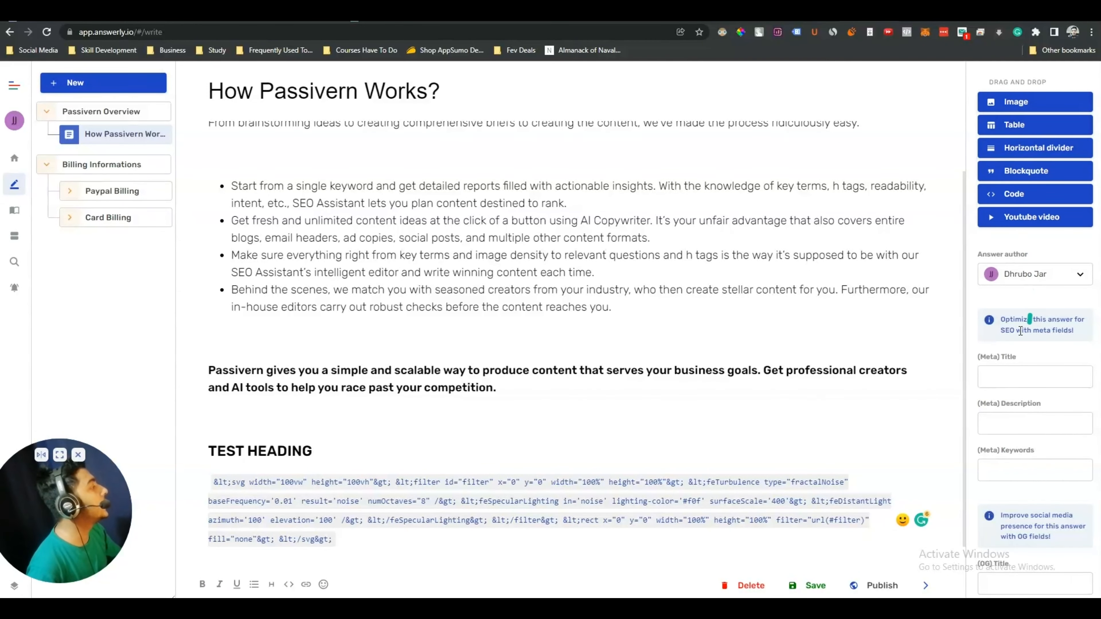
scroll(597, 430, "down", 1)
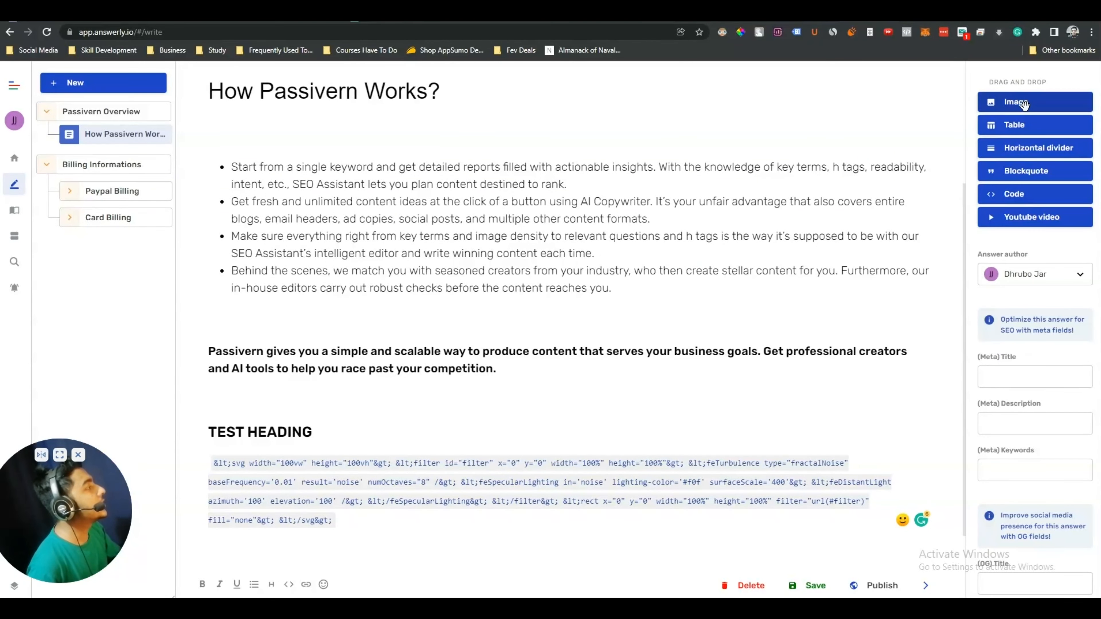
left_click_drag(1010, 106, 280, 555)
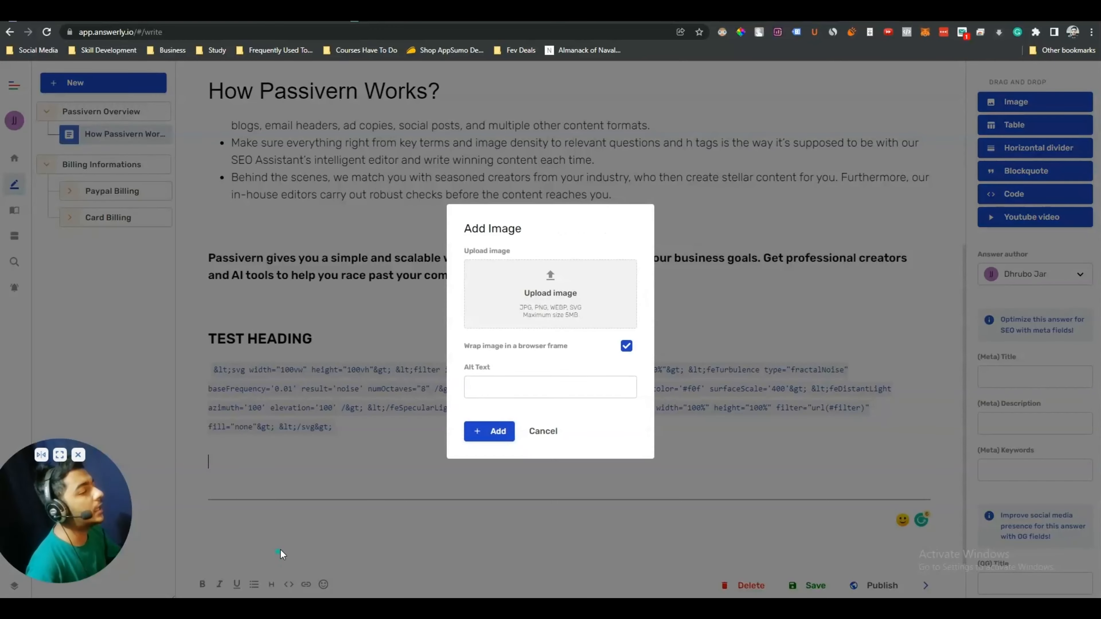
left_click(552, 290)
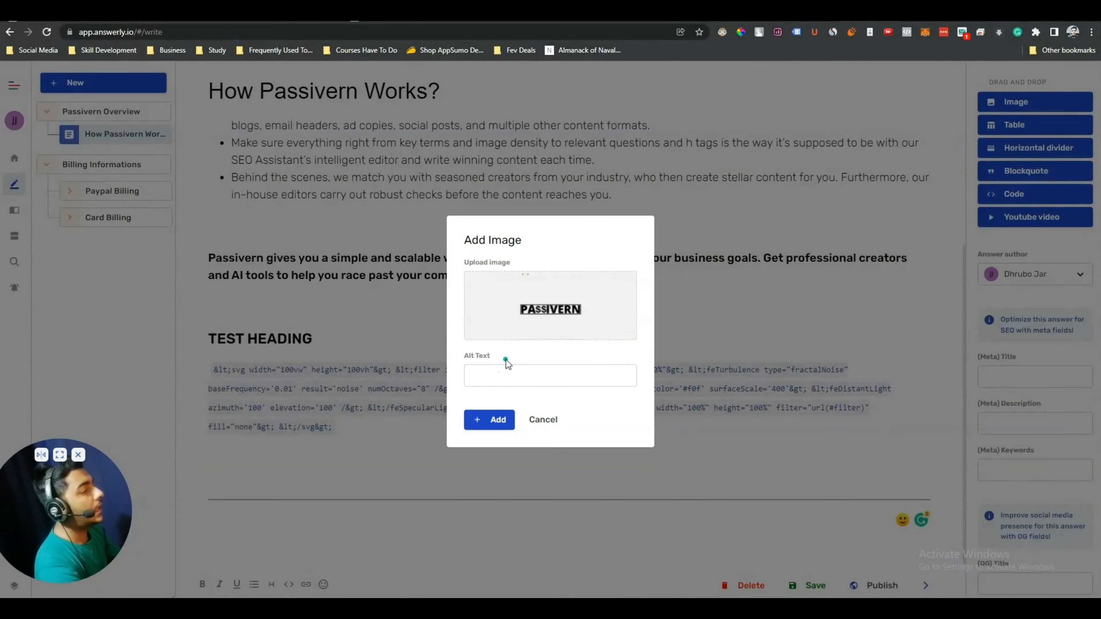
left_click(487, 380)
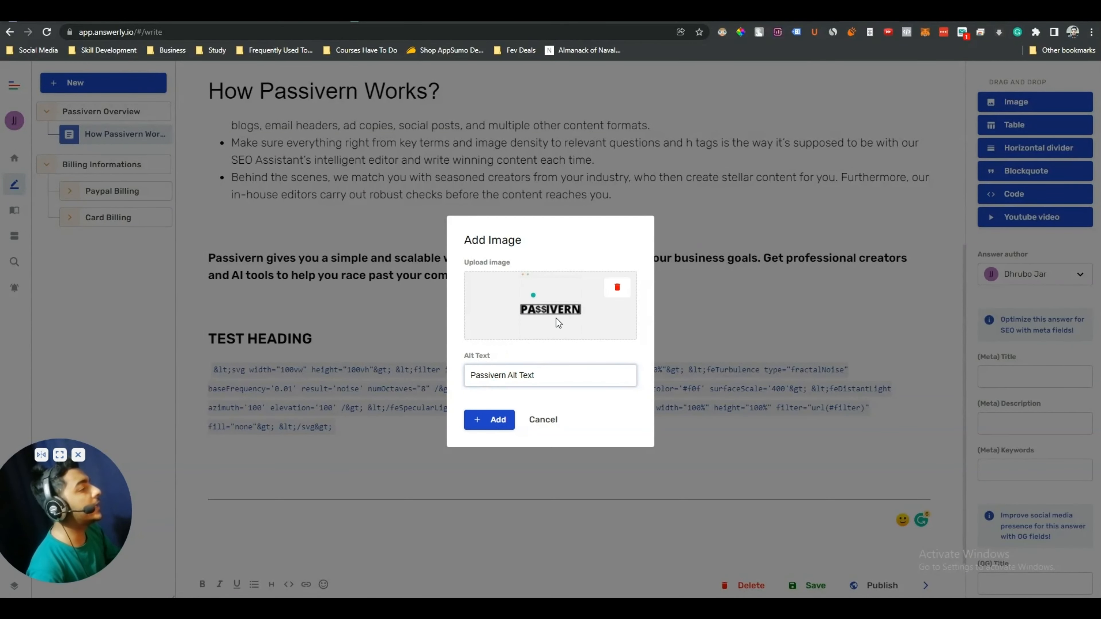
left_click(488, 419)
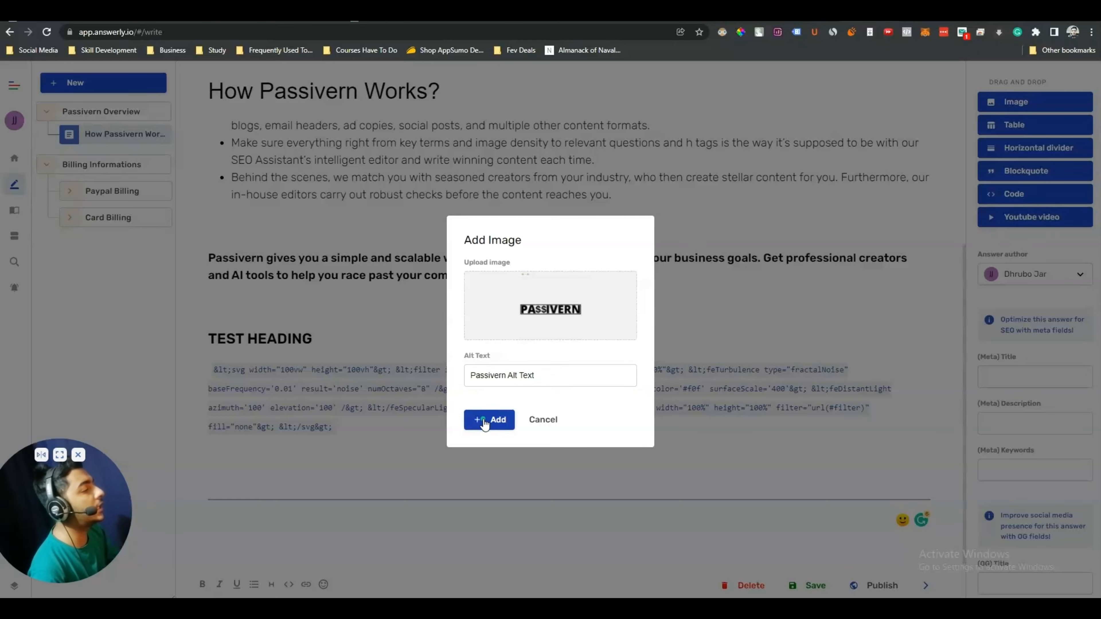
scroll(477, 415, "down", 5)
scroll(559, 414, "down", 2)
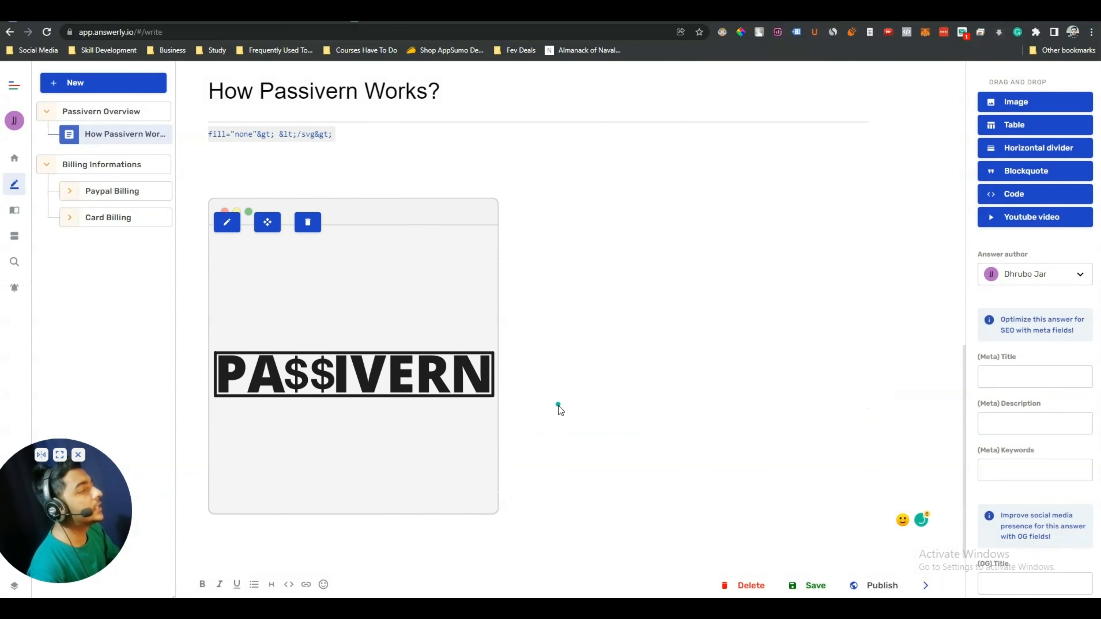
Check the image settings, then drag the PASSIVERN image block lower in the answer
left_click(226, 212)
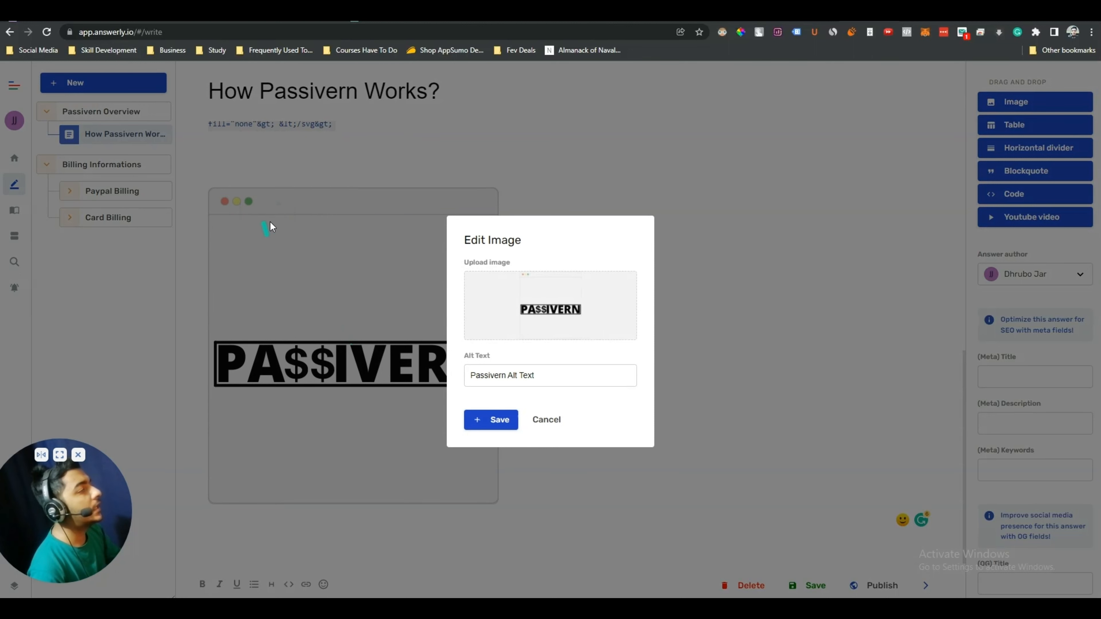
left_click(501, 421)
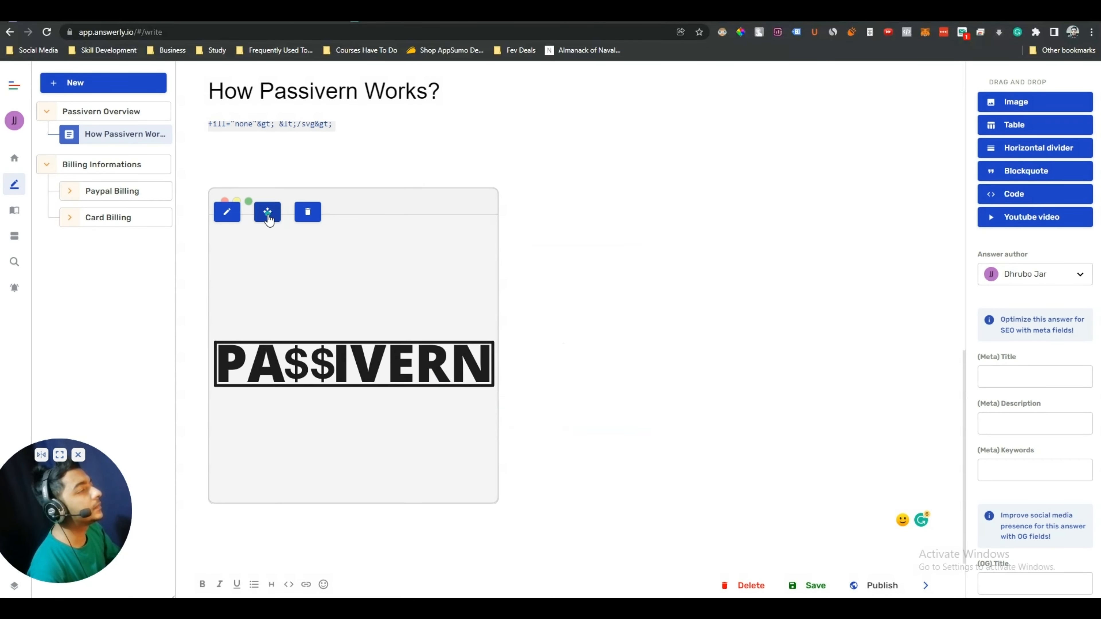
left_click_drag(269, 216, 386, 224)
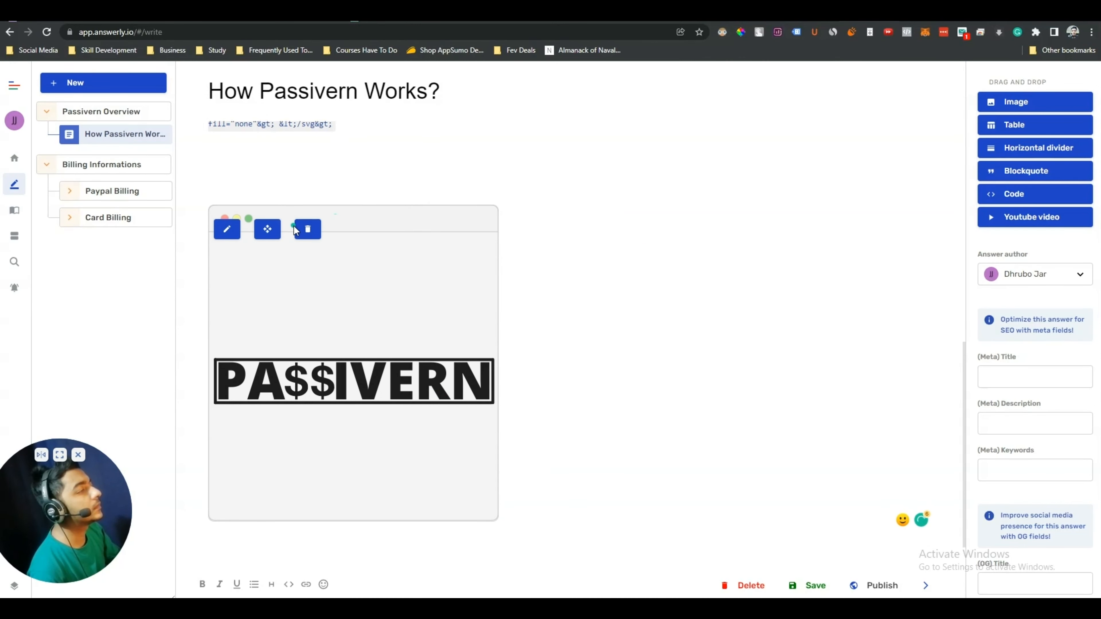
left_click_drag(259, 234, 459, 248)
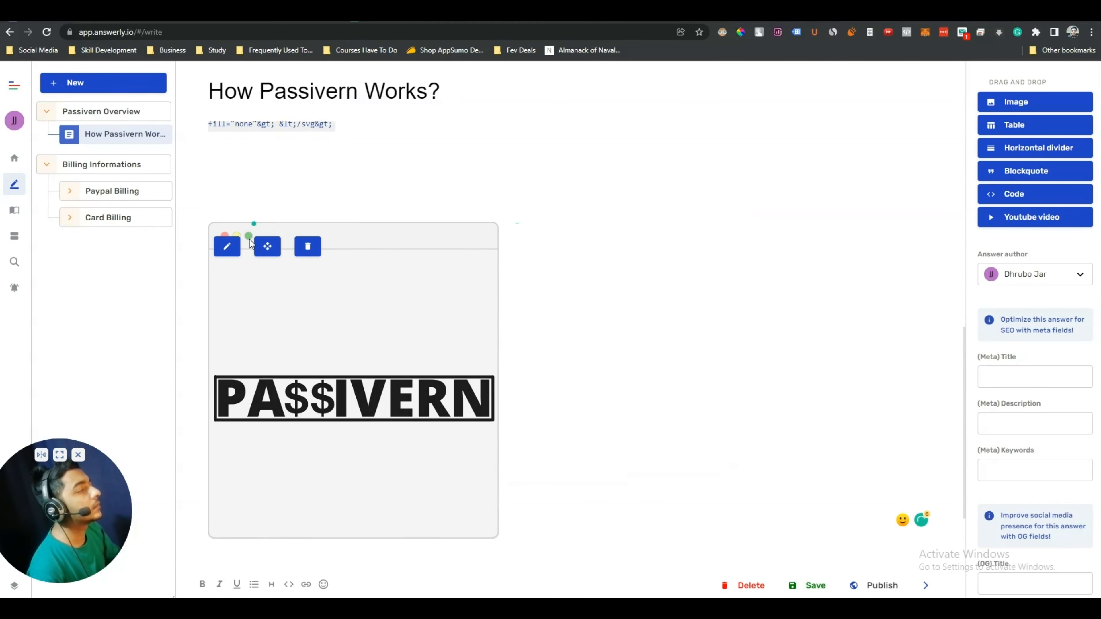
left_click_drag(269, 251, 280, 221)
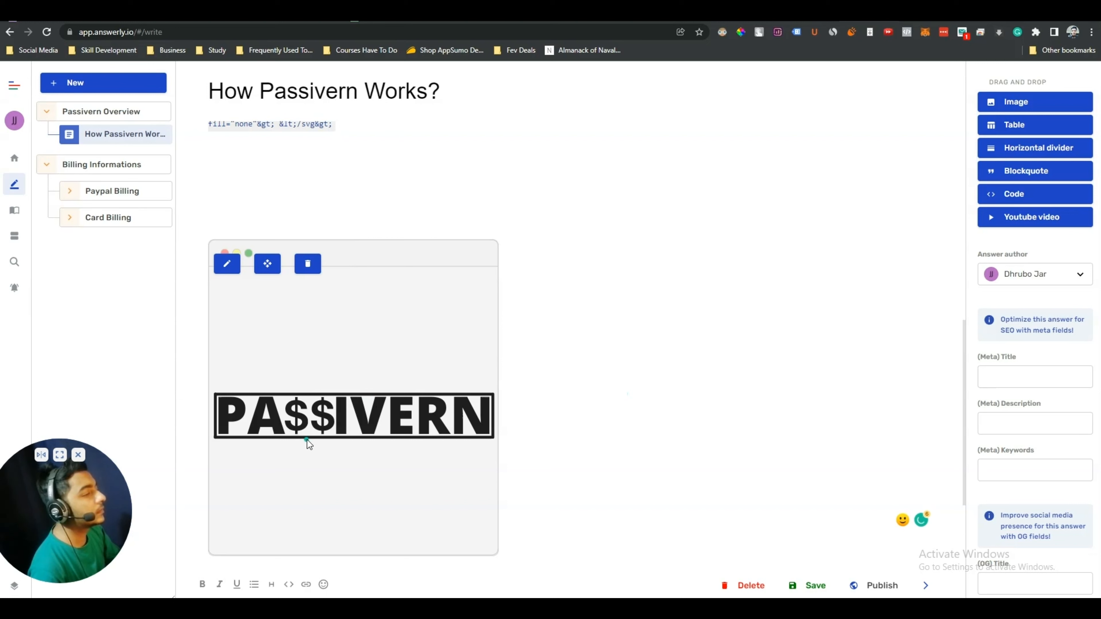
left_click_drag(275, 257, 521, 265)
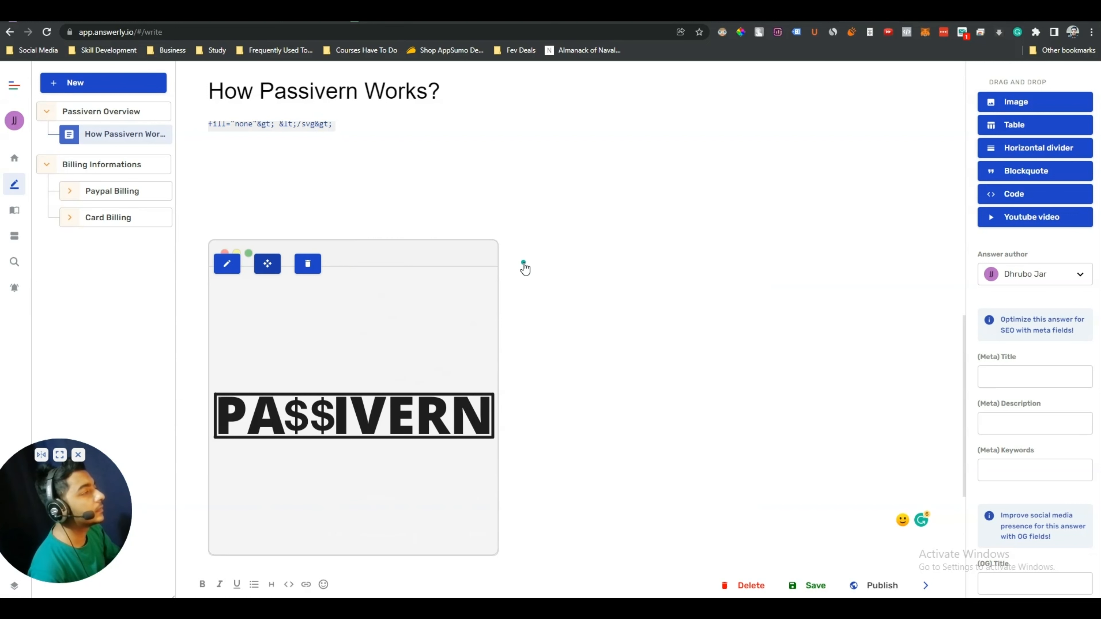
left_click_drag(277, 286, 270, 237)
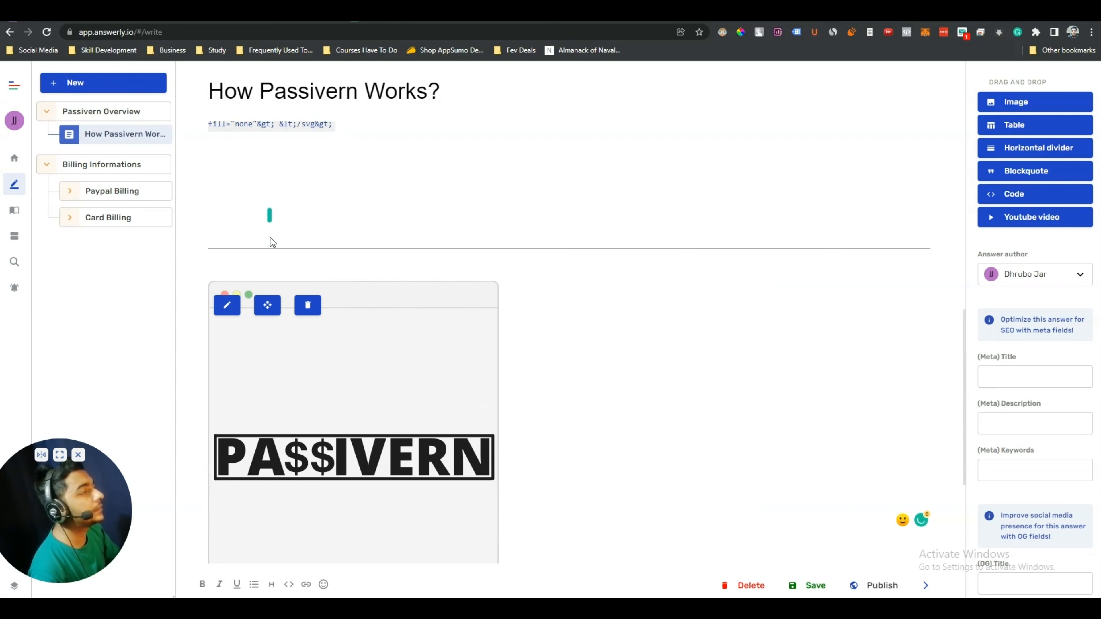
left_click_drag(266, 307, 265, 263)
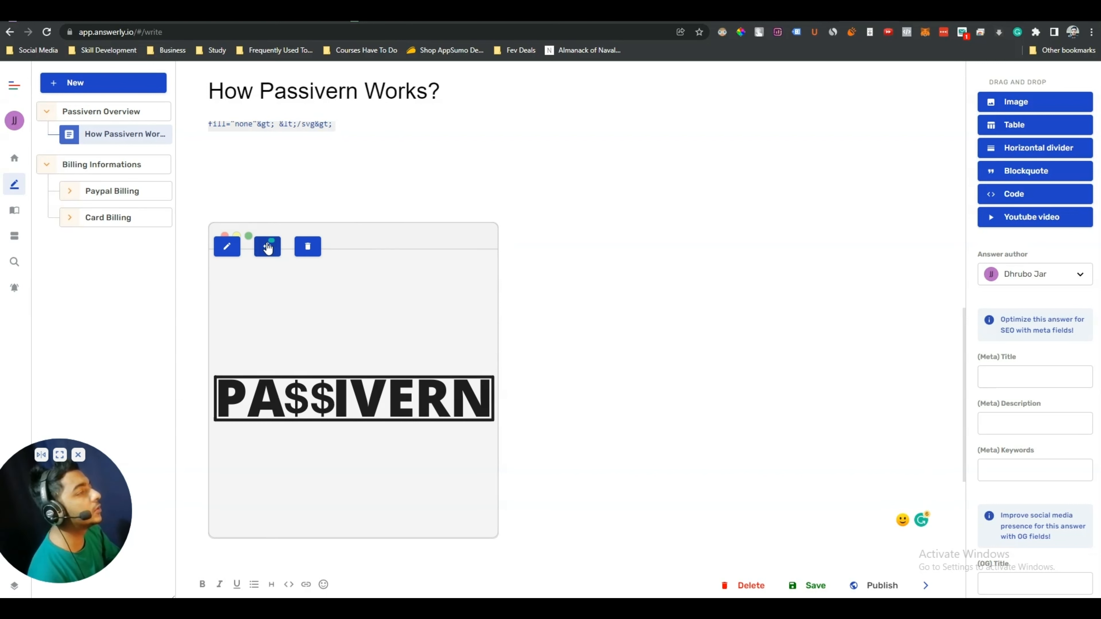
Drag the PASSIVERN image block back up so it sits just under the code text
left_click_drag(270, 248, 570, 221)
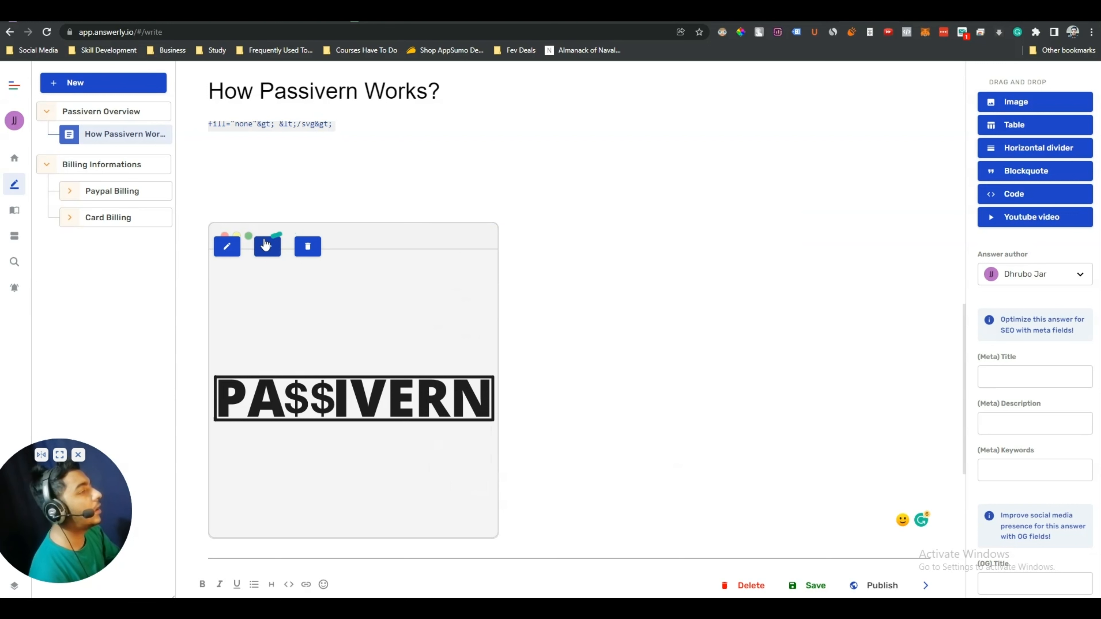
left_click(265, 243)
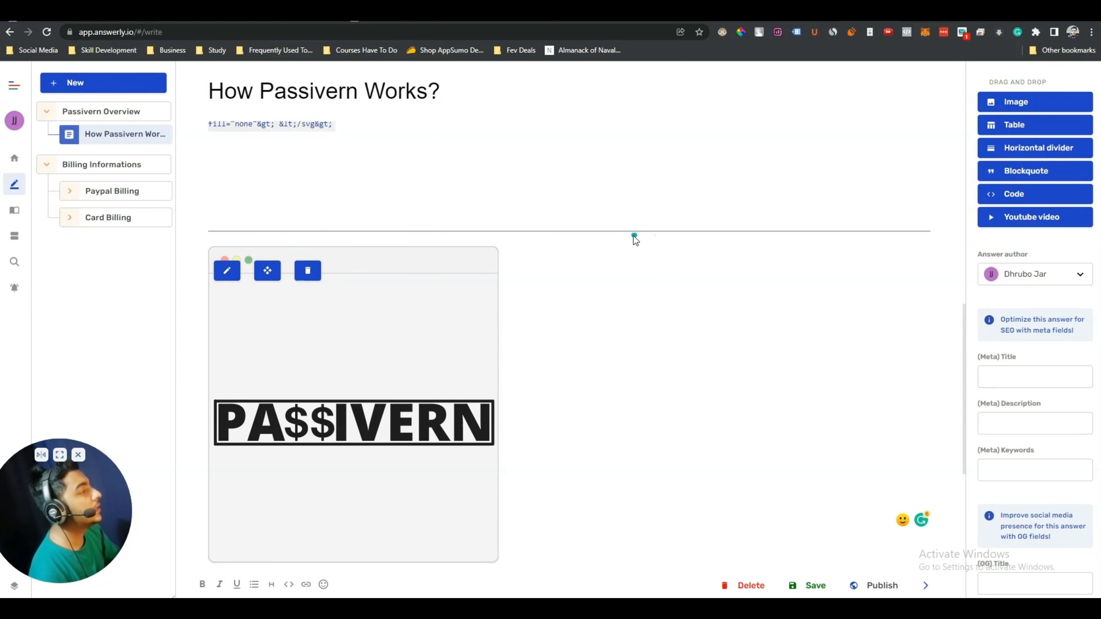
left_click(266, 268)
left_click_drag(267, 268, 551, 269)
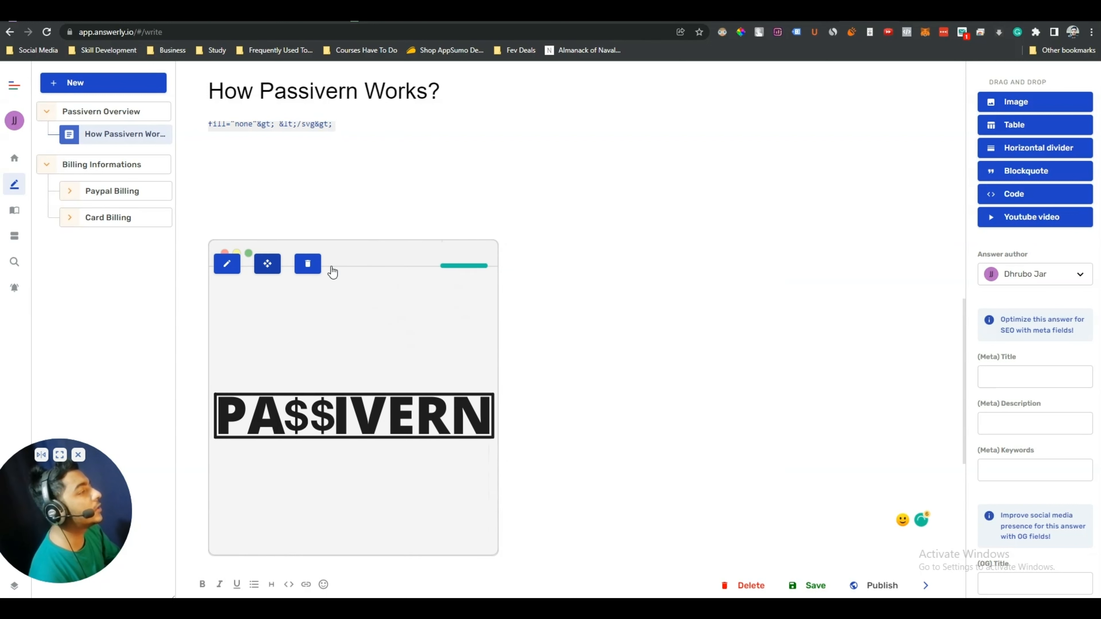
left_click(262, 266)
left_click_drag(262, 266, 564, 270)
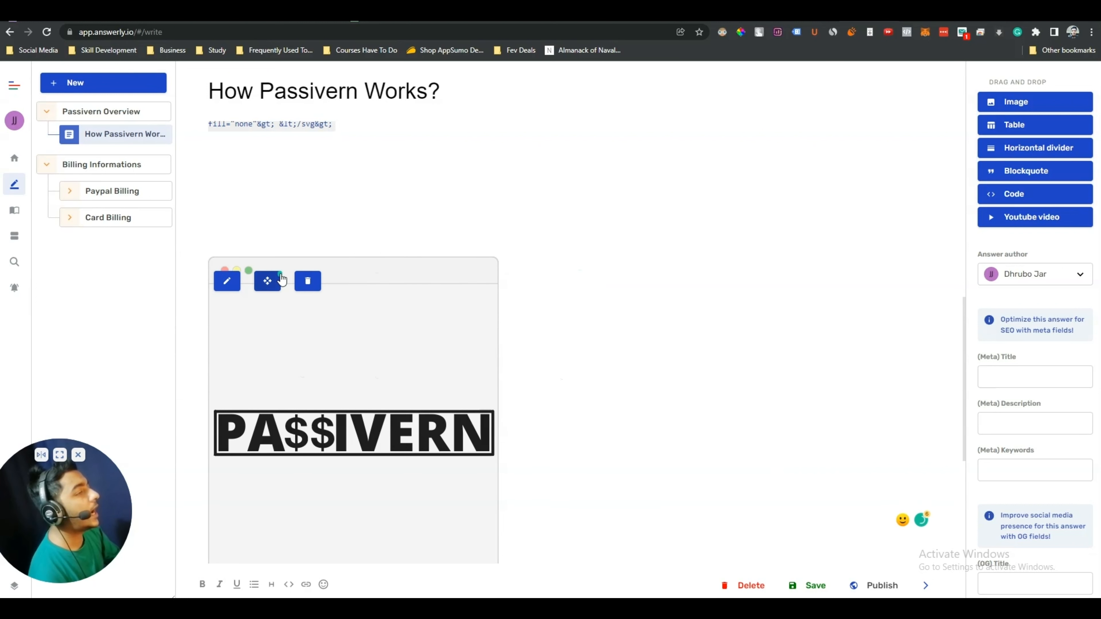
left_click_drag(268, 286, 265, 202)
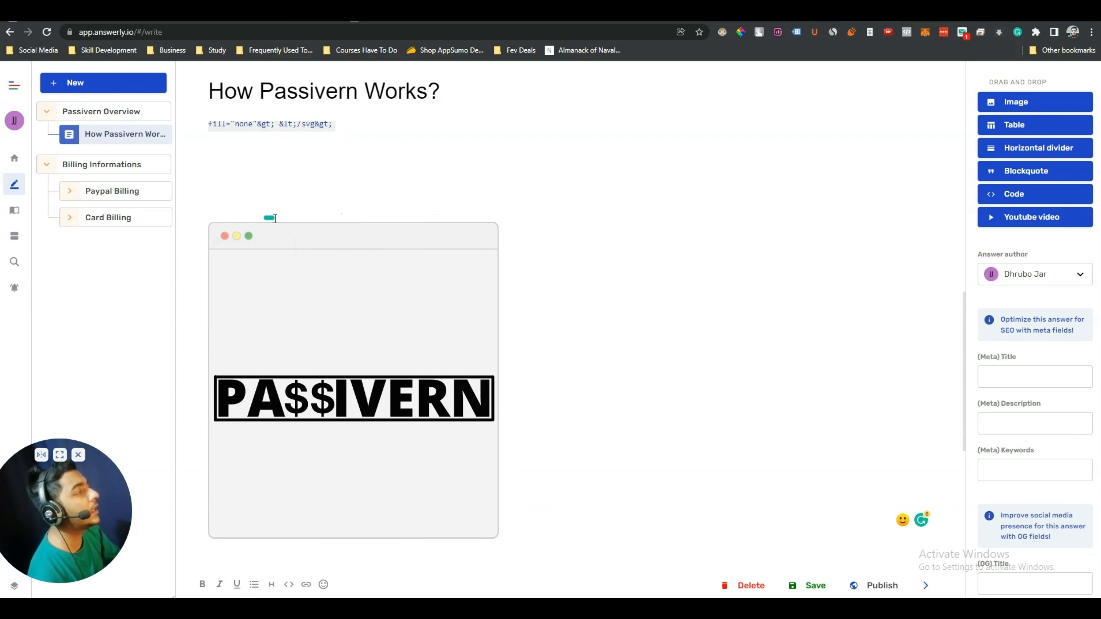
Clear the blank lines under the code and place a horizontal divider above the image
scroll(642, 319, "up", 3)
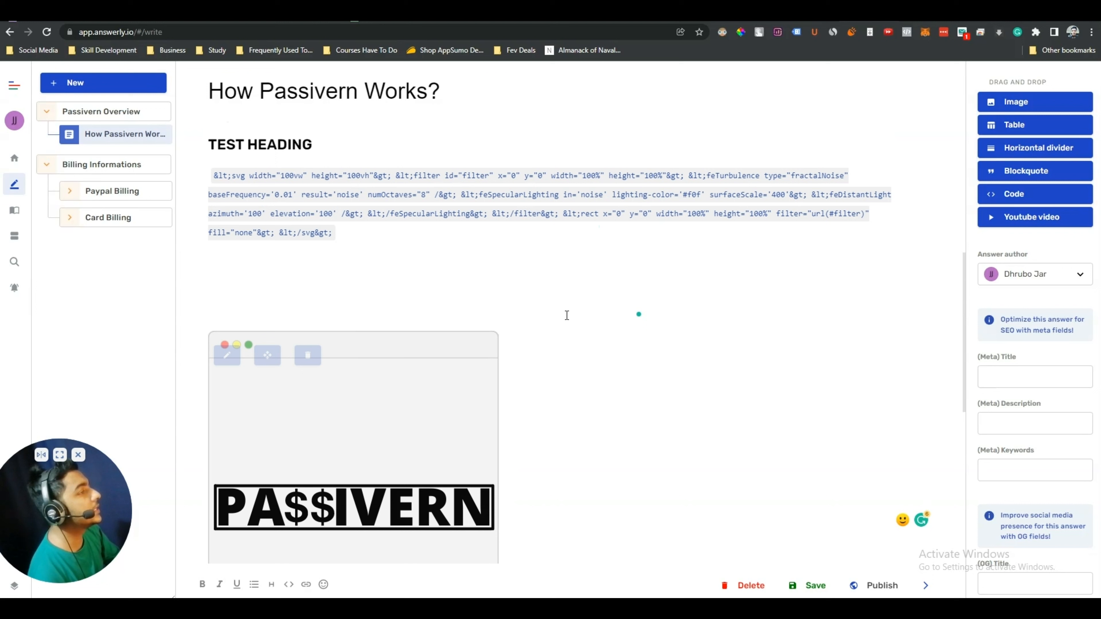
left_click(255, 300)
key("BackSpace")
key("BackSpace")
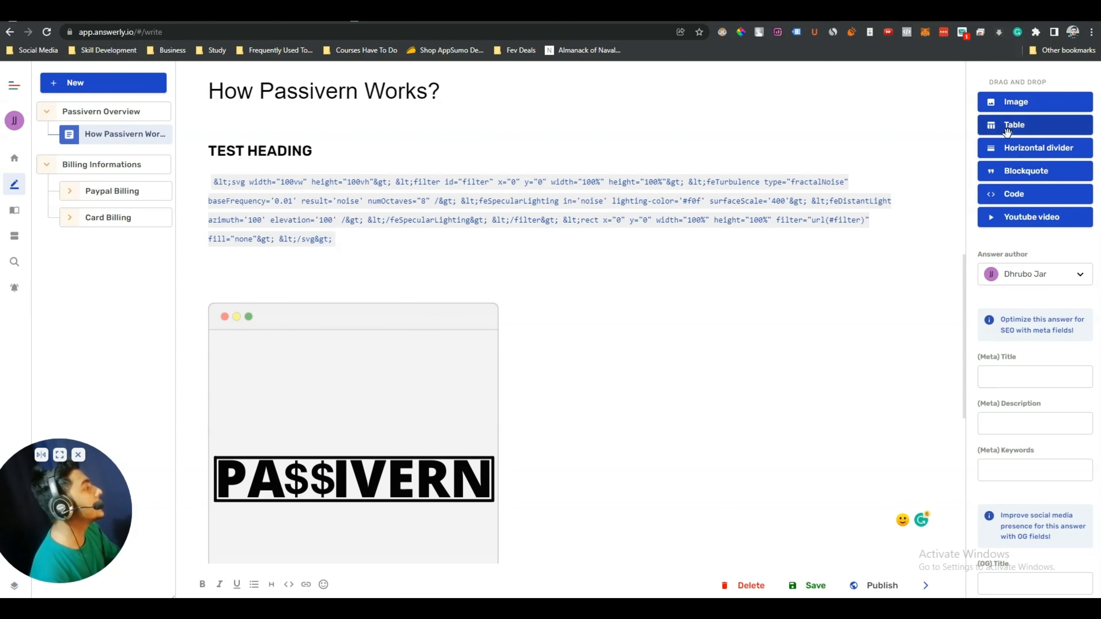
left_click_drag(1024, 148, 466, 291)
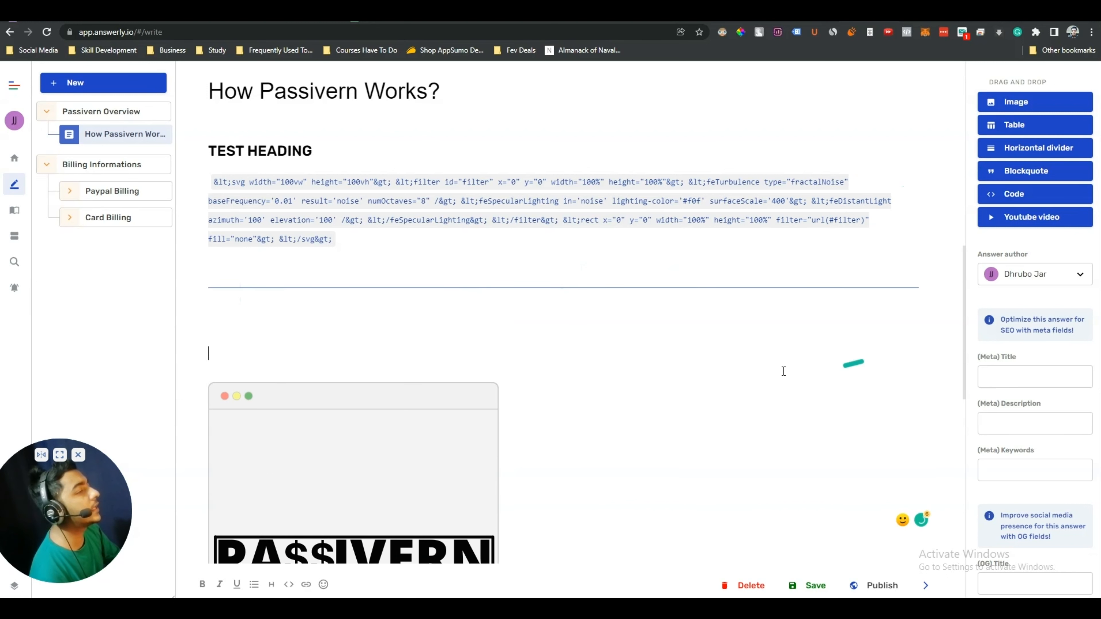
key("BackSpace")
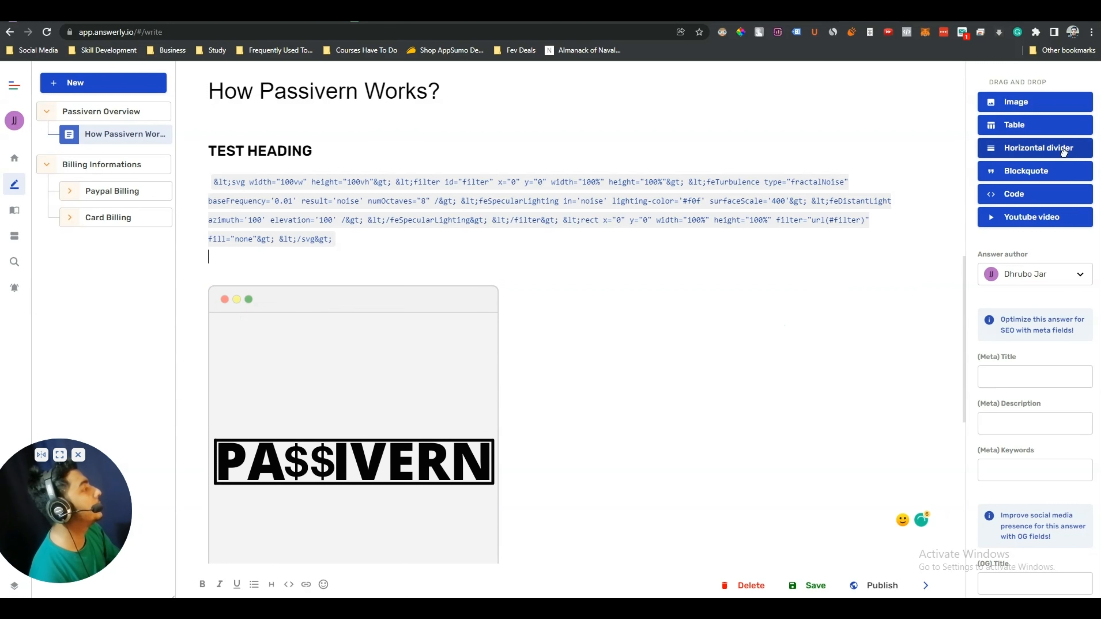
left_click_drag(1064, 150, 433, 283)
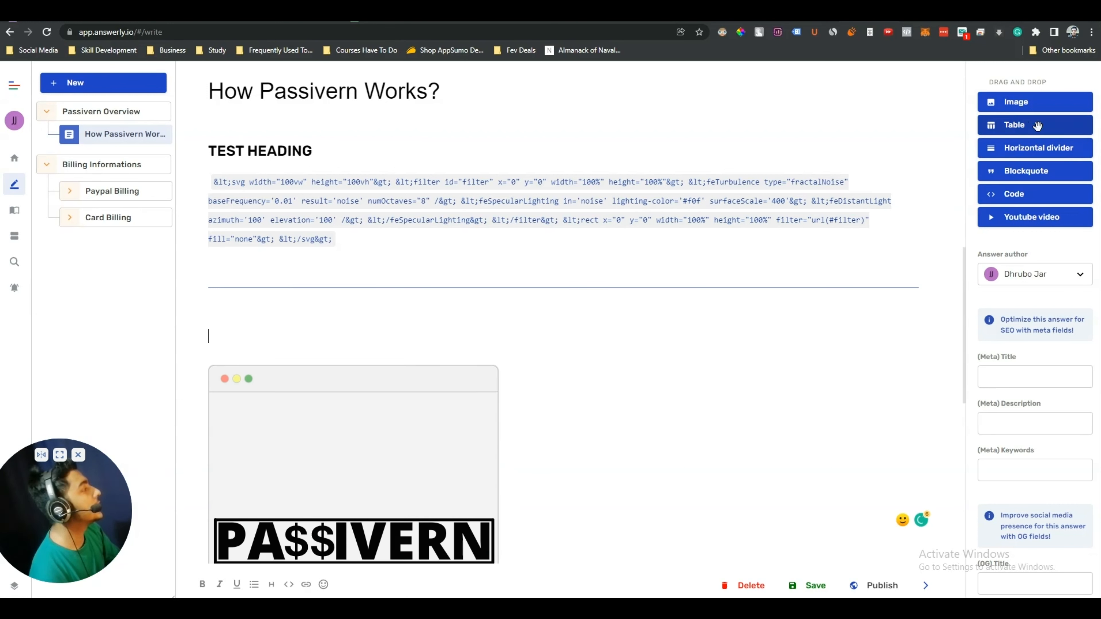
Drop a Table block below the divider and add it with 3 columns and 4 rows
left_click_drag(1026, 126, 288, 333)
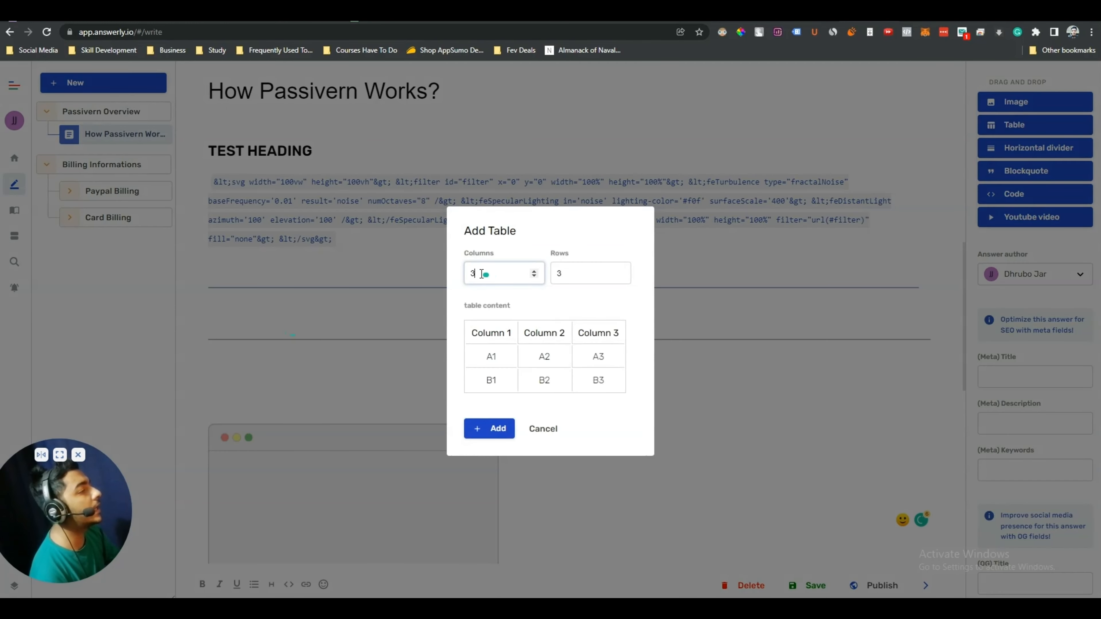
left_click(573, 273)
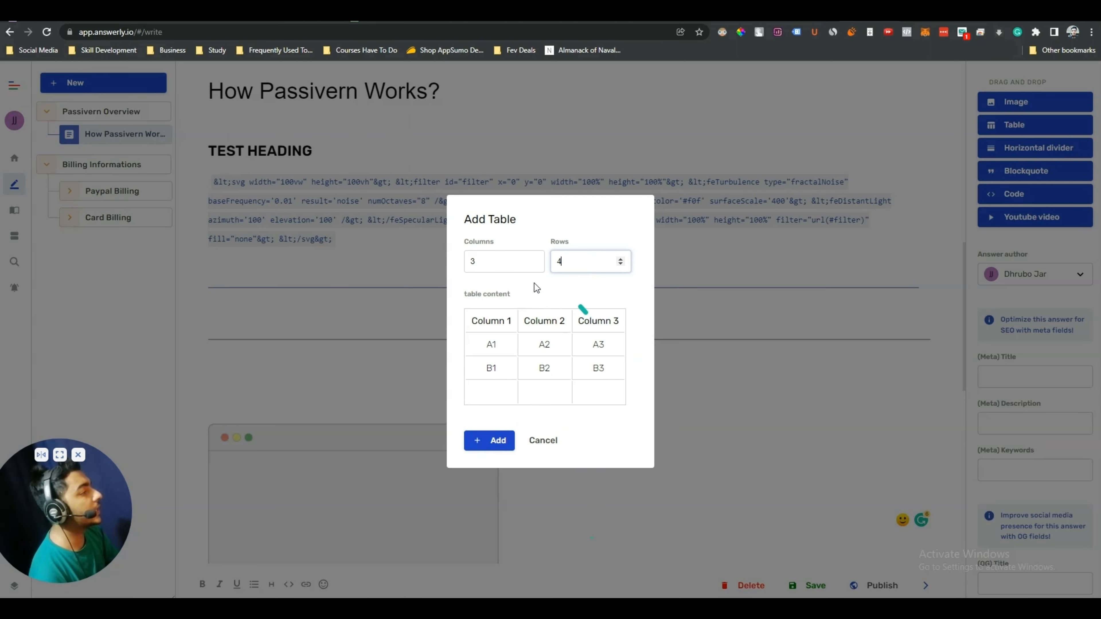
left_click(487, 260)
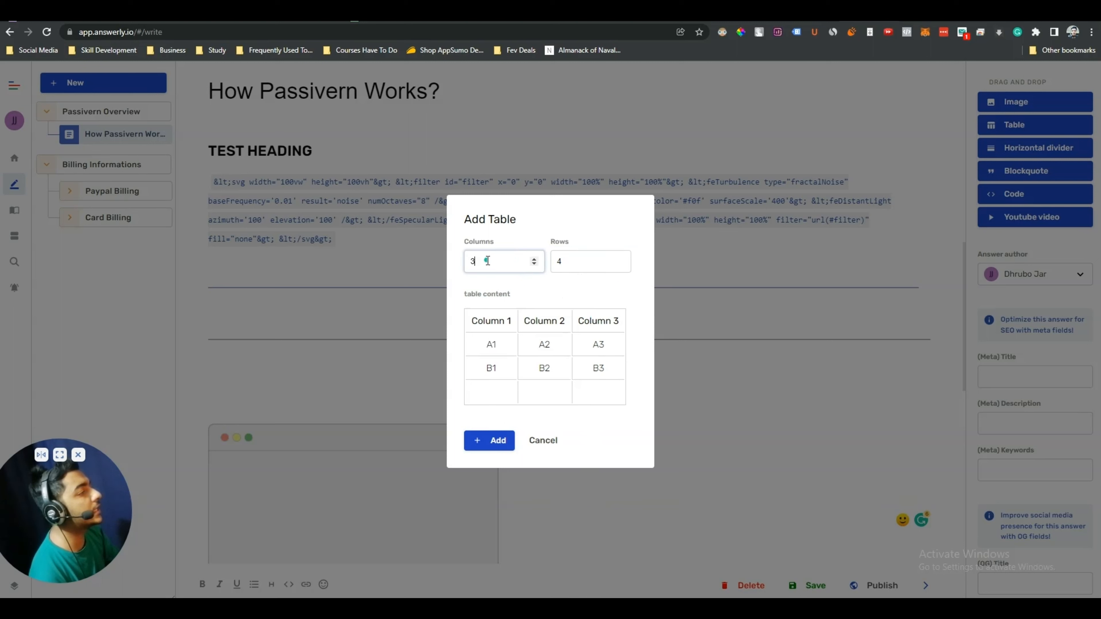
left_click(606, 260)
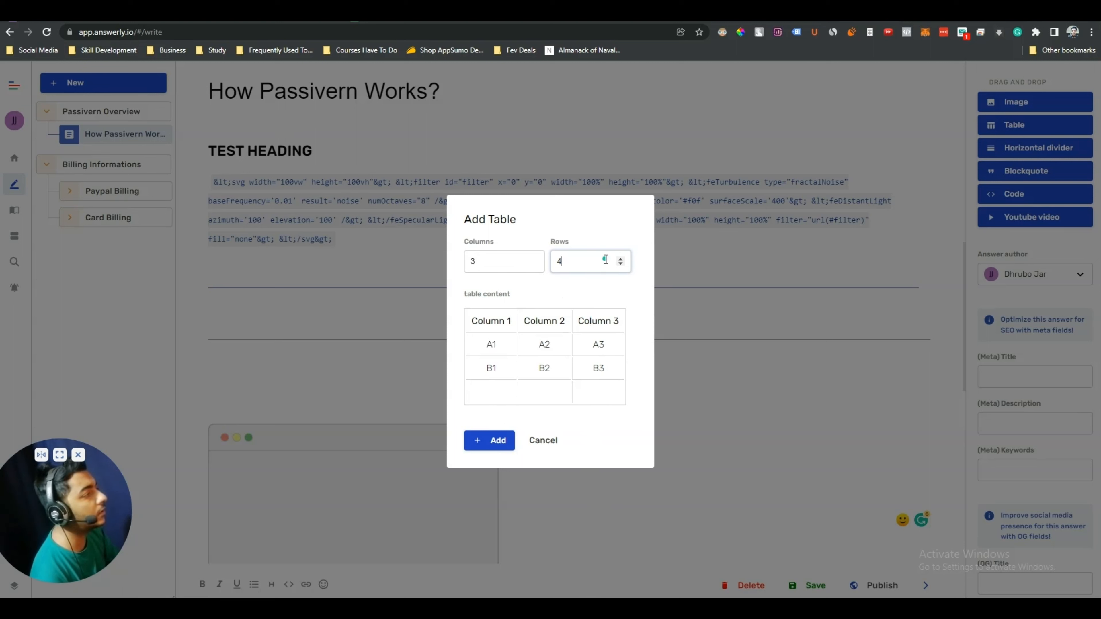
left_click(499, 440)
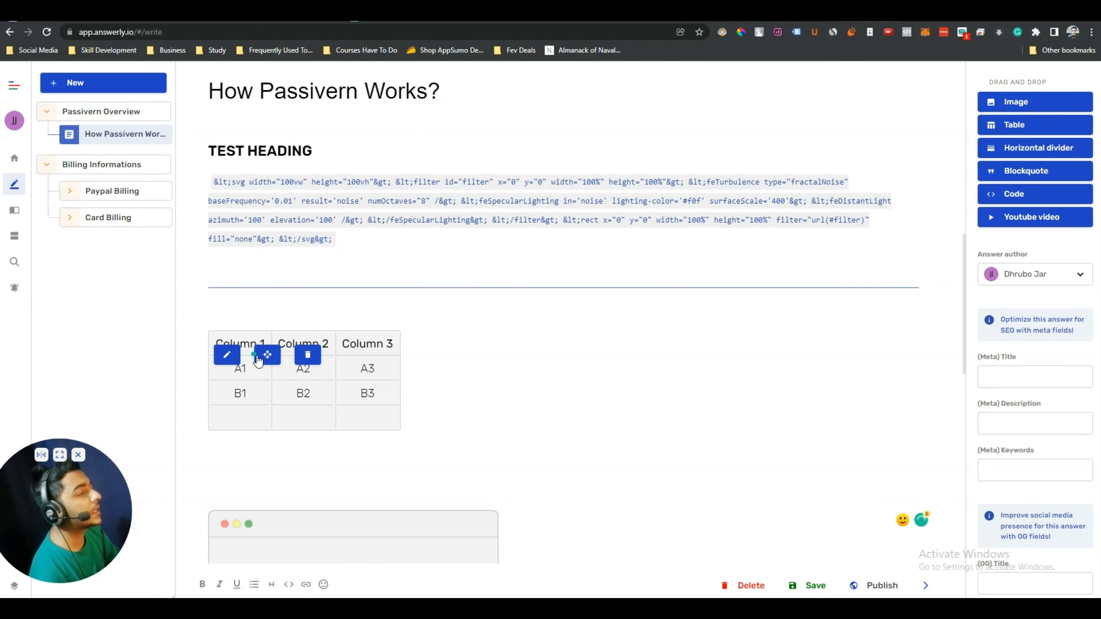
left_click_drag(267, 357, 596, 354)
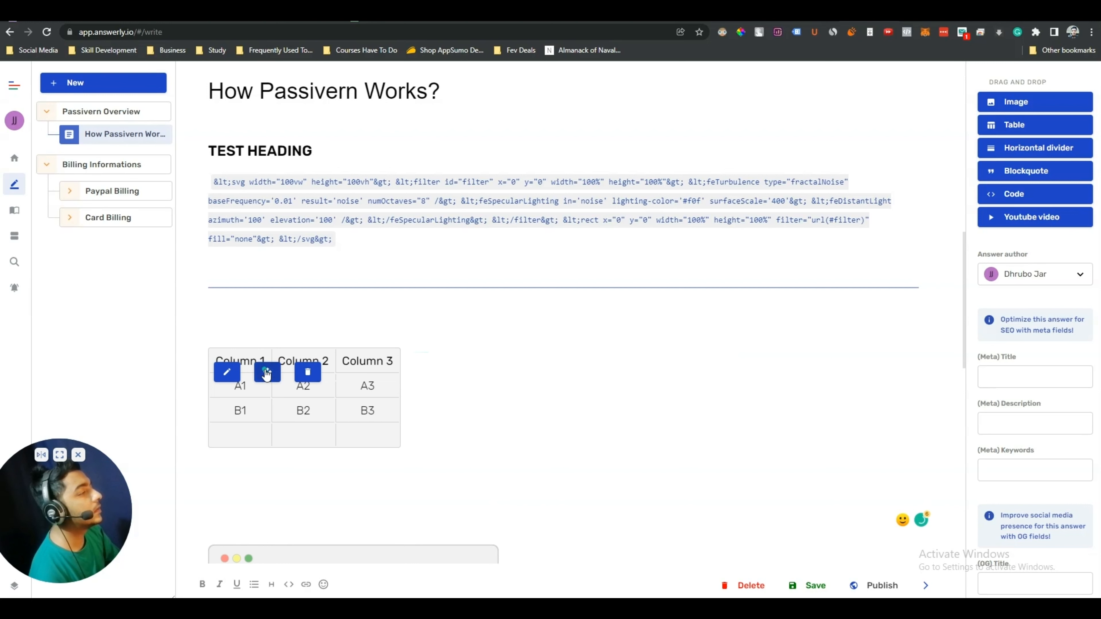
Drag the new table up until it sits directly beneath the divider under the SVG snippet
left_click_drag(268, 395, 714, 376)
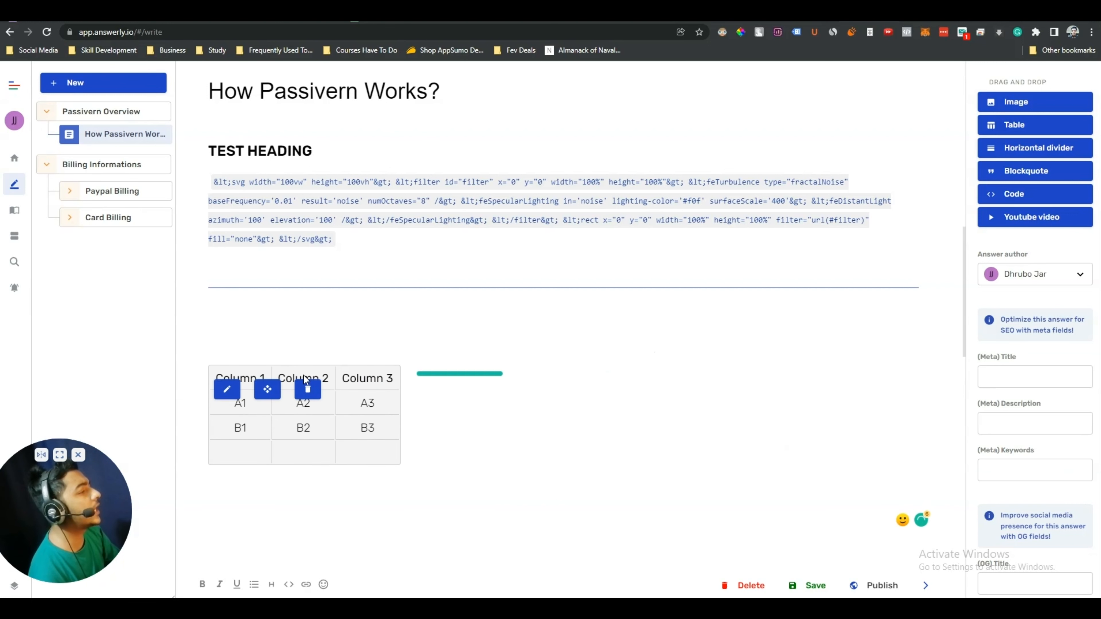
left_click_drag(265, 389, 347, 376)
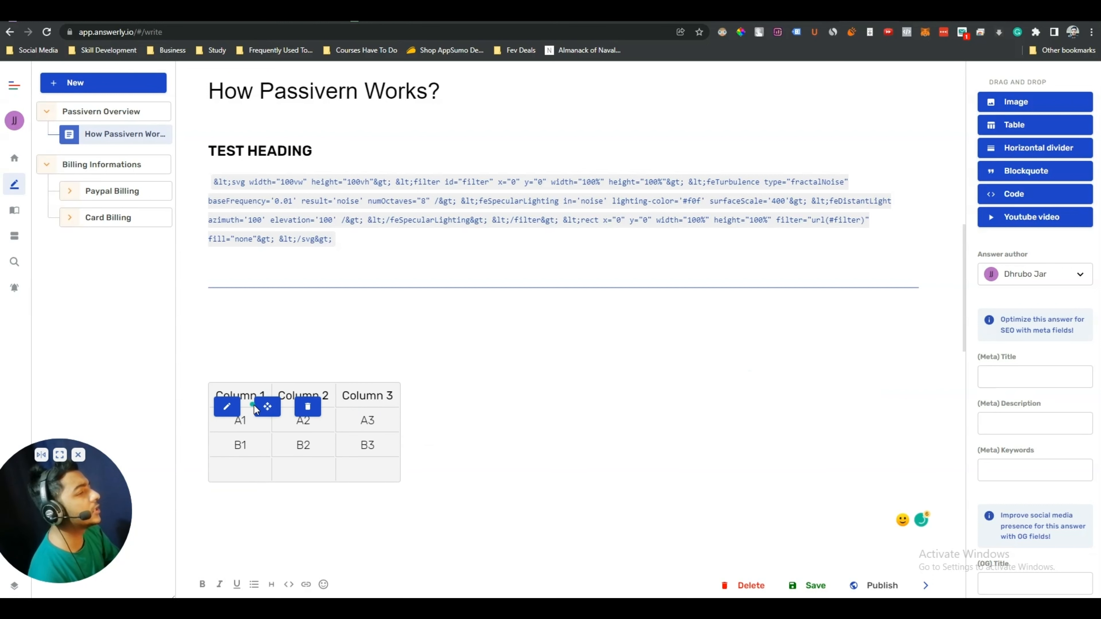
left_click_drag(265, 395, 271, 332)
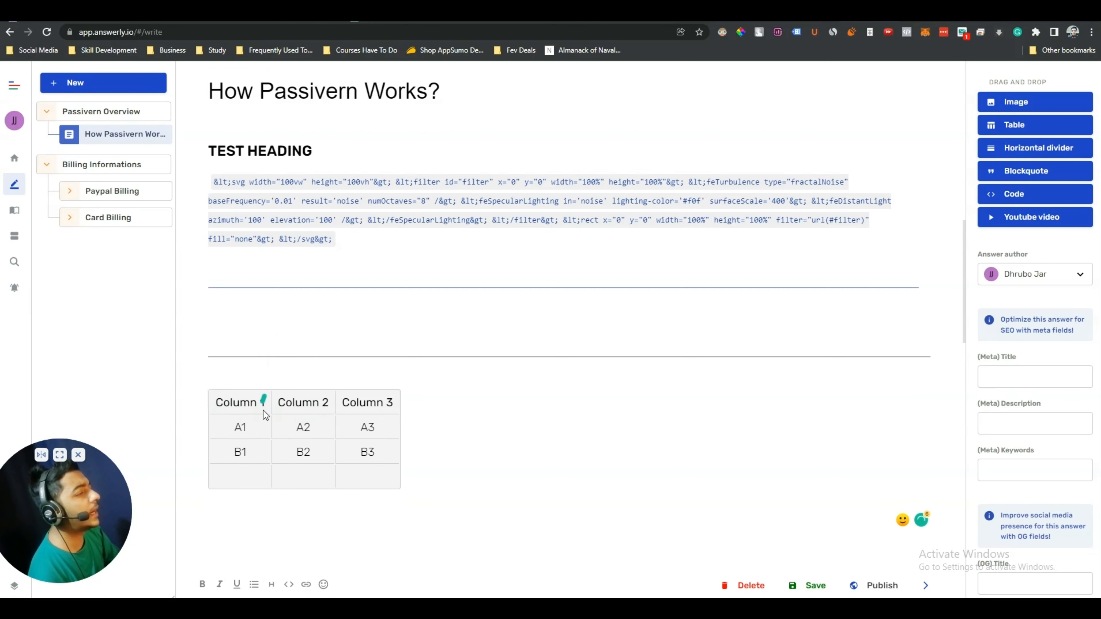
left_click_drag(265, 414, 269, 343)
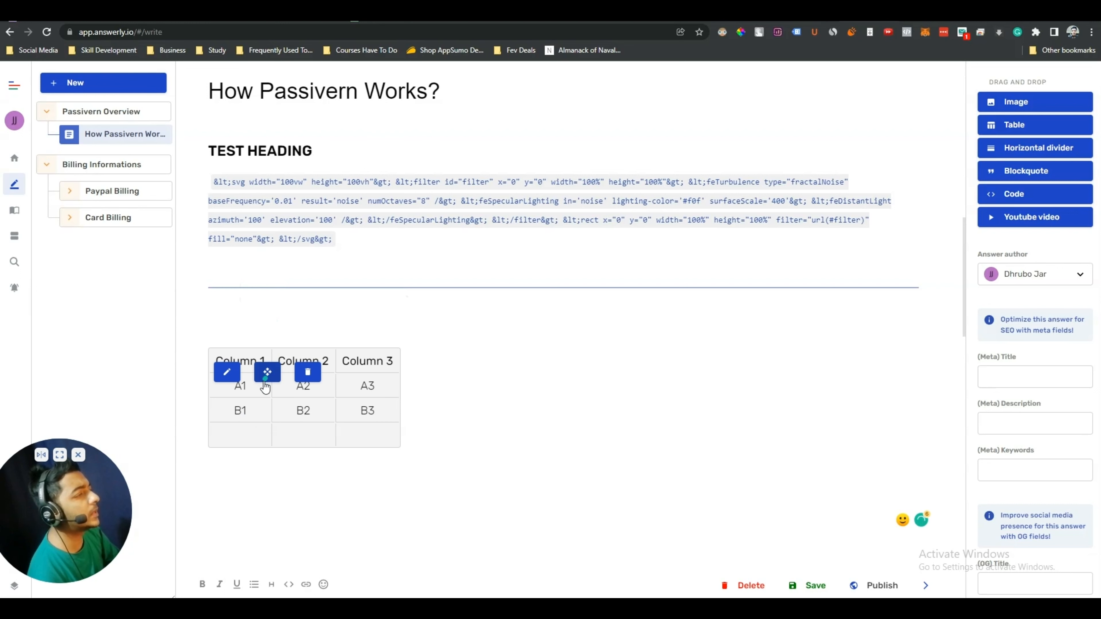
Fill the table's bottom row with Passivern, Website and Affiliate, then save the table
left_click(226, 377)
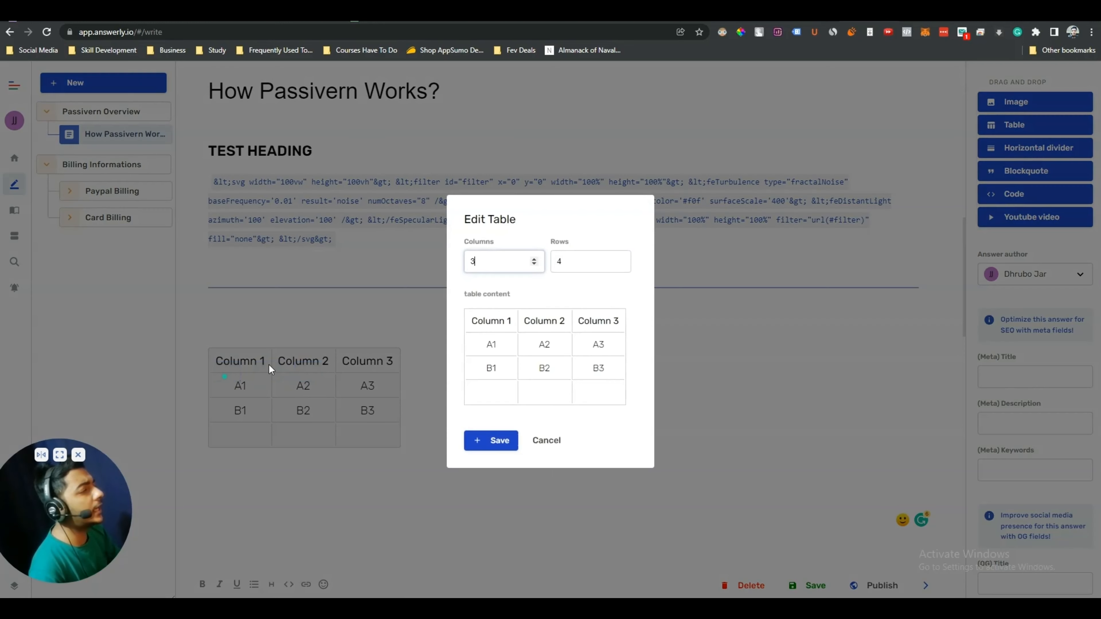
double_click(495, 345)
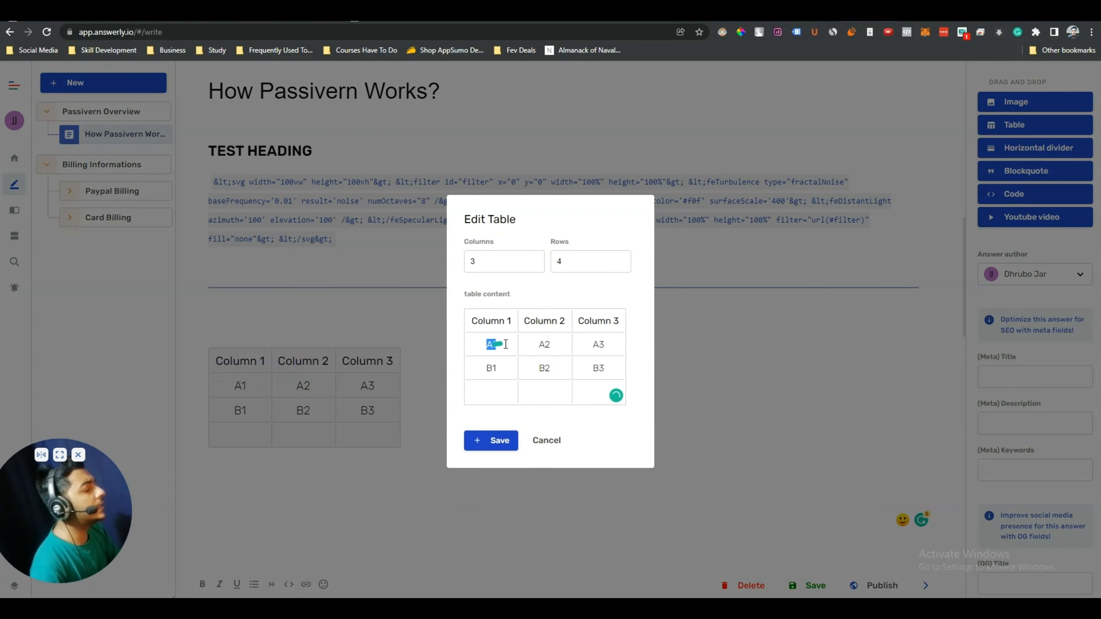
left_click(490, 392)
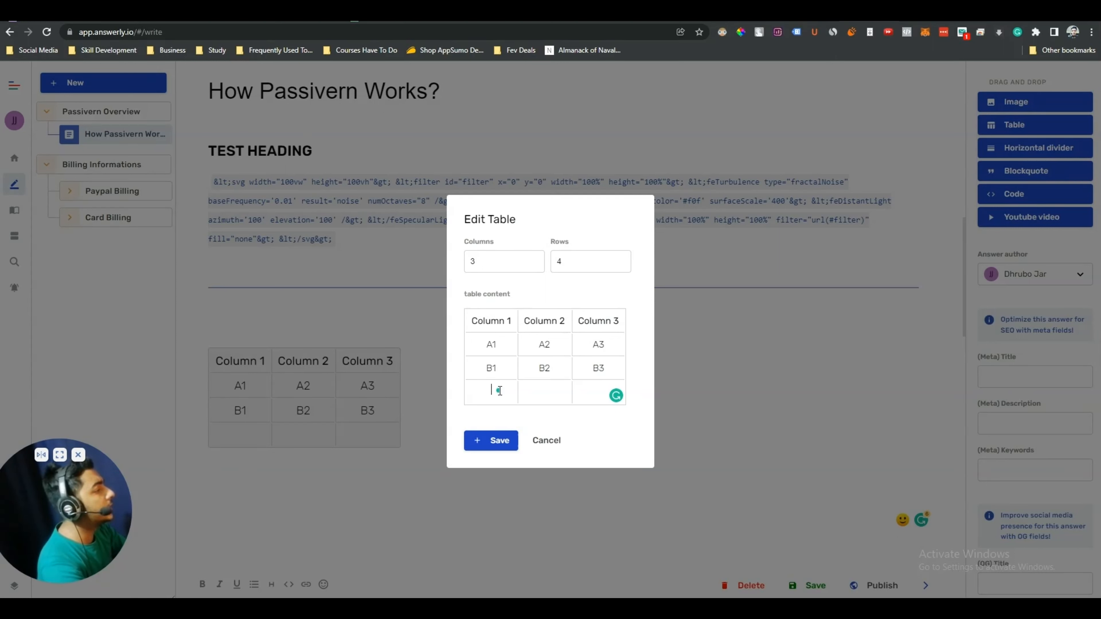
type("Passivern")
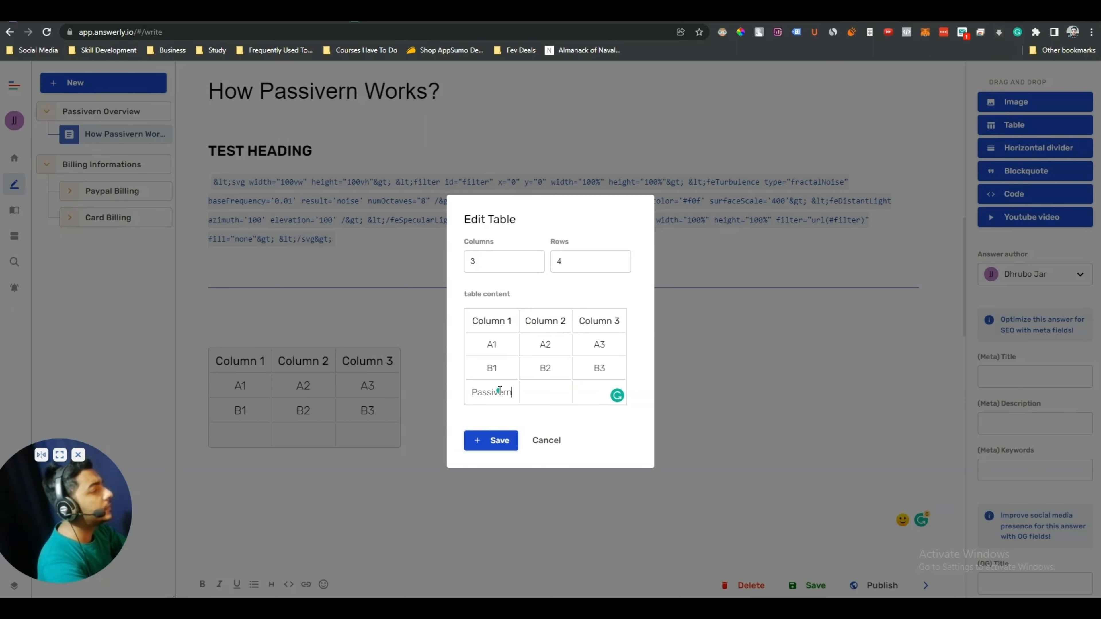
left_click(537, 398)
type("Website")
left_click(583, 391)
type("Affiliate")
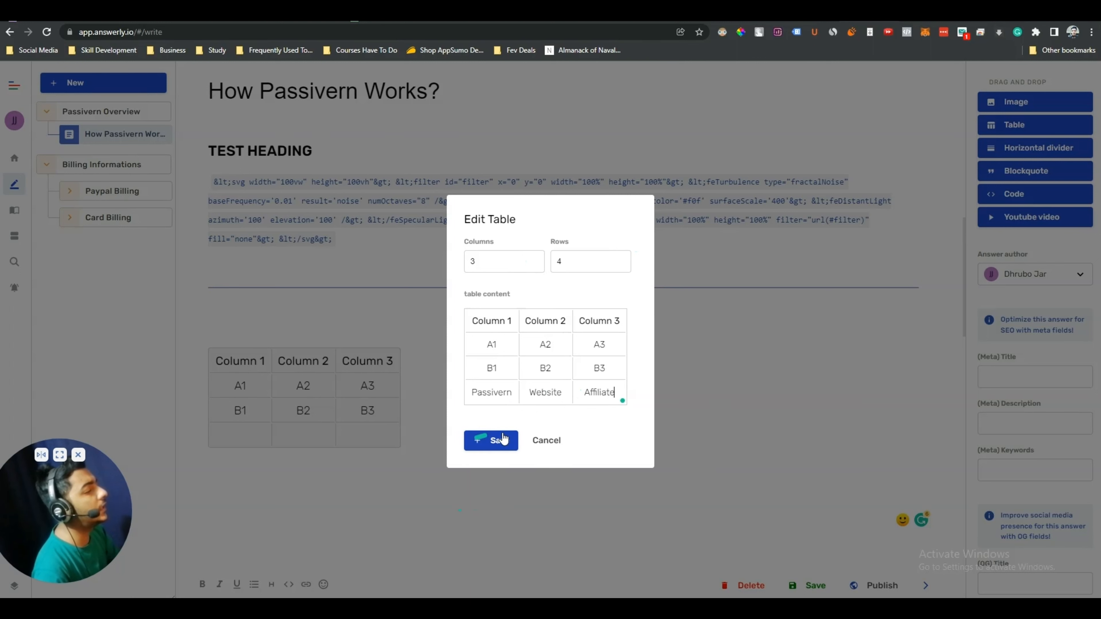
left_click(482, 442)
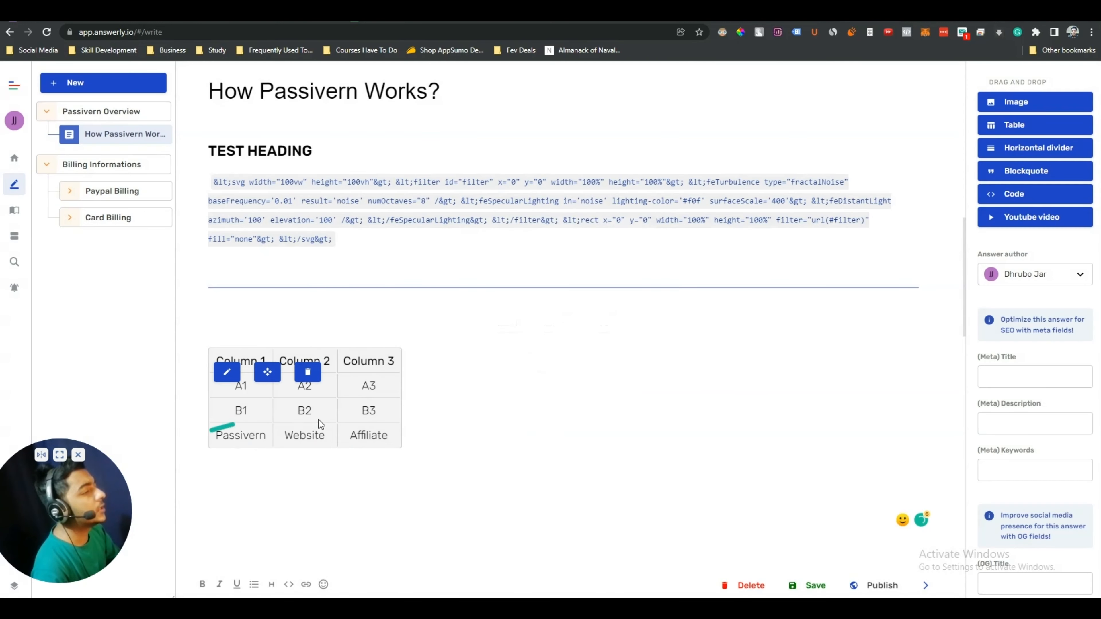
Delete the blank lines after the table so the PASSIVERN image follows it directly
left_click(256, 532)
scroll(391, 503, "down", 4)
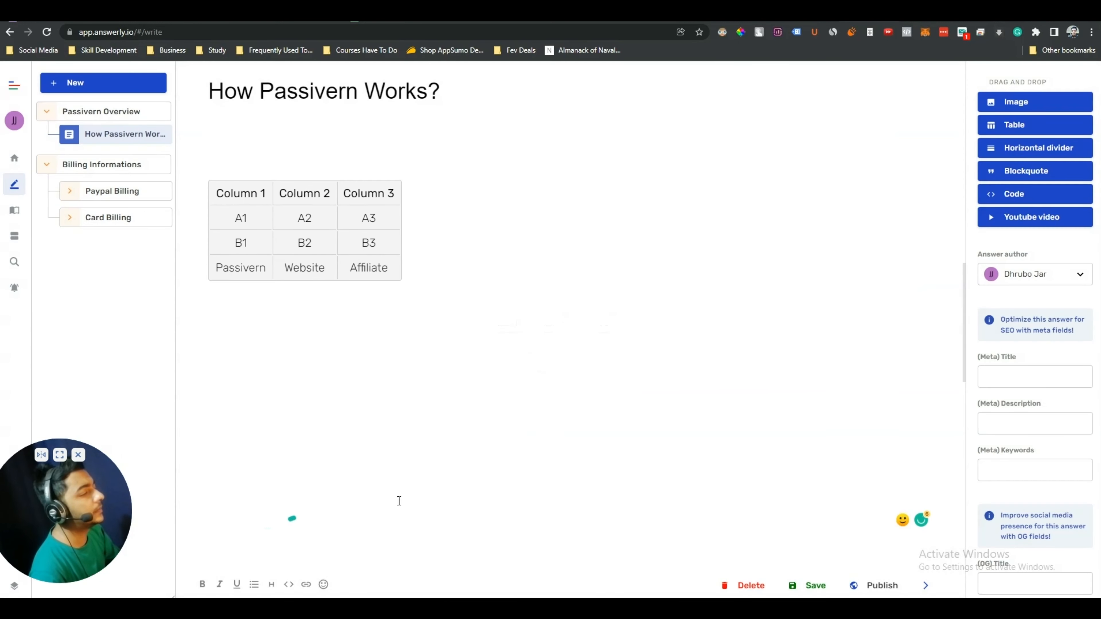
scroll(536, 423, "down", 5)
scroll(428, 423, "up", 6)
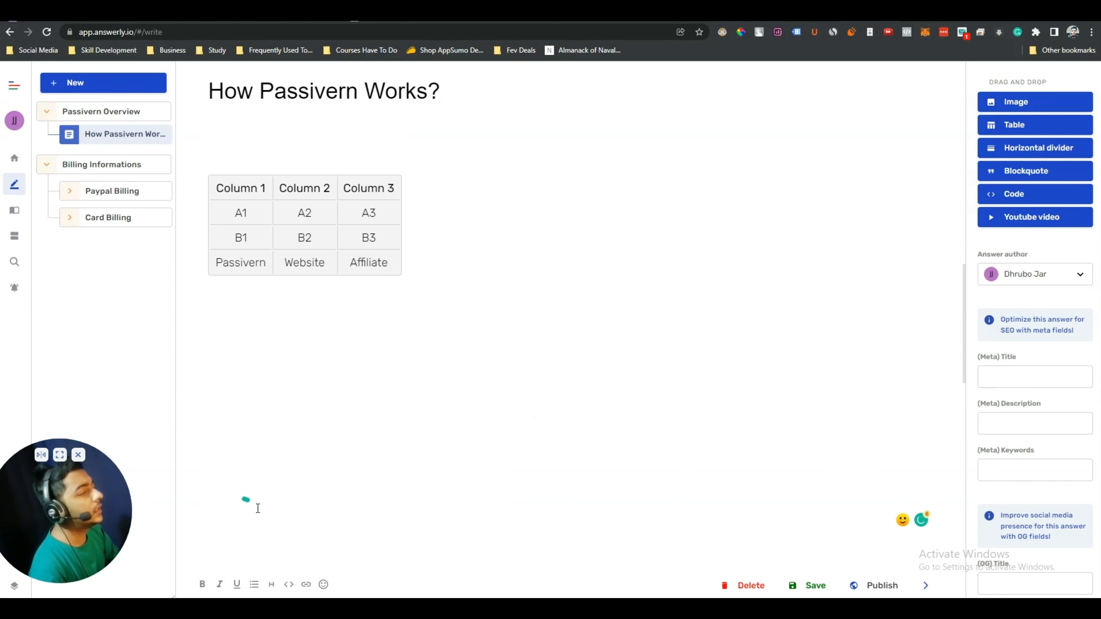
key("BackSpace")
key("BackSpace")
key("BackSpace")
key("BackSpace")
key("BackSpace")
key("BackSpace")
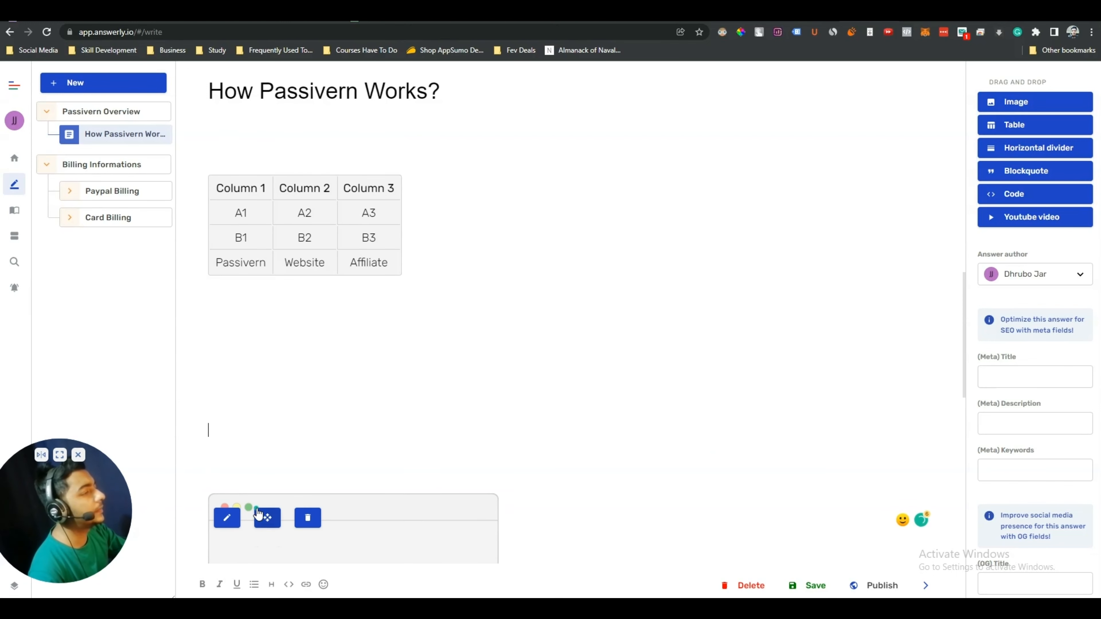
key("BackSpace")
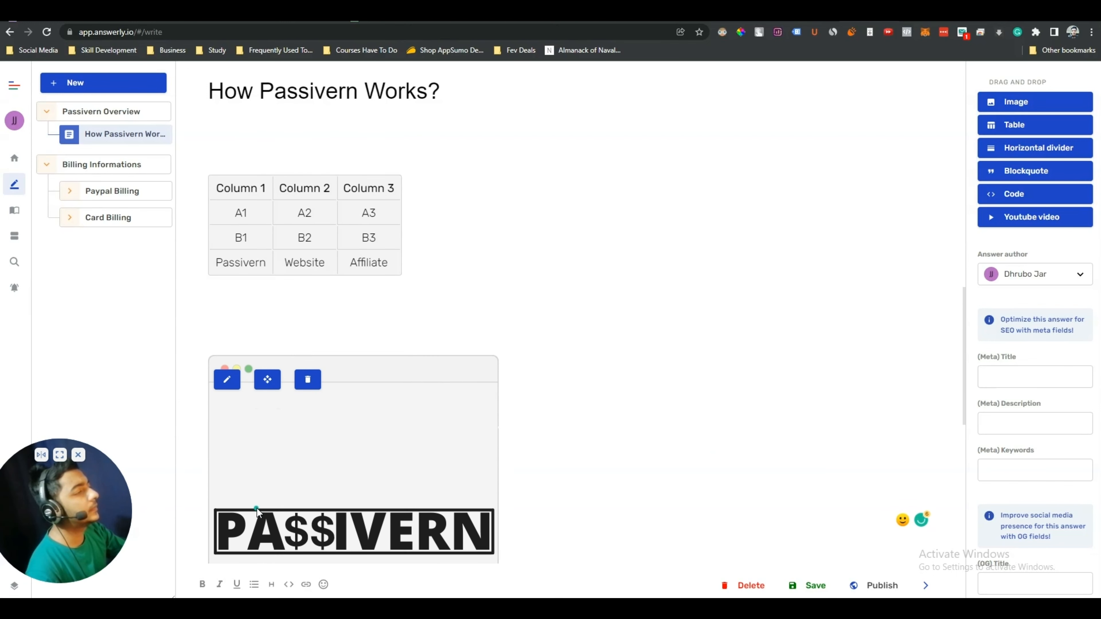
left_click(245, 326)
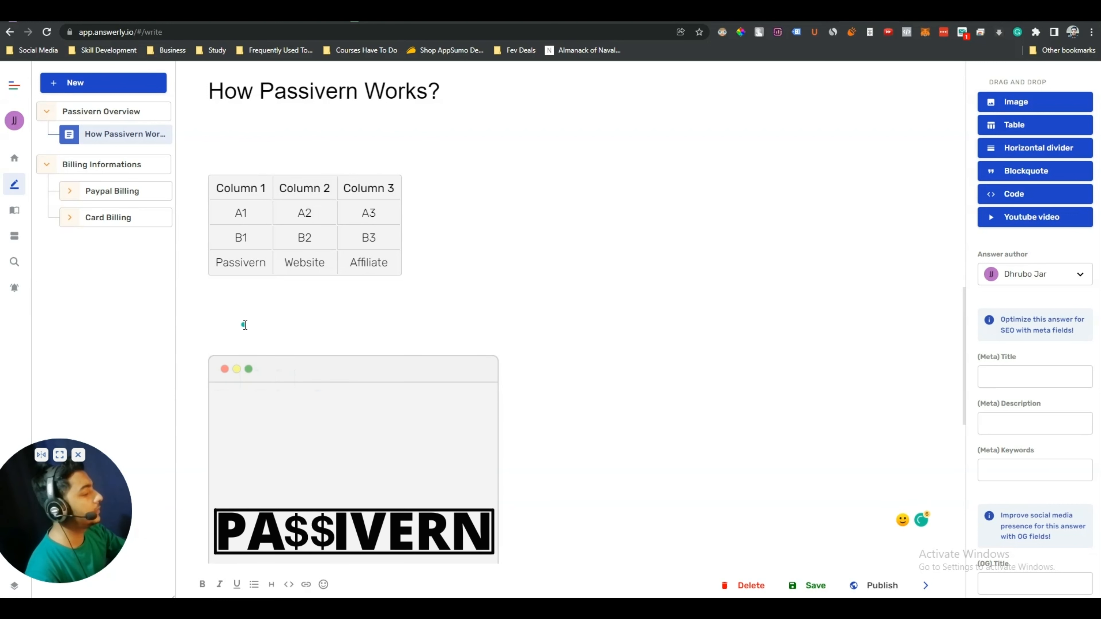
key("BackSpace")
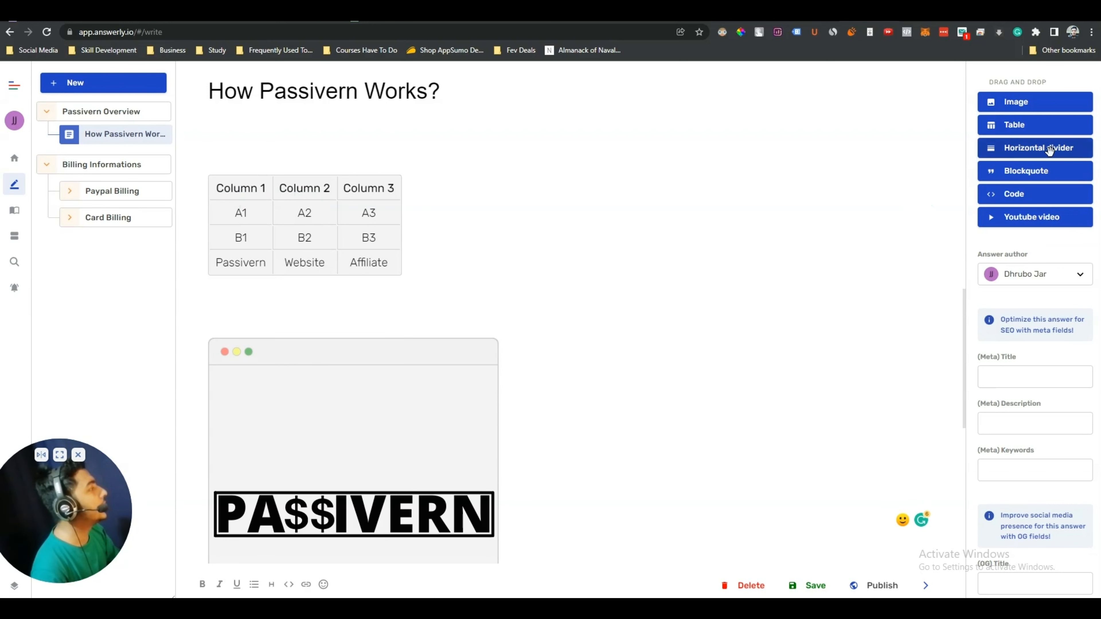
left_click_drag(1050, 147, 281, 334)
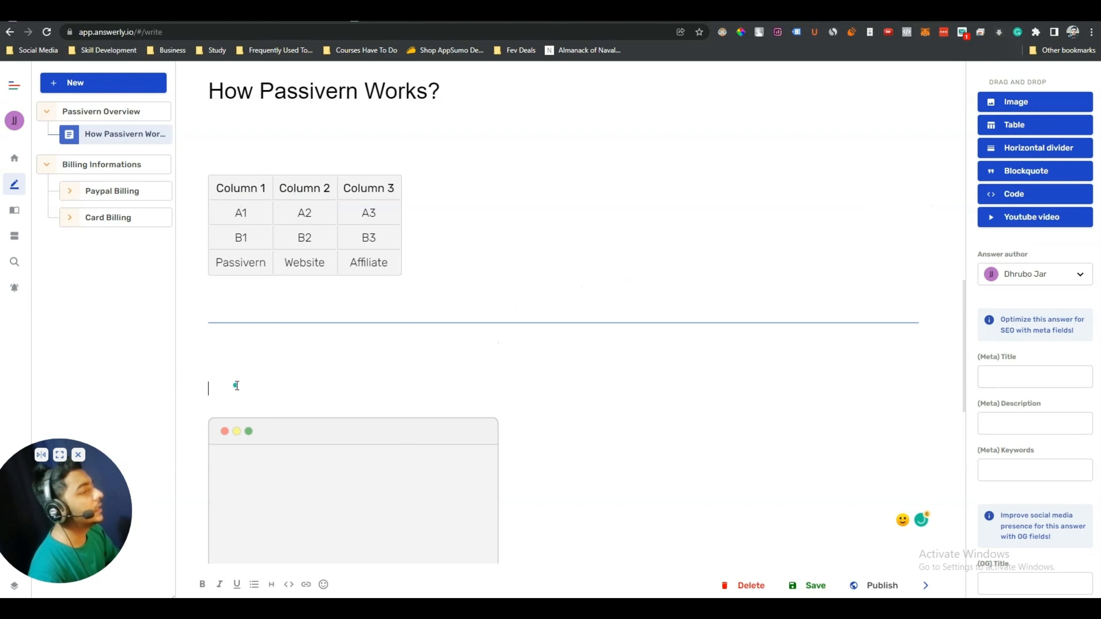
key("BackSpace")
key("BackSpace")
key("BackSpace")
key("BackSpace")
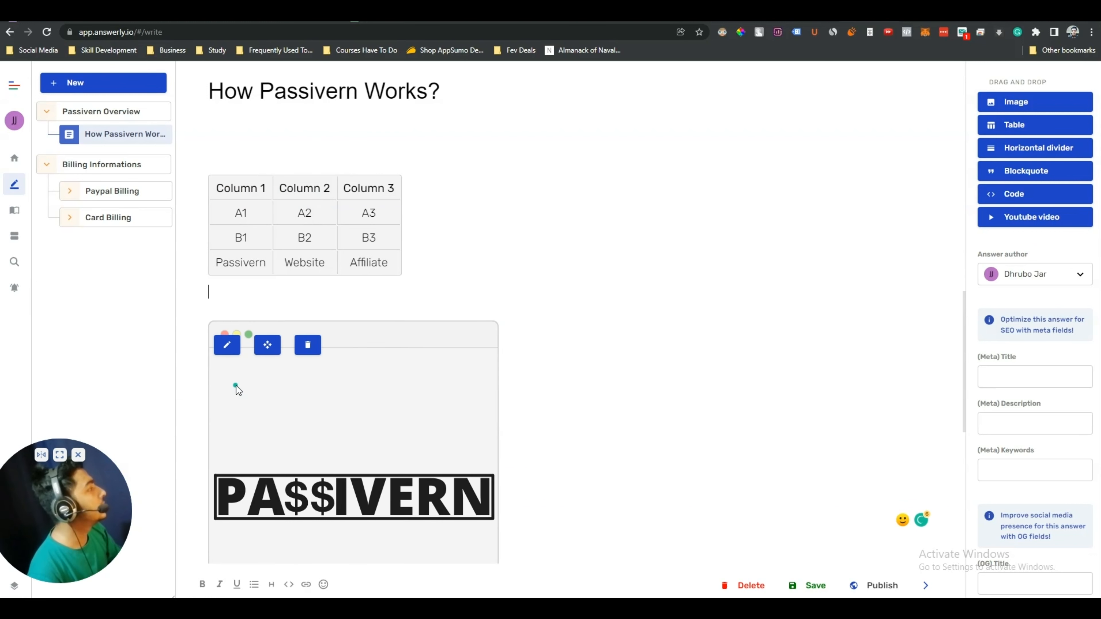
scroll(262, 389, "down", 6)
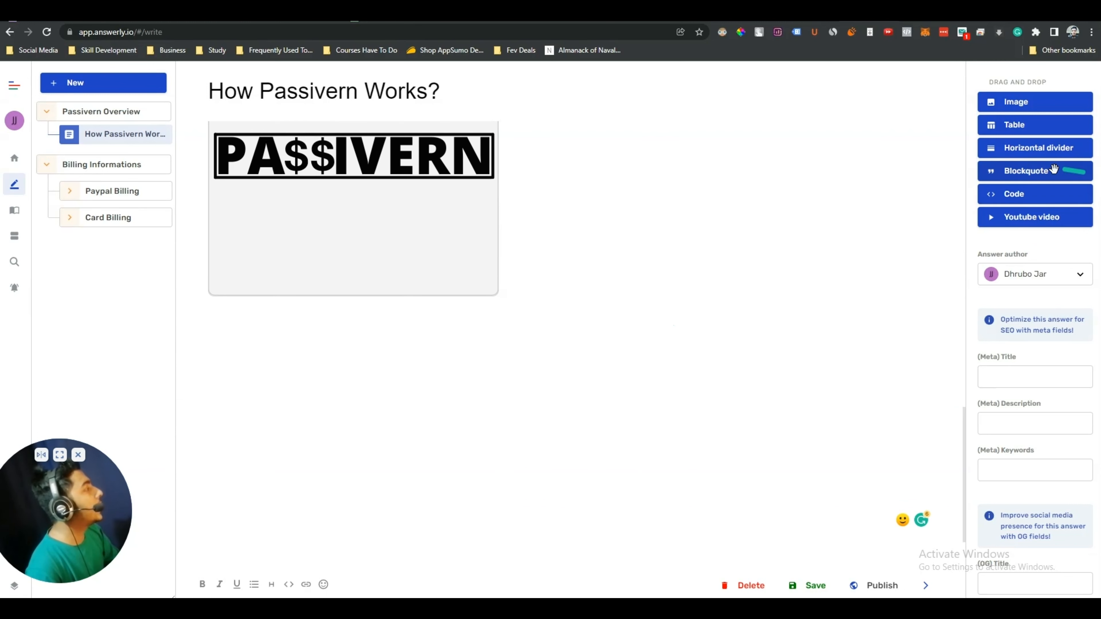
Add a blockquote with the pasted 'Society, business, & money are downstream of technology…' quote and author
left_click_drag(1030, 171, 235, 352)
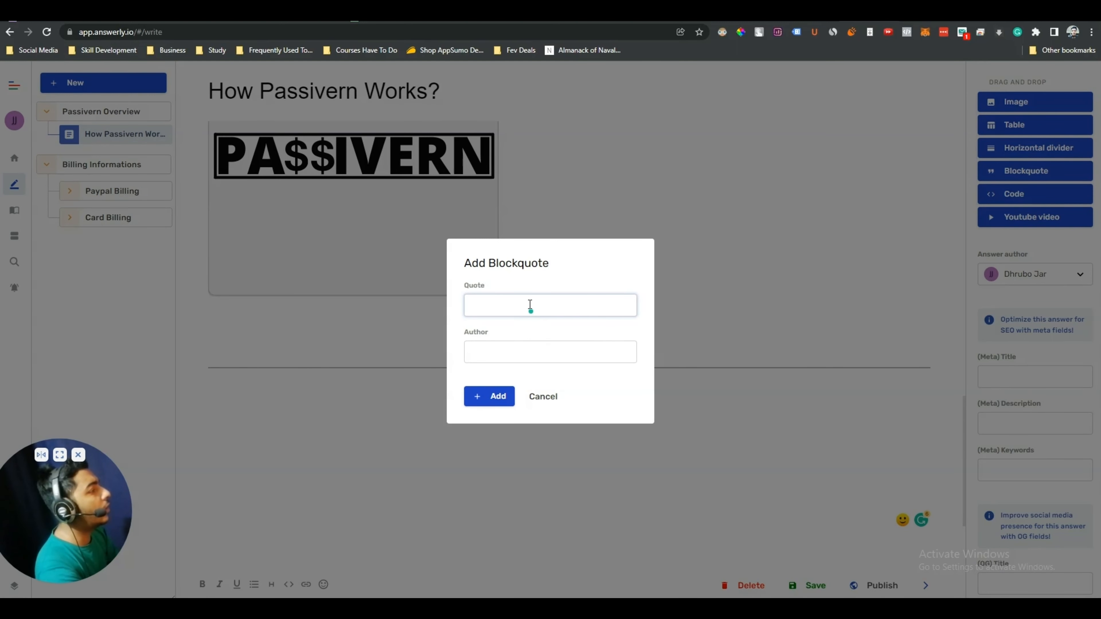
key("ctrl+v")
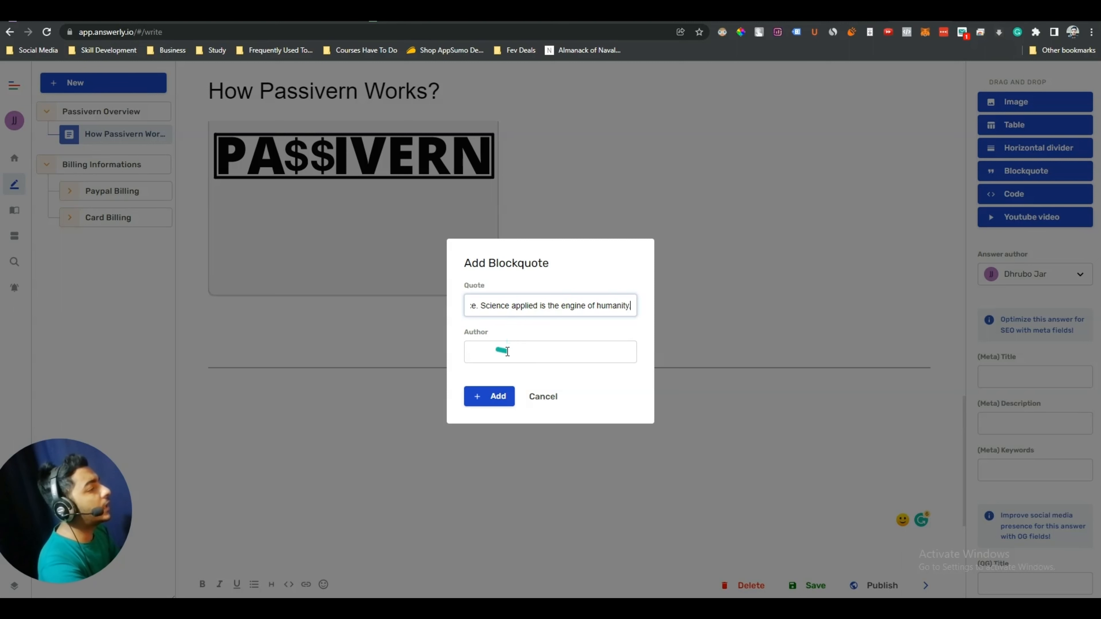
left_click(491, 350)
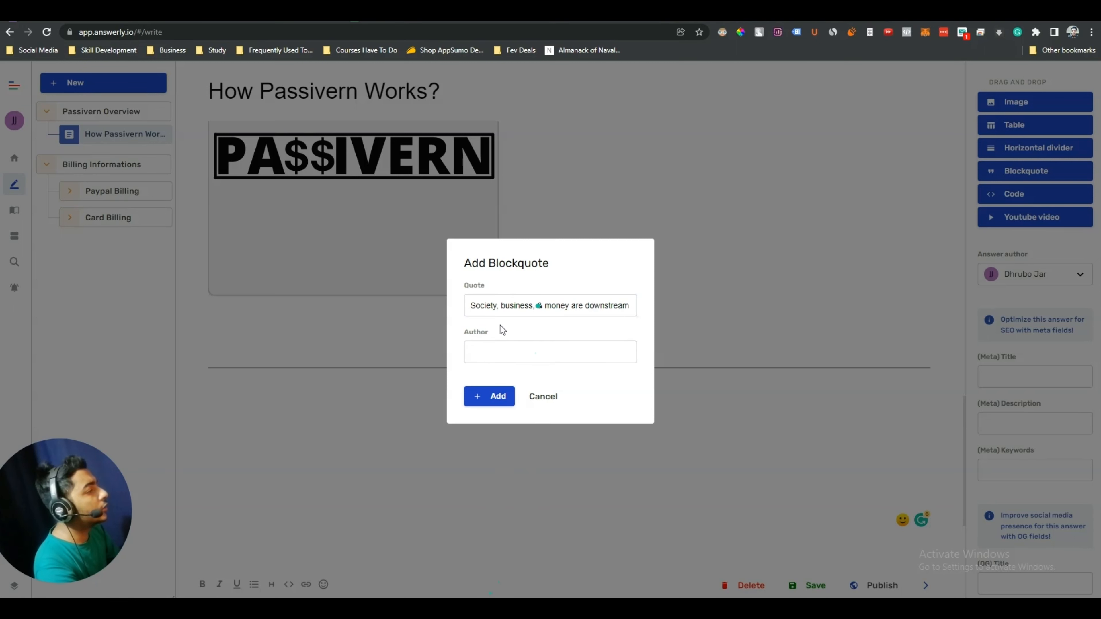
type("Eric Jorgenson")
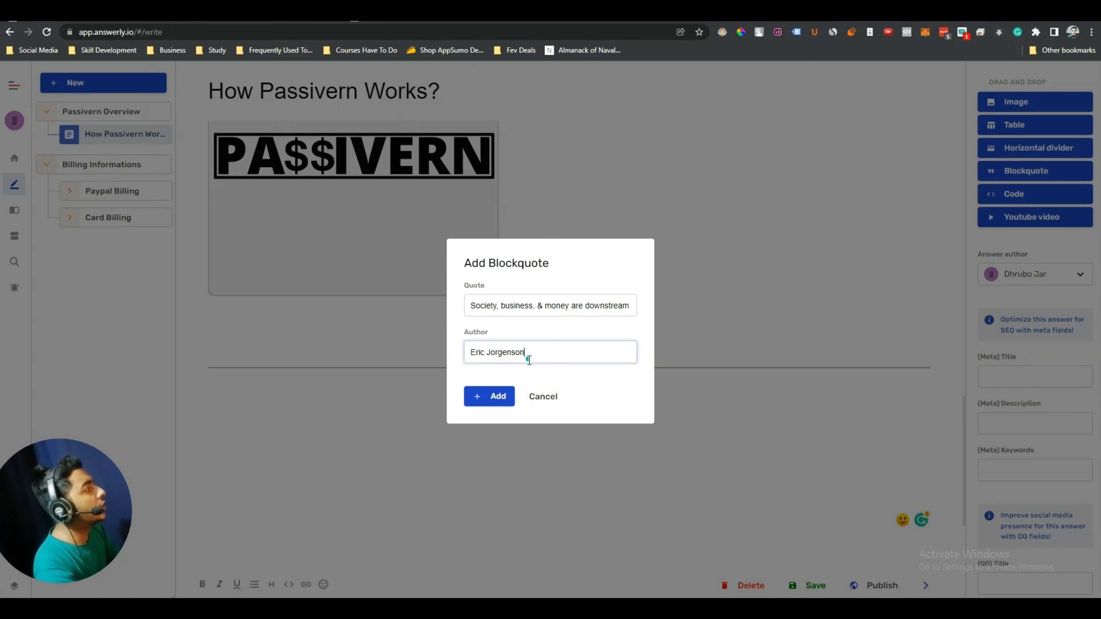
left_click(469, 307)
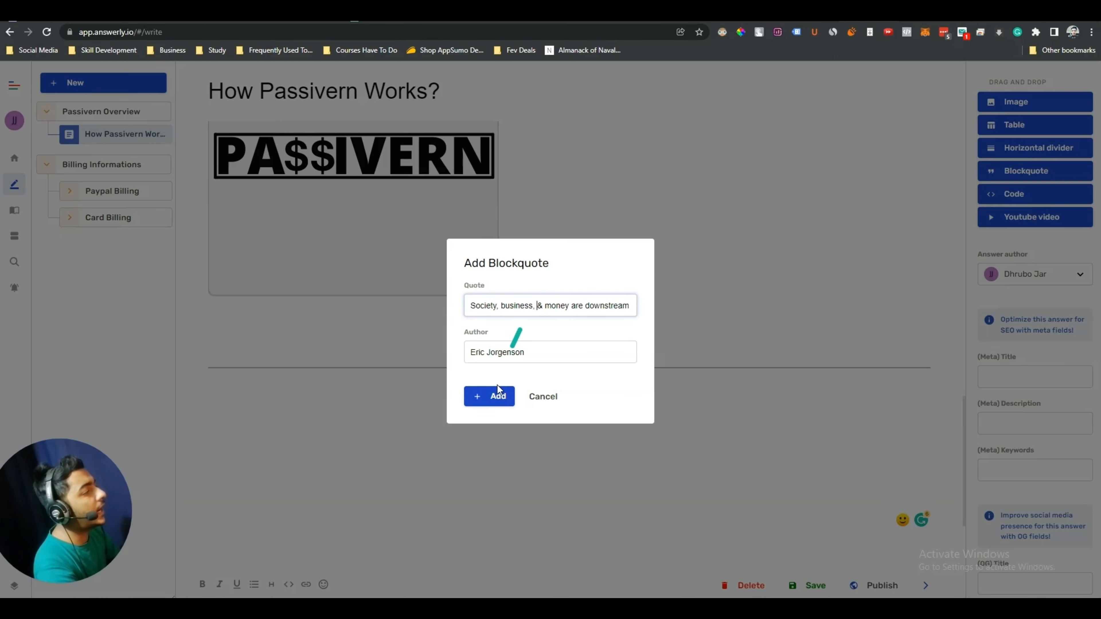
left_click(492, 398)
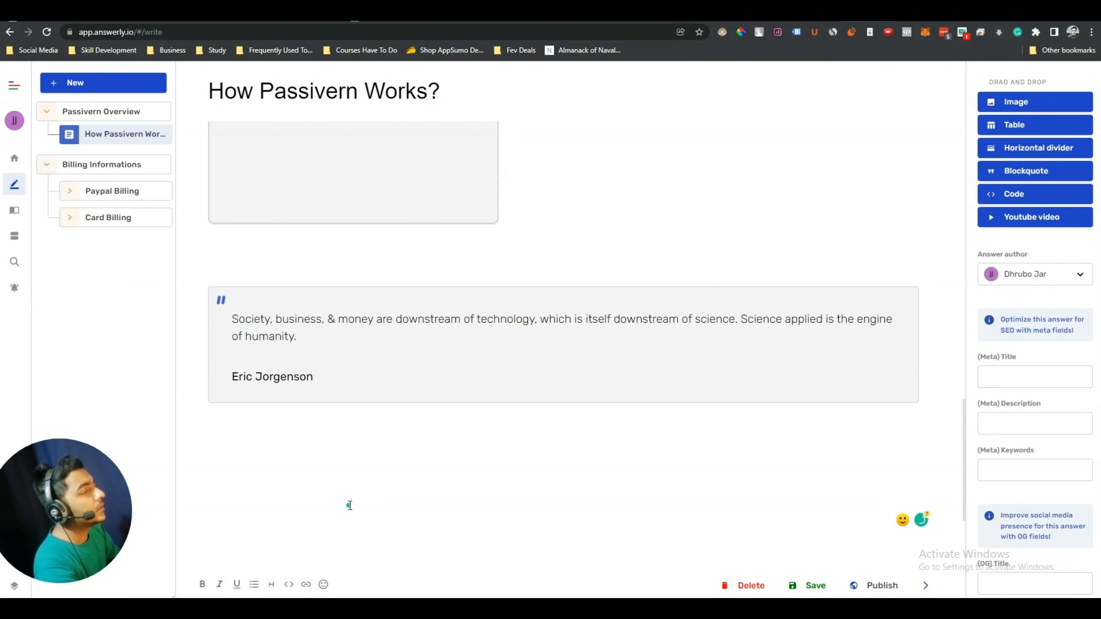
mouse_move(337, 385)
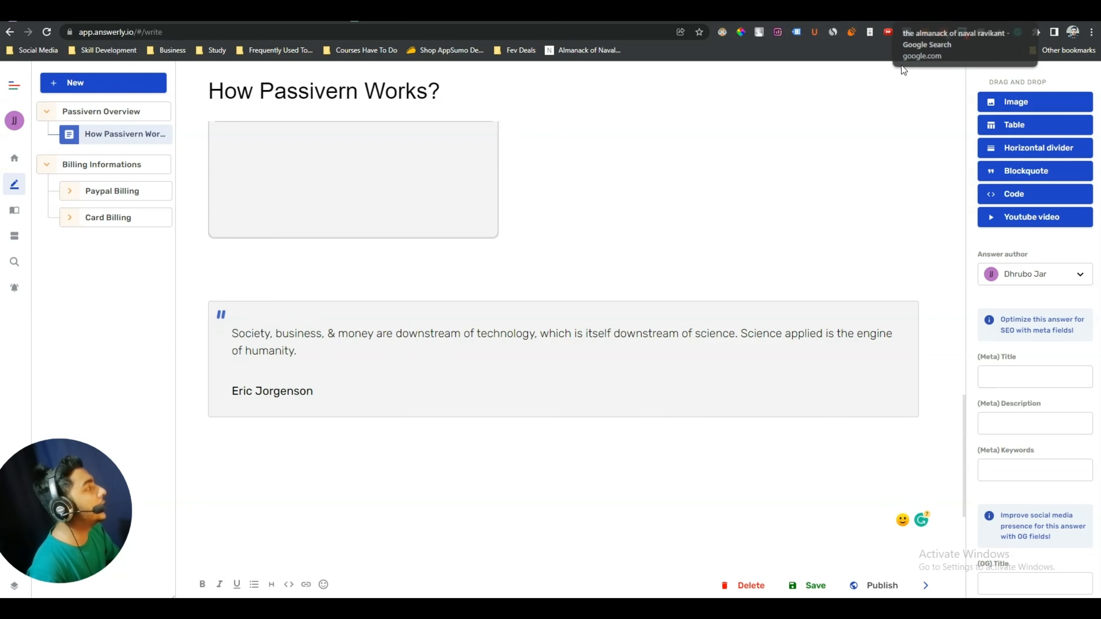
left_click(940, 13)
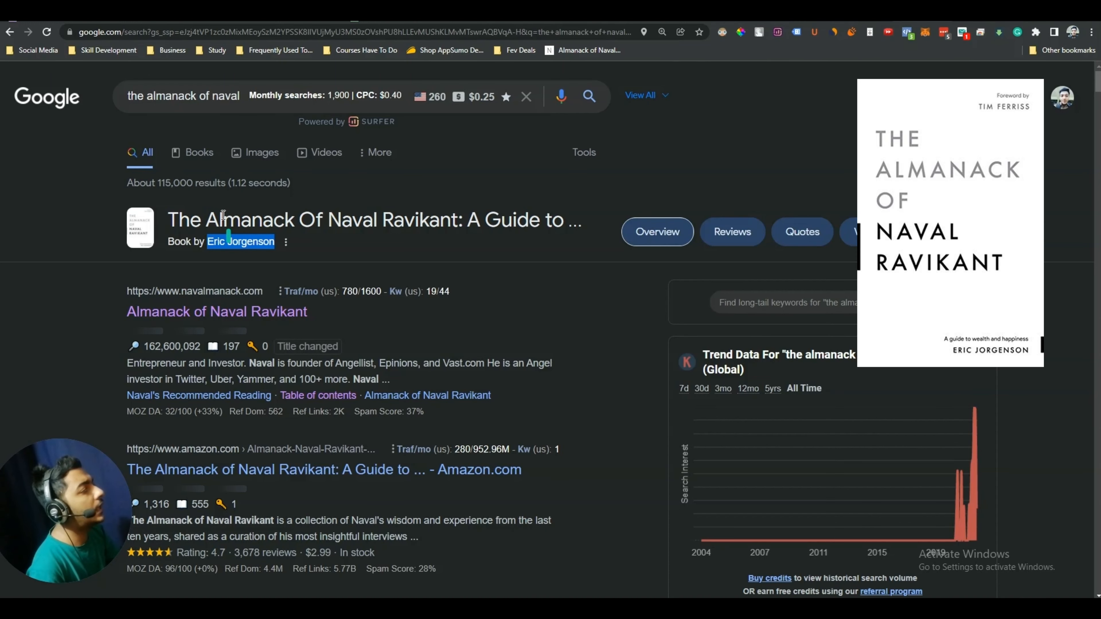
left_click(461, 215)
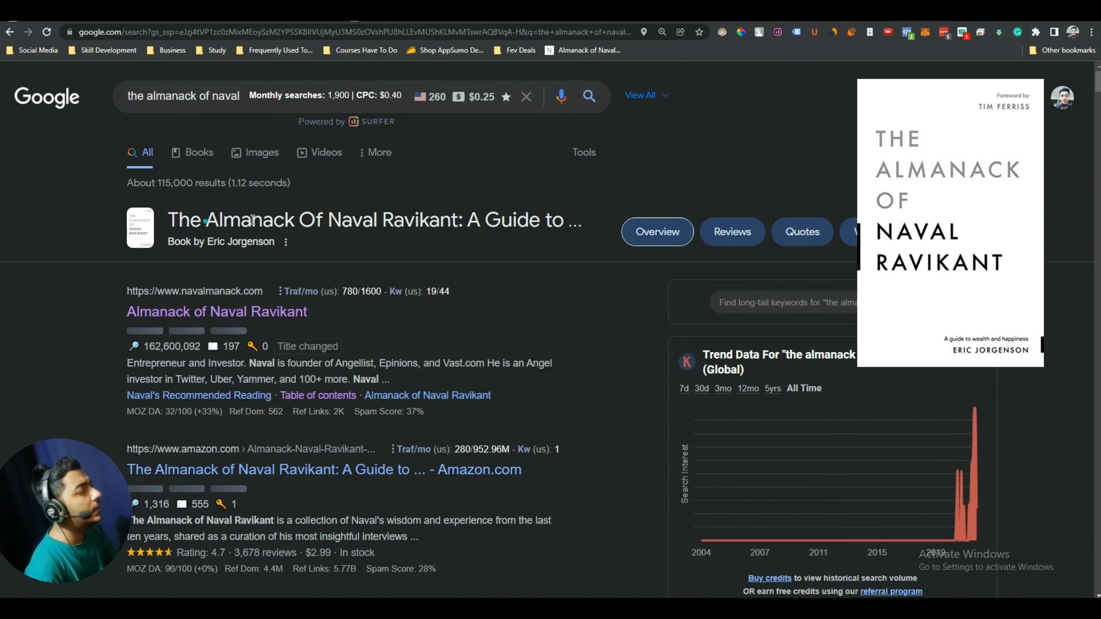
left_click(863, 13)
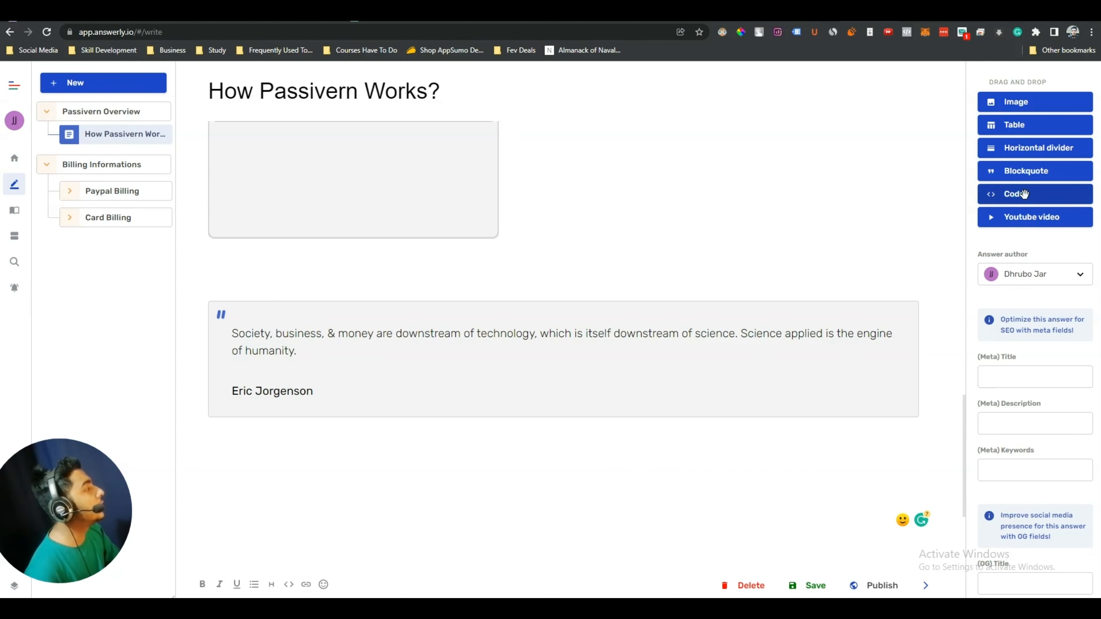
Drop a Code block below the quote and set its language to C++
left_click_drag(1017, 195, 246, 458)
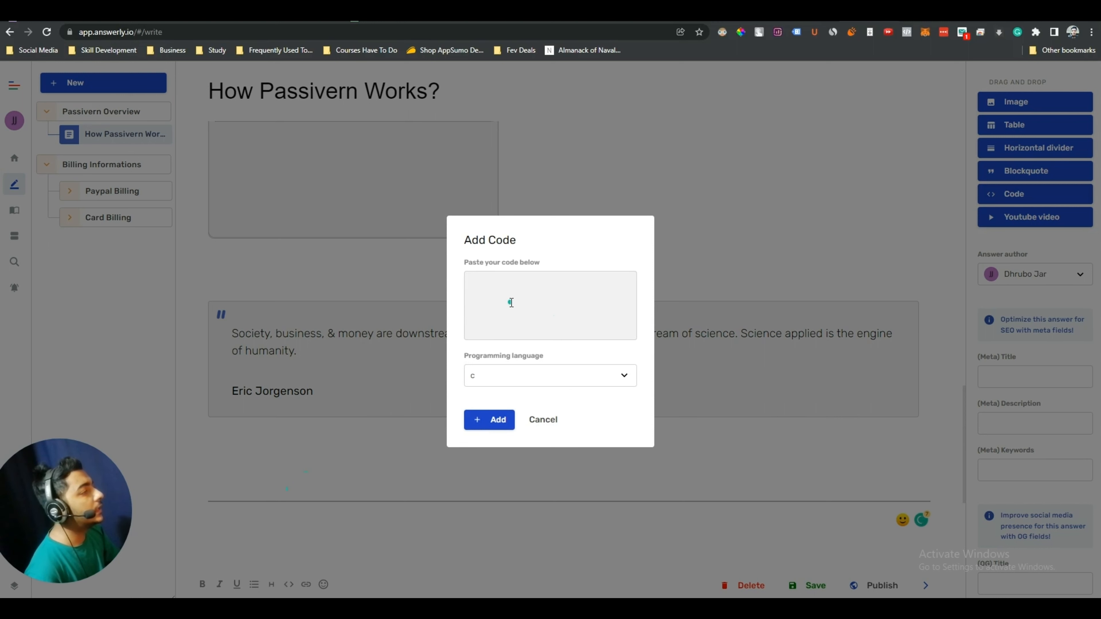
left_click(511, 302)
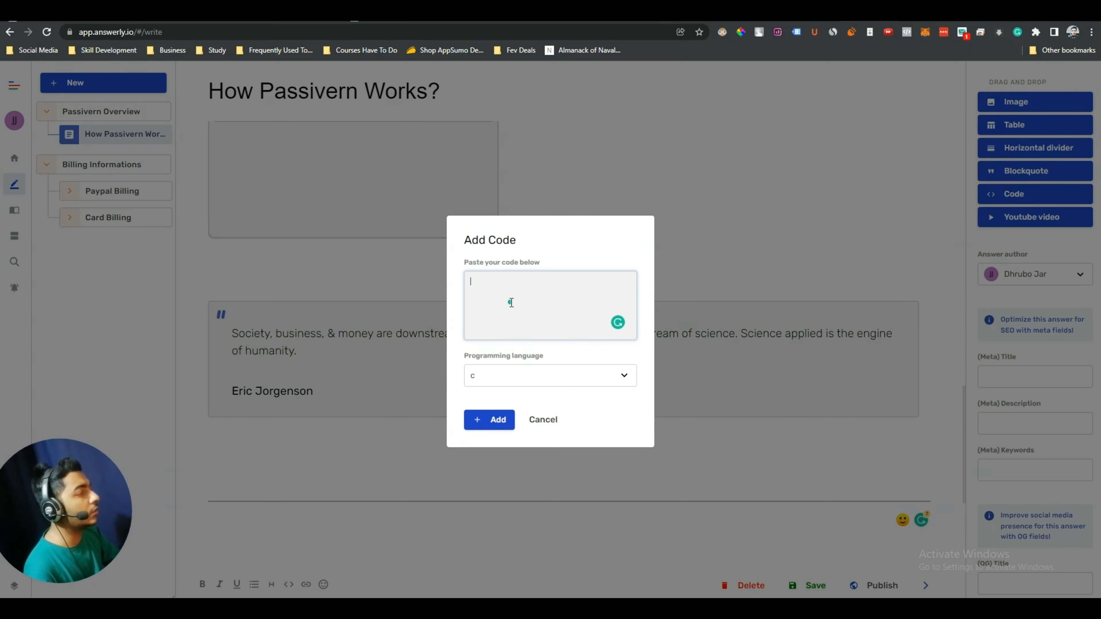
left_click(548, 378)
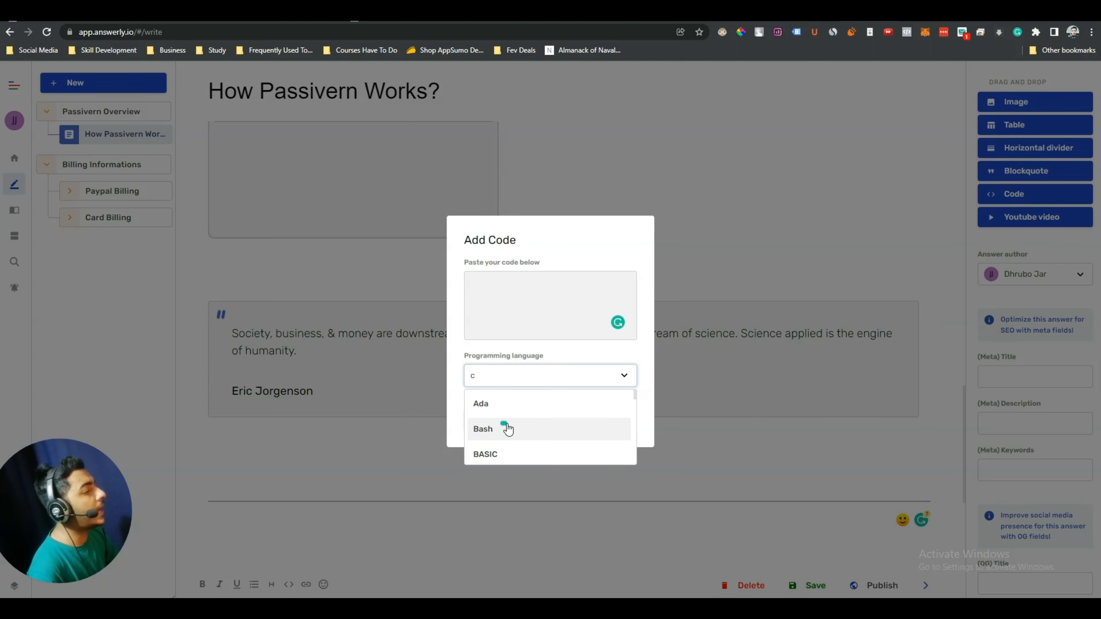
scroll(509, 425, "down", 5)
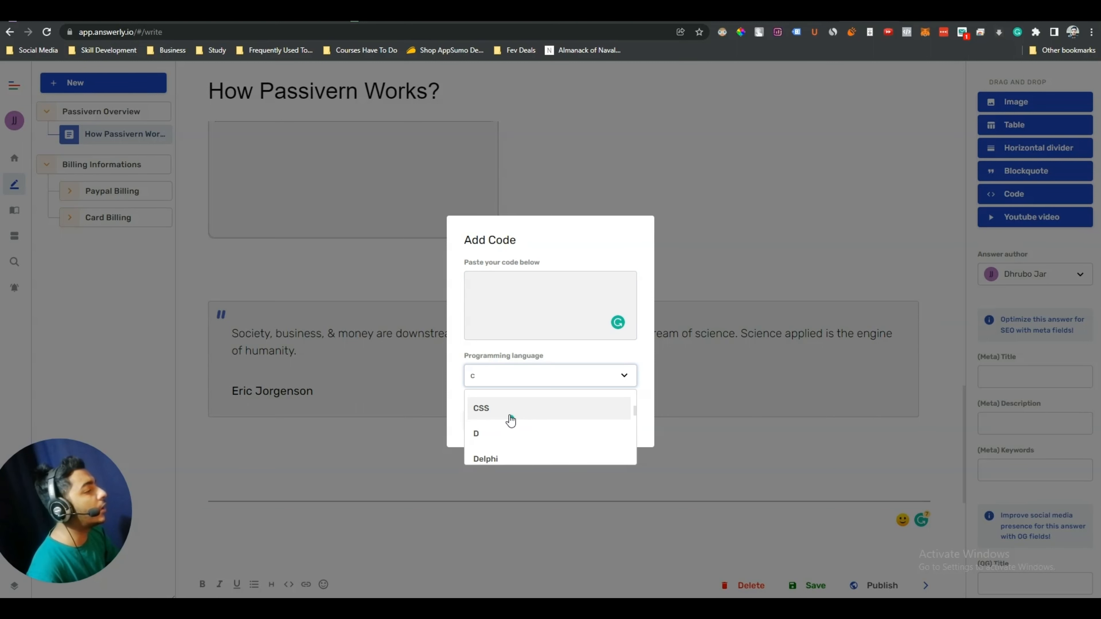
scroll(509, 420, "up", 1)
scroll(505, 426, "down", 2)
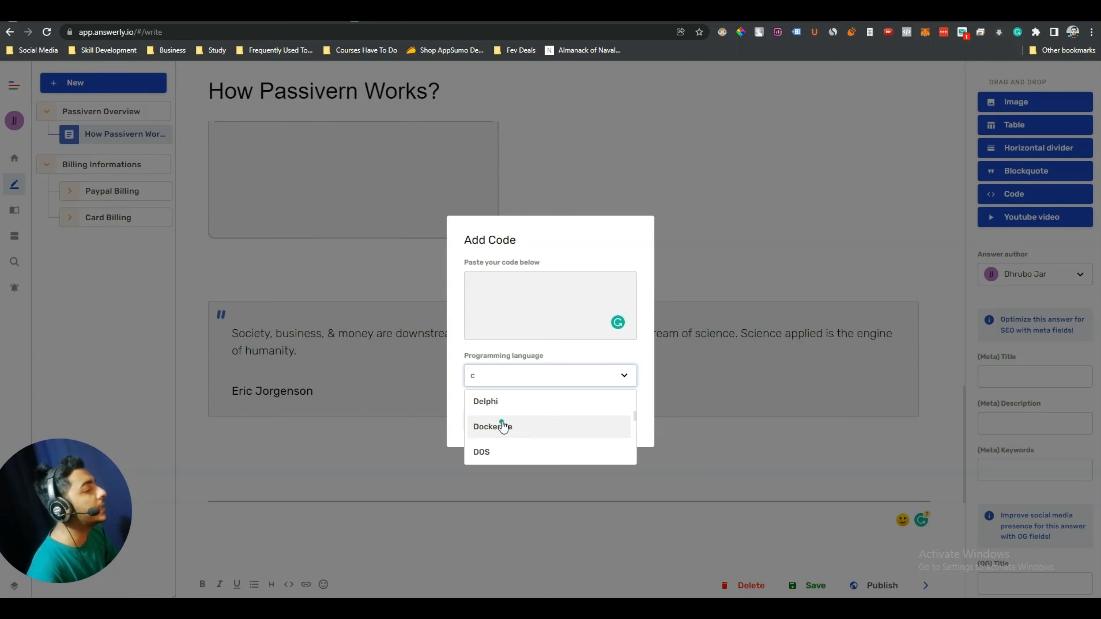
scroll(503, 426, "down", 8)
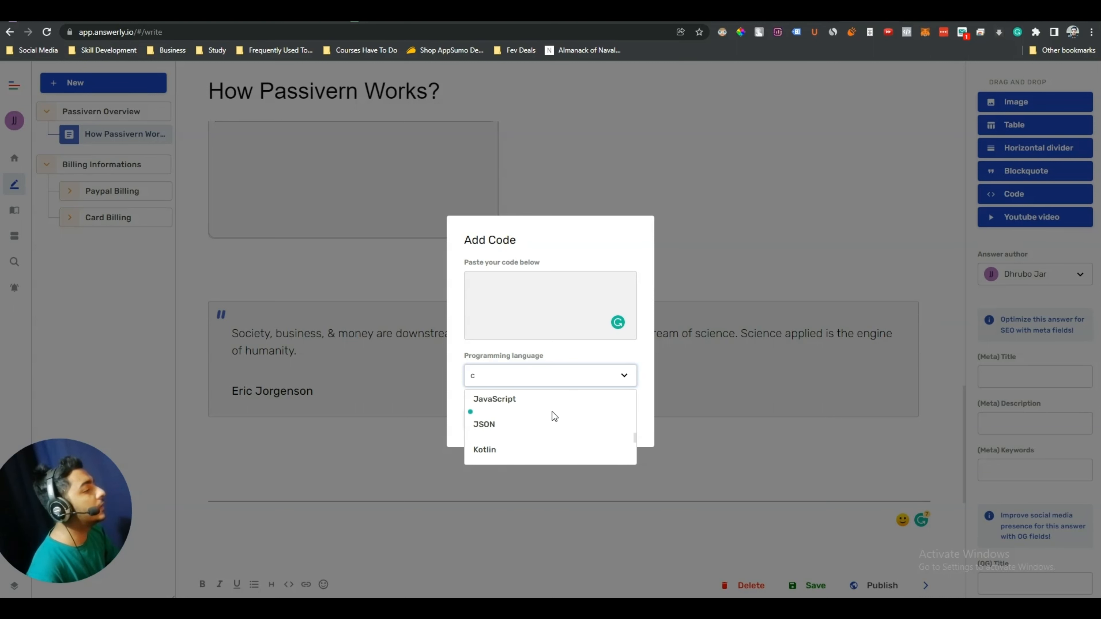
scroll(498, 423, "down", 2)
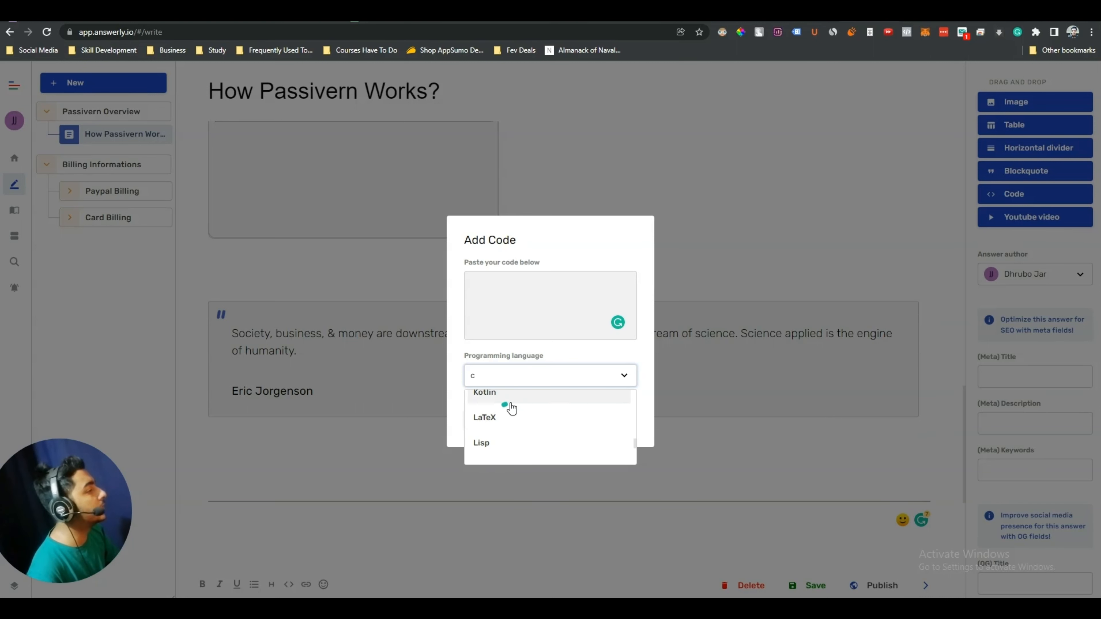
scroll(509, 406, "down", 3)
scroll(505, 413, "up", 3)
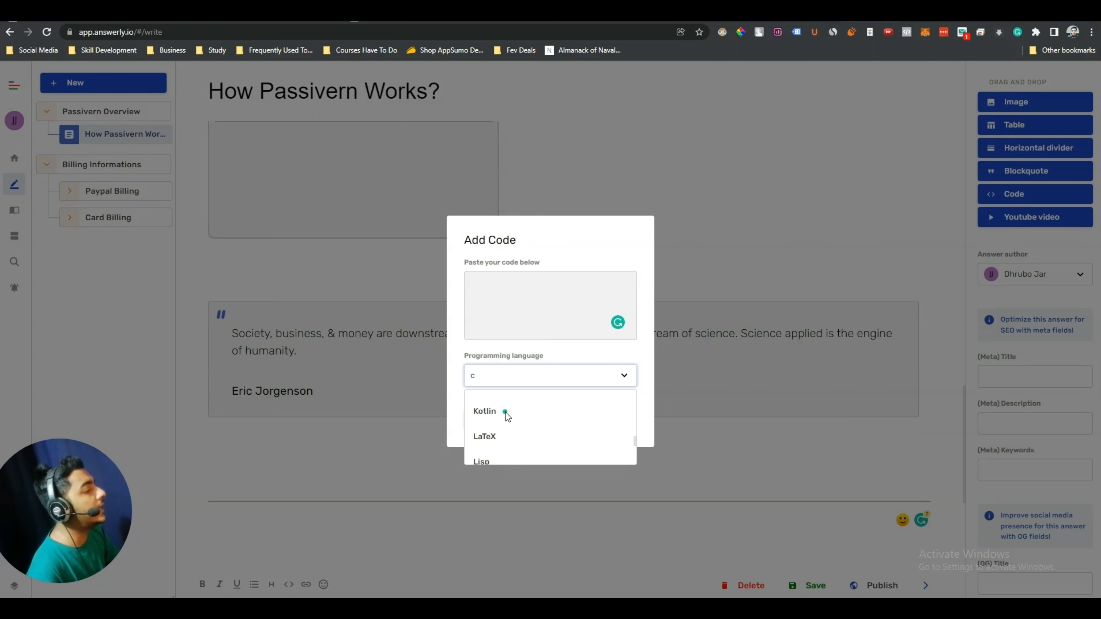
scroll(505, 412, "up", 10)
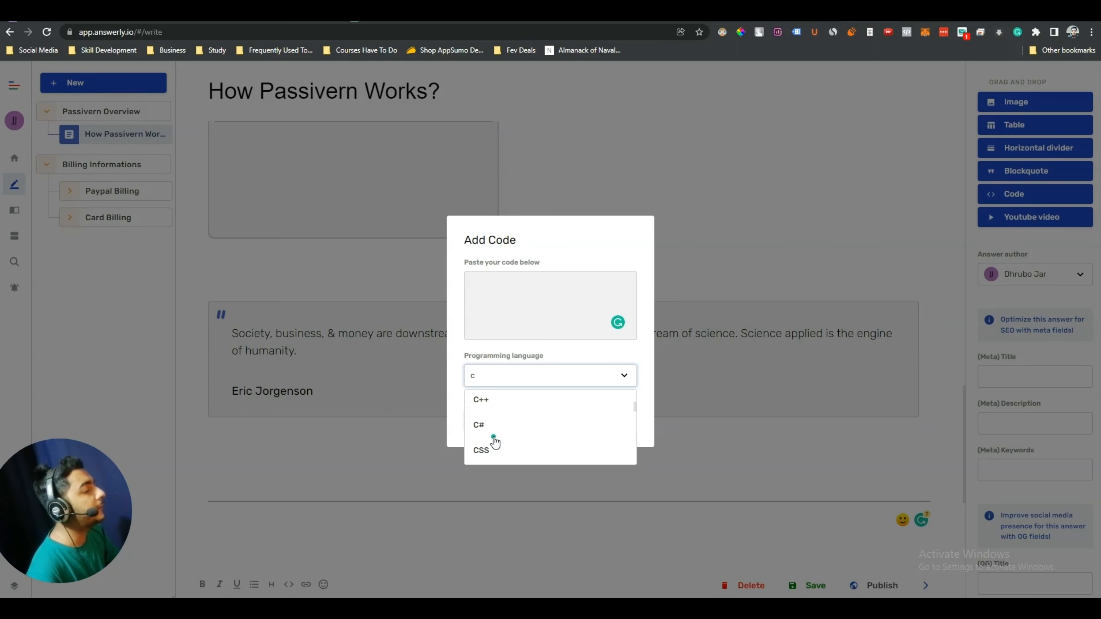
scroll(495, 442, "up", 1)
left_click(510, 418)
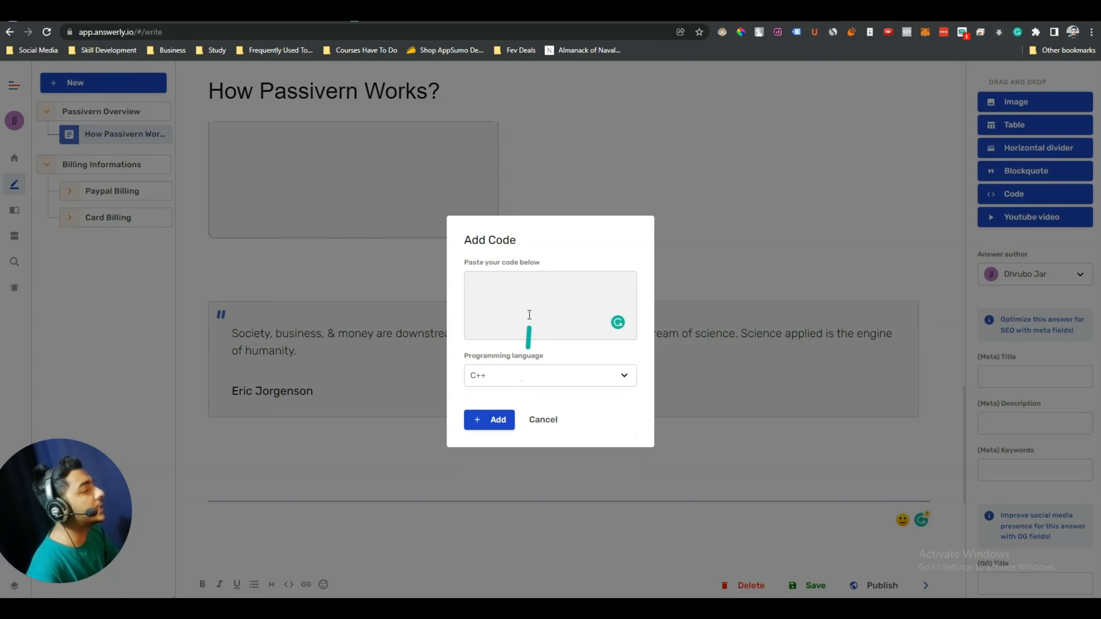
Paste the C++ sample program into the code box and add the block
left_click(529, 315)
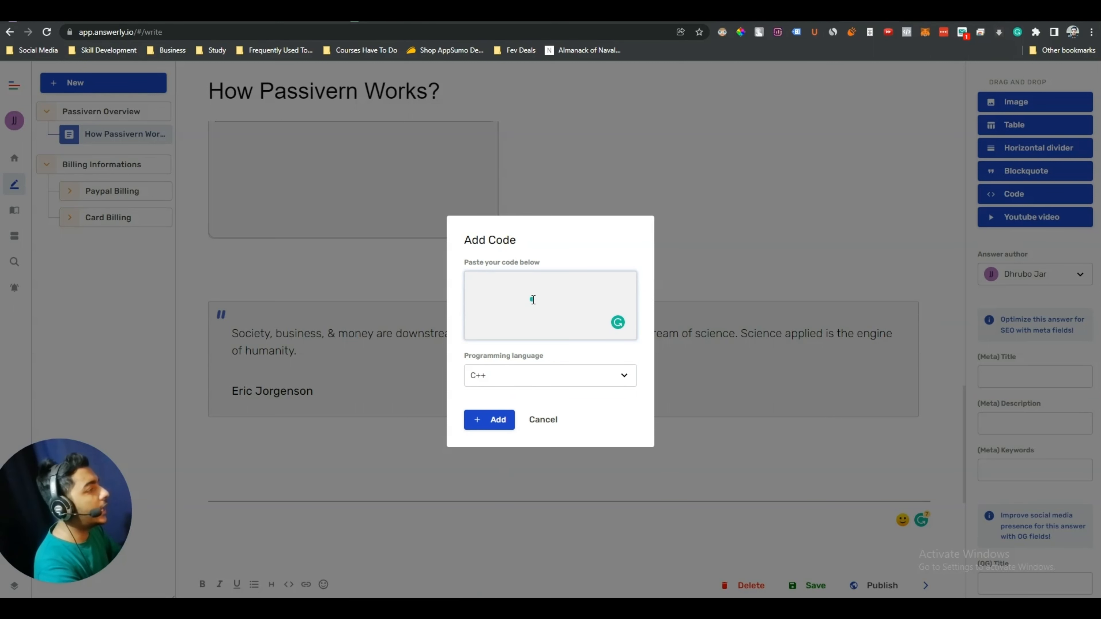
key("ctrl+v")
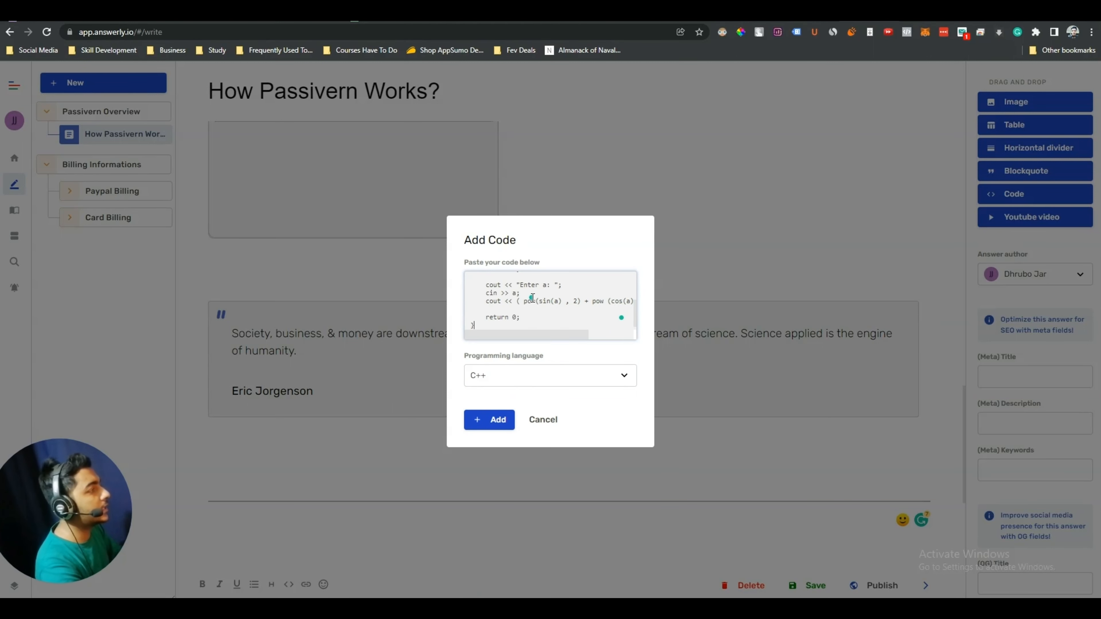
left_click(490, 420)
scroll(494, 423, "down", 5)
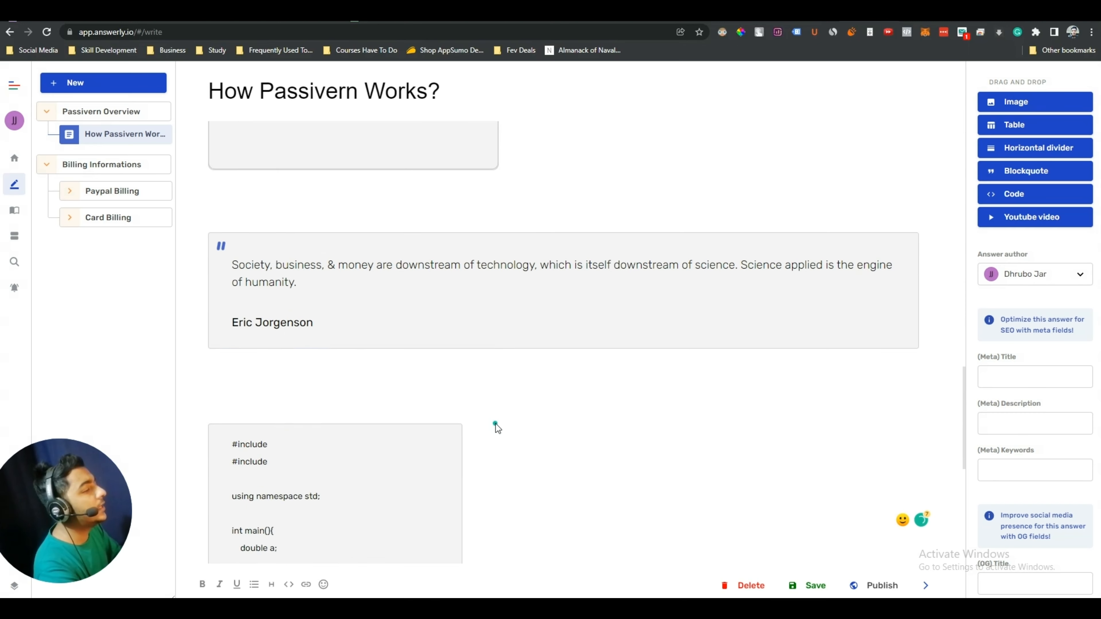
mouse_move(328, 407)
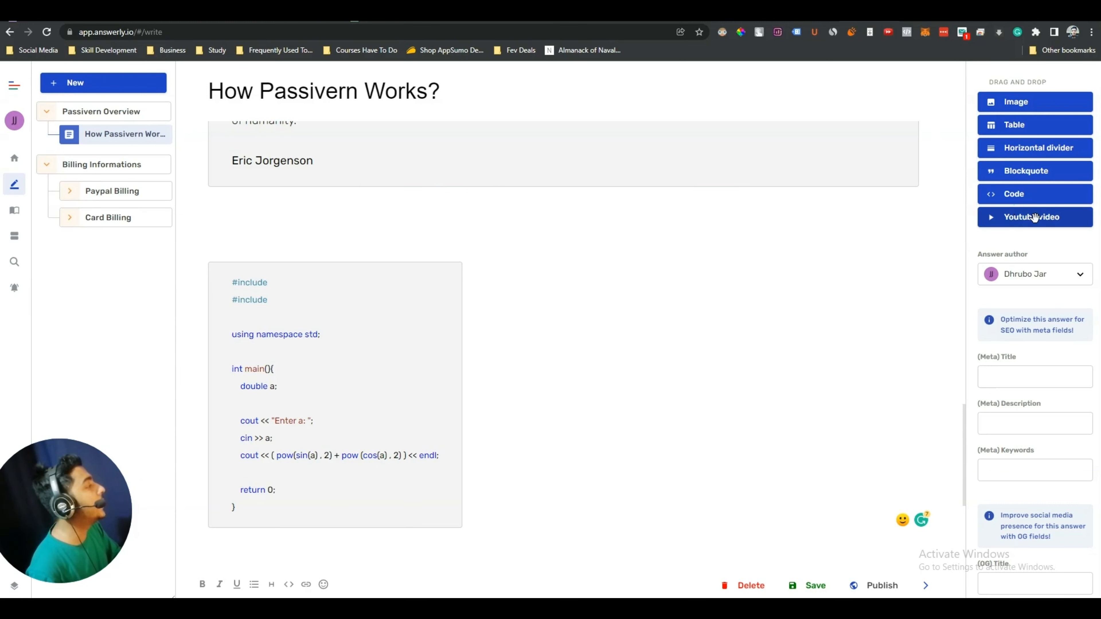
Embed the Formaloo Lifetime Deal Review video above the code block using its pasted youtu.be link
left_click_drag(1038, 220, 487, 235)
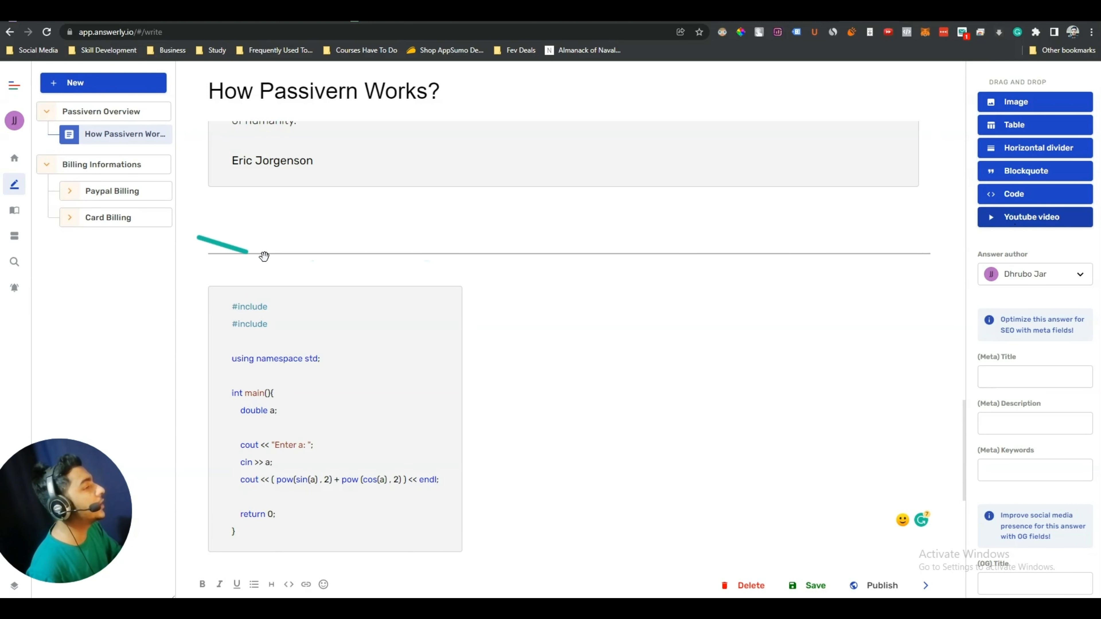
left_click(1004, 222)
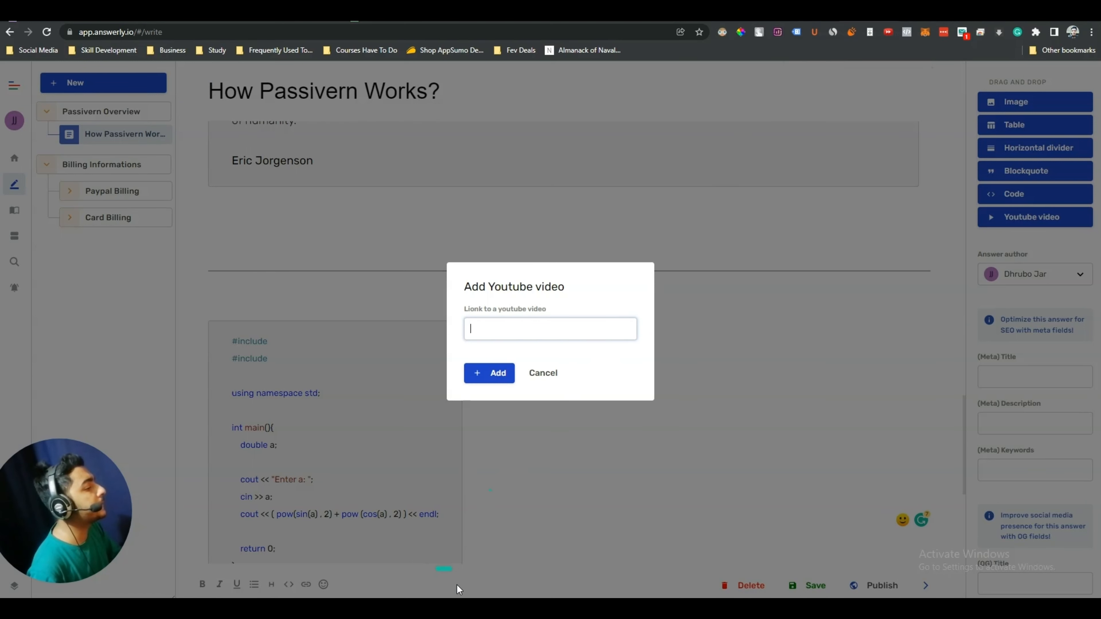
left_click(519, 321)
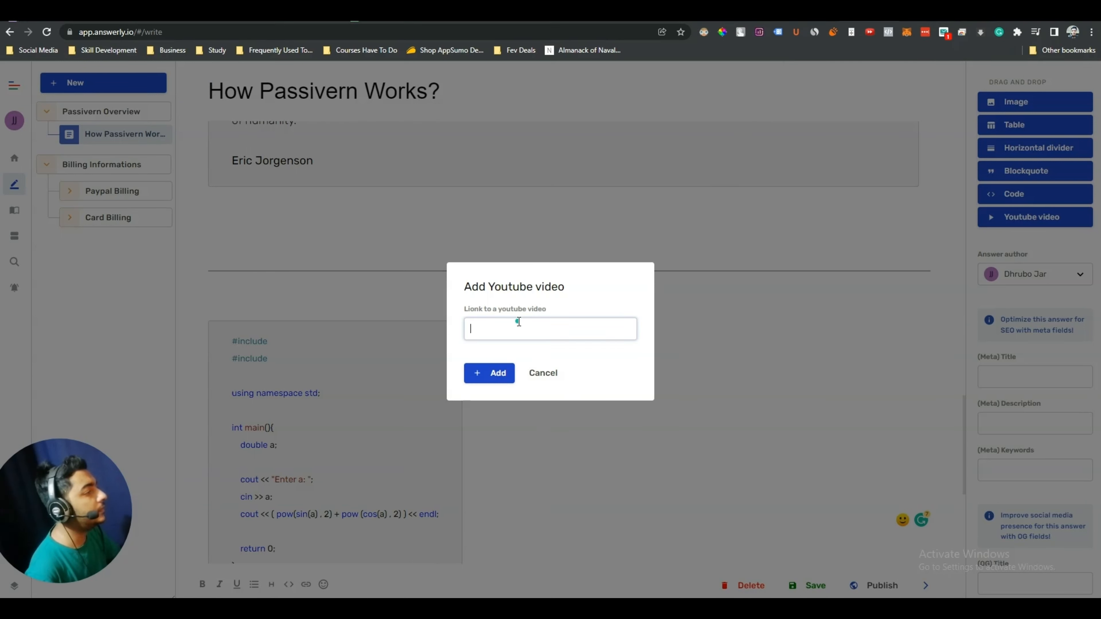
type("https://youtu.be/pB4ITawlEa4")
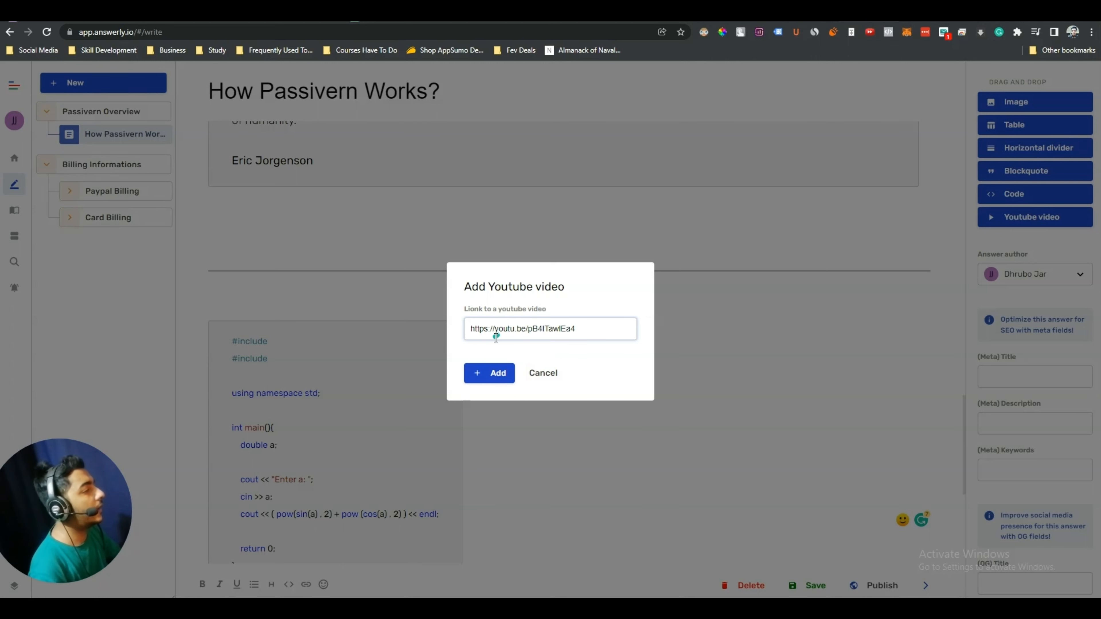
left_click(488, 374)
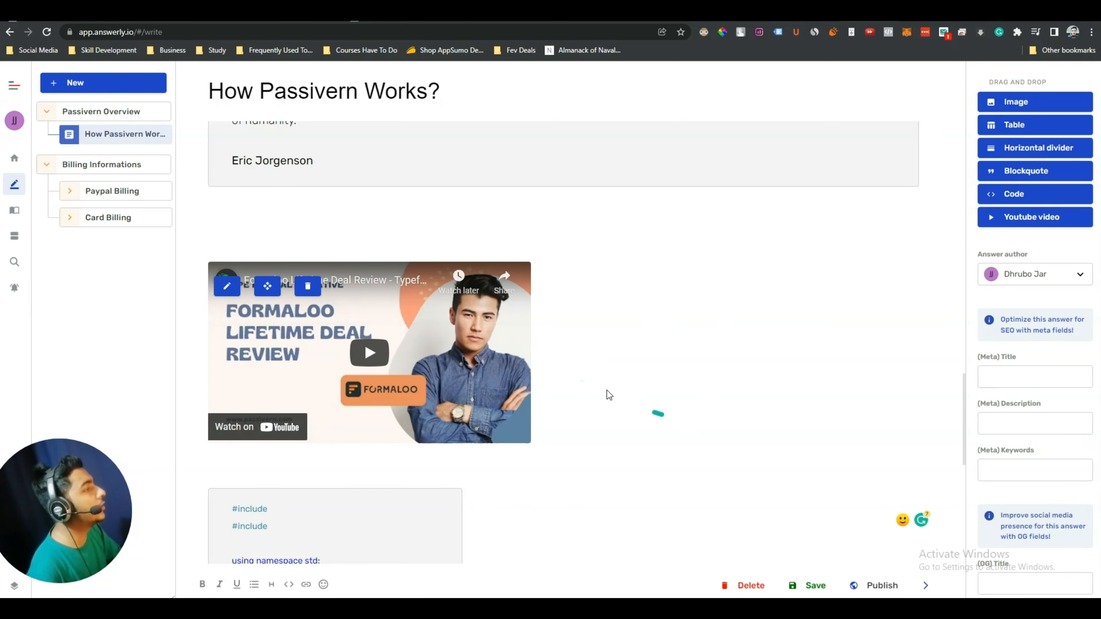
scroll(632, 389, "down", 5)
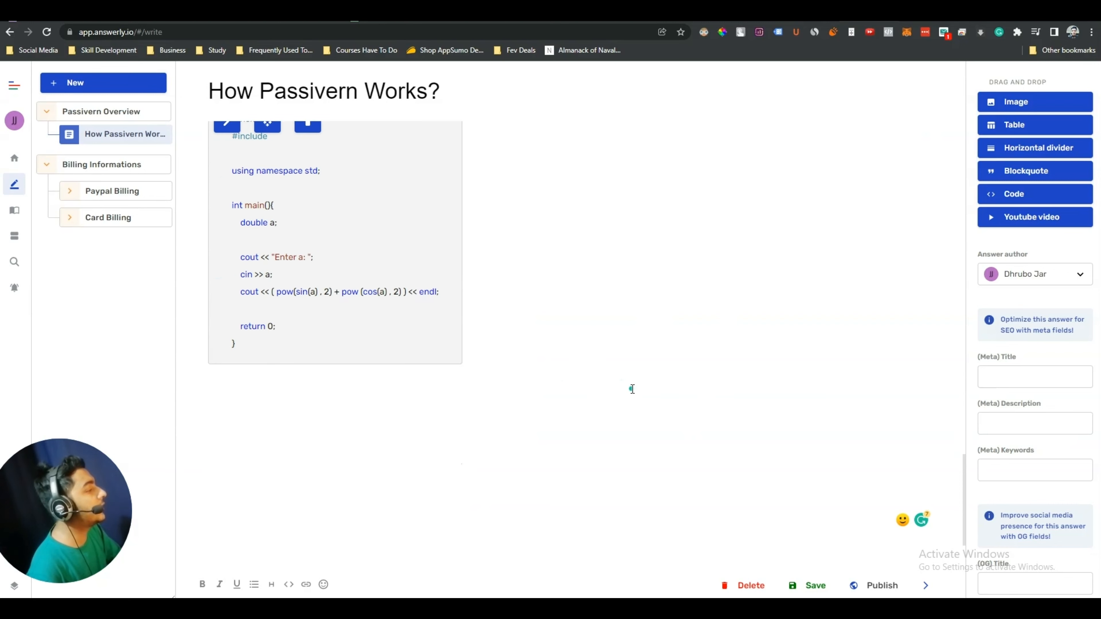
scroll(632, 389, "up", 5)
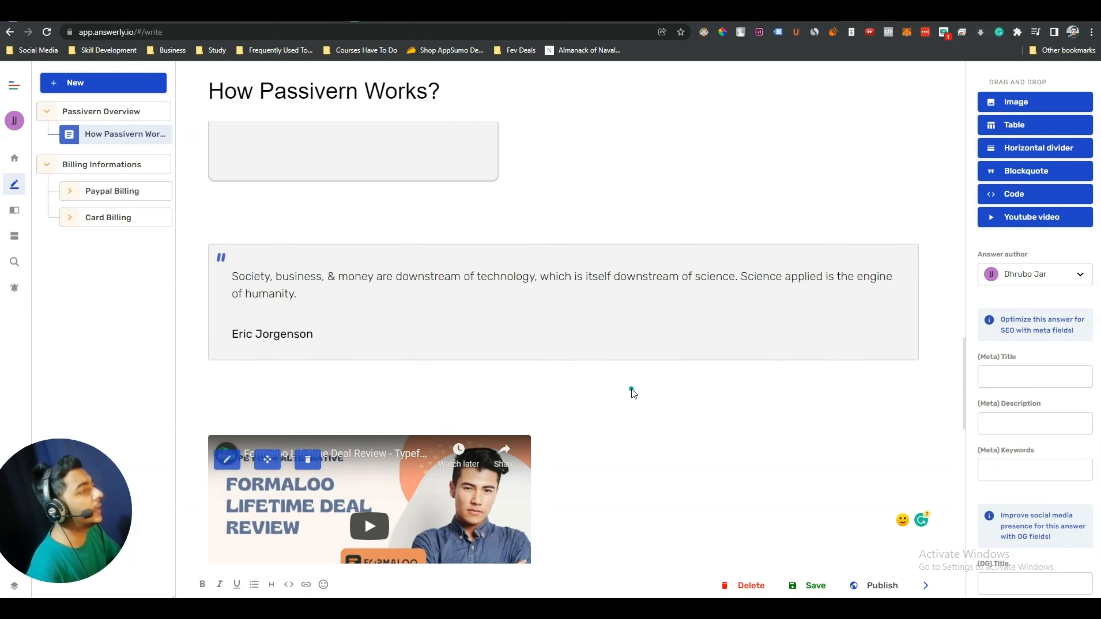
scroll(631, 389, "up", 2)
scroll(632, 390, "down", 7)
scroll(676, 472, "up", 3)
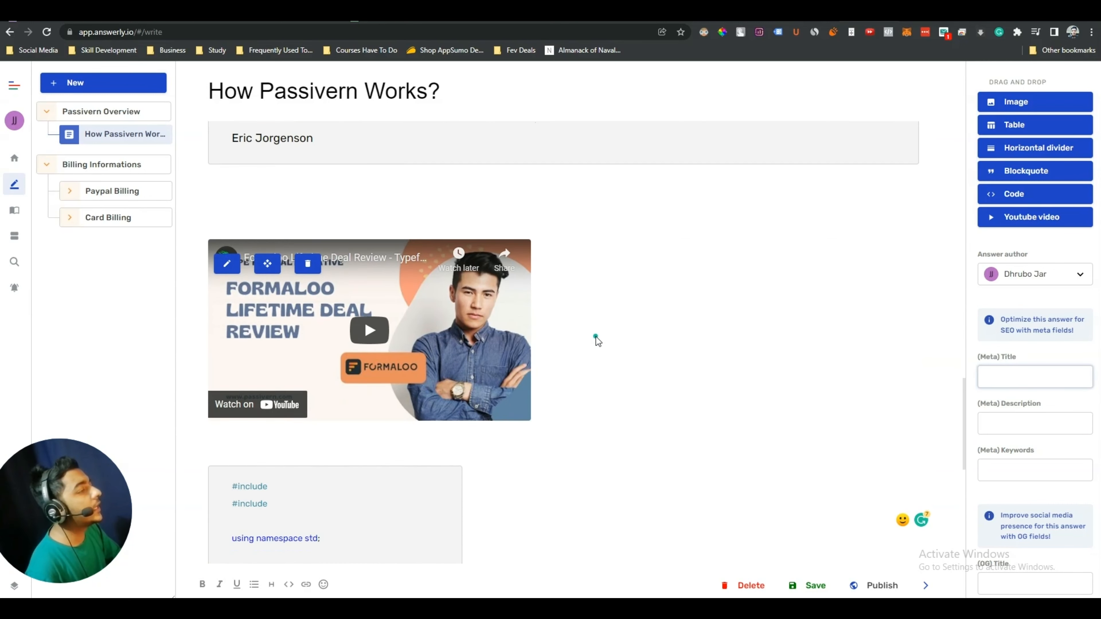
scroll(596, 341, "down", 4)
Upload the Passivern logo file as the answer's (OG) Image in the sidebar settings
left_click(999, 378)
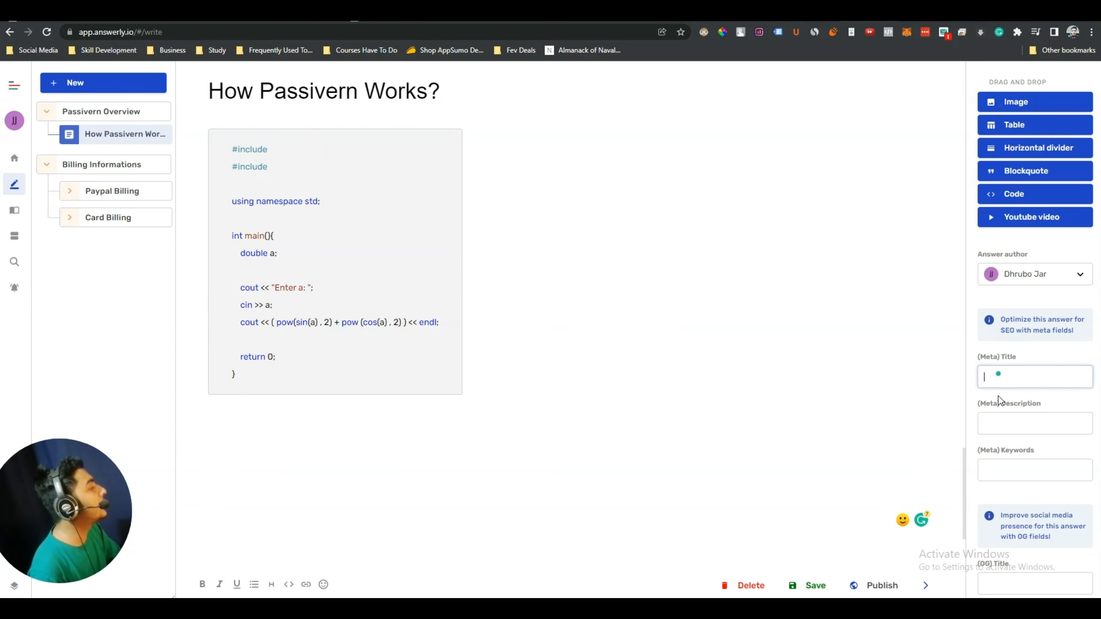
left_click(998, 432)
left_click(1004, 474)
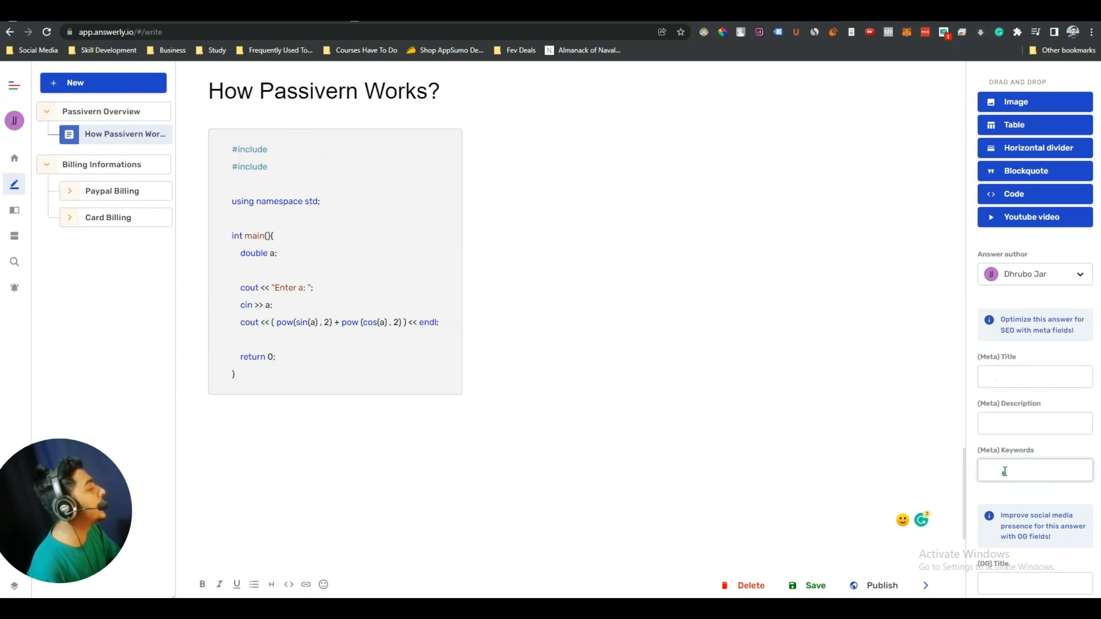
scroll(1024, 499, "down", 4)
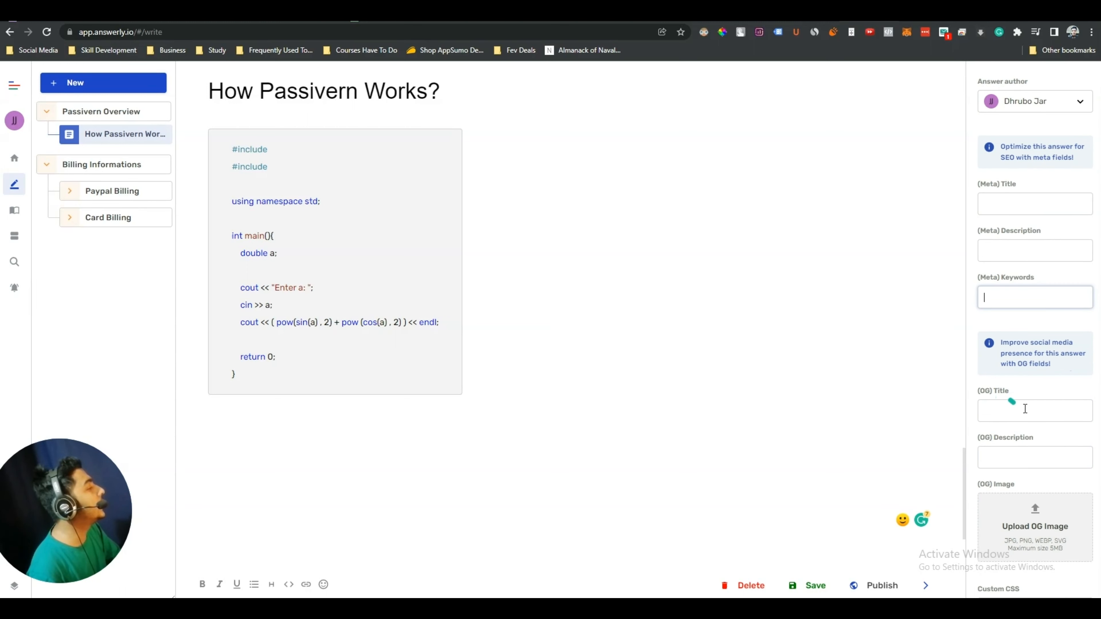
scroll(1011, 408, "down", 3)
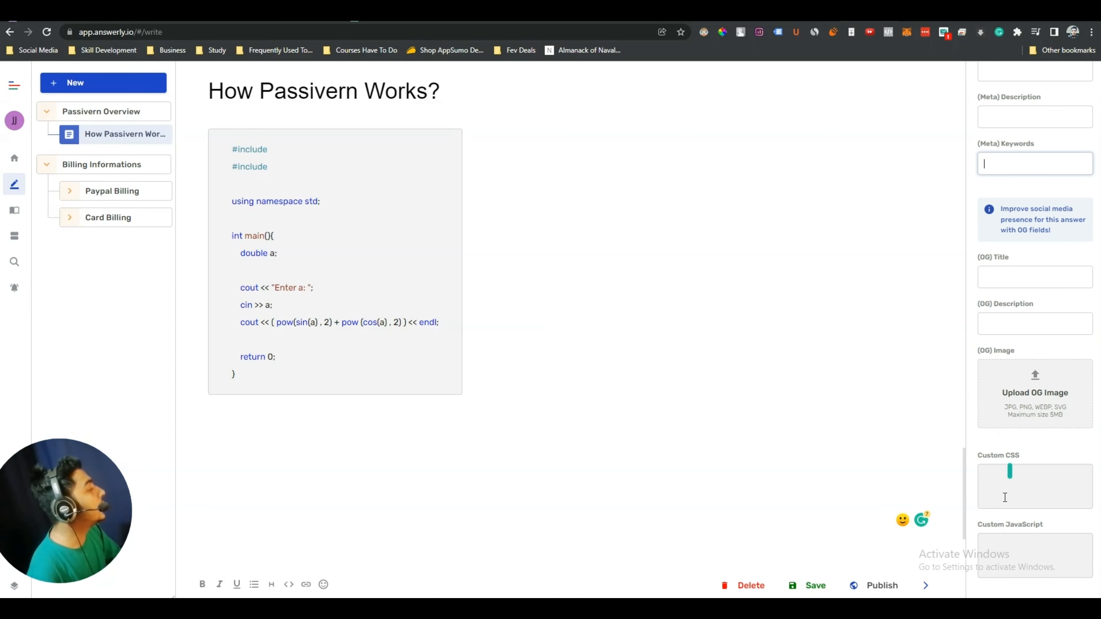
left_click(1003, 472)
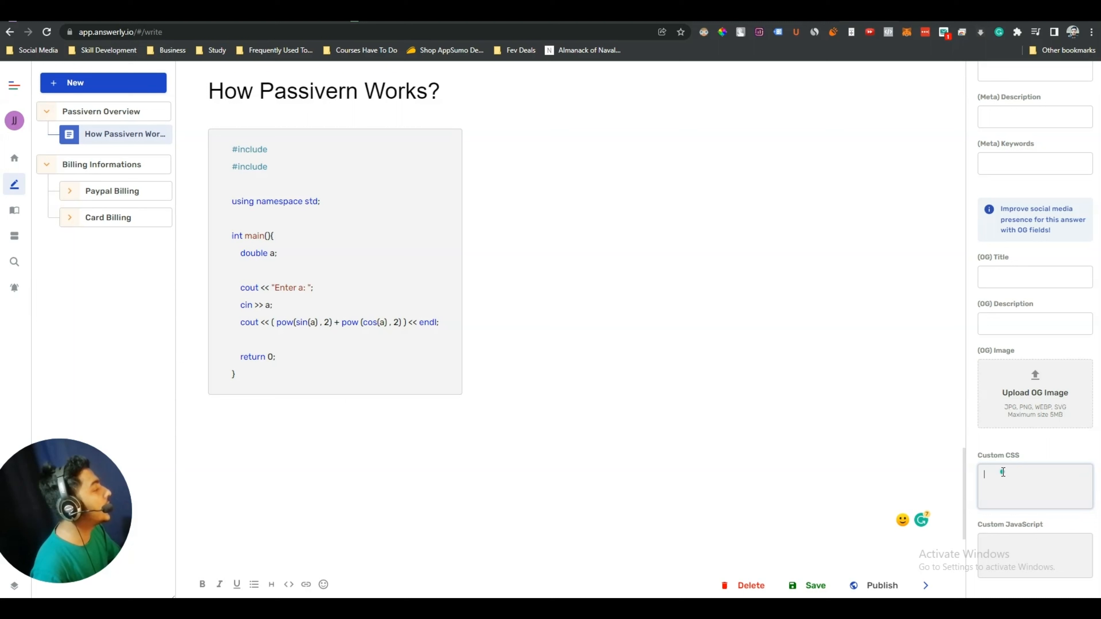
left_click(1011, 554)
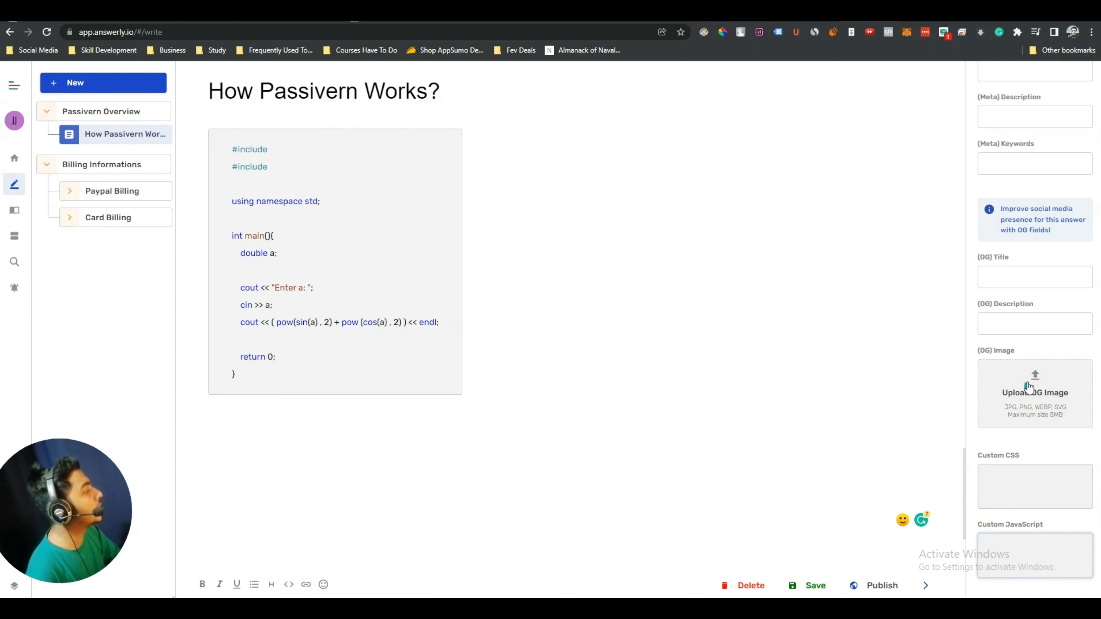
left_click(1041, 391)
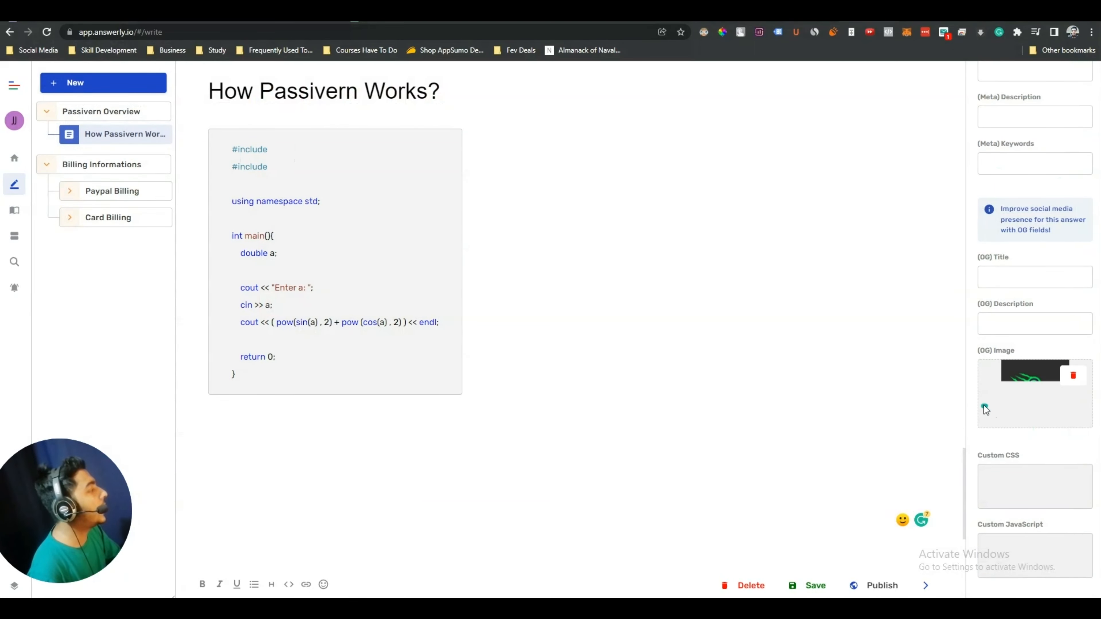
scroll(543, 386, "up", 10)
scroll(543, 386, "up", 10)
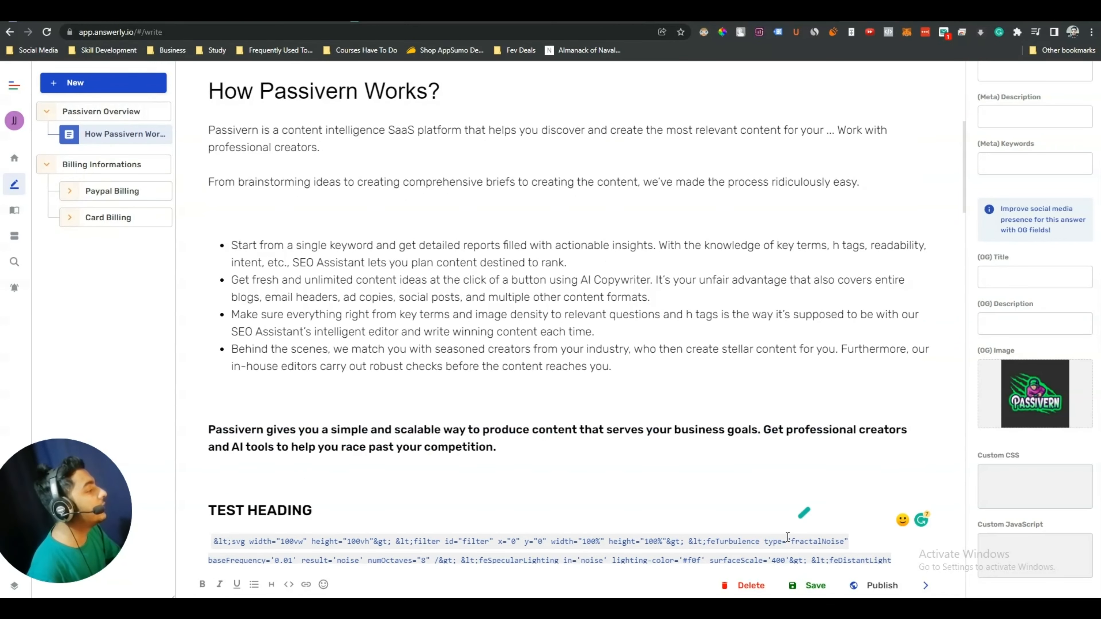
Save and publish the How Passivern Works? answer, then expand Billing Informations in the sidebar
left_click(816, 589)
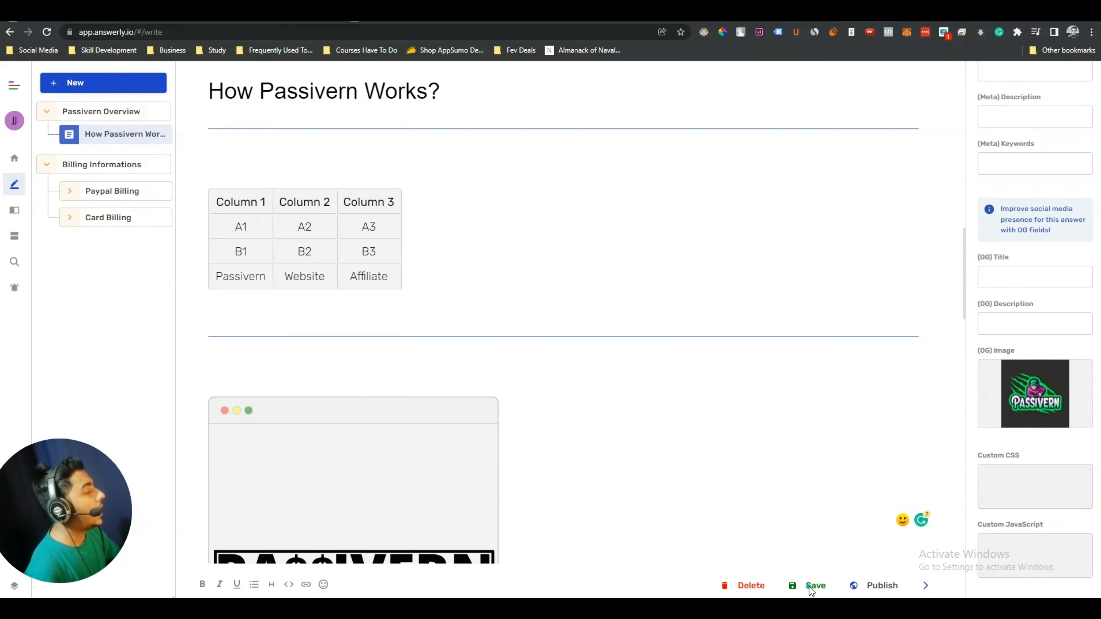
left_click(865, 587)
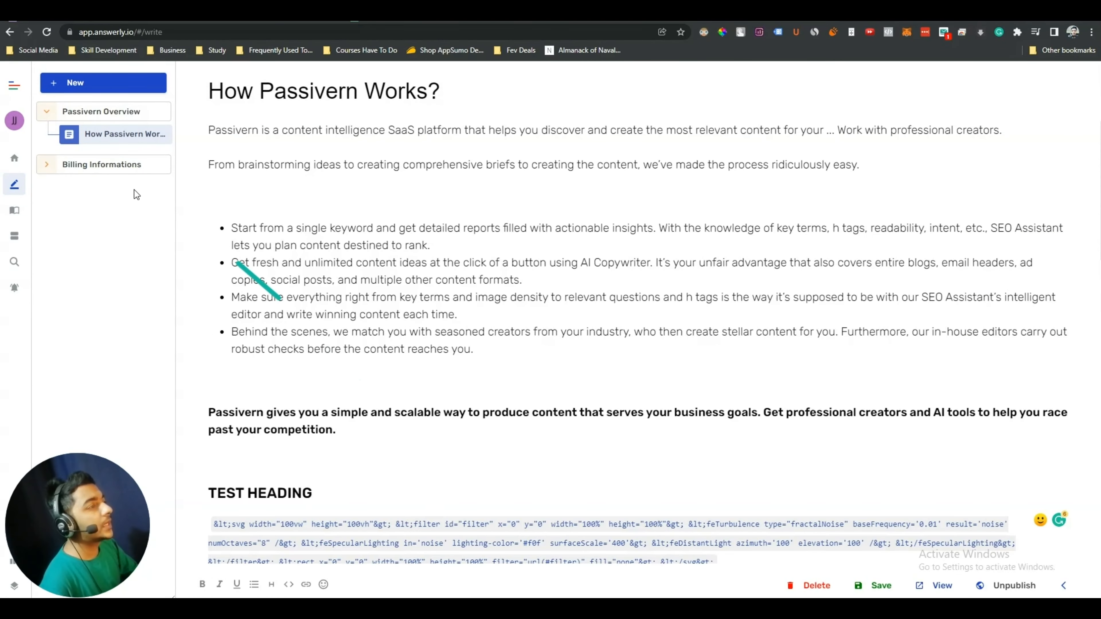
left_click(49, 167)
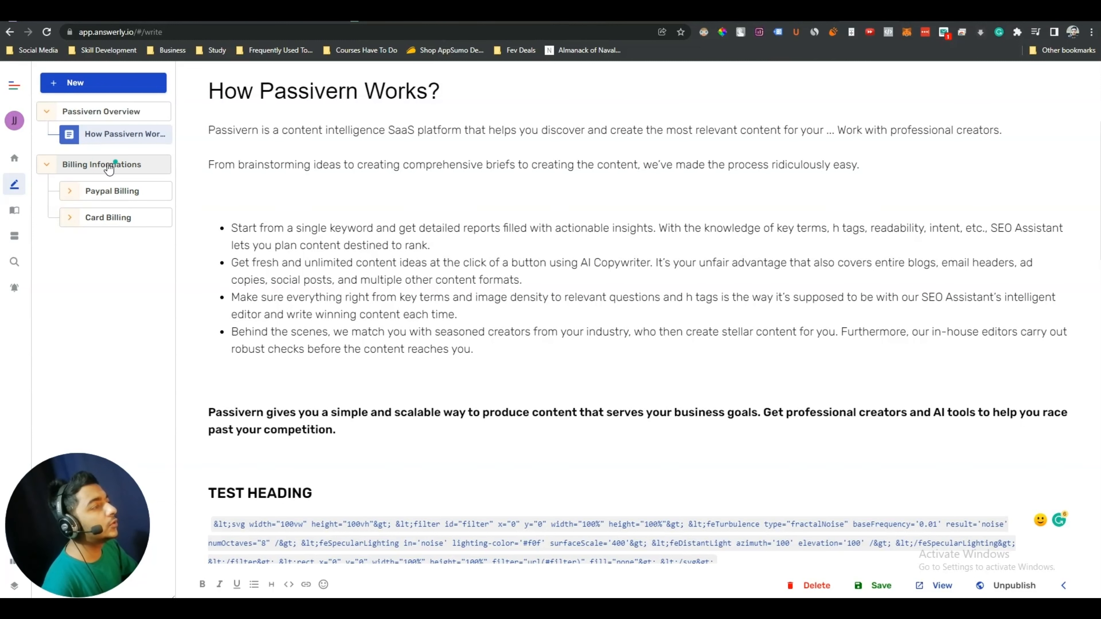
Create an answer titled 'Billing Information Explained' with parent category Billing Information, then open it
left_click(79, 169)
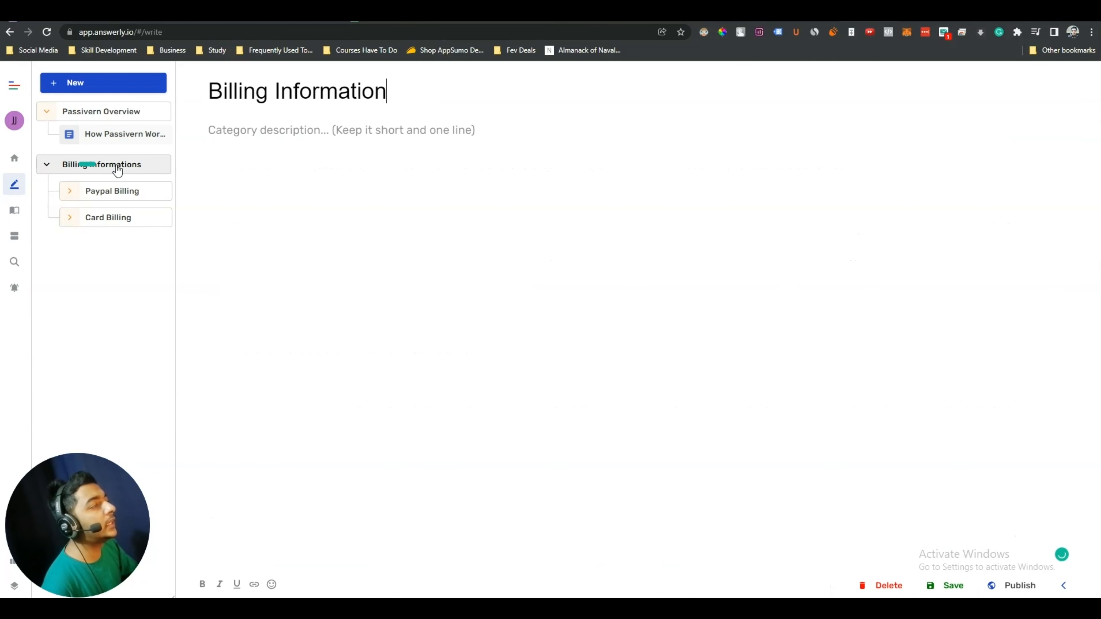
left_click(99, 86)
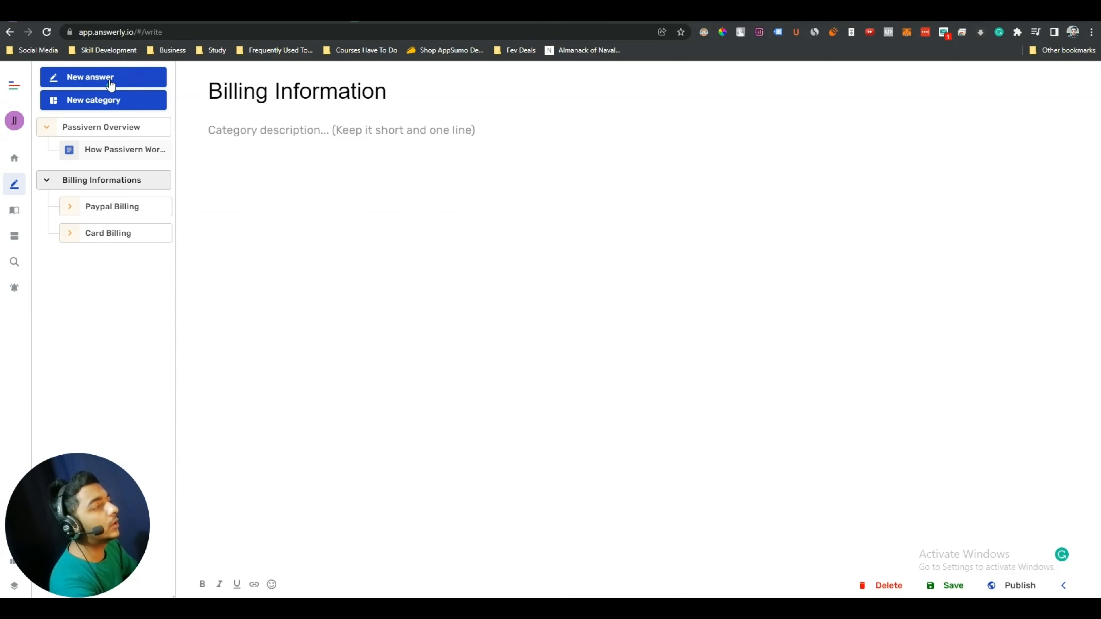
left_click(111, 85)
left_click(504, 304)
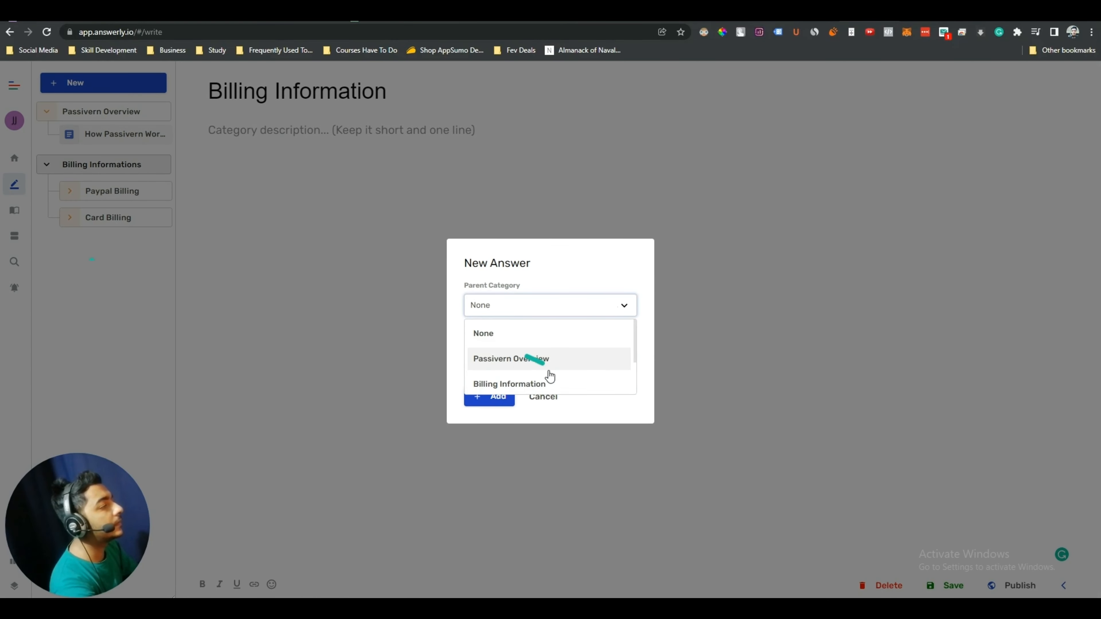
left_click(550, 382)
left_click(527, 306)
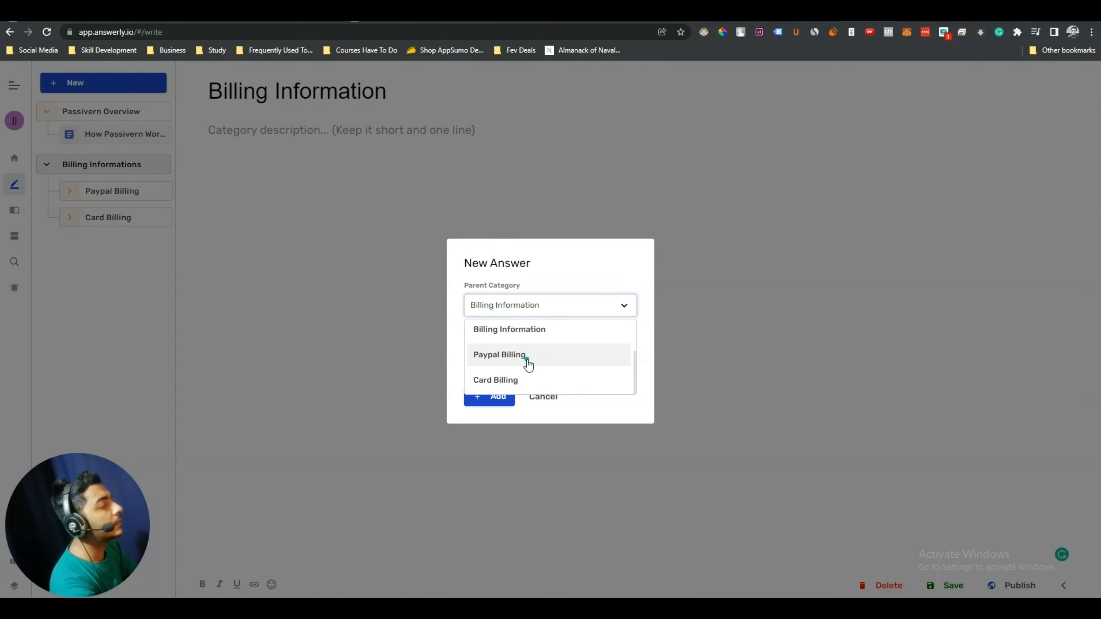
left_click(533, 310)
left_click(517, 349)
type("Billing Information Explained")
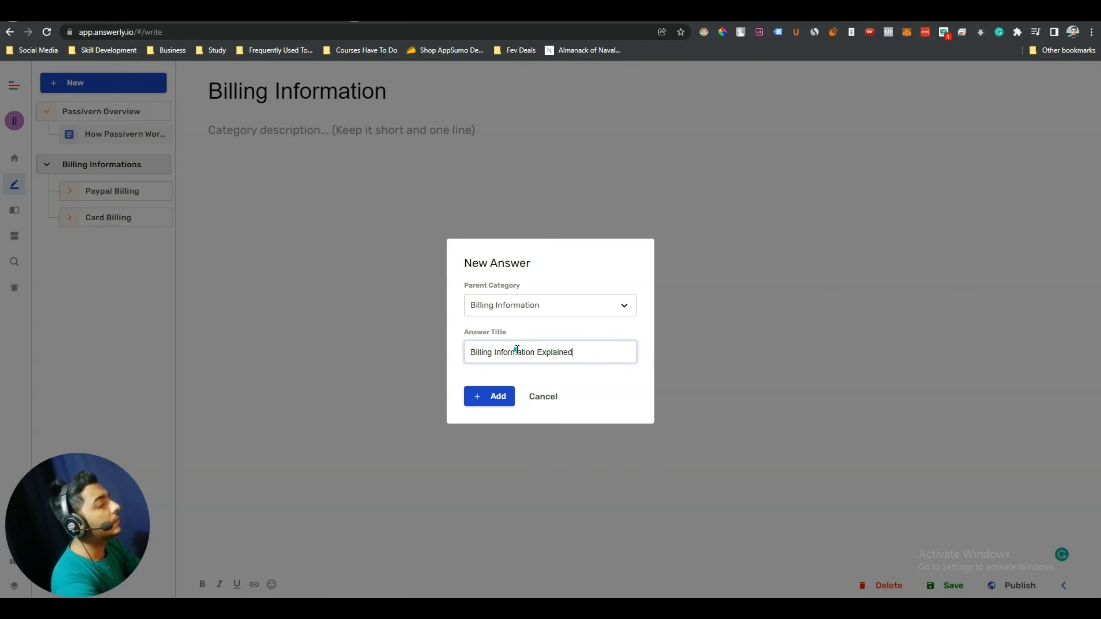
left_click(486, 397)
left_click(92, 244)
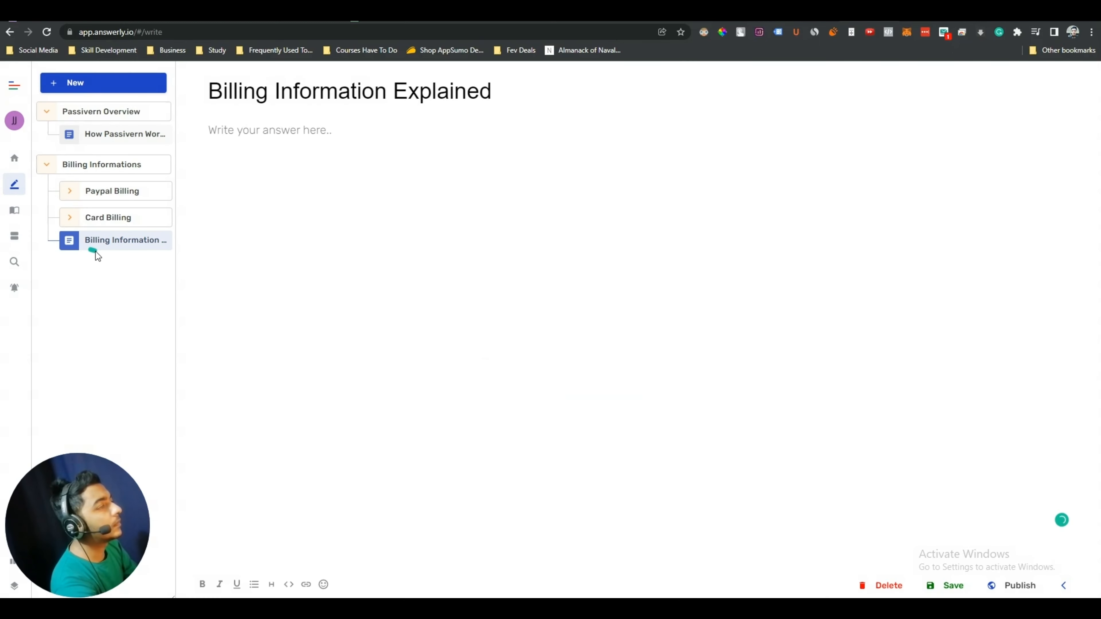
Copy the PayPal Billing description, dropping 'the' from its sentence
left_click(104, 189)
type("Here You w")
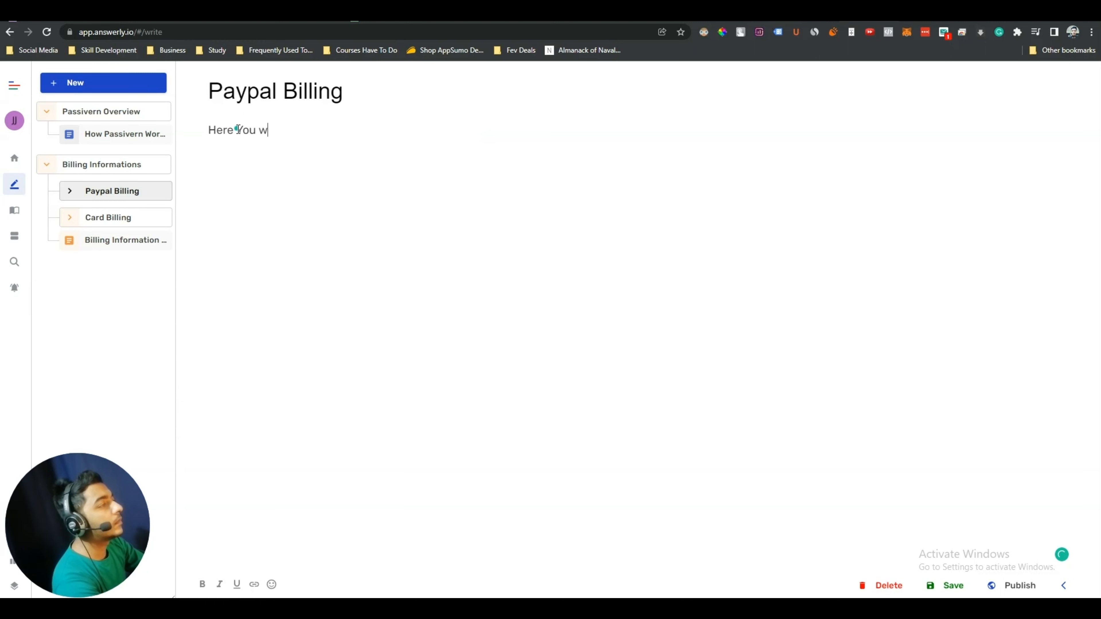
type("ill get the information how to ")
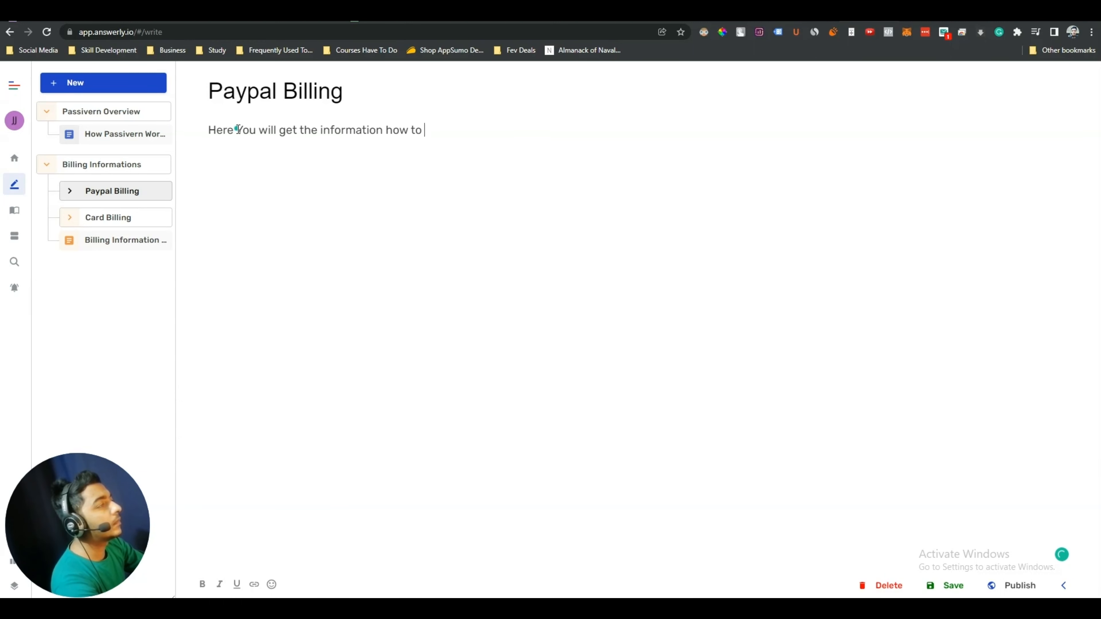
type("pay with PayPal.")
key("ctrl+a")
key("ctrl+c")
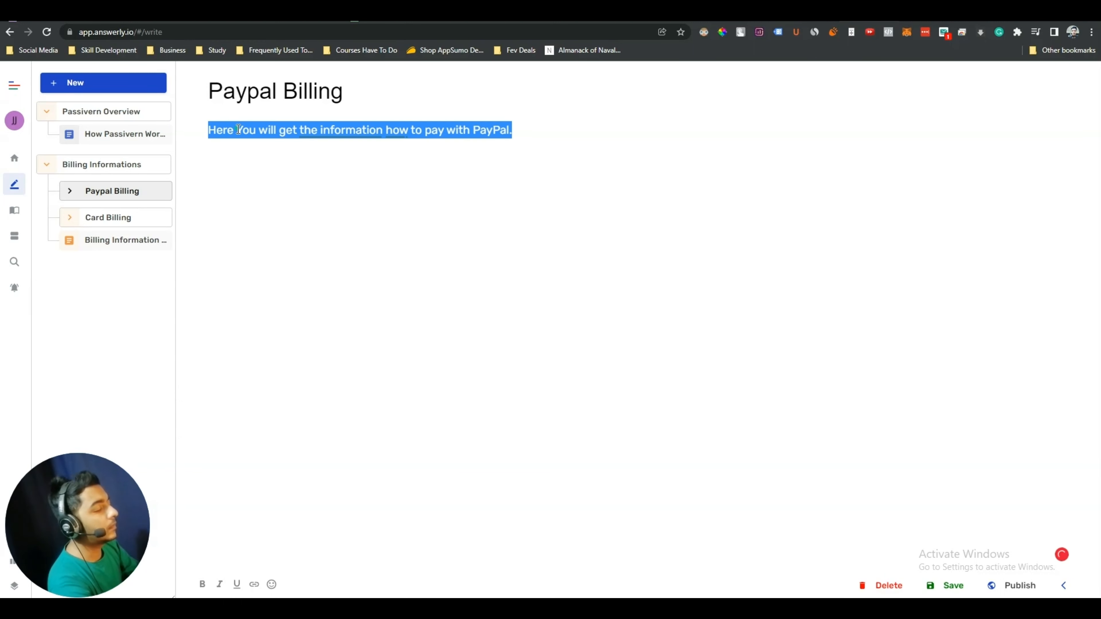
left_click(337, 129)
left_click(321, 162)
Paste it into Card Billing, fix the grammar, change PayPal to 'Your Care', then save and publish
left_click(98, 217)
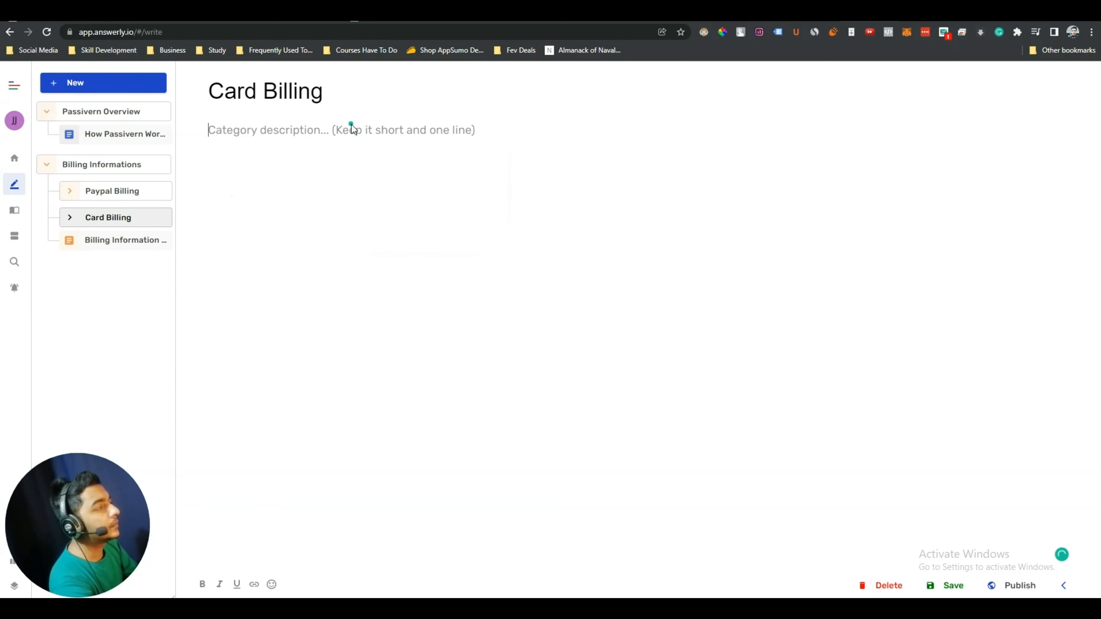
left_click(352, 129)
key("ctrl+v")
left_click(346, 130)
left_click(350, 160)
left_click(368, 162)
double_click(481, 130)
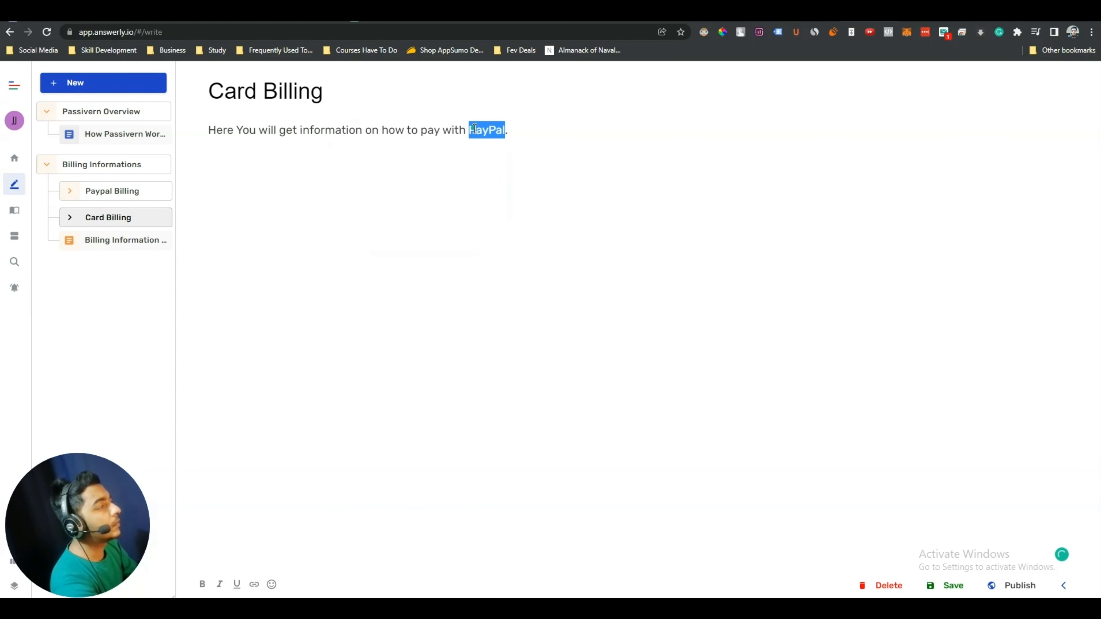
type("Your Care")
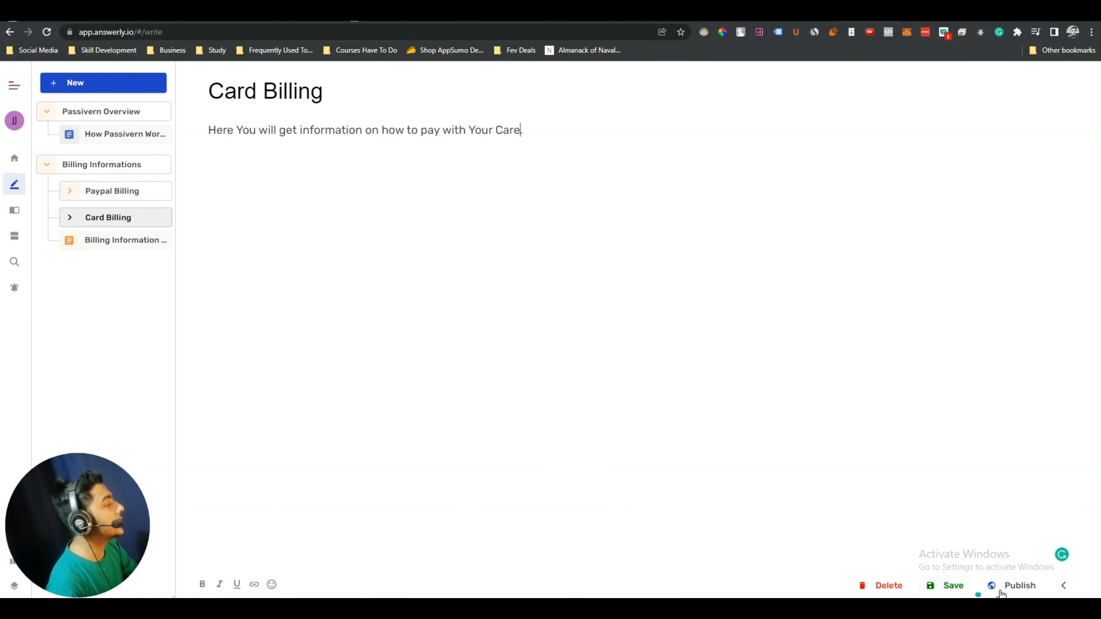
left_click(951, 589)
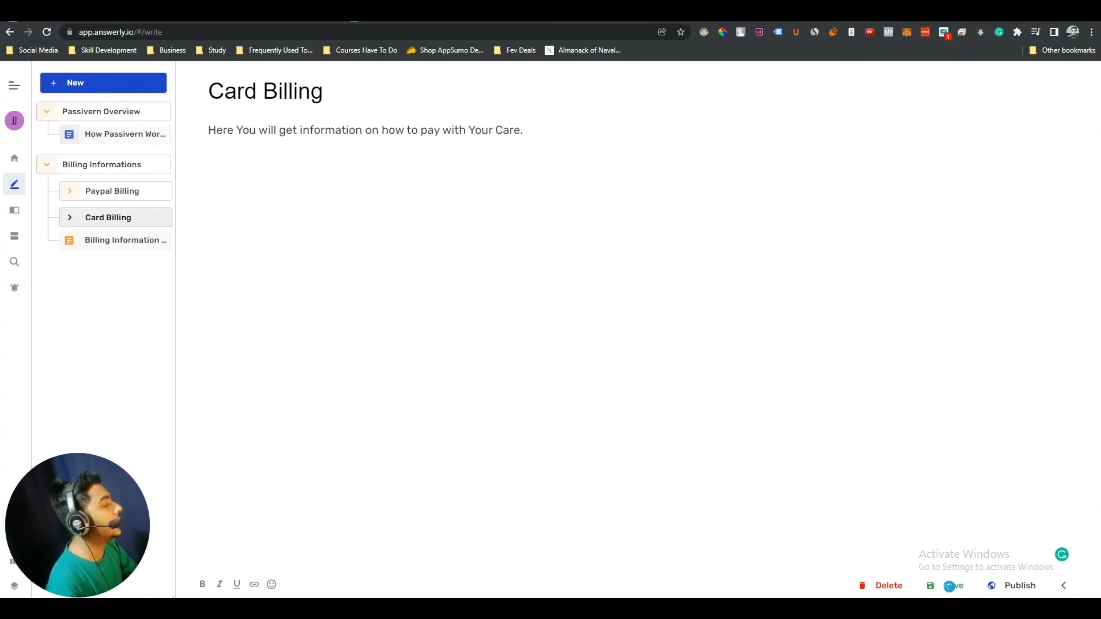
left_click(1022, 587)
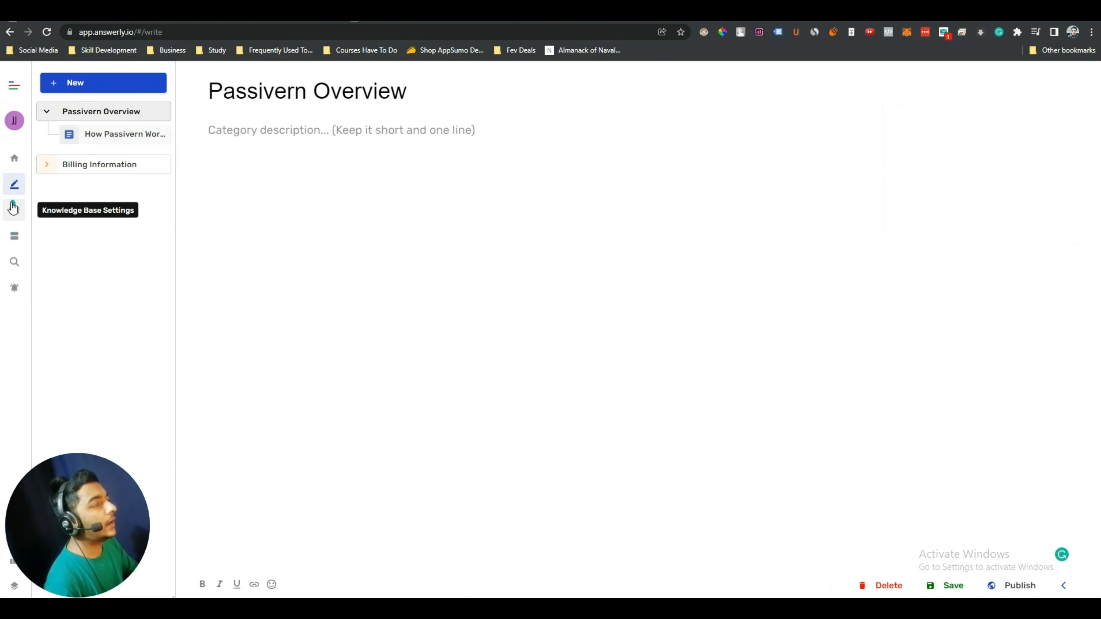
Open the Knowledge Base Settings to show Look and Feel with the help-page preview
left_click(17, 213)
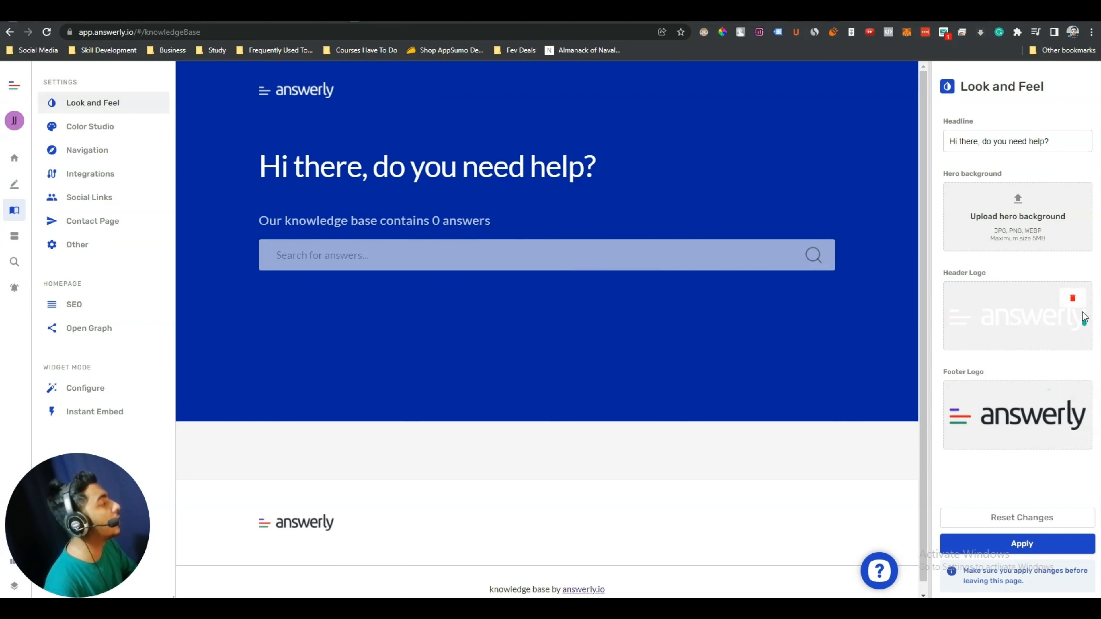
Replace the default header and footer logos with PASSIVERN Big (1).png
left_click(1074, 300)
left_click(1075, 397)
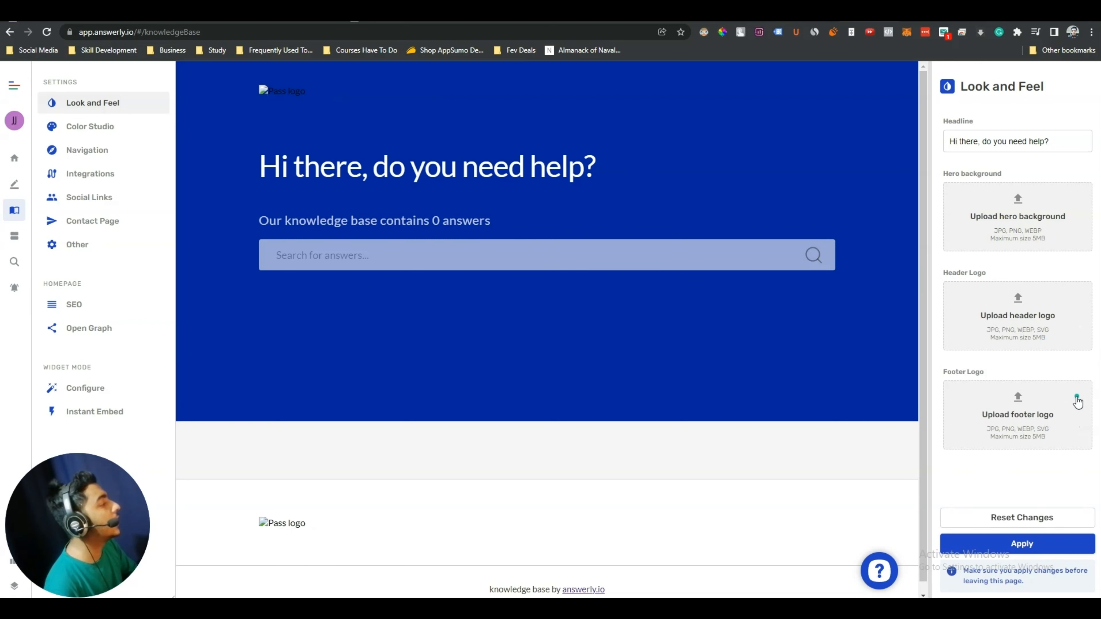
left_click(1015, 416)
scroll(954, 494, "down", 5)
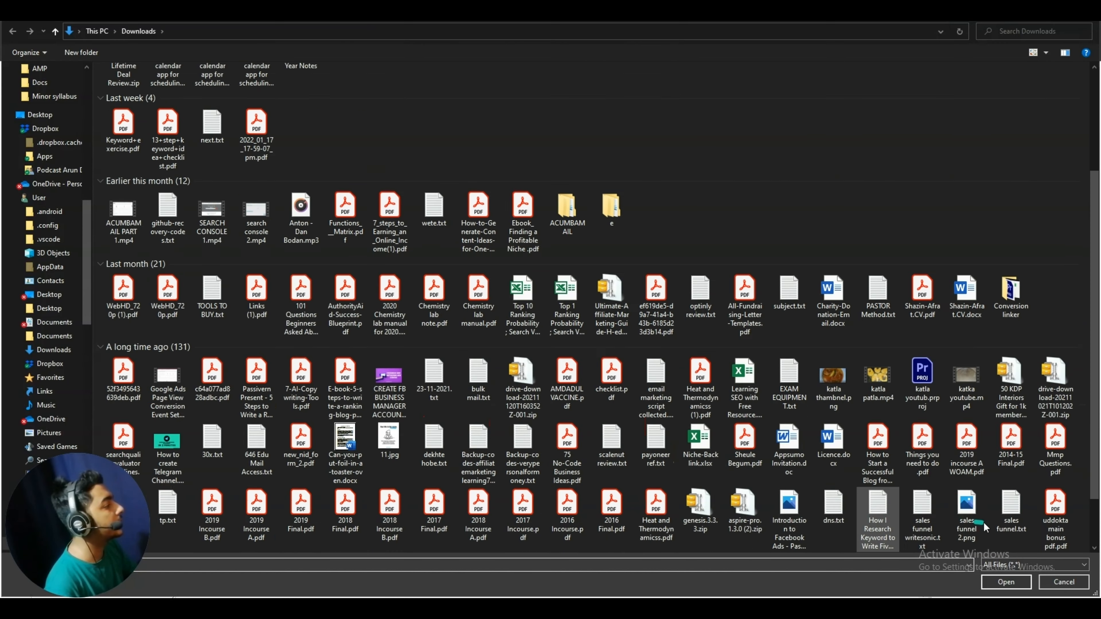
left_click(1054, 386)
left_click(1005, 582)
left_click(1027, 311)
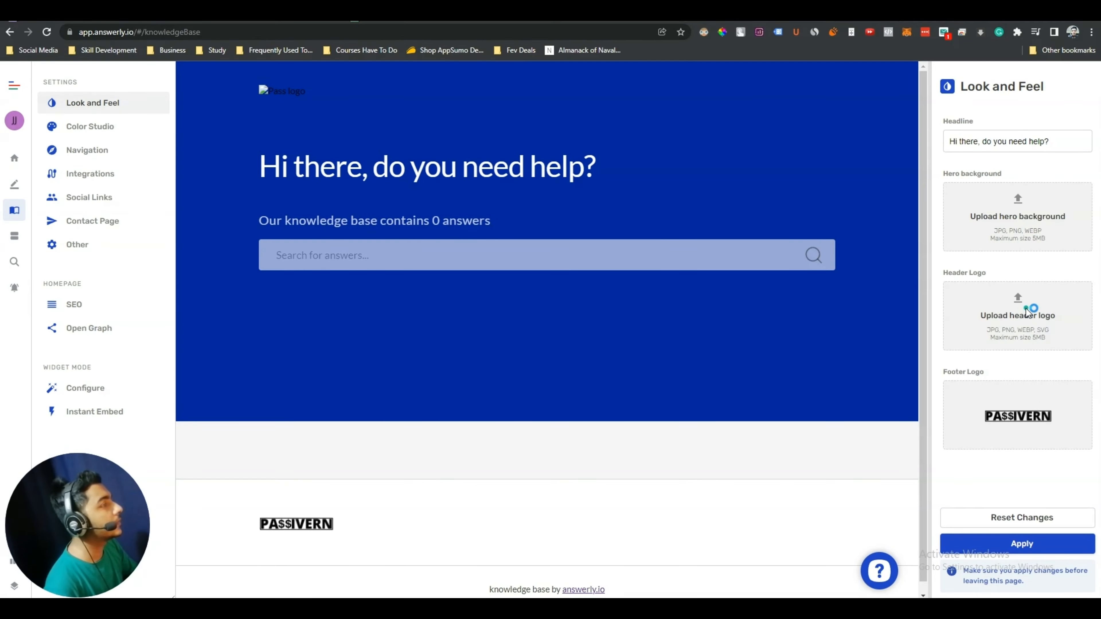
scroll(958, 454, "down", 5)
left_click(1047, 380)
double_click(1045, 380)
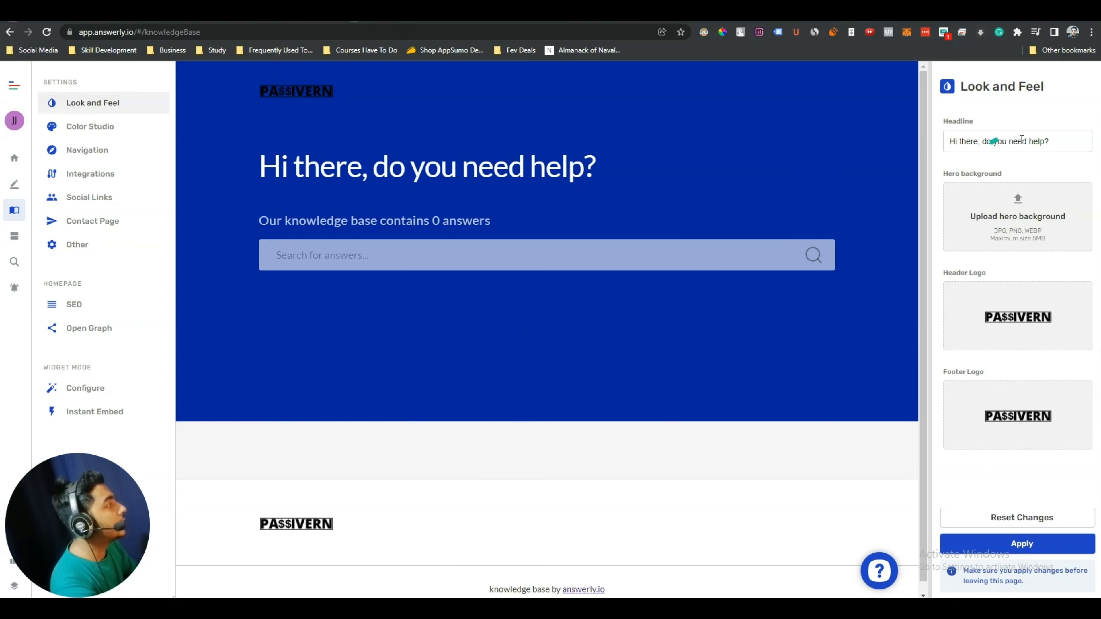
Change the headline to 'Hi there, do you need help from Passivern?' and apply
triple_click(1053, 140)
left_click(984, 140)
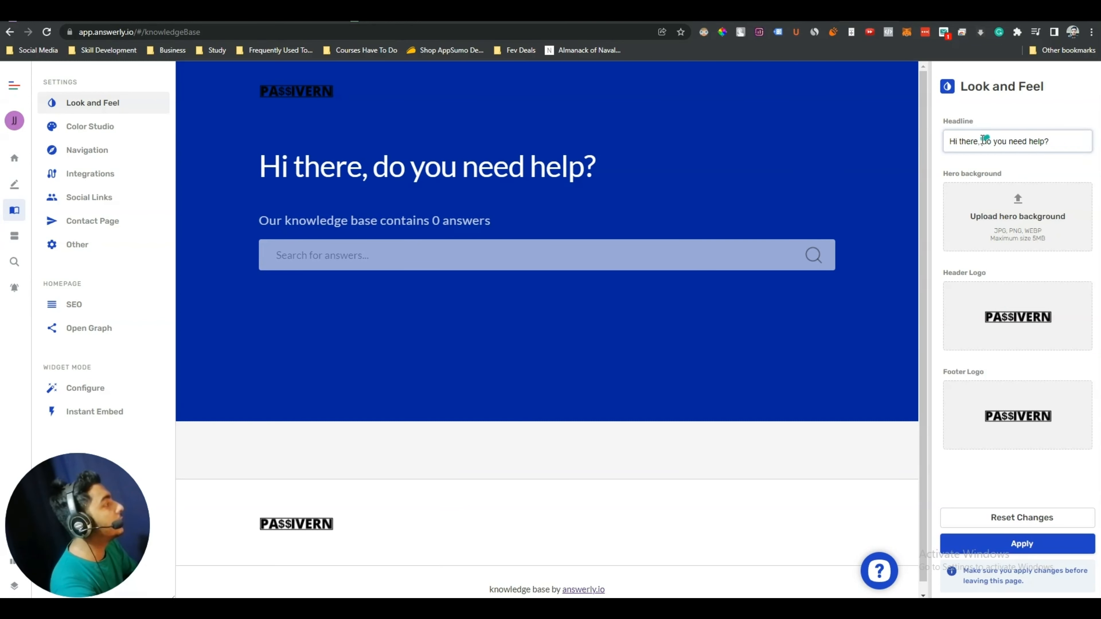
left_click(1000, 142)
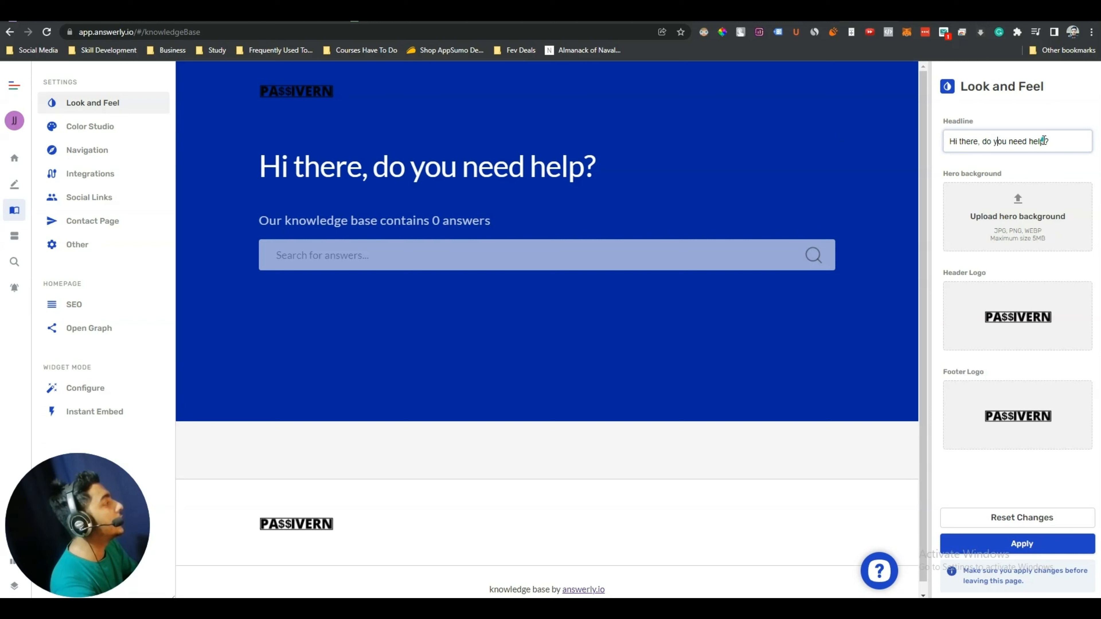
type("from Pa")
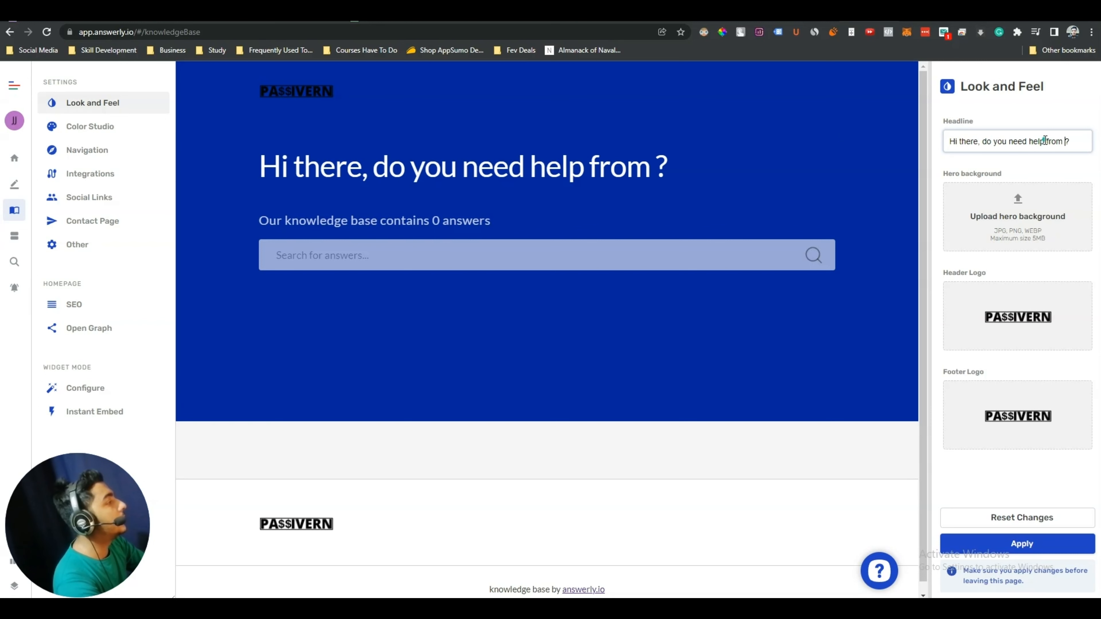
type("ssivern")
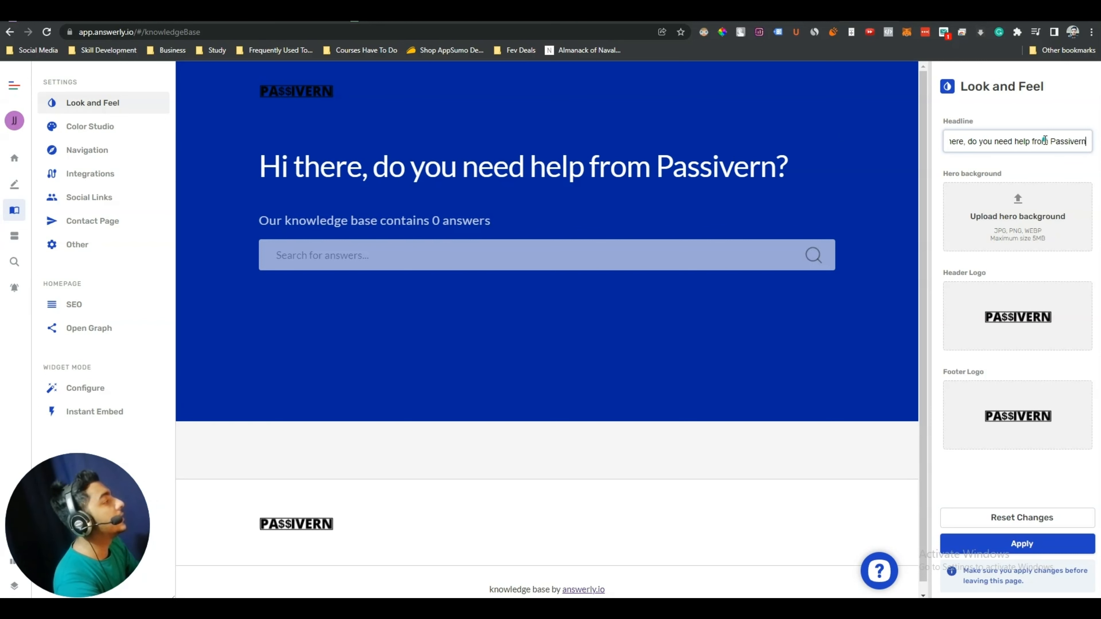
triple_click(539, 161)
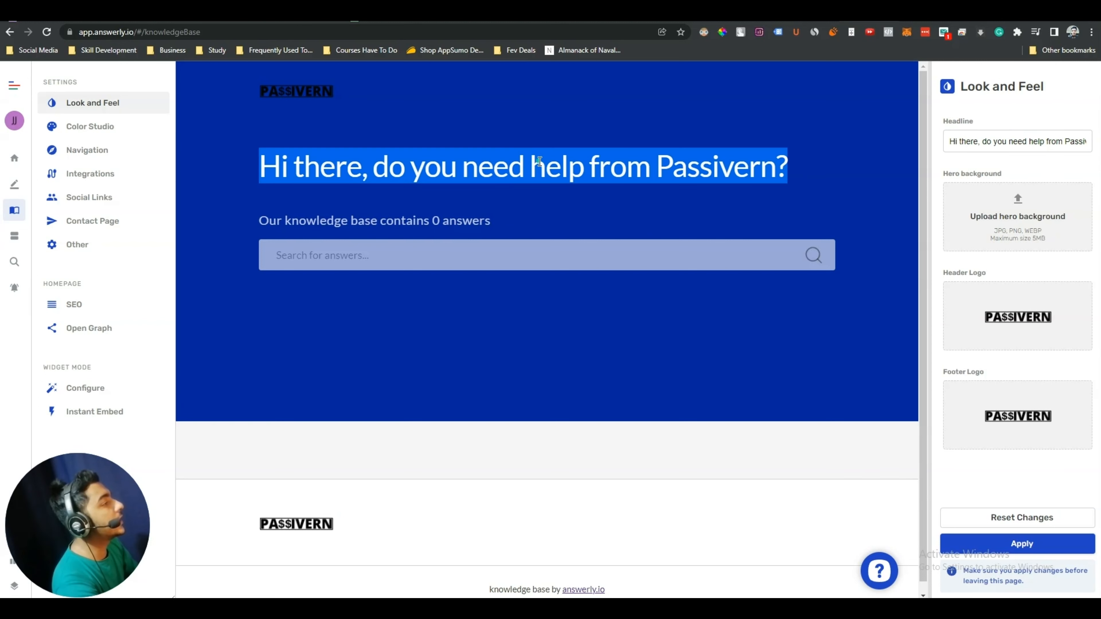
left_click(606, 182)
scroll(779, 503, "down", 1)
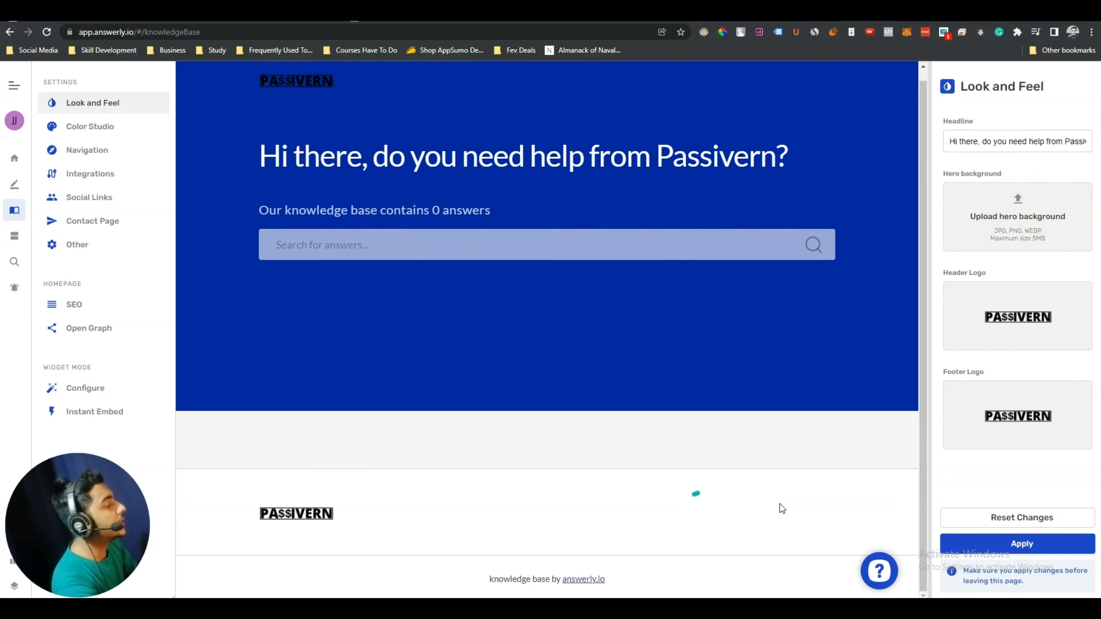
left_click(1017, 543)
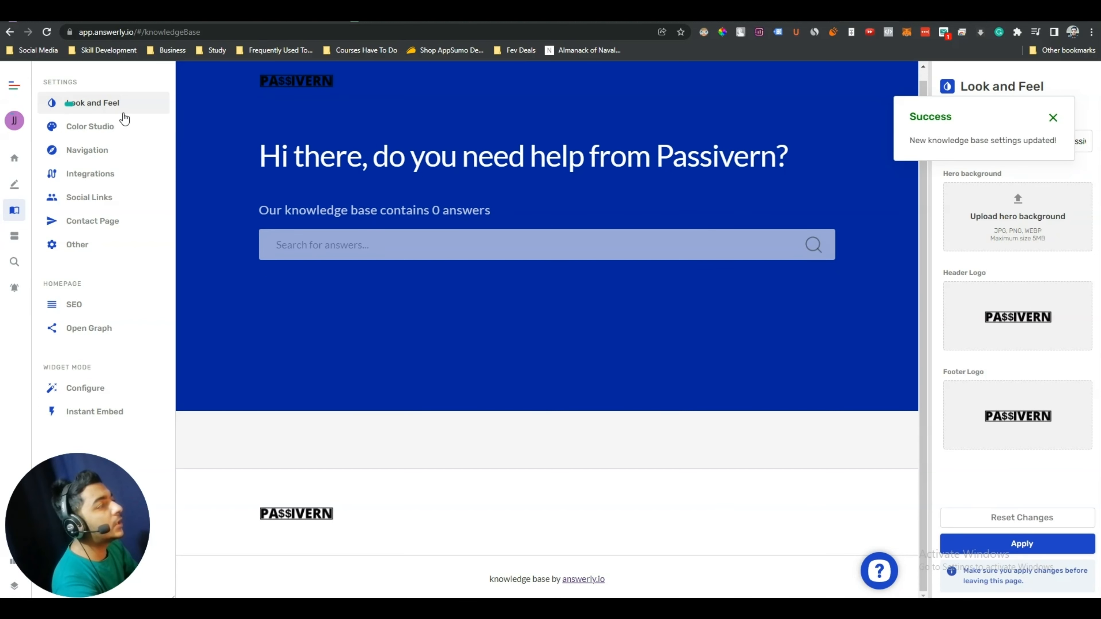
Look through the Color Studio colour fields, then switch to the Navigation settings
left_click(90, 127)
scroll(1064, 439, "down", 5)
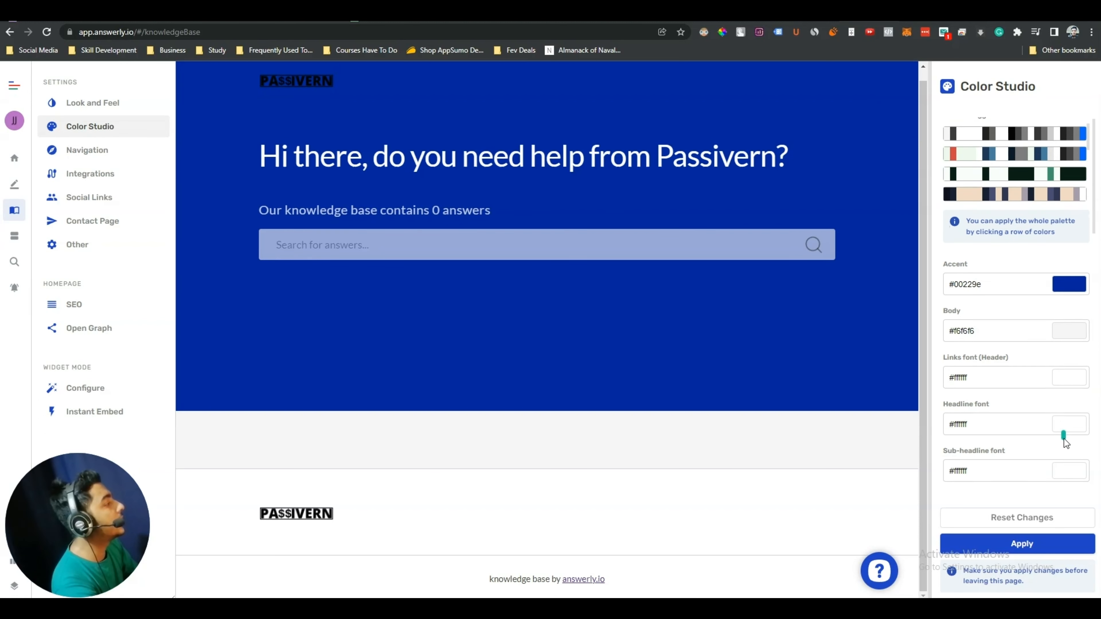
scroll(1066, 455, "down", 8)
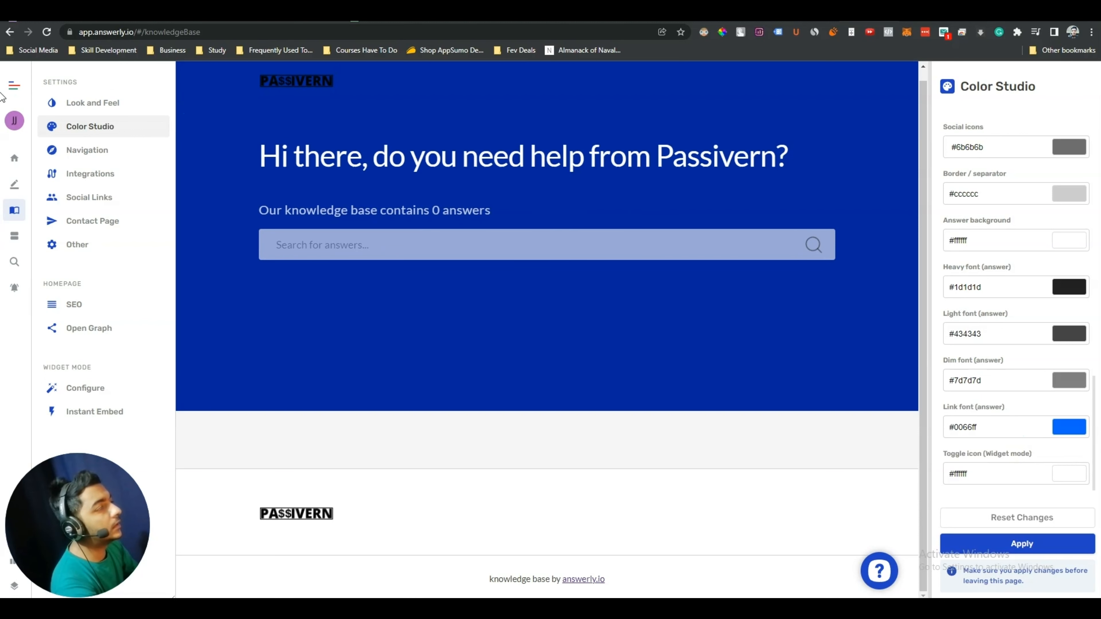
left_click(92, 160)
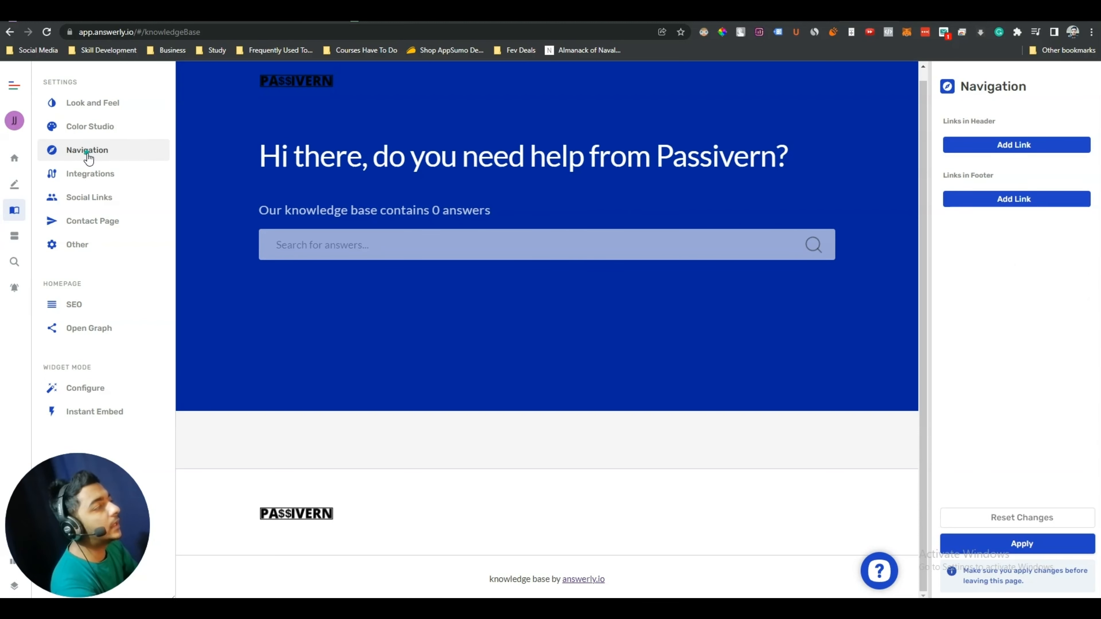
scroll(535, 281, "up", 1)
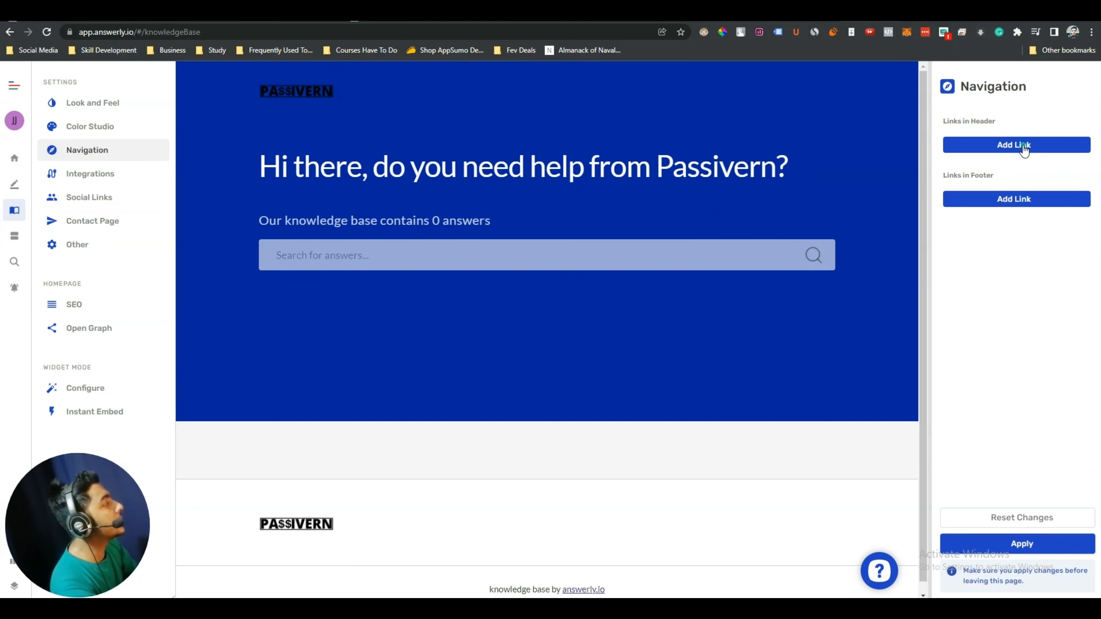
left_click(1002, 145)
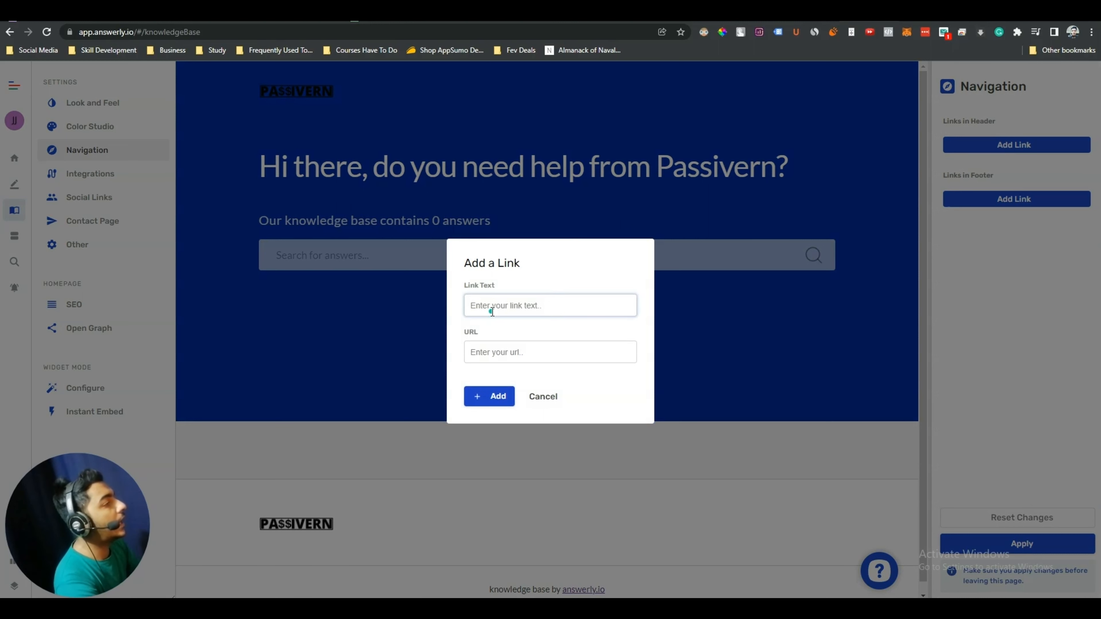
type("Home")
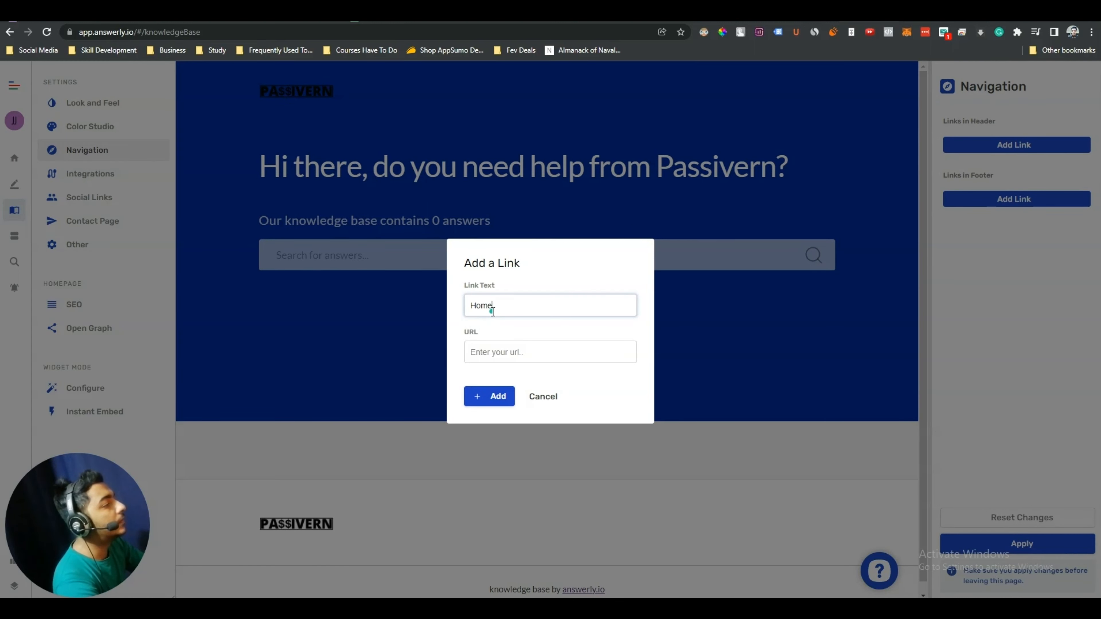
left_click(499, 347)
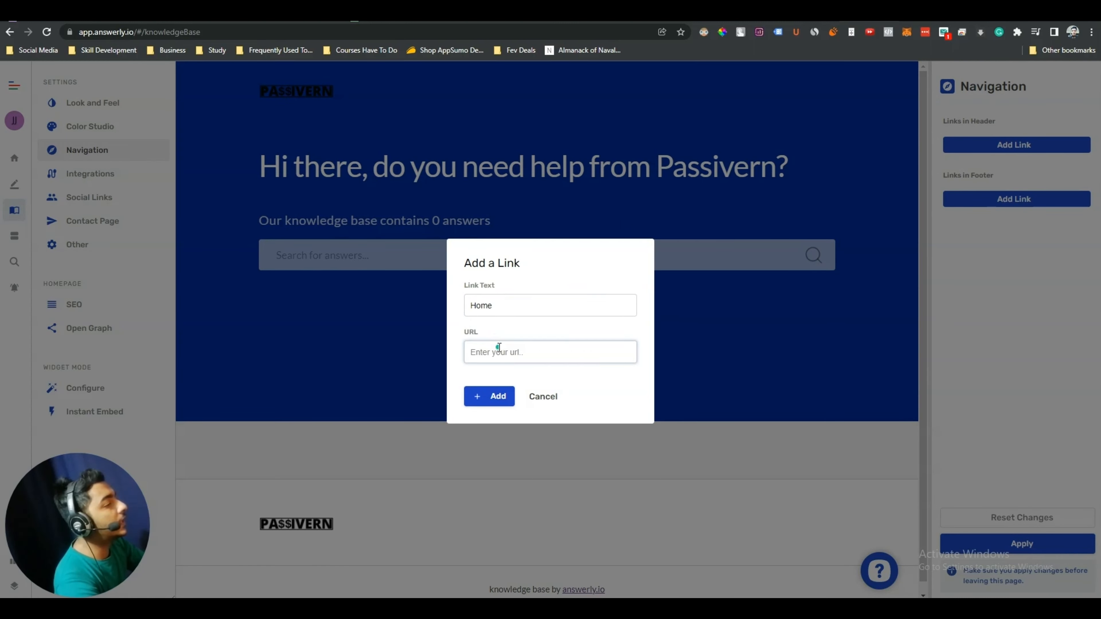
type("https://passivern.com")
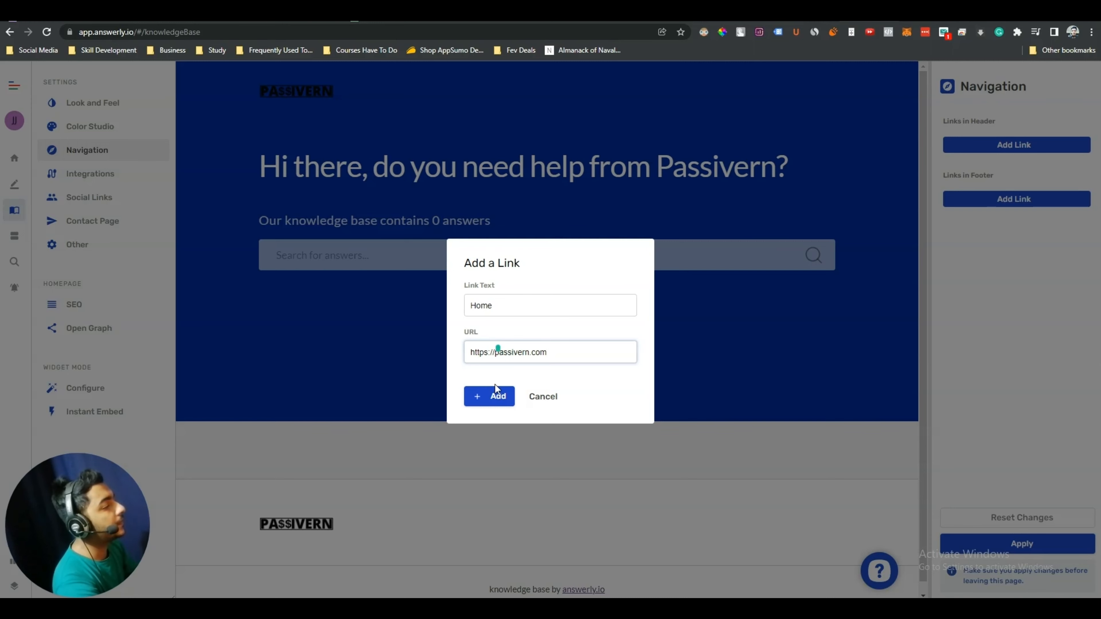
left_click(491, 396)
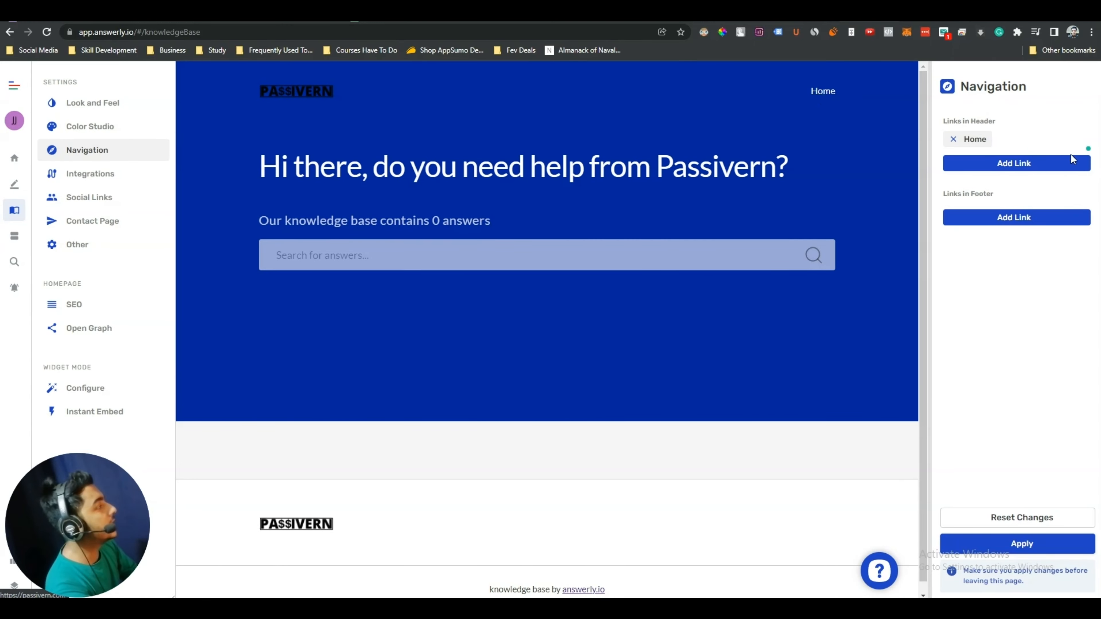
Add a Lifetime Deals header link pointing to the passivern.com site
left_click(1007, 167)
type("Lifetime Deals")
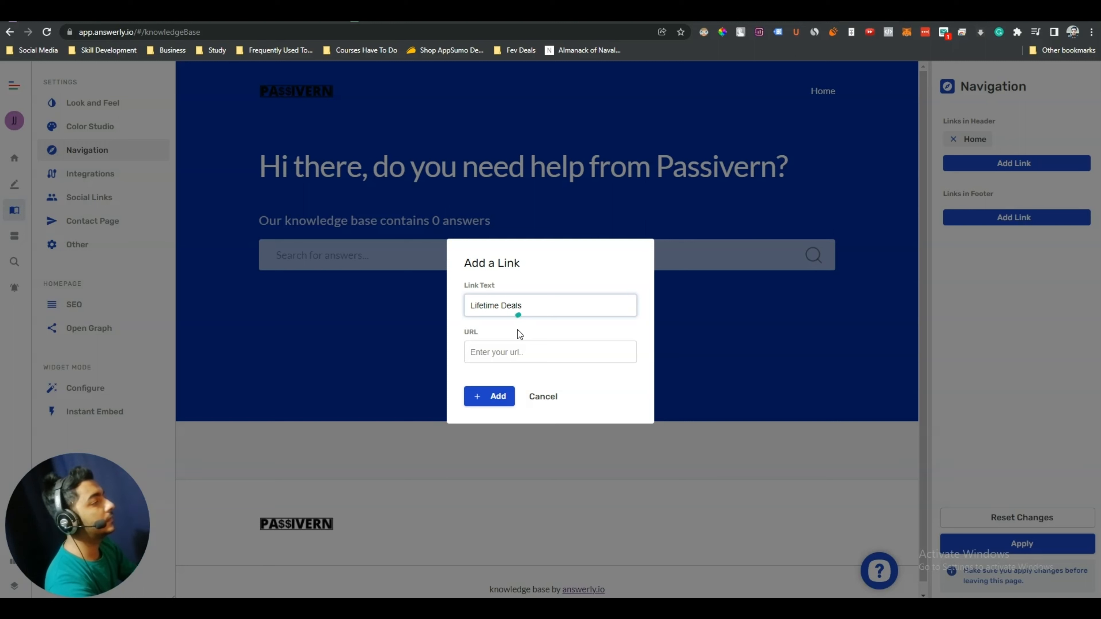
left_click(523, 347)
type("https://passivern.com/guide")
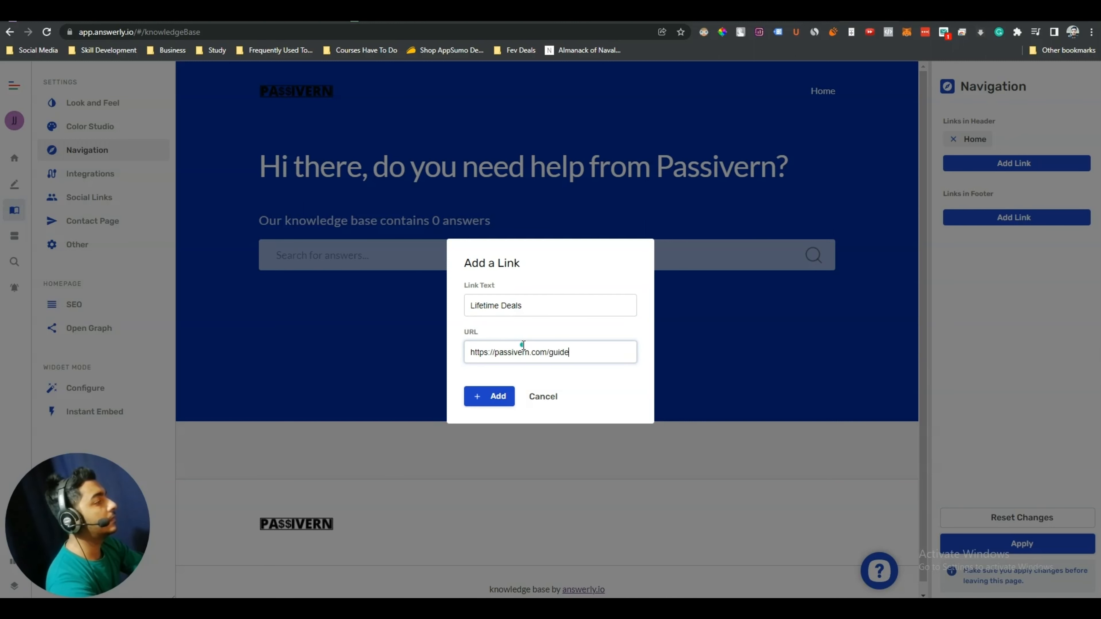
key("ctrl+a")
key("ctrl+c")
left_click(489, 396)
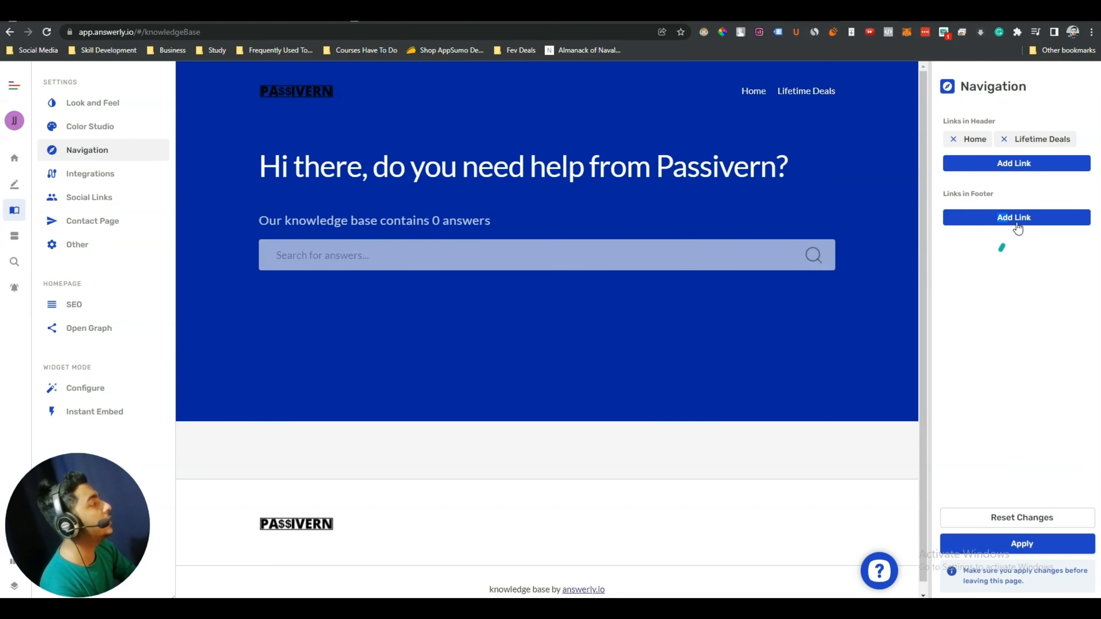
double_click(1008, 217)
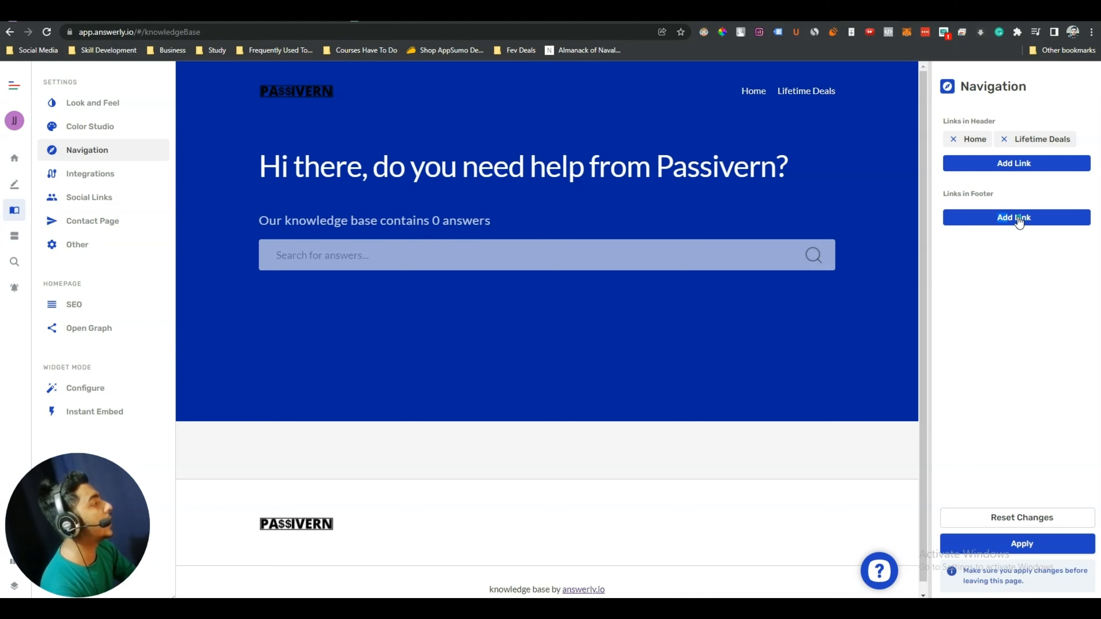
Add an About footer link pointing to the passivern.com/about page
left_click(998, 217)
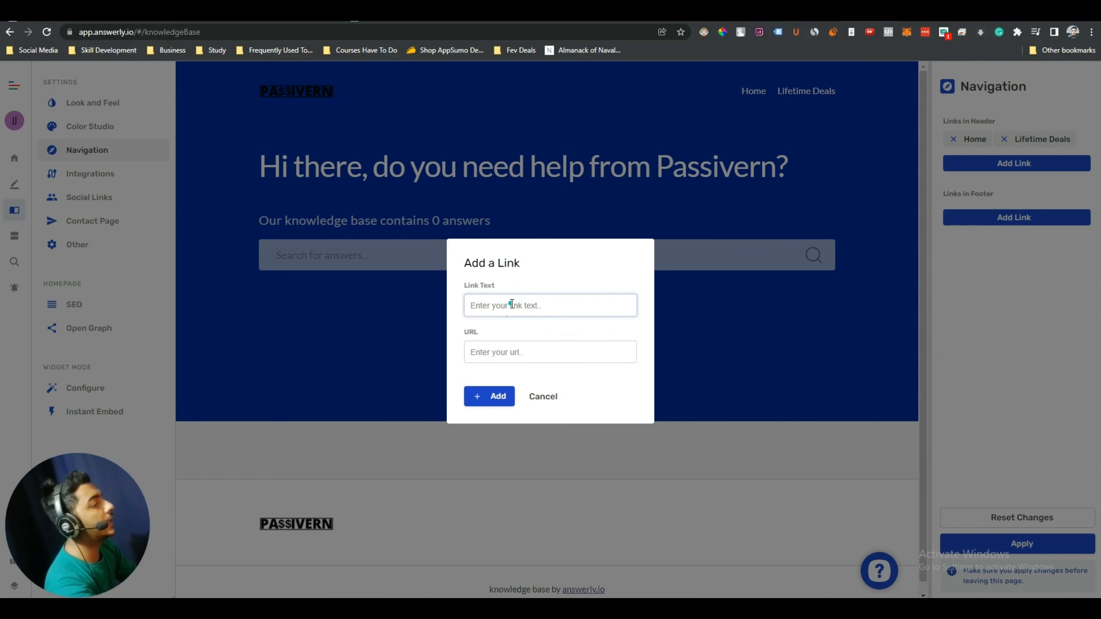
type("About")
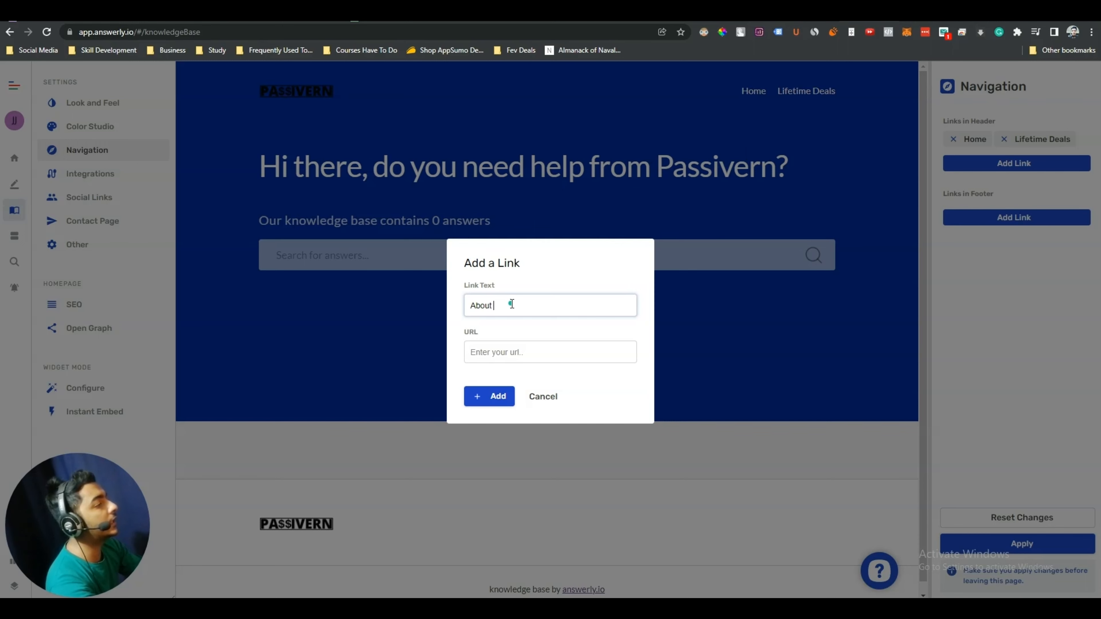
left_click(515, 349)
key("ctrl+v")
double_click(557, 352)
type("about")
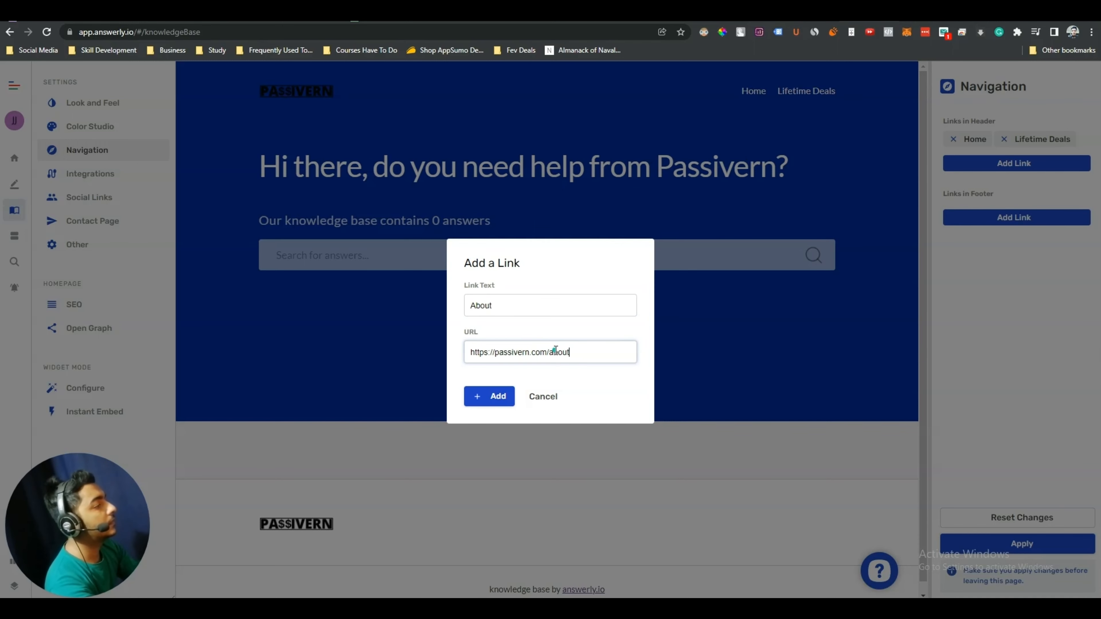
left_click(488, 397)
Add a Get Answerly Lifetime Deal footer link ending in 'answerly', then apply the navigation
left_click(1014, 235)
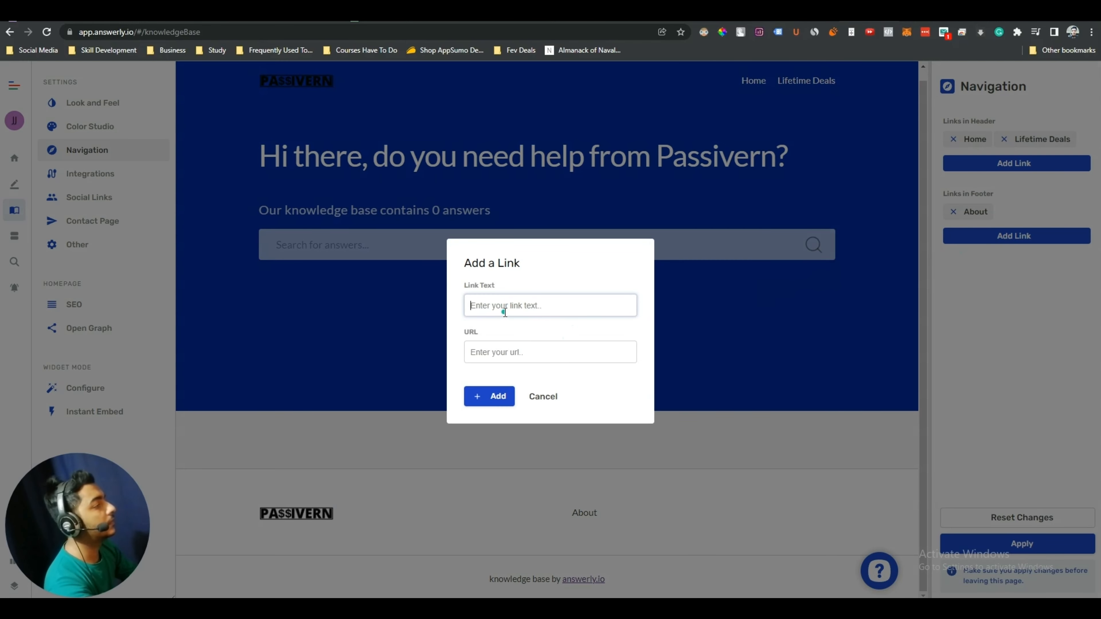
type("Get Answerly Lifetime Deal")
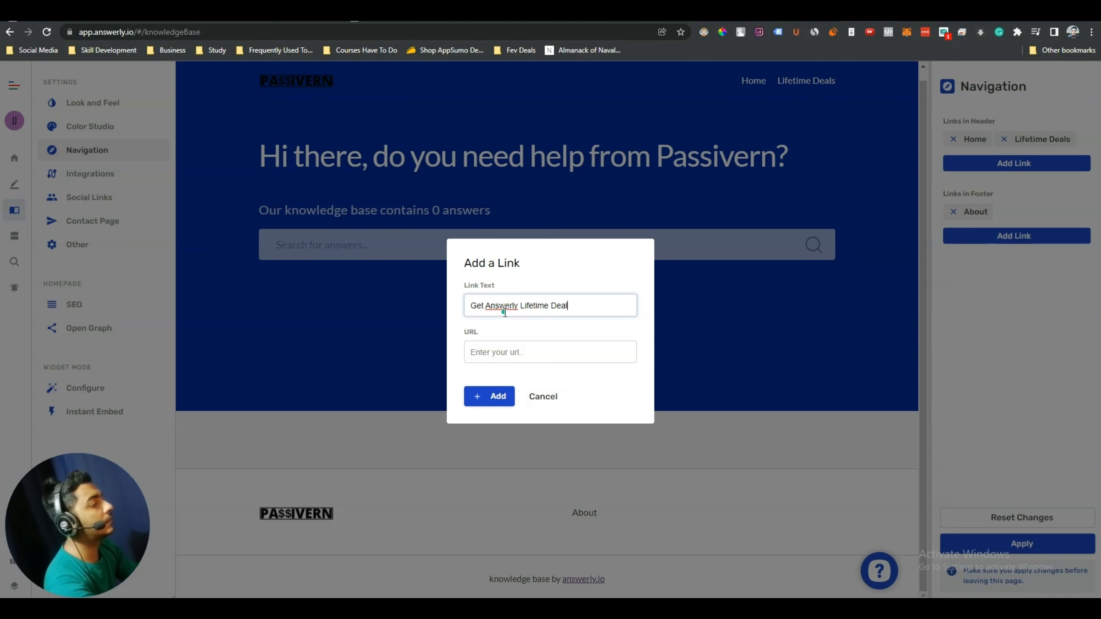
left_click(527, 353)
key("ctrl+v")
double_click(566, 352)
type("answerly")
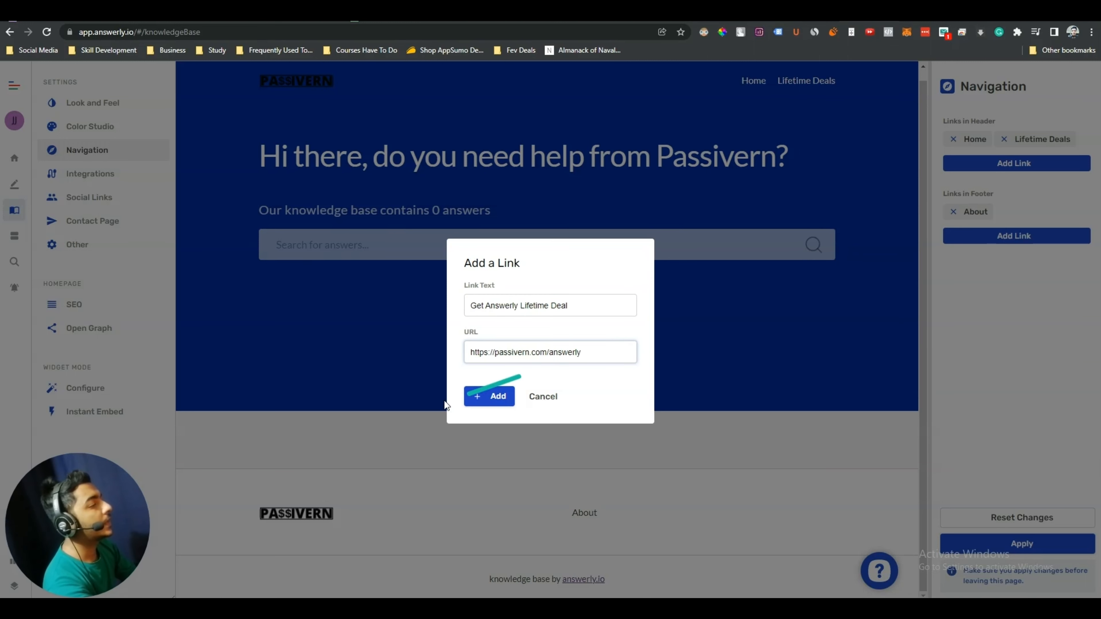
left_click(489, 396)
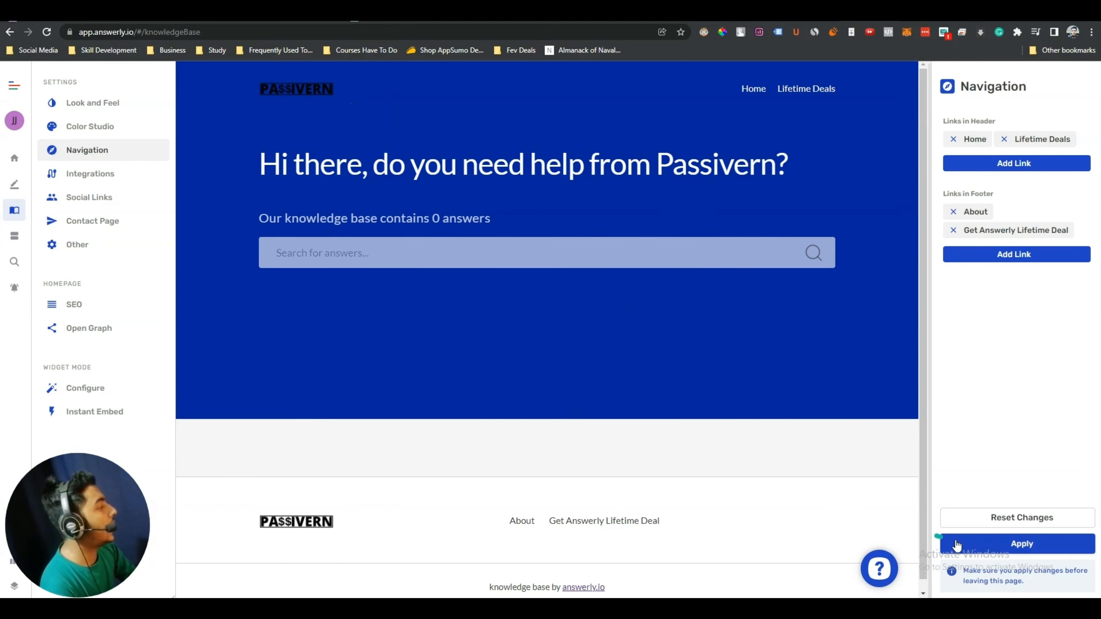
left_click(1031, 547)
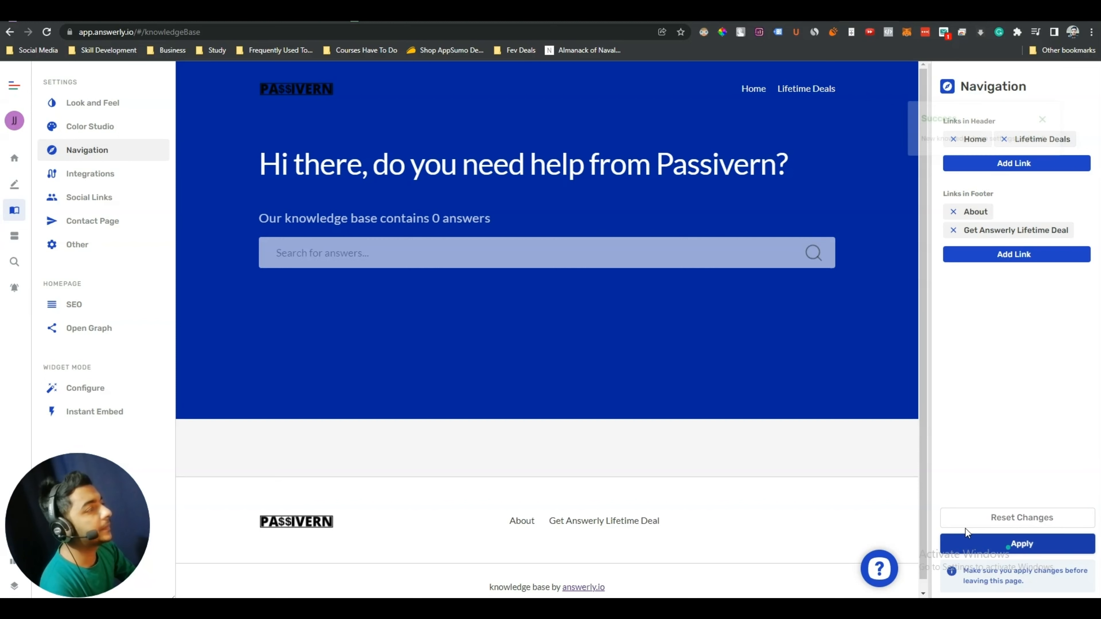
Enable Google Analytics and Google Tag Manager in Integrations, skipping the tracking ID, and apply
left_click(105, 177)
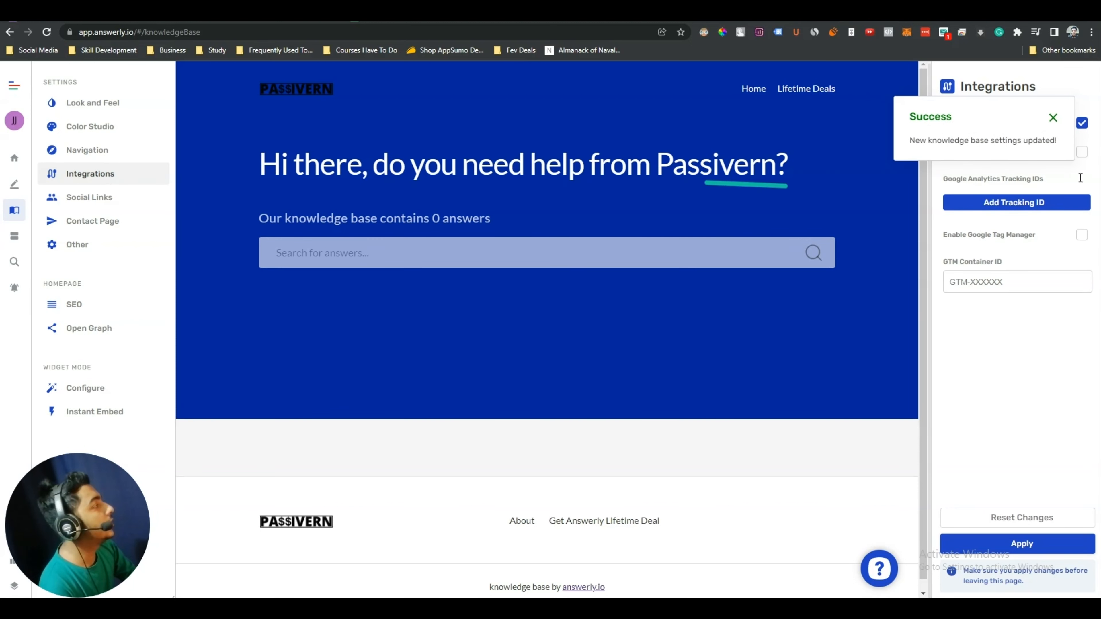
left_click(1052, 117)
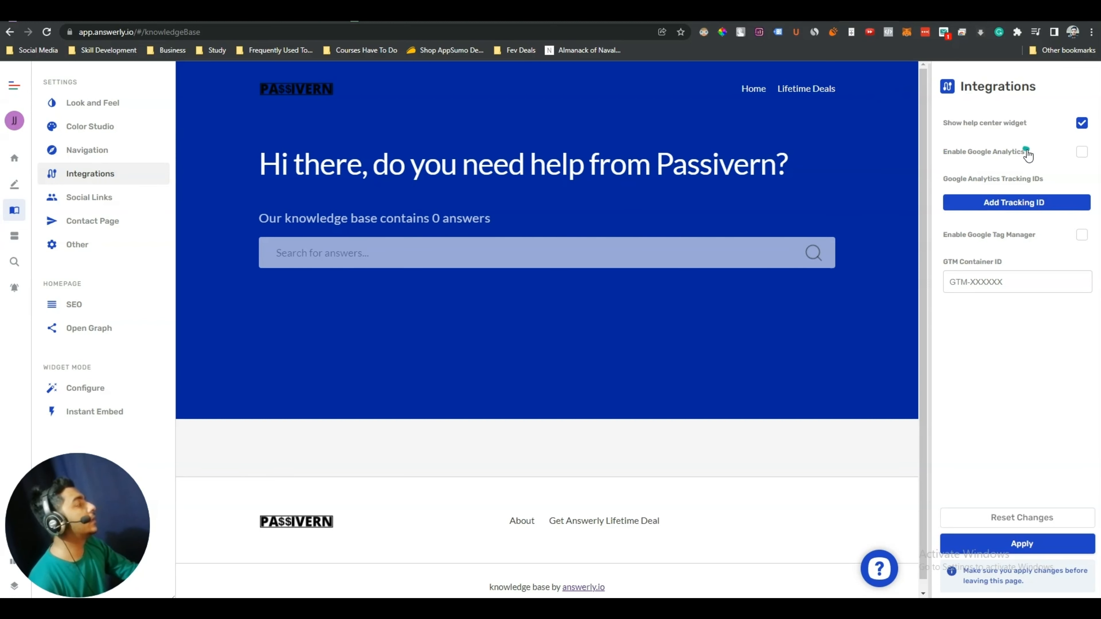
left_click(1079, 152)
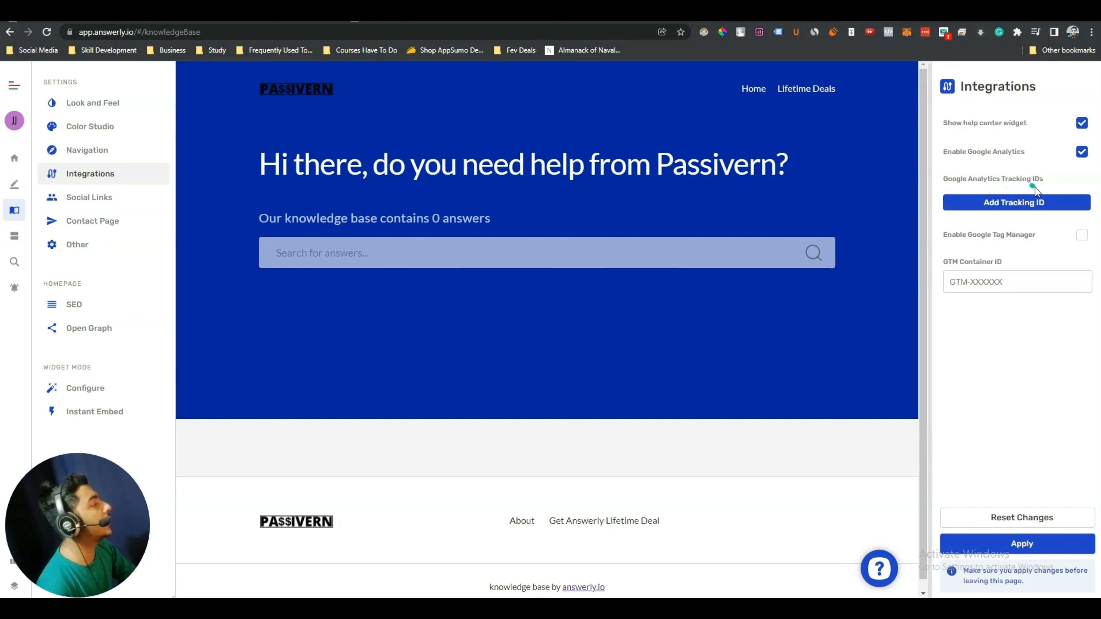
left_click(1005, 205)
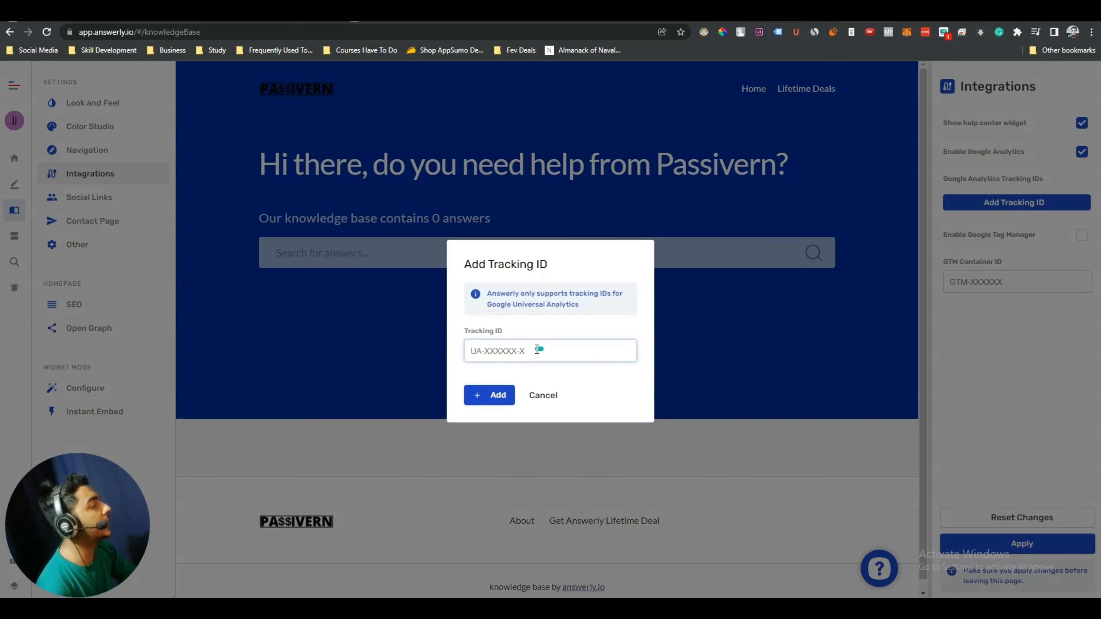
left_click(542, 396)
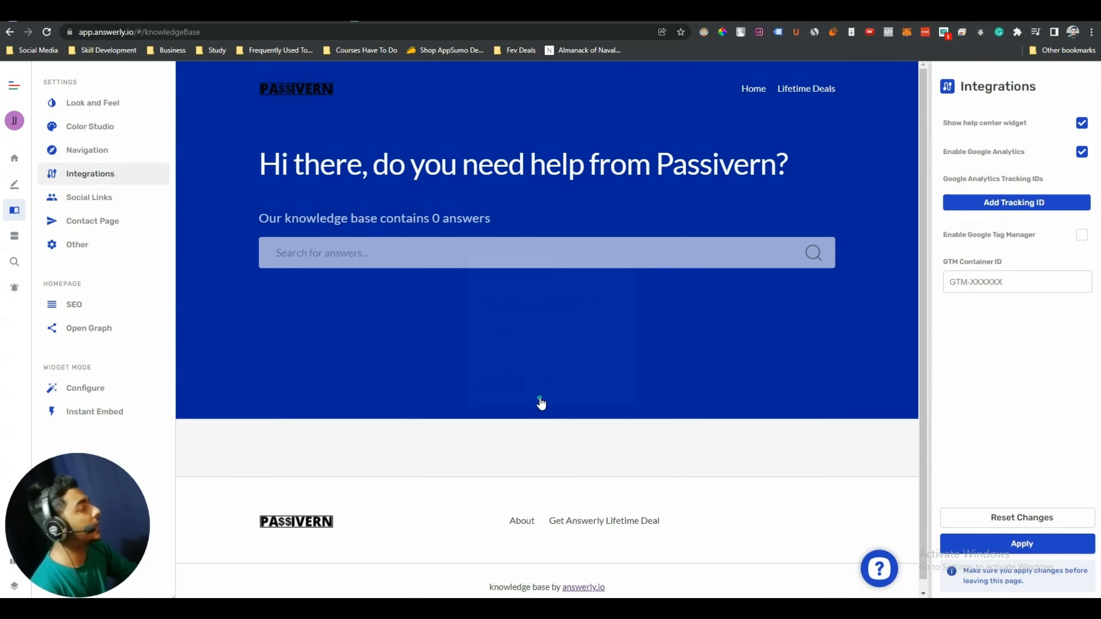
left_click(1082, 236)
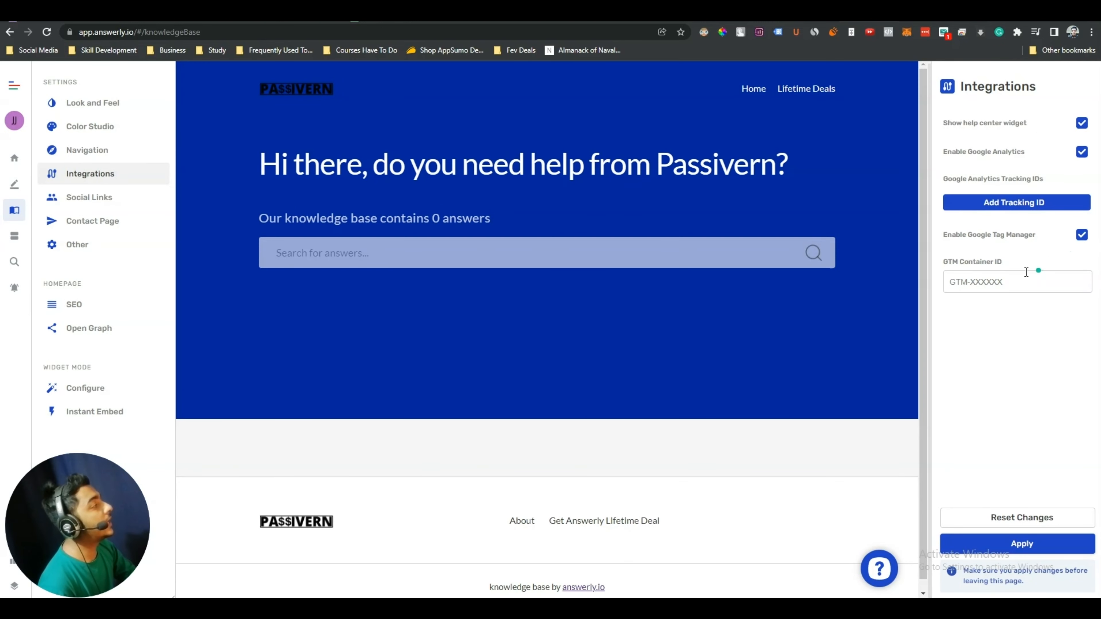
left_click(1007, 278)
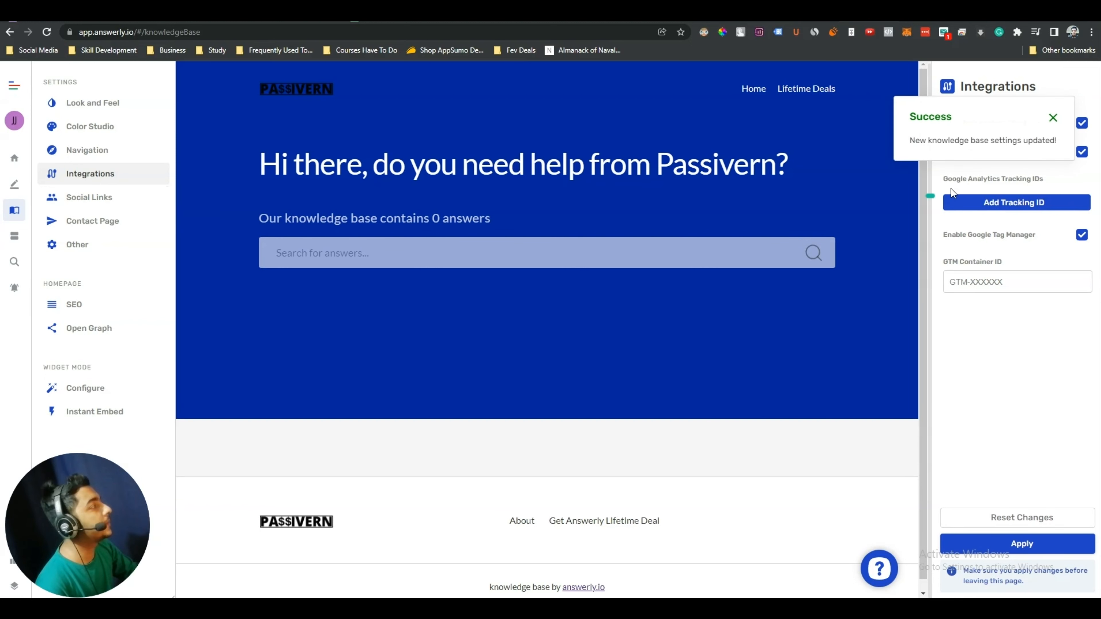
left_click(1058, 117)
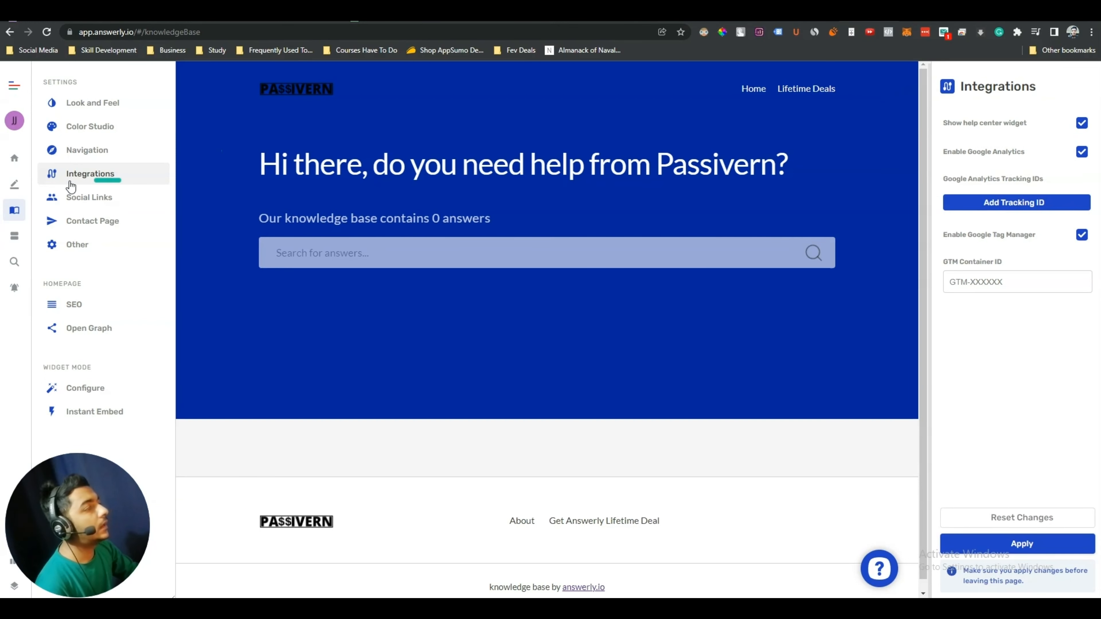
Paste the Facebook, Twitter and Instagram profile URLs into the Social Links fields
left_click(93, 199)
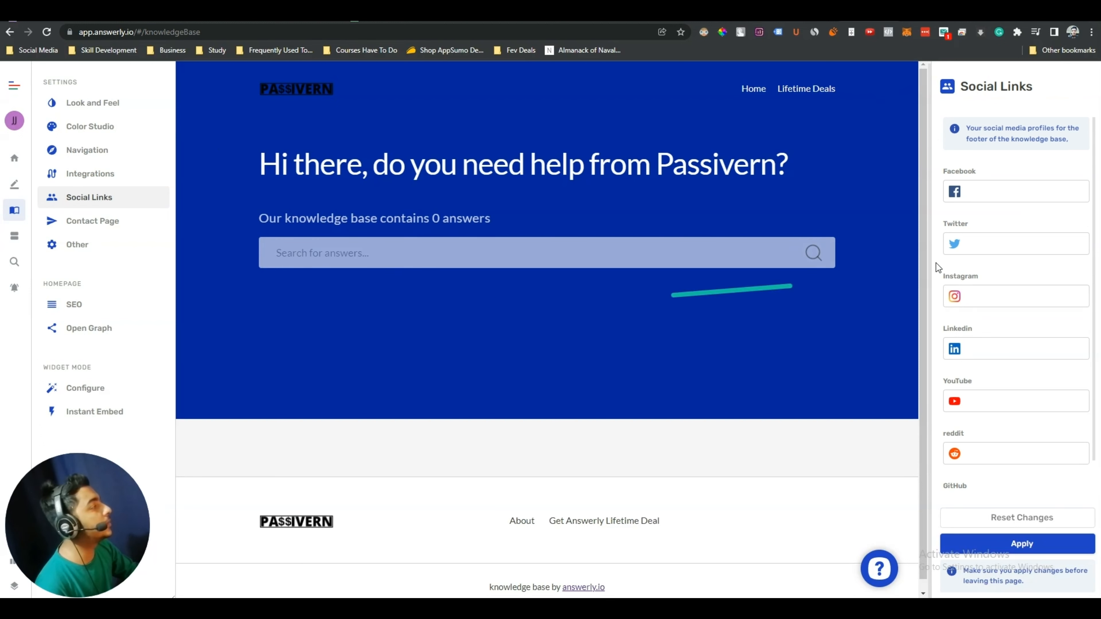
left_click(988, 187)
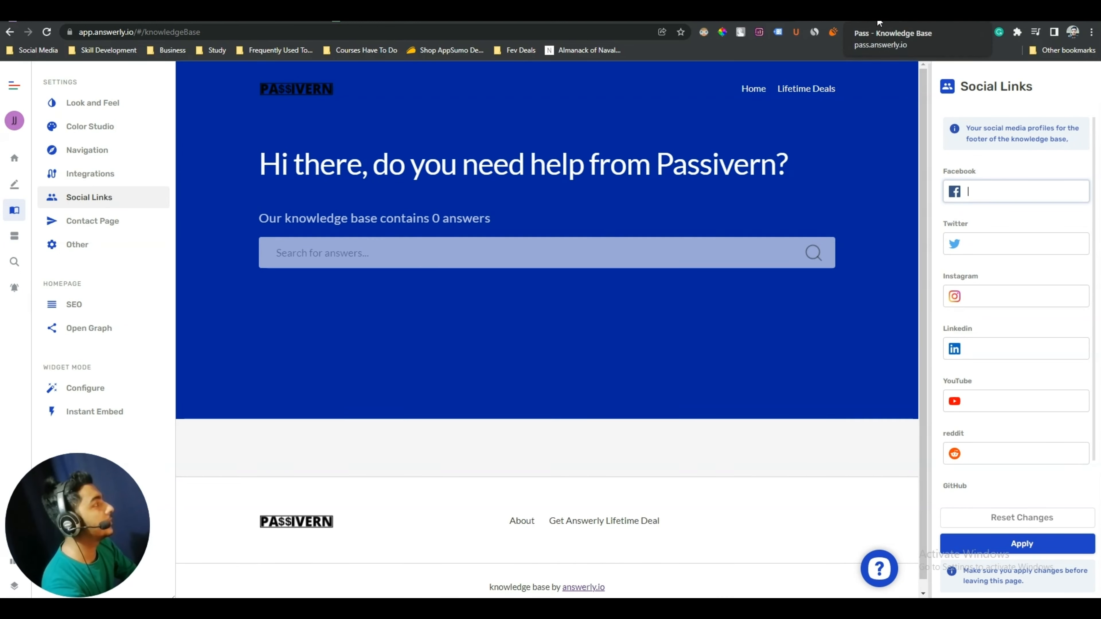
type("https://www.facebook.com/passivern")
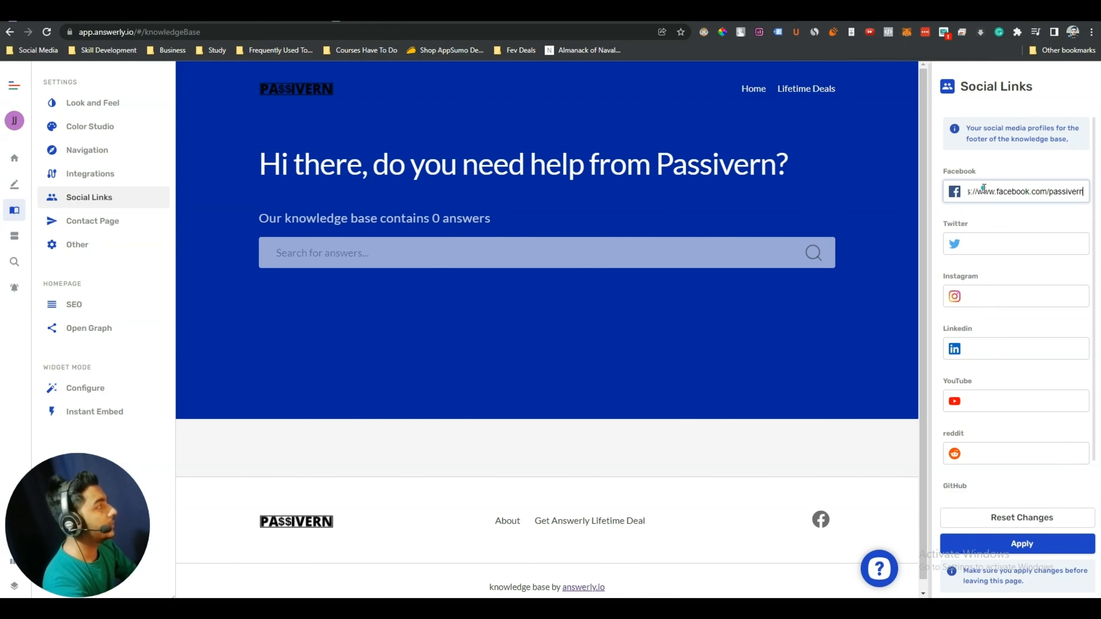
left_click(1031, 235)
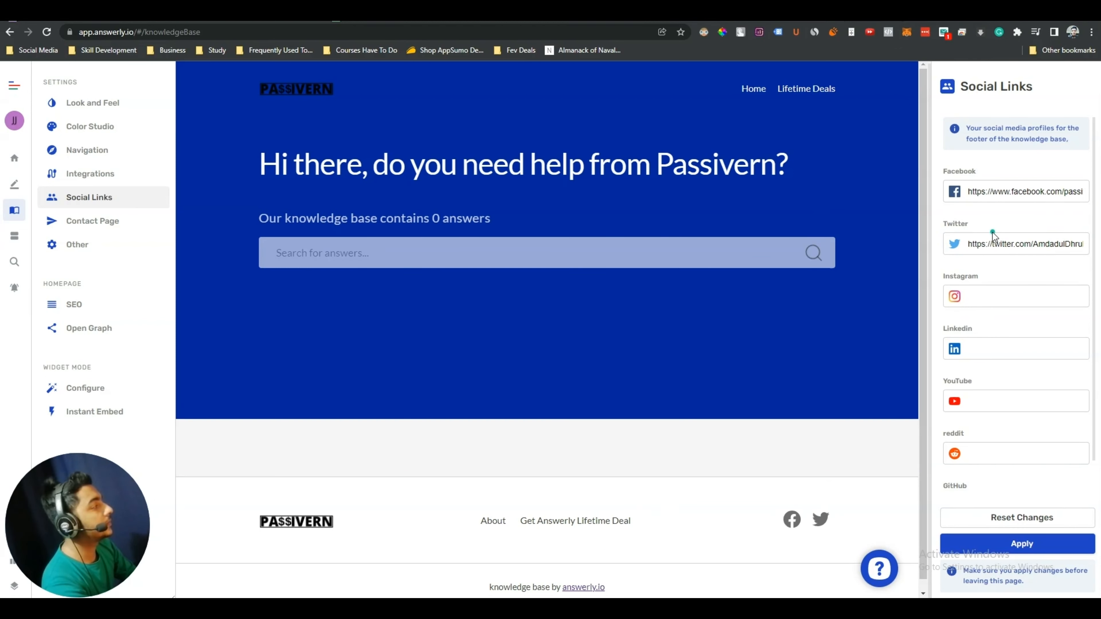
left_click(993, 294)
type("https://instagram.com/dhruboish")
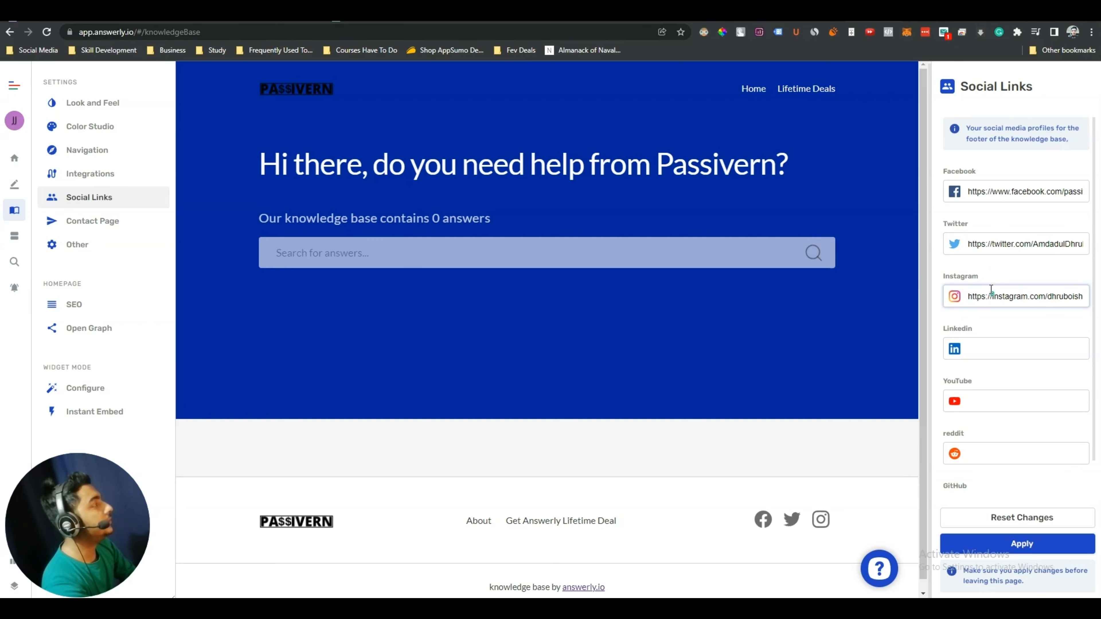
Open the Passivern YouTube channel page and select its address
left_click(124, 13)
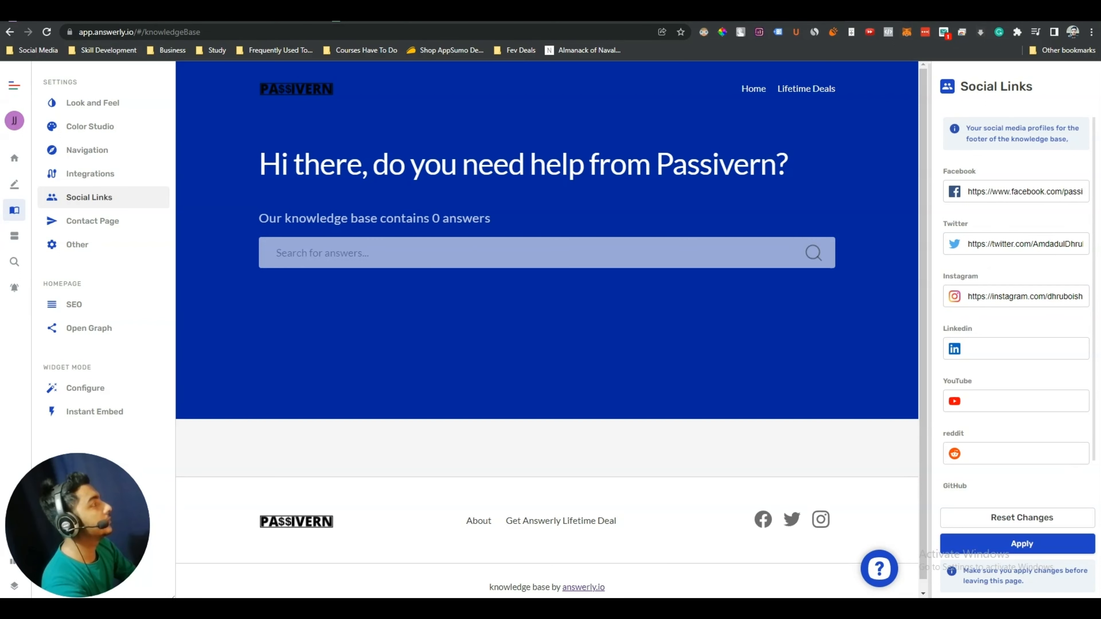
scroll(198, 251, "down", 4)
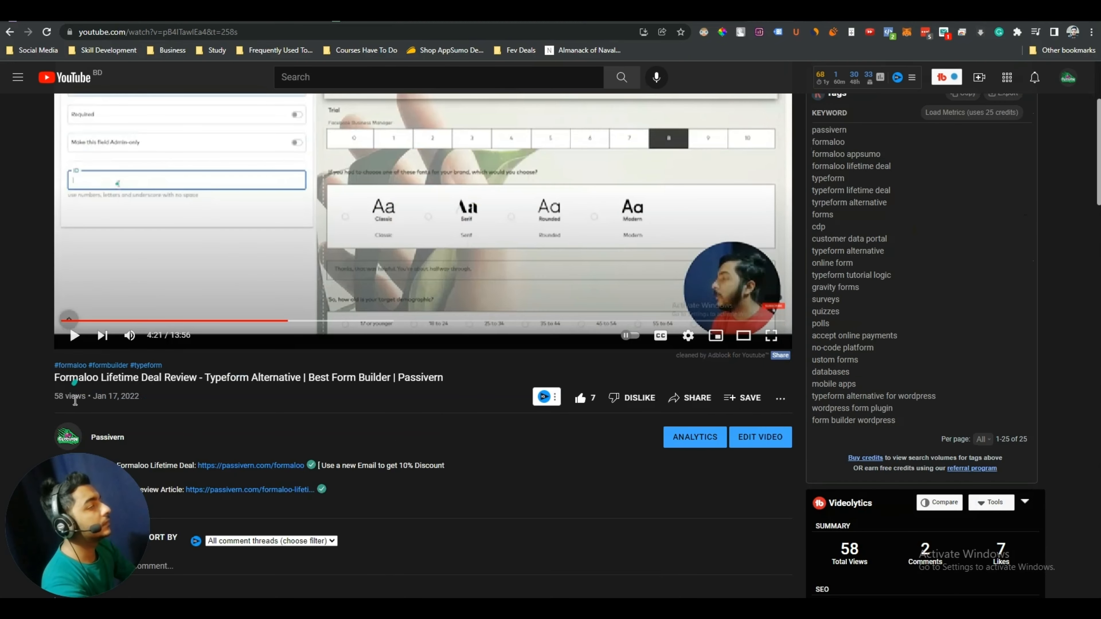
left_click(109, 438)
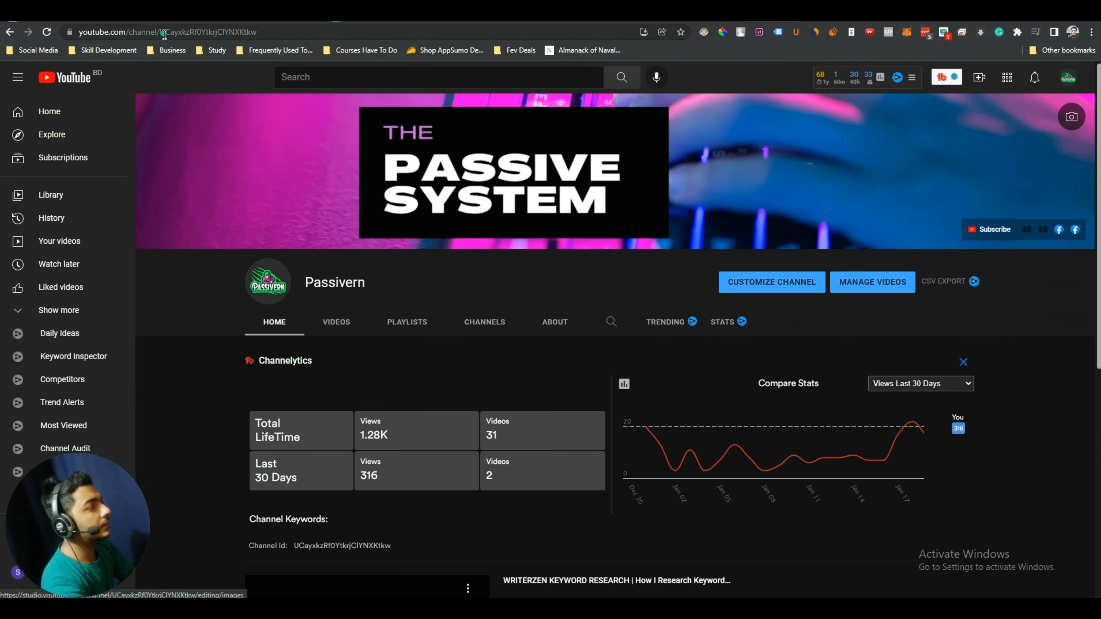
left_click(163, 32)
key("ctrl+c")
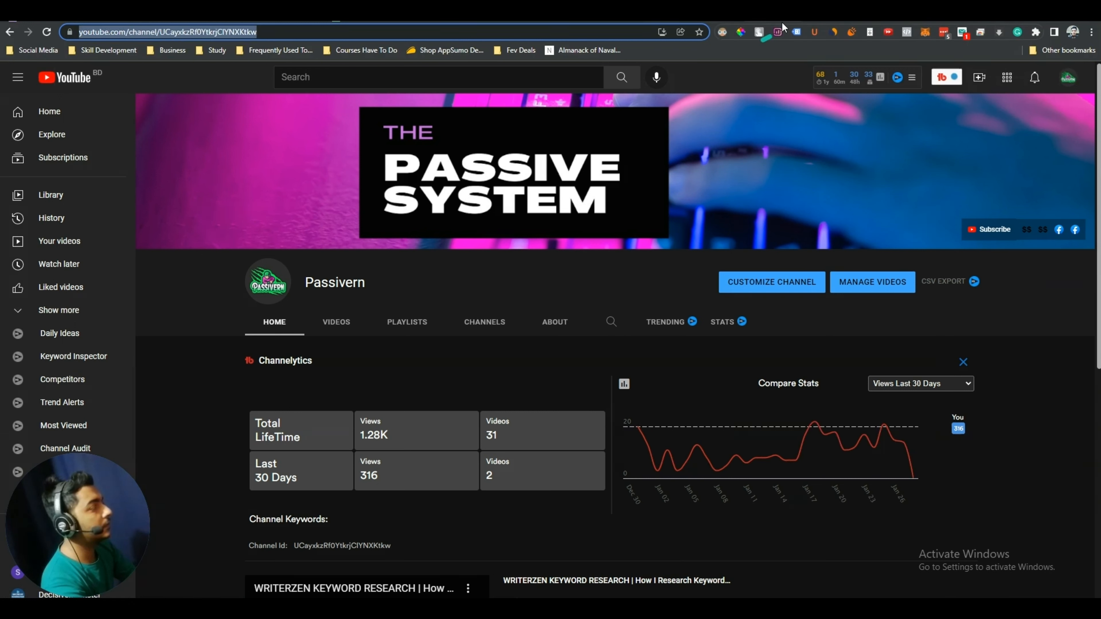
Paste the Passivern YouTube channel URL into the YouTube social link and apply
left_click(888, 12)
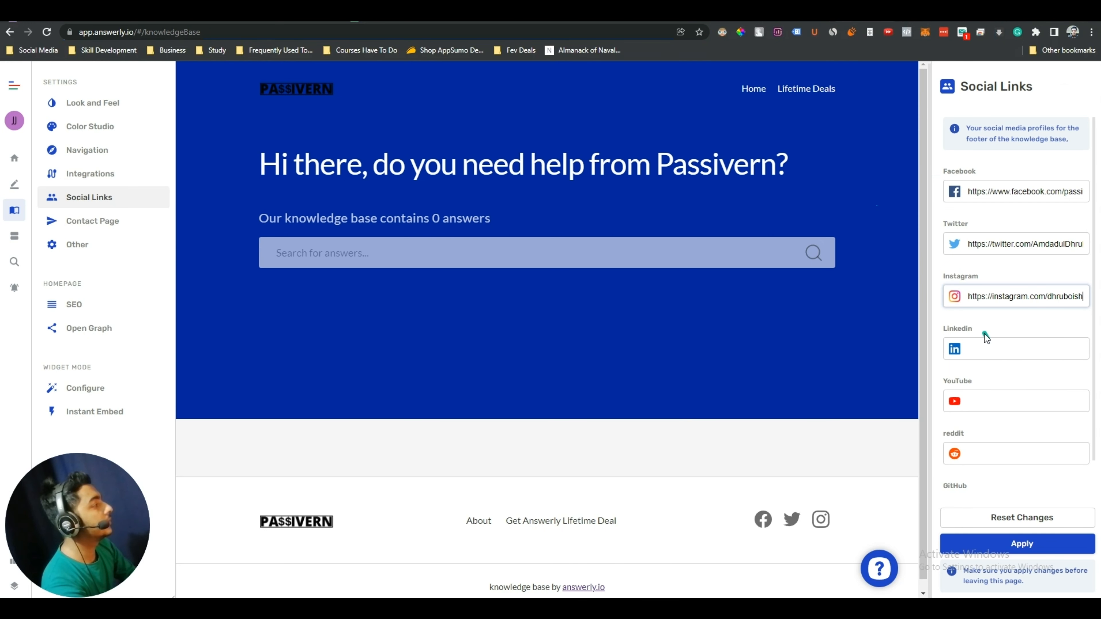
left_click(986, 408)
key("ctrl+v")
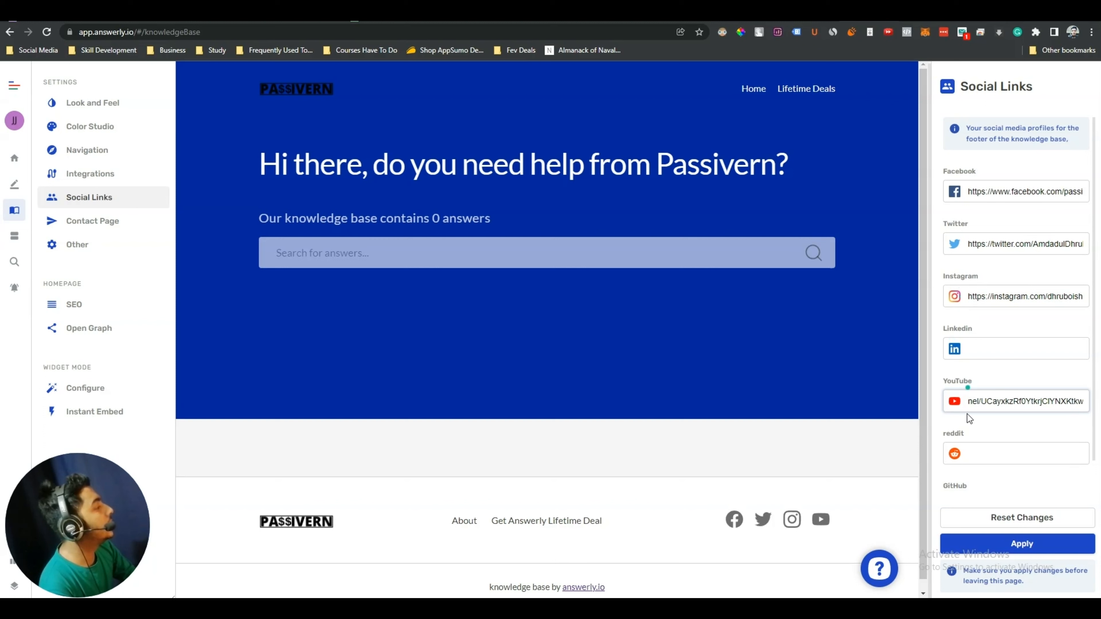
scroll(968, 425, "down", 1)
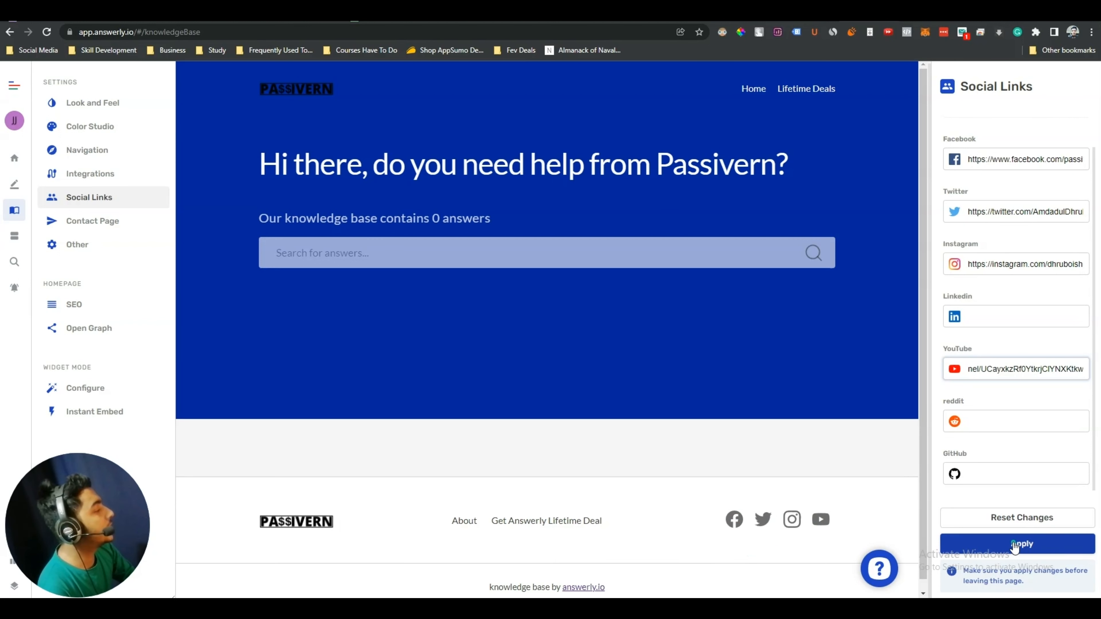
left_click(979, 538)
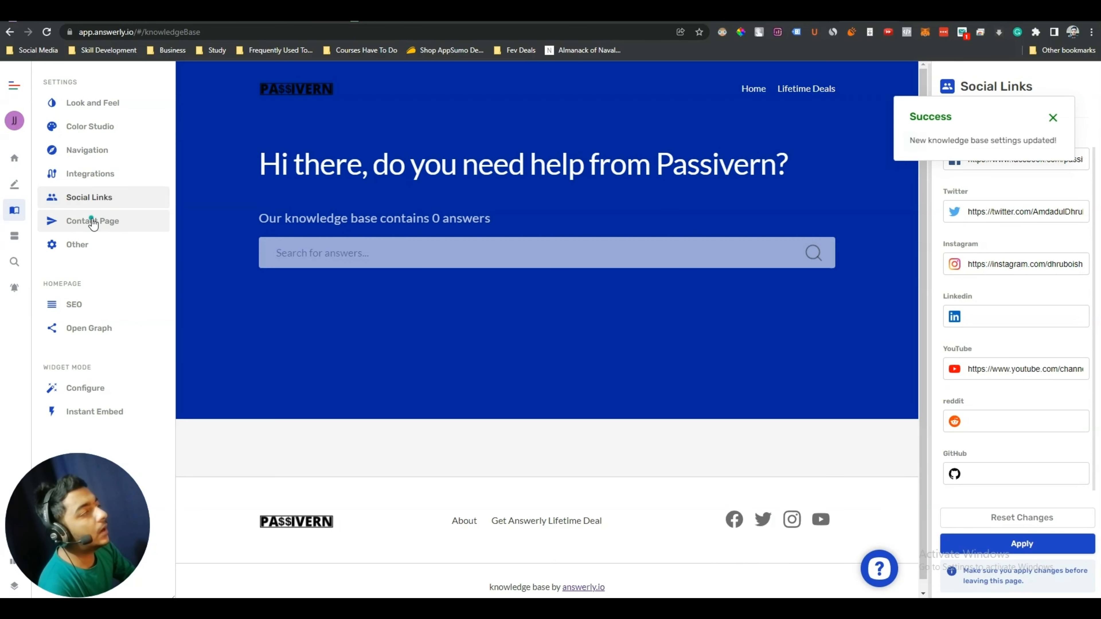
left_click(109, 222)
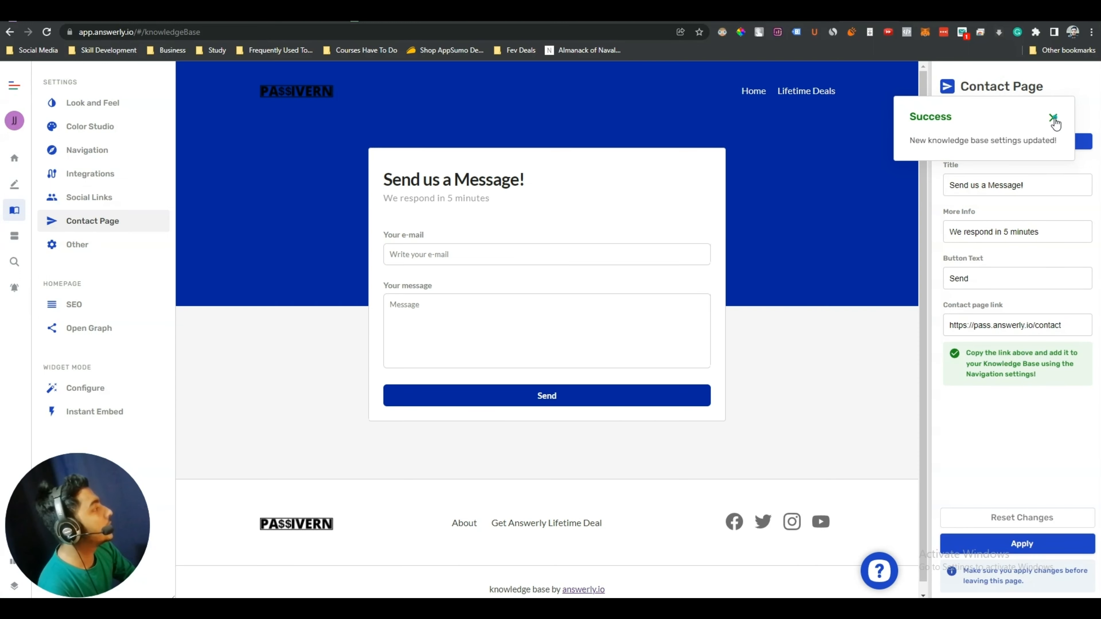
left_click(1053, 117)
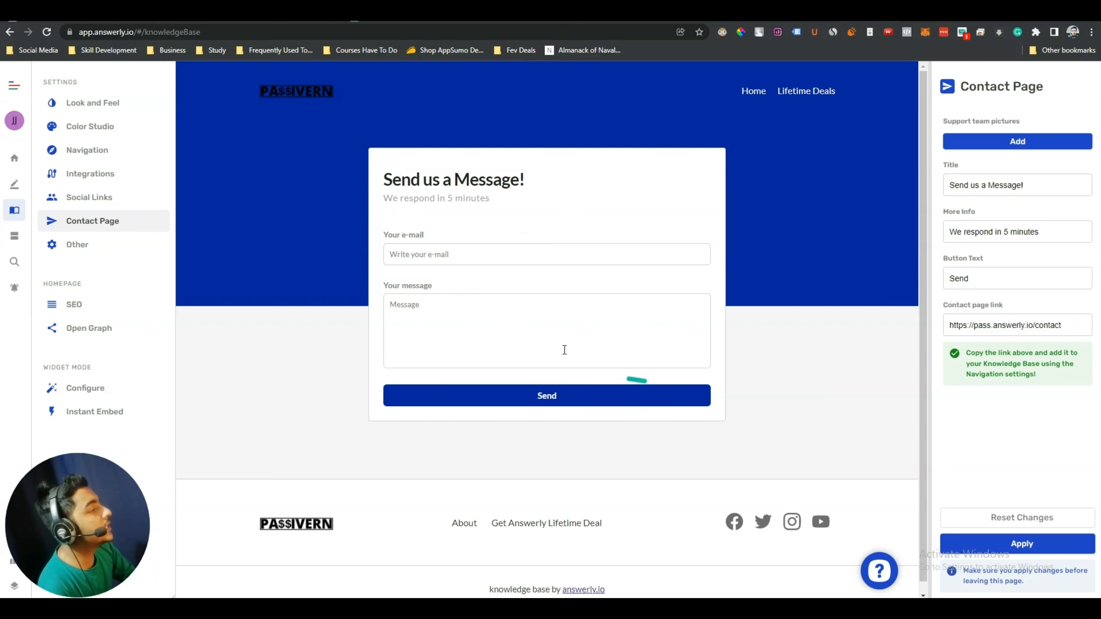
left_click_drag(398, 180, 546, 185)
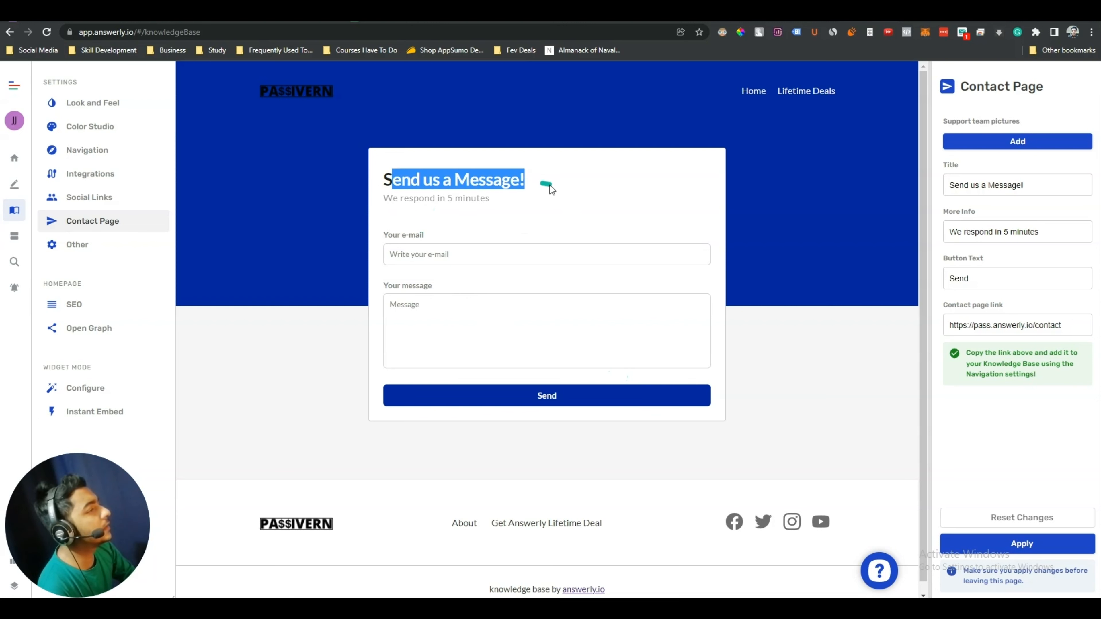
left_click(528, 184)
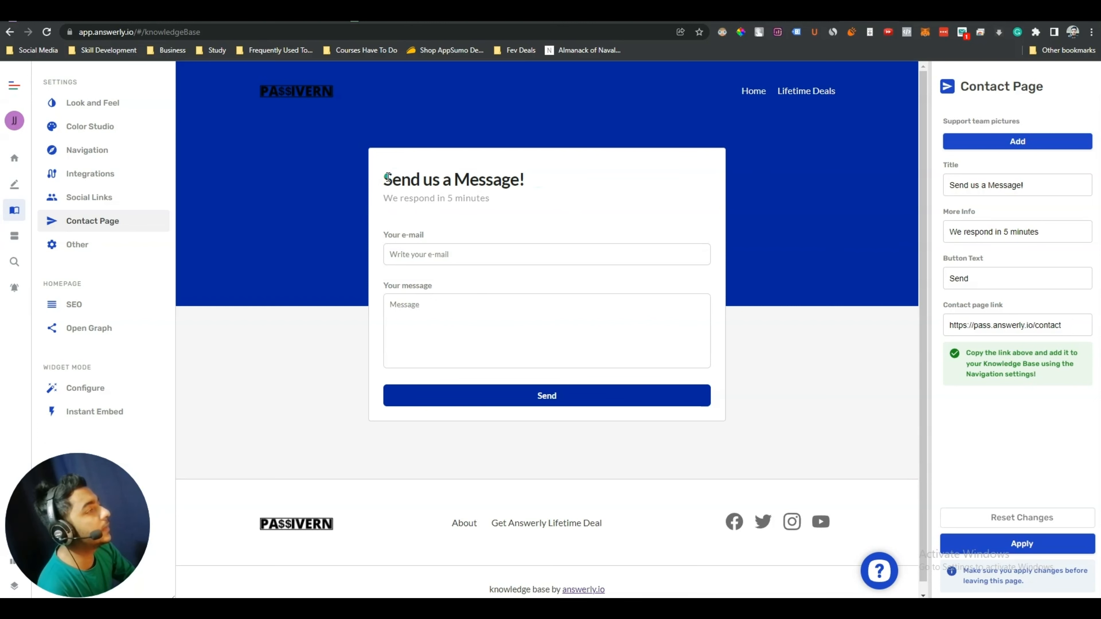
left_click_drag(388, 177, 532, 185)
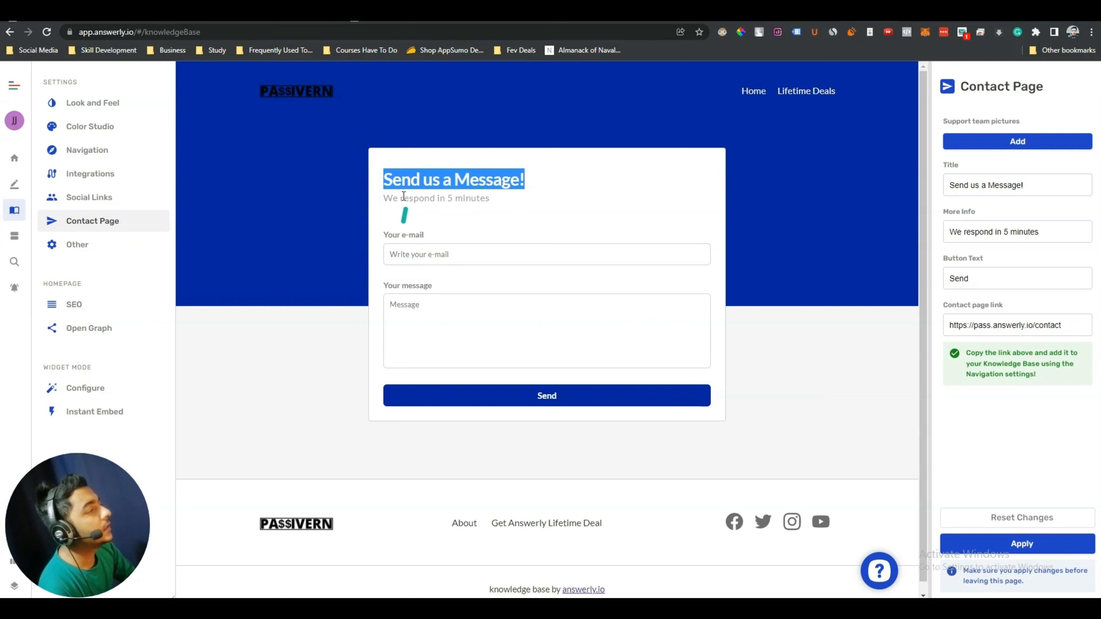
left_click_drag(392, 181, 526, 185)
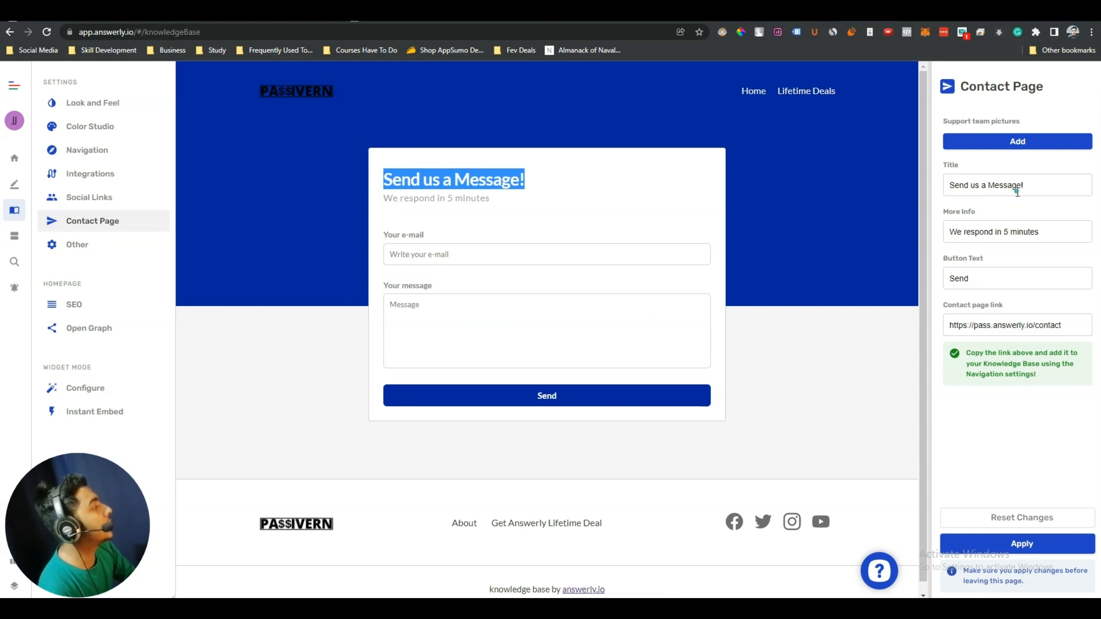
left_click_drag(1045, 186, 943, 187)
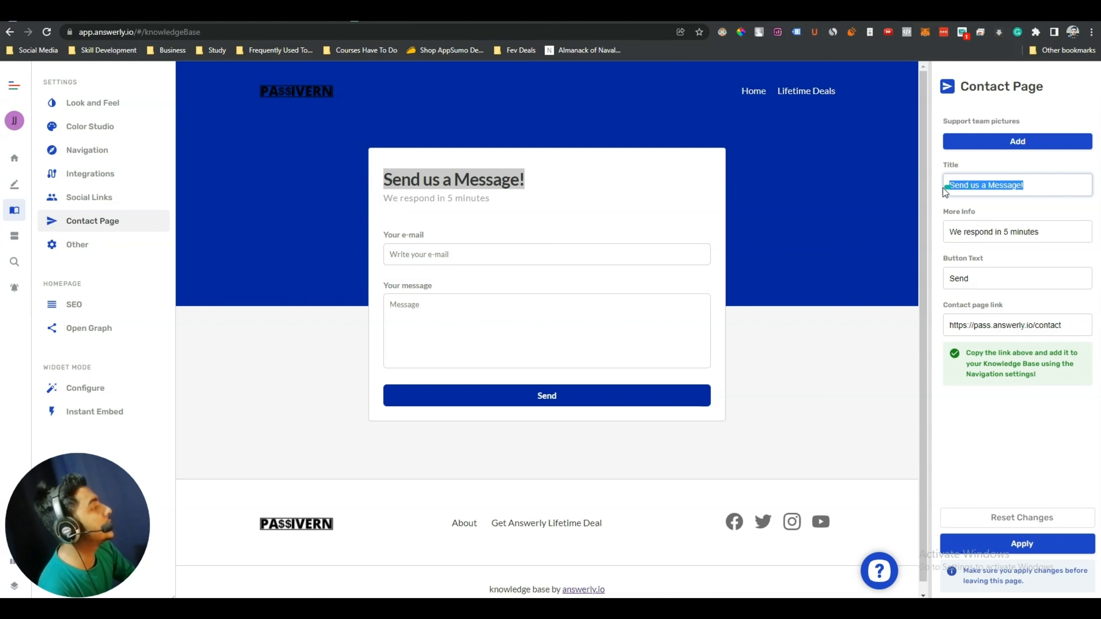
triple_click(992, 234)
left_click(1028, 232)
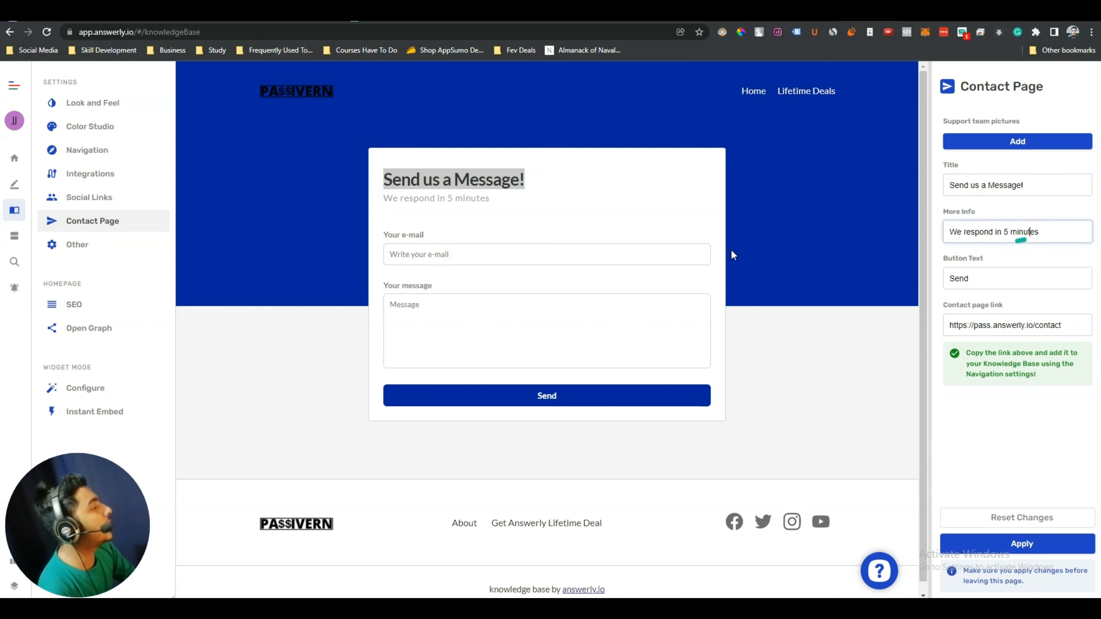
triple_click(436, 200)
left_click(476, 255)
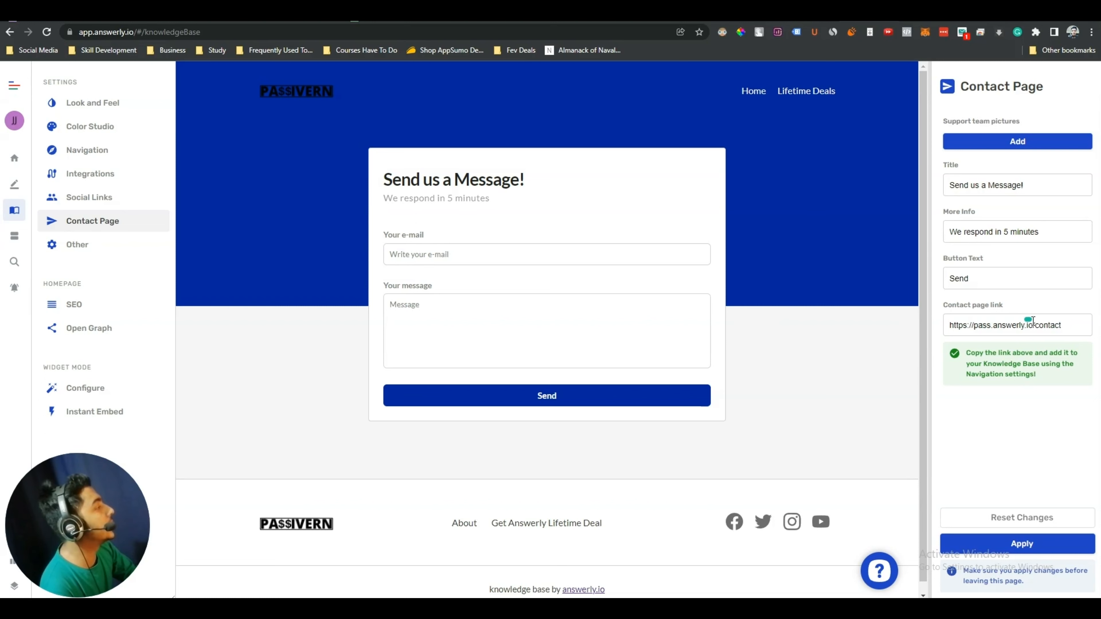
double_click(978, 279)
left_click(978, 280)
double_click(978, 280)
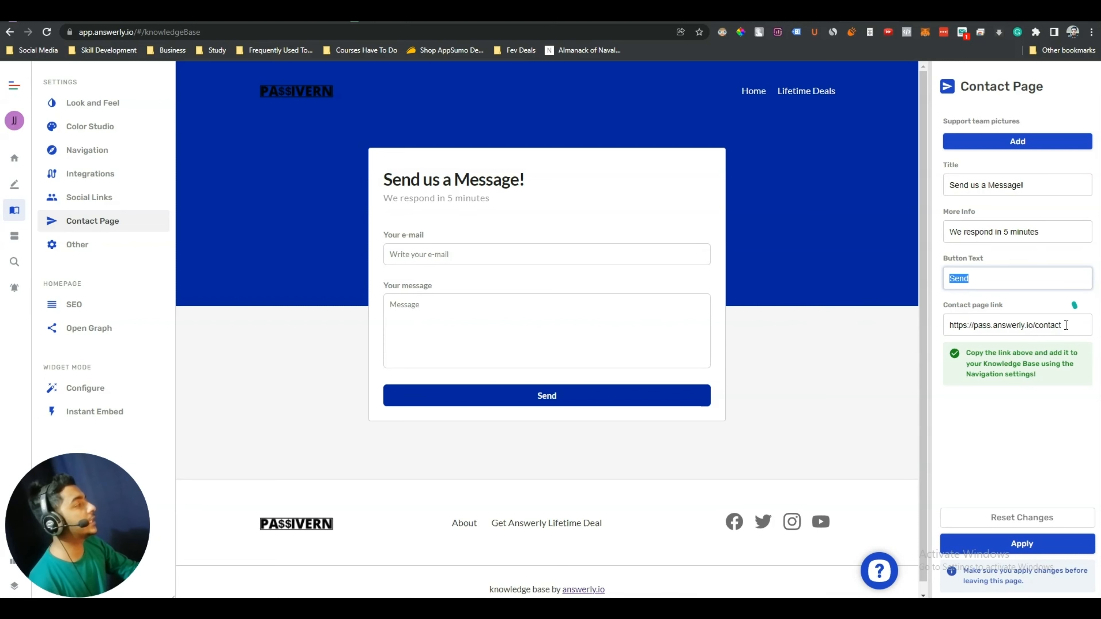
triple_click(995, 325)
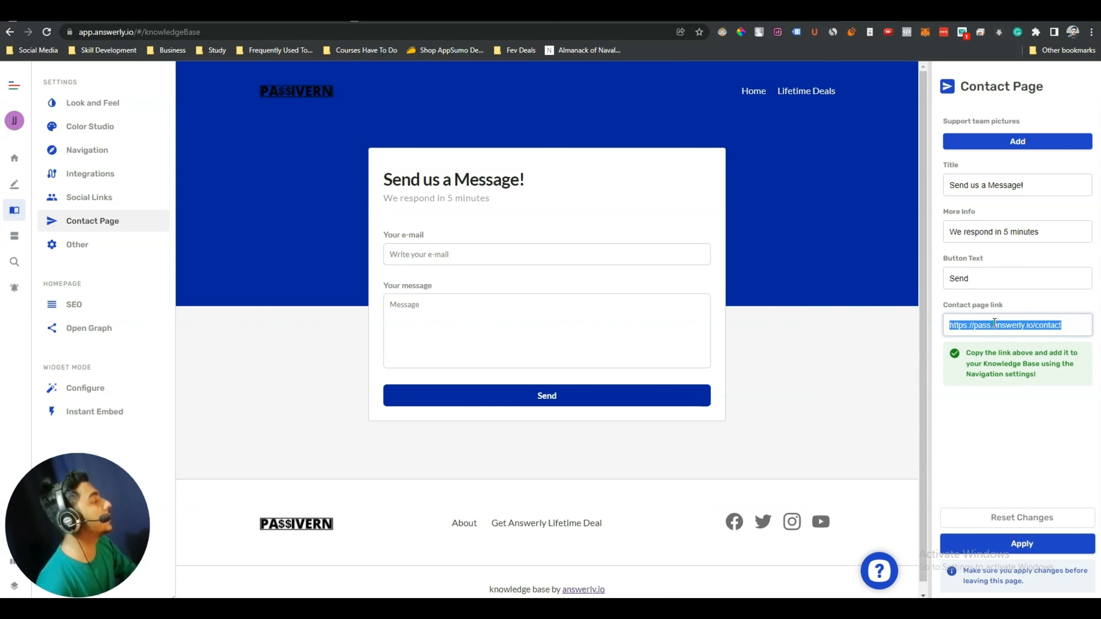
right_click(999, 326)
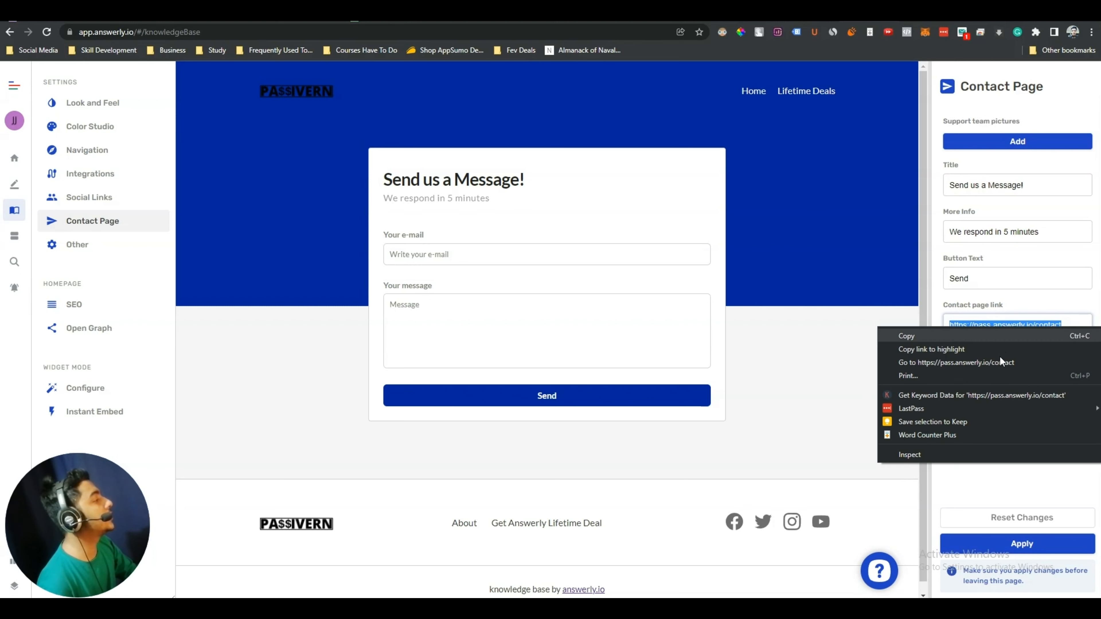
left_click(985, 362)
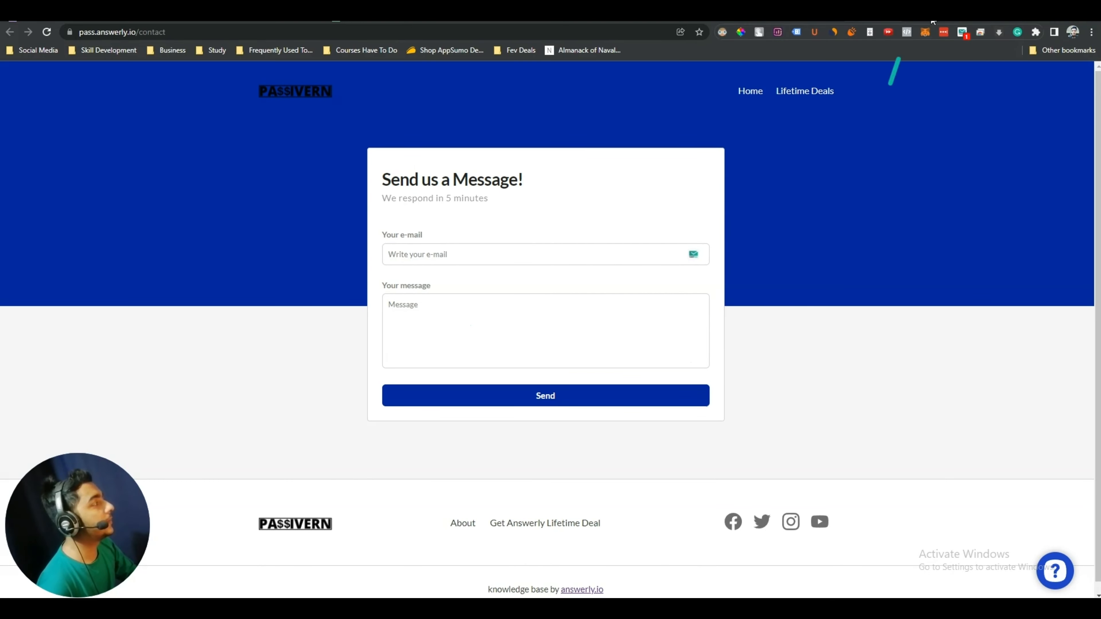
left_click(802, 12)
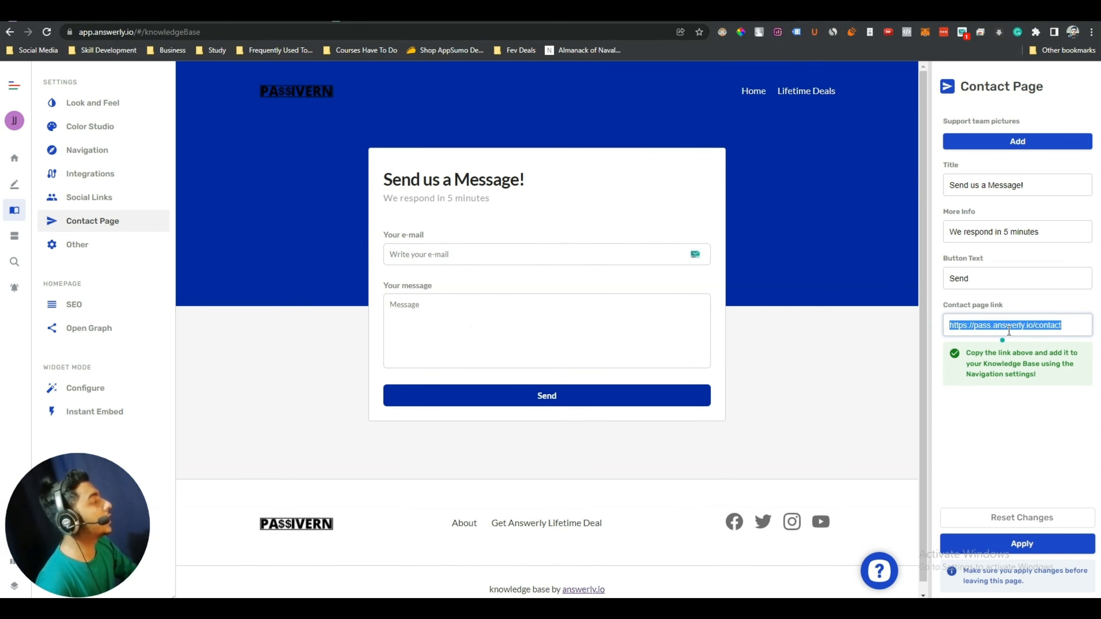
double_click(1020, 324)
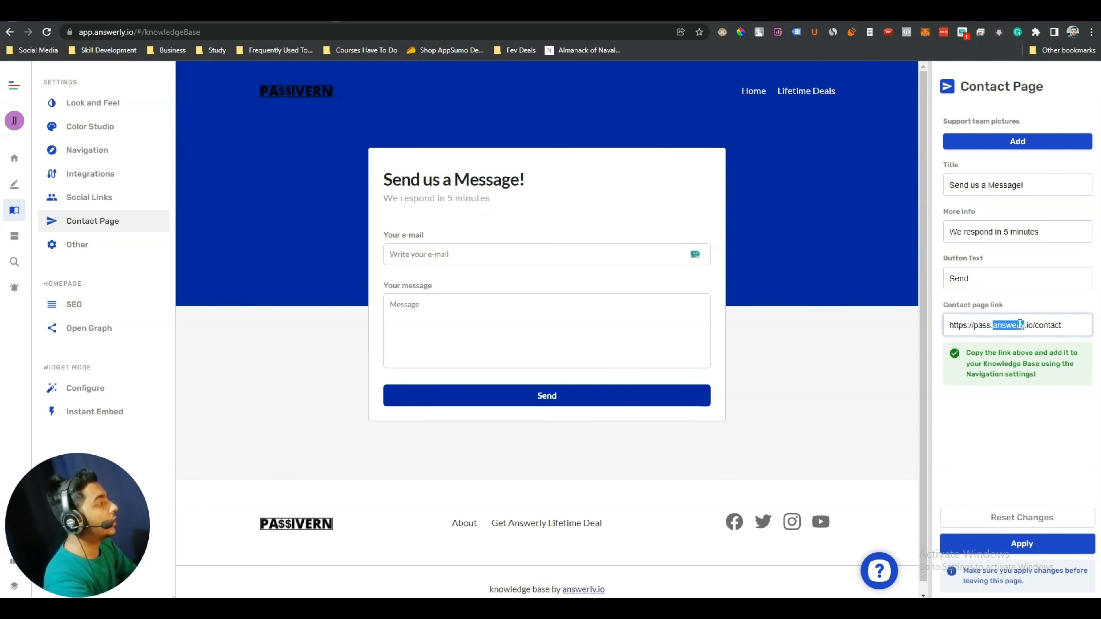
triple_click(1020, 325)
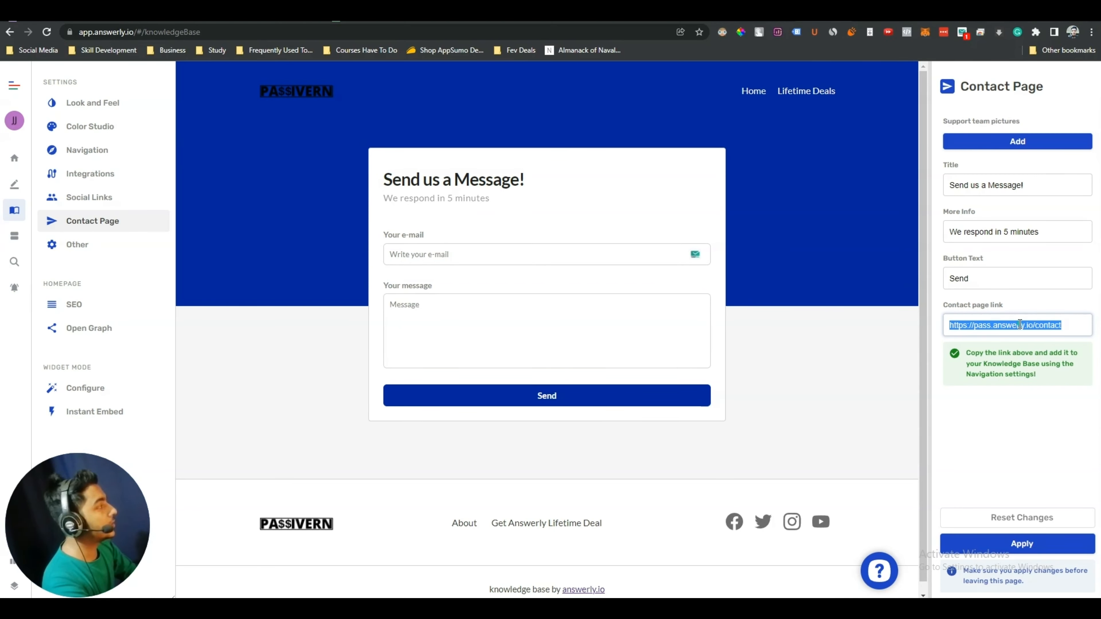
left_click(1020, 324)
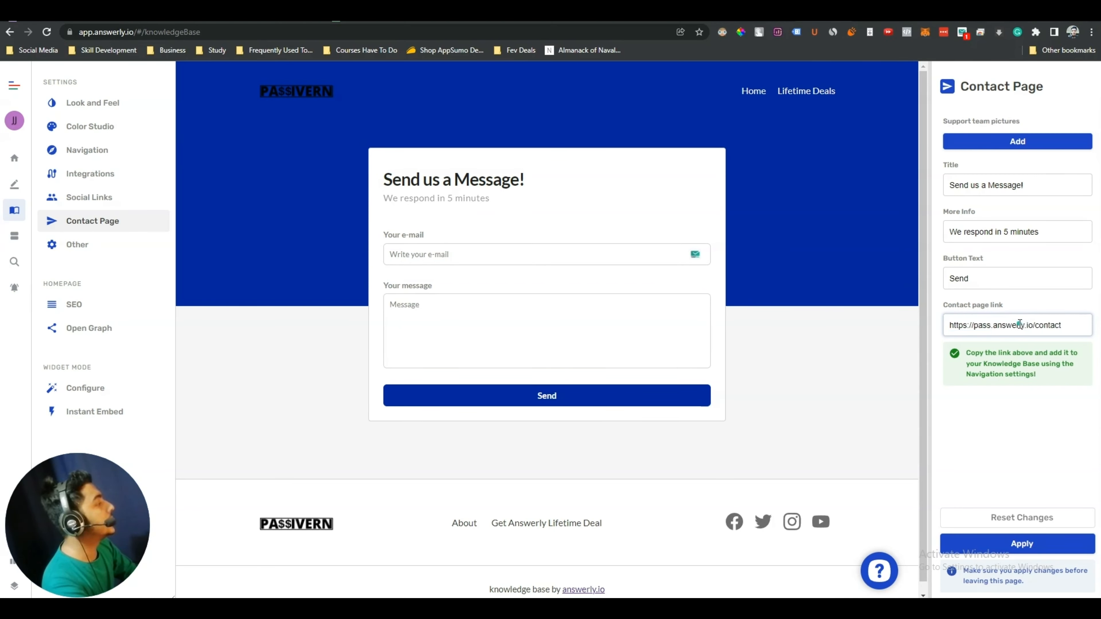
left_click(1023, 544)
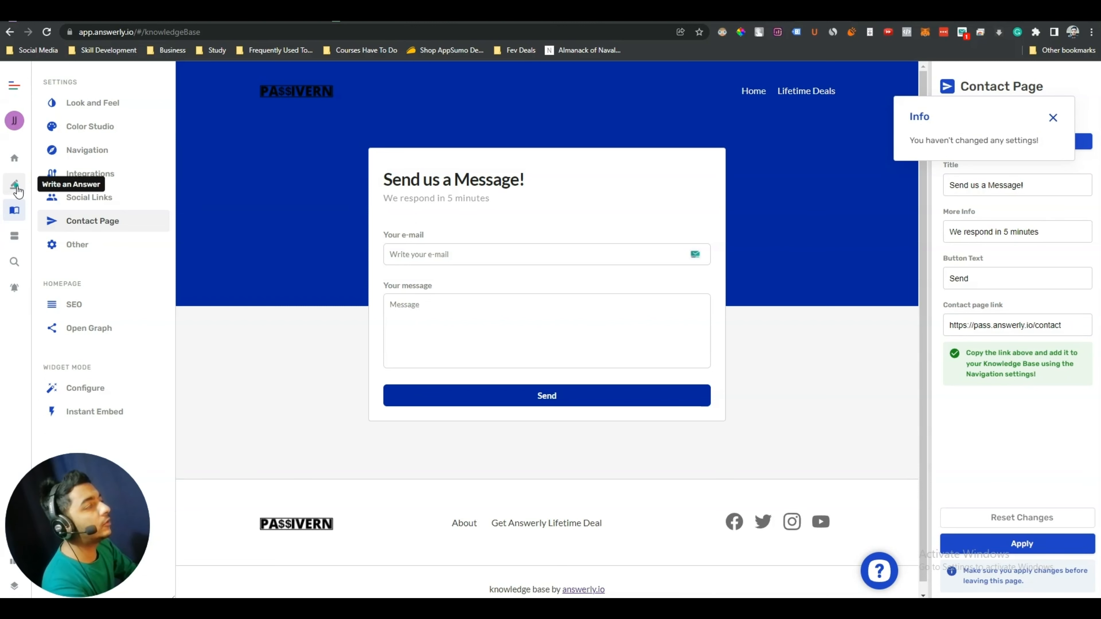
Add a 'Contact' footer link with the pasted contact page URL in Navigation
left_click(92, 151)
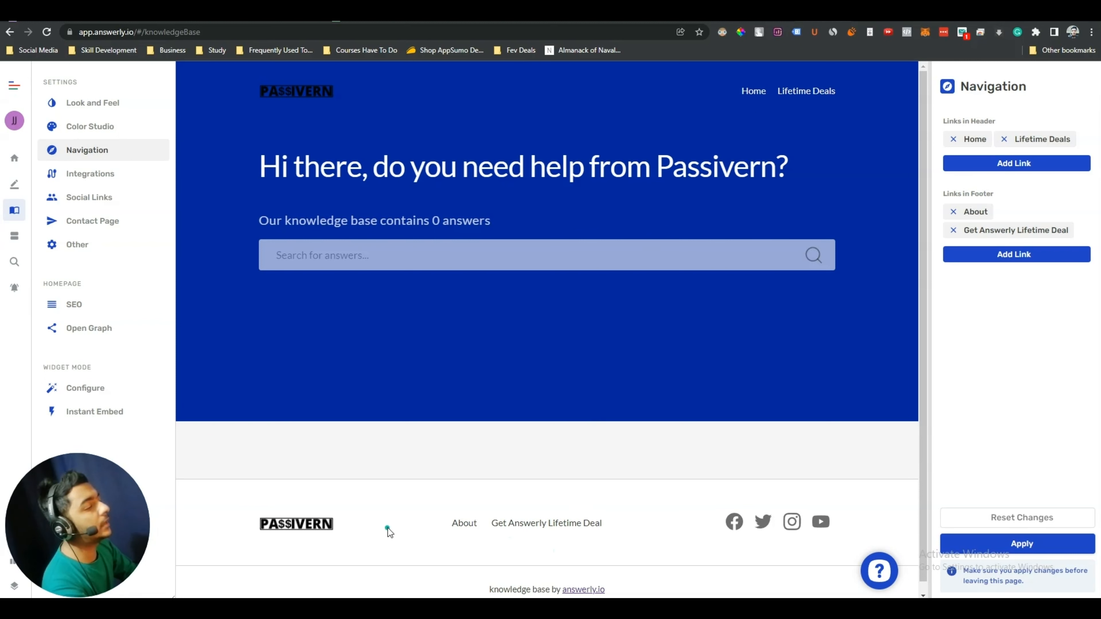
left_click(1000, 256)
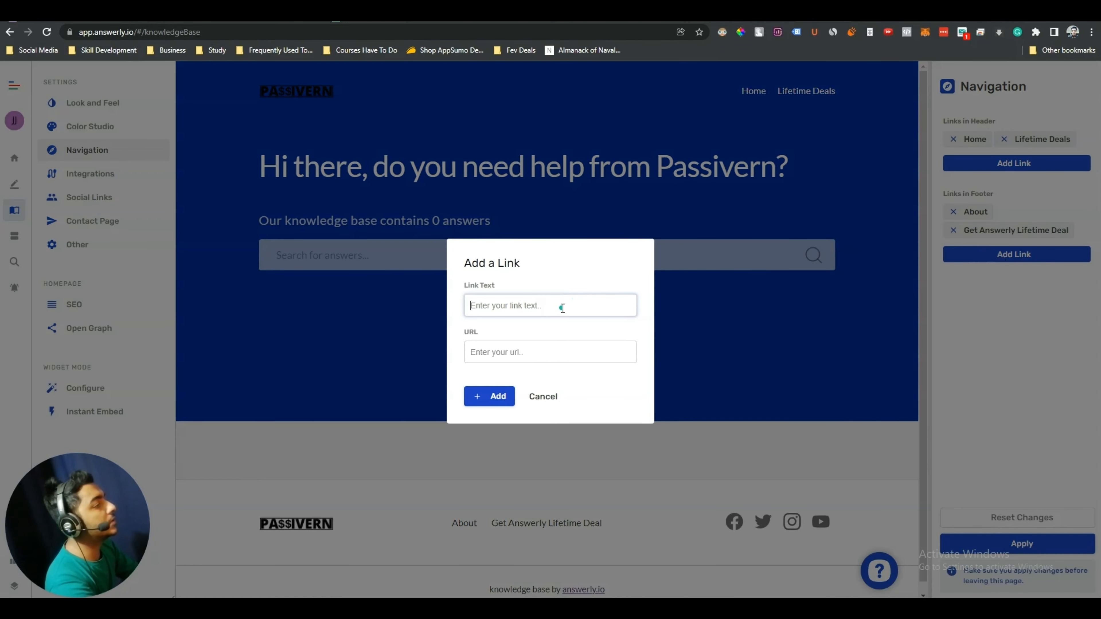
type("Contact")
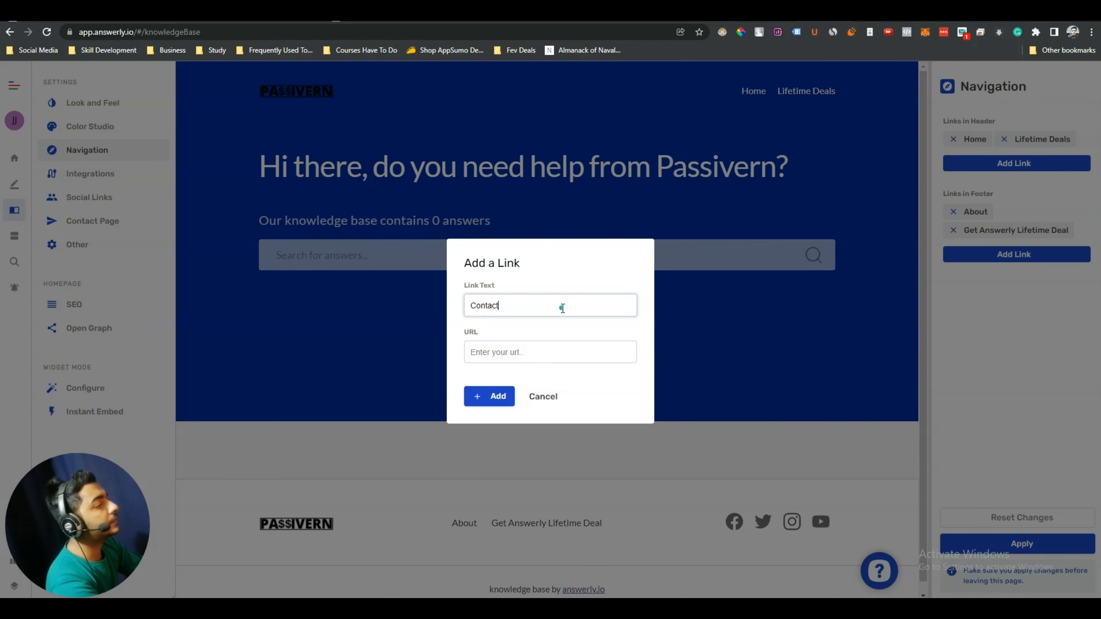
left_click(508, 347)
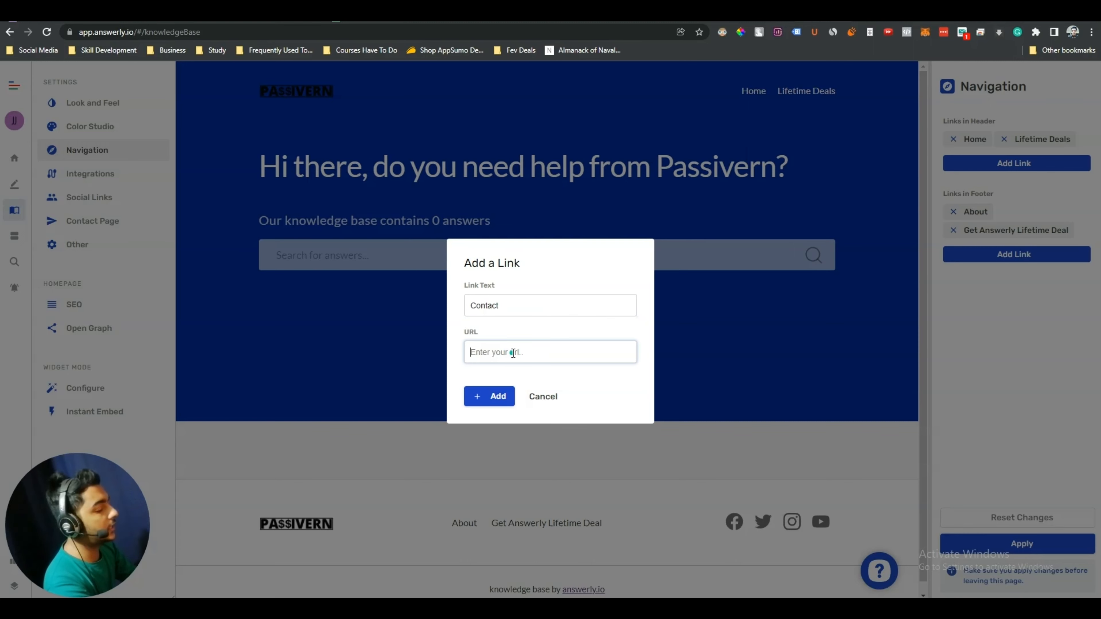
type("https://passivern.com/contact")
left_click(489, 396)
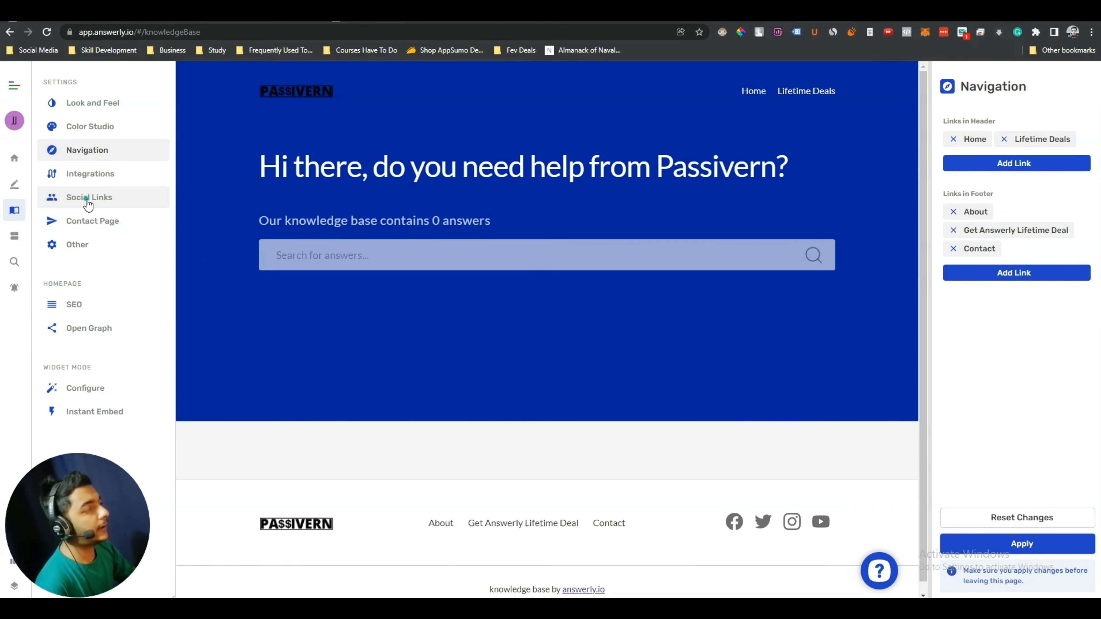
left_click(92, 221)
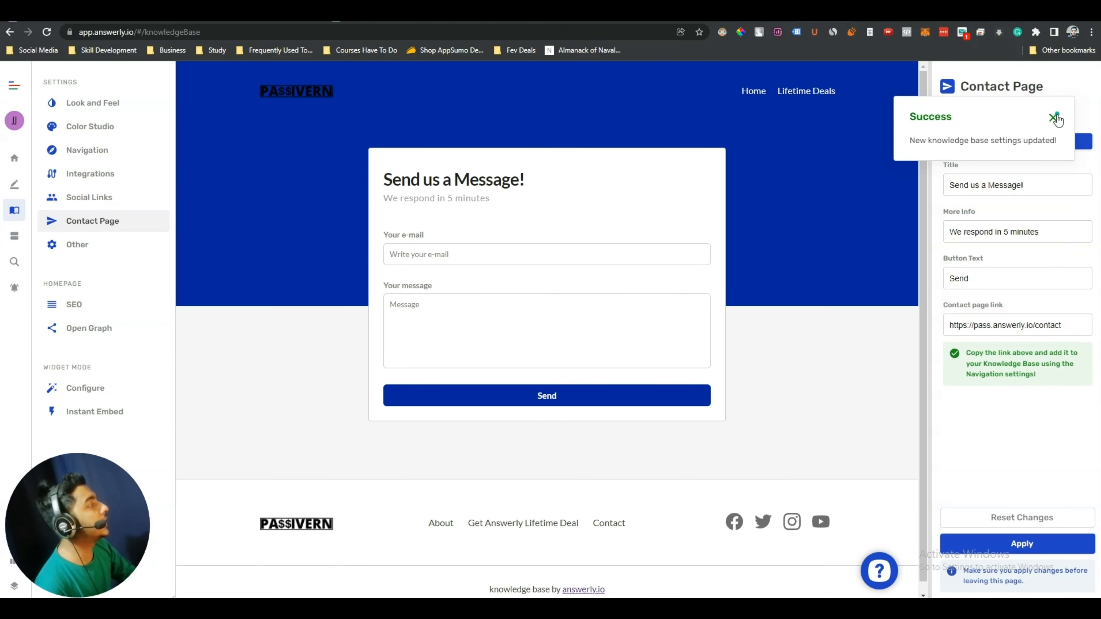
left_click(1055, 116)
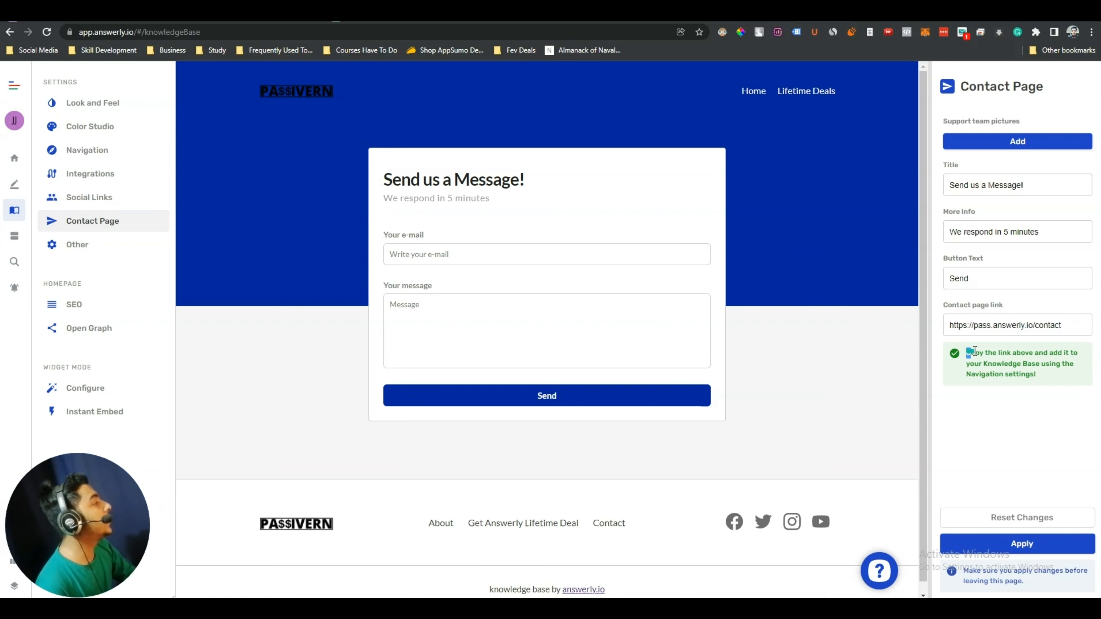
left_click_drag(967, 352, 1059, 374)
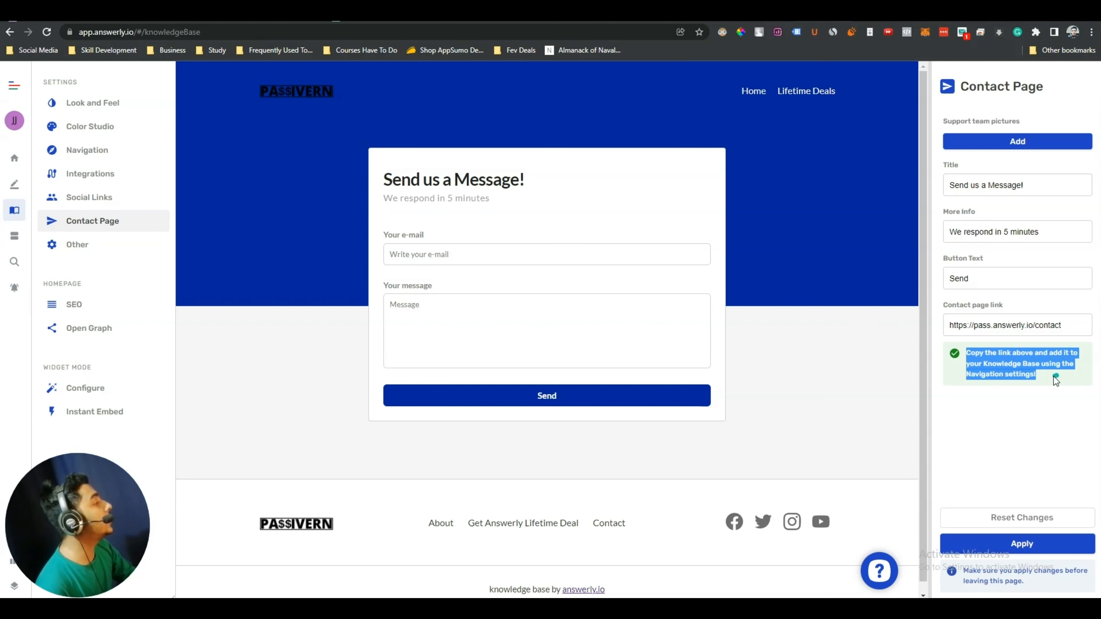
left_click(1042, 372)
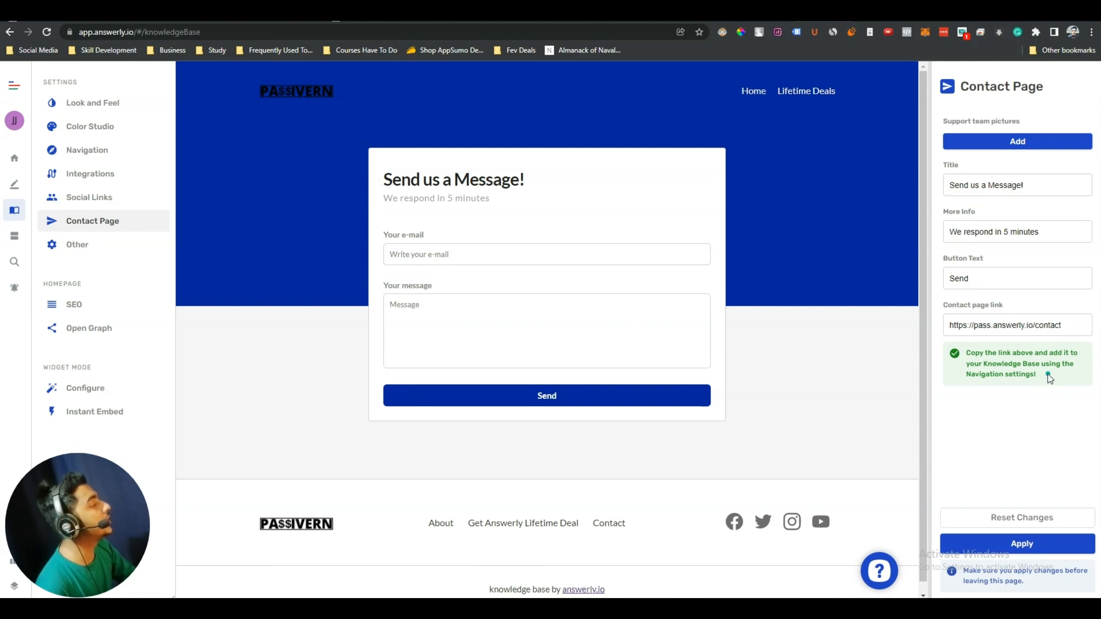
left_click_drag(1047, 375, 990, 355)
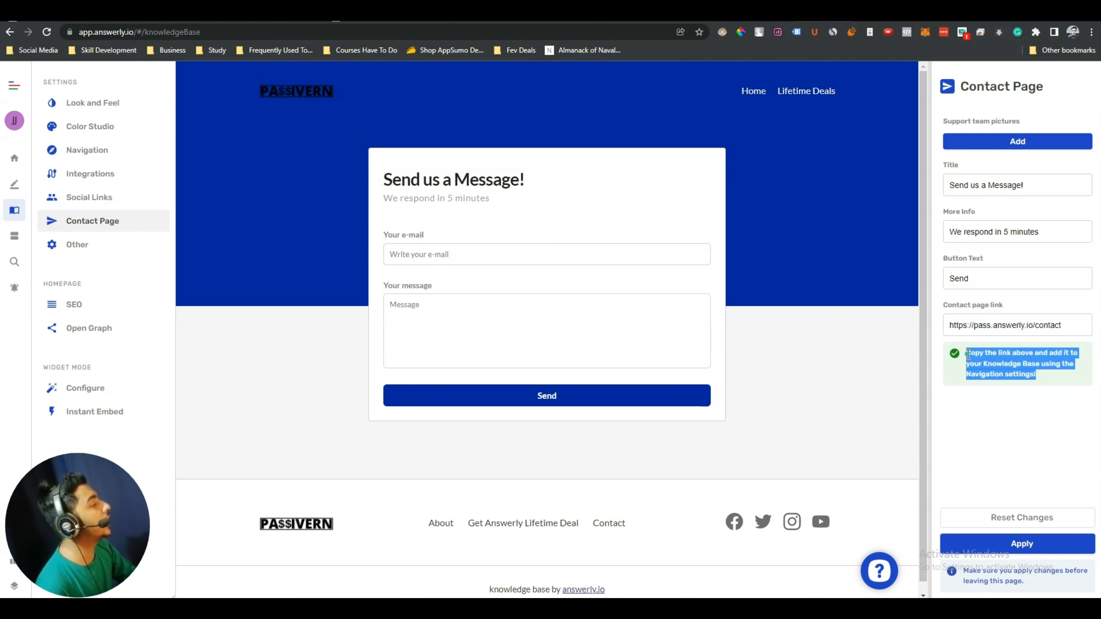
Uncheck 'Show answerly branding' in the Other settings to remove the 'knowledge base by answerly.io' footer line
left_click(89, 246)
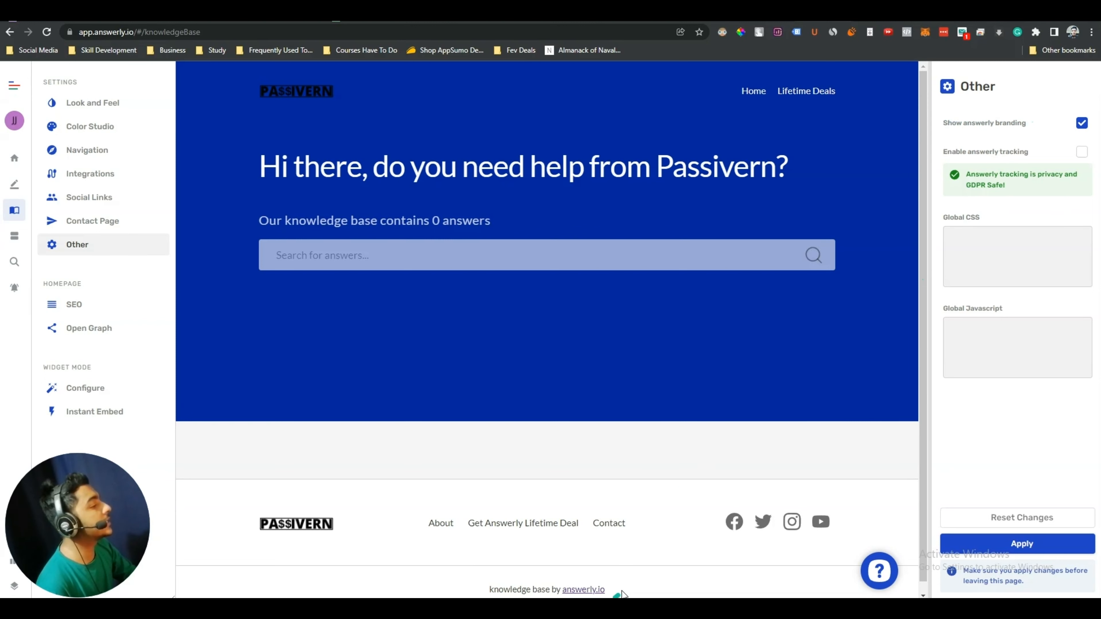
left_click_drag(622, 591, 645, 595)
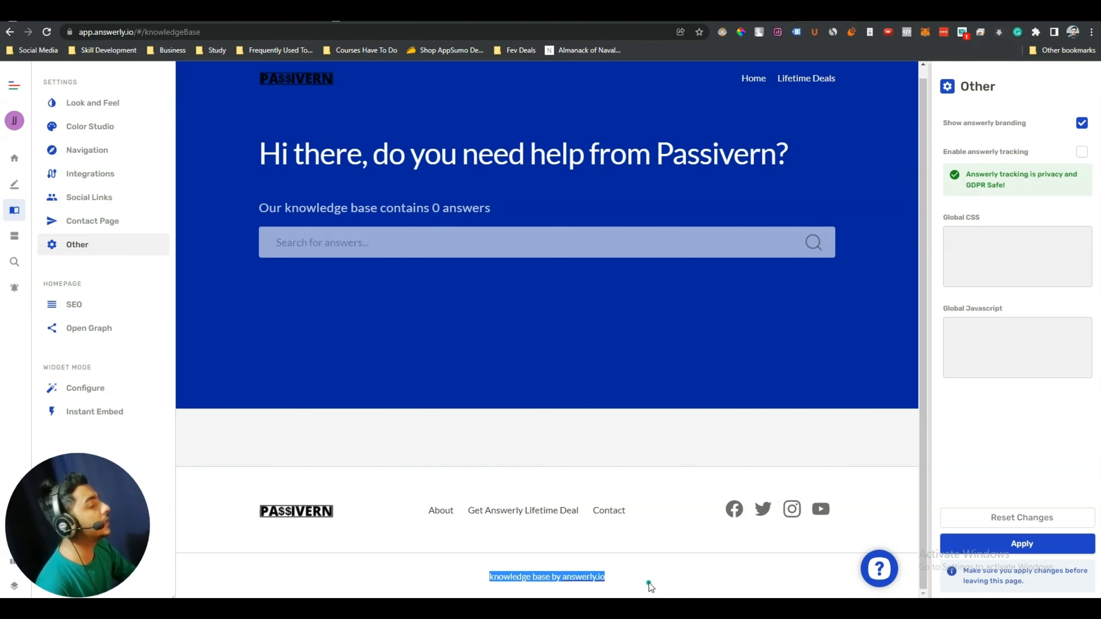
left_click(649, 581)
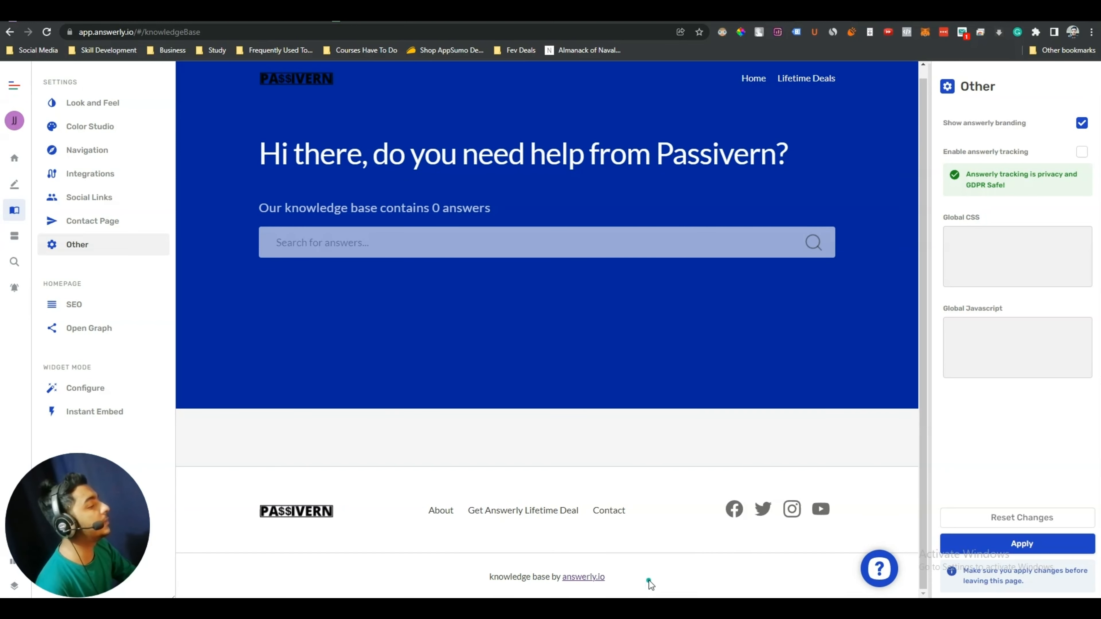
left_click(1083, 124)
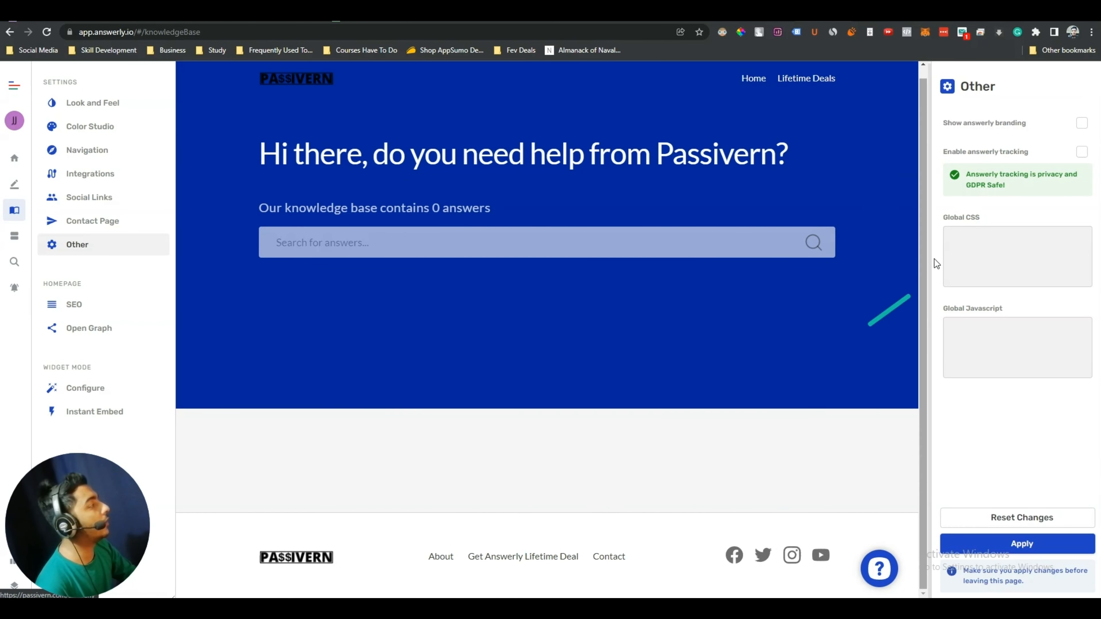
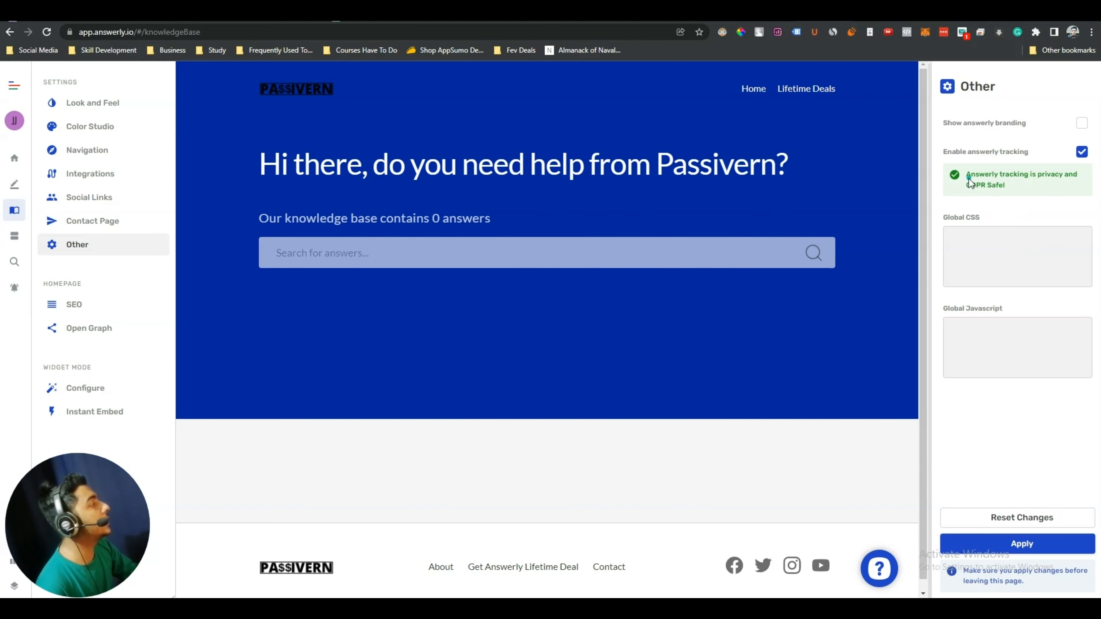
Apply the Other settings with tracking on and branding off, then go to SEO
left_click_drag(970, 176, 1008, 184)
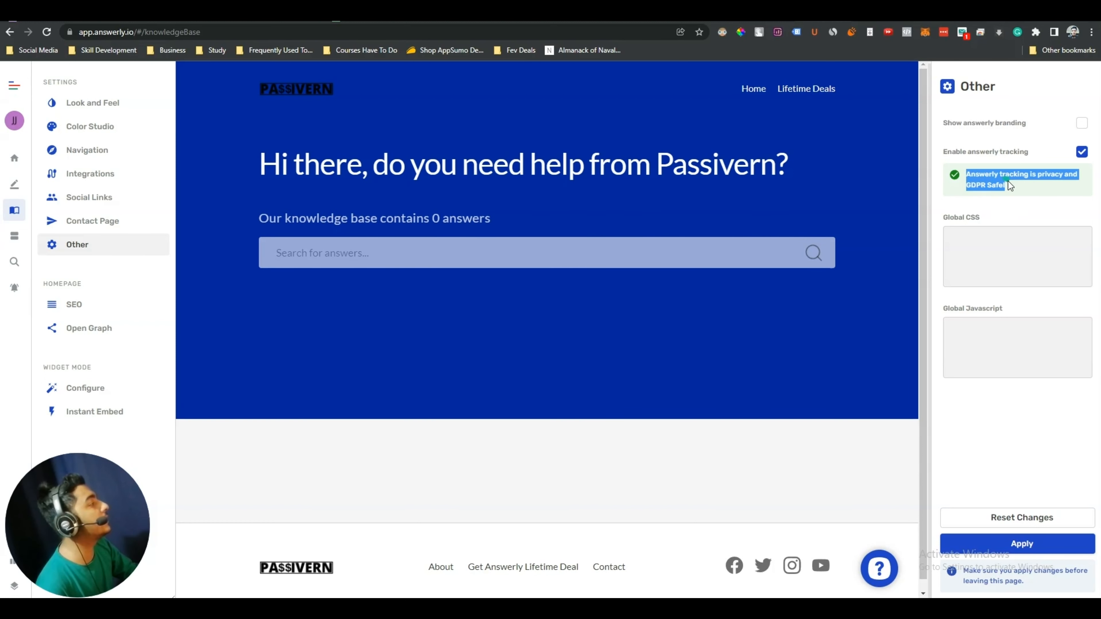
left_click(1009, 182)
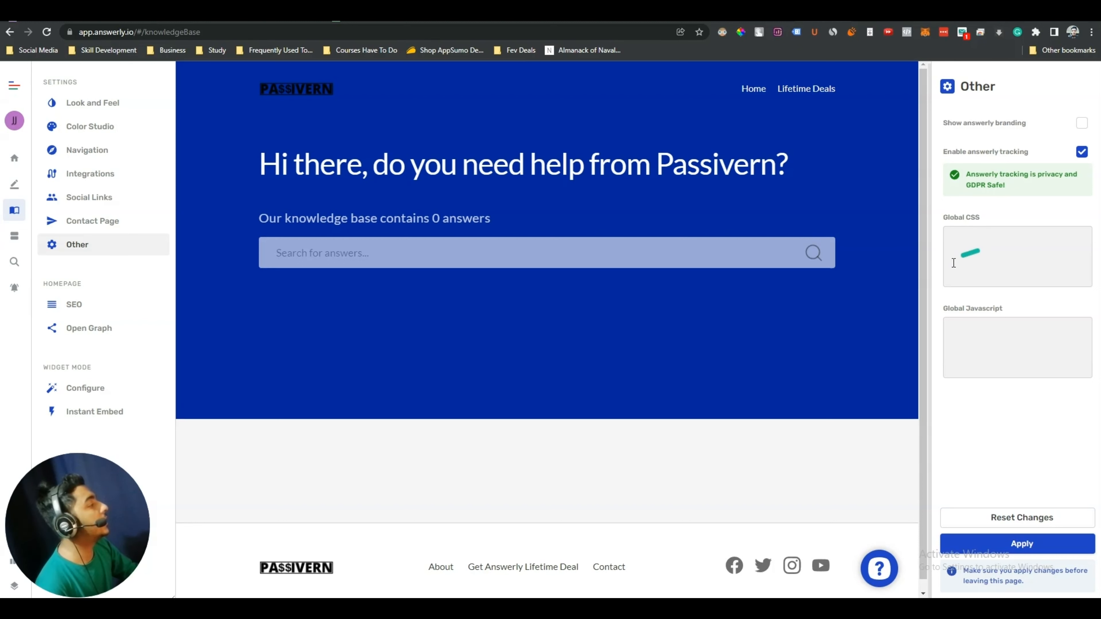
left_click(975, 269)
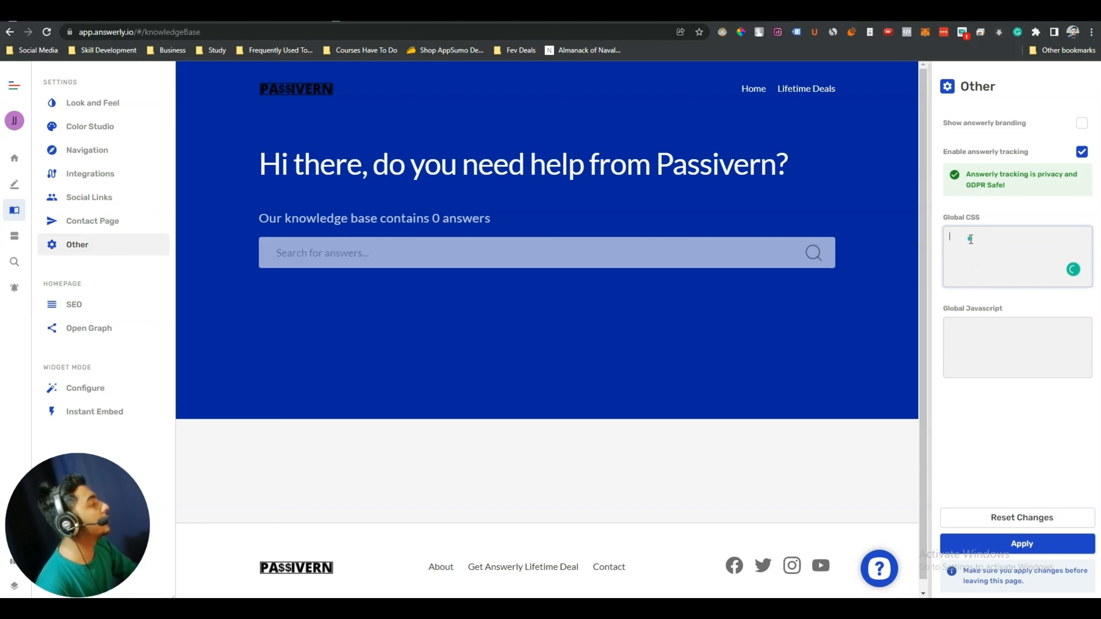
left_click(973, 334)
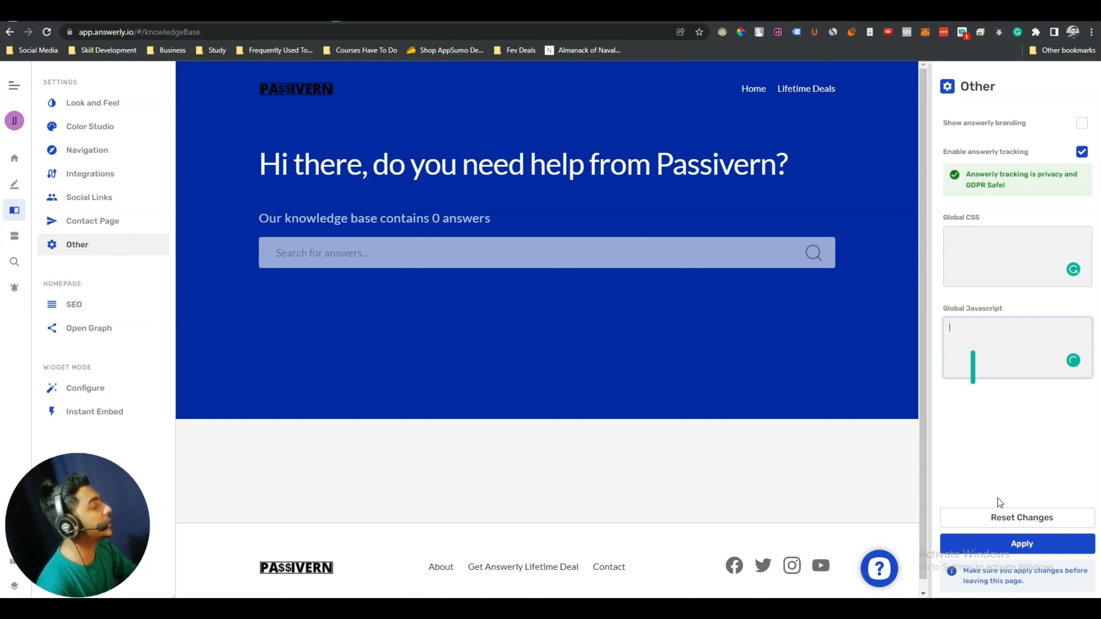
left_click(1042, 553)
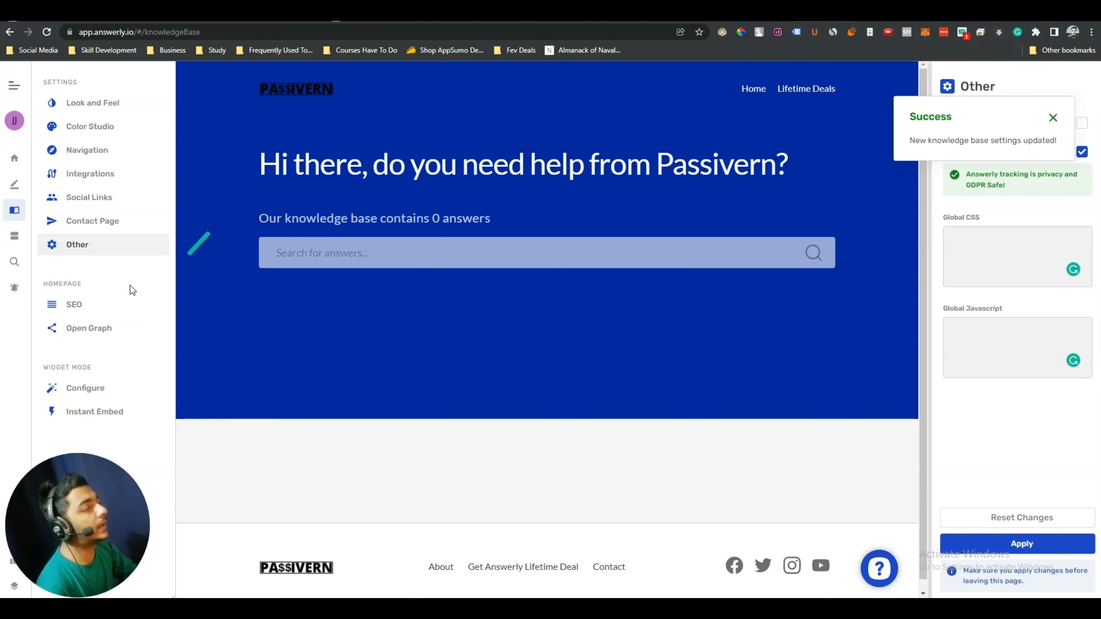
left_click(74, 305)
Set homepage SEO title and keywords to 'Passivern', description 'Passivern is A Software review blog', and apply
left_click(1053, 118)
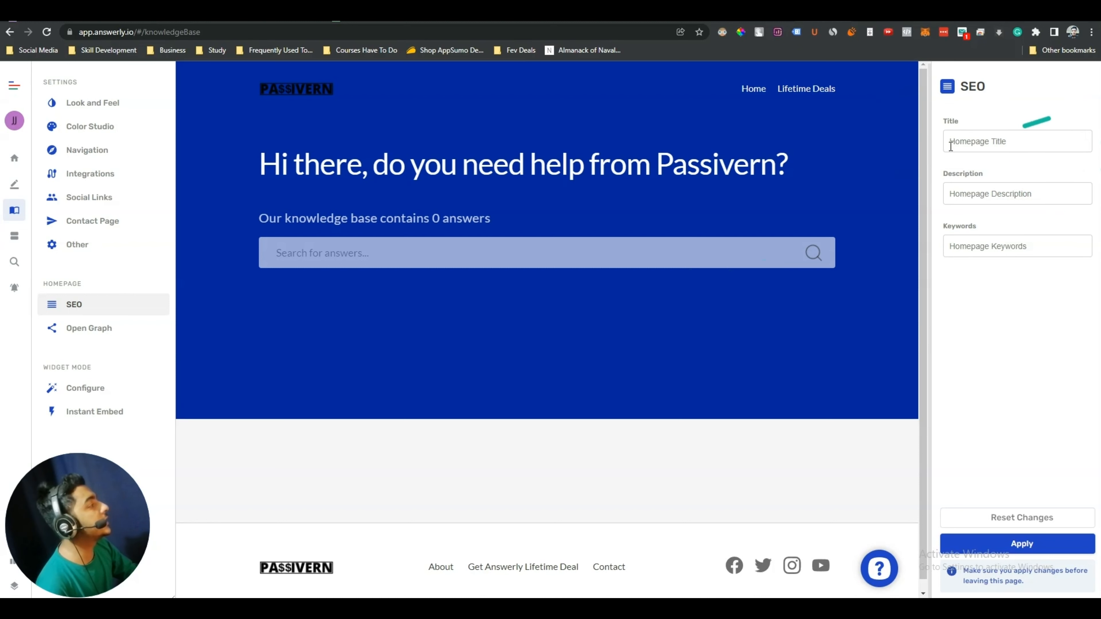
left_click(953, 139)
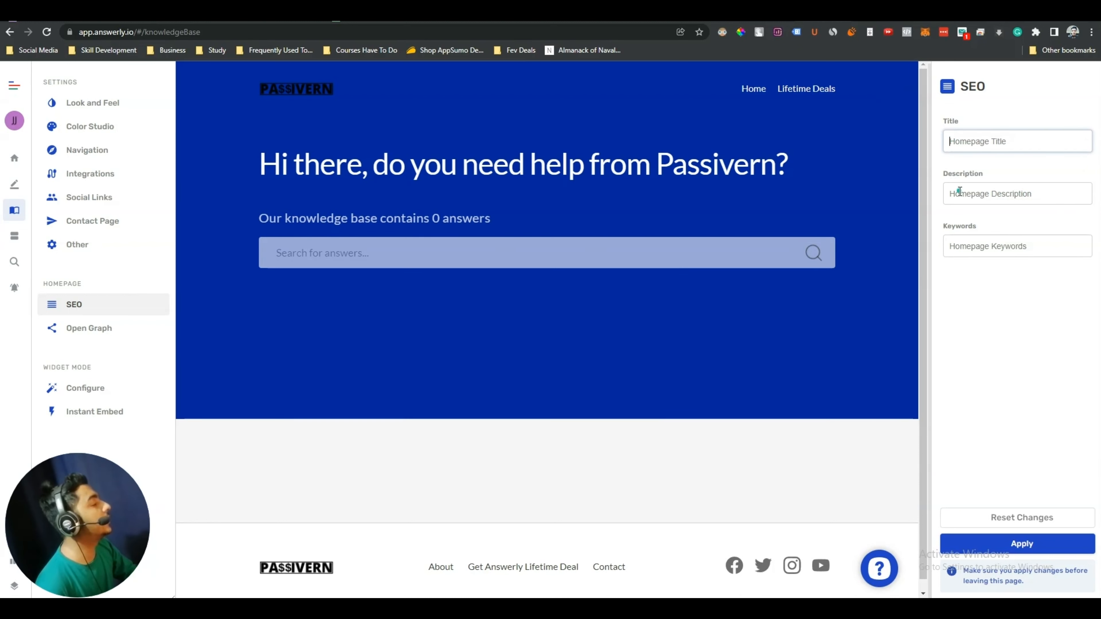
left_click(972, 245)
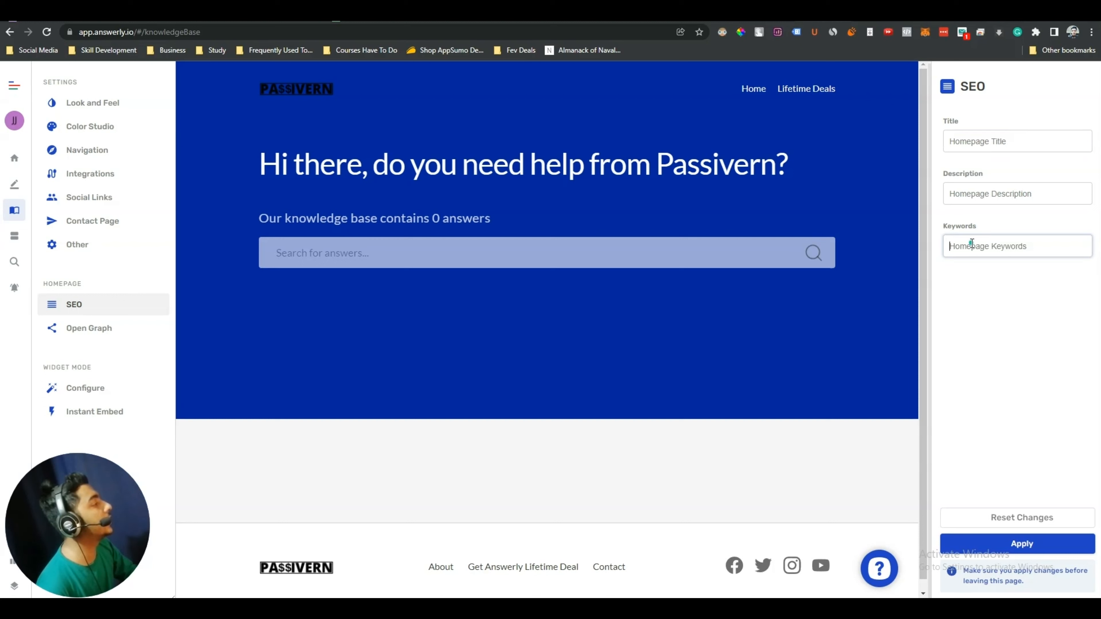
left_click(969, 136)
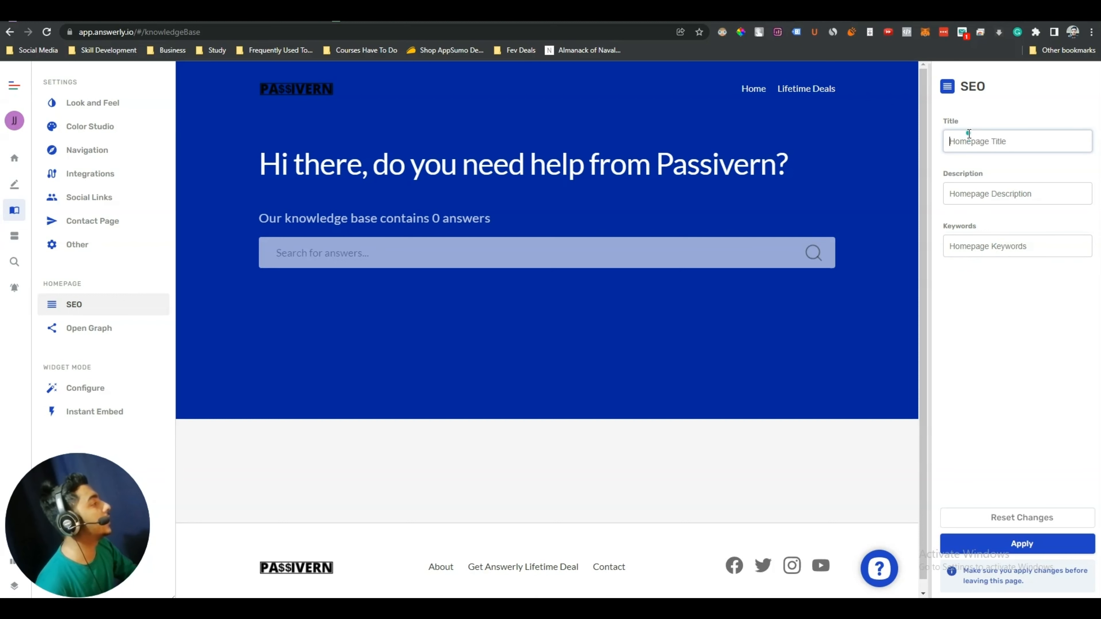
type("Passivern")
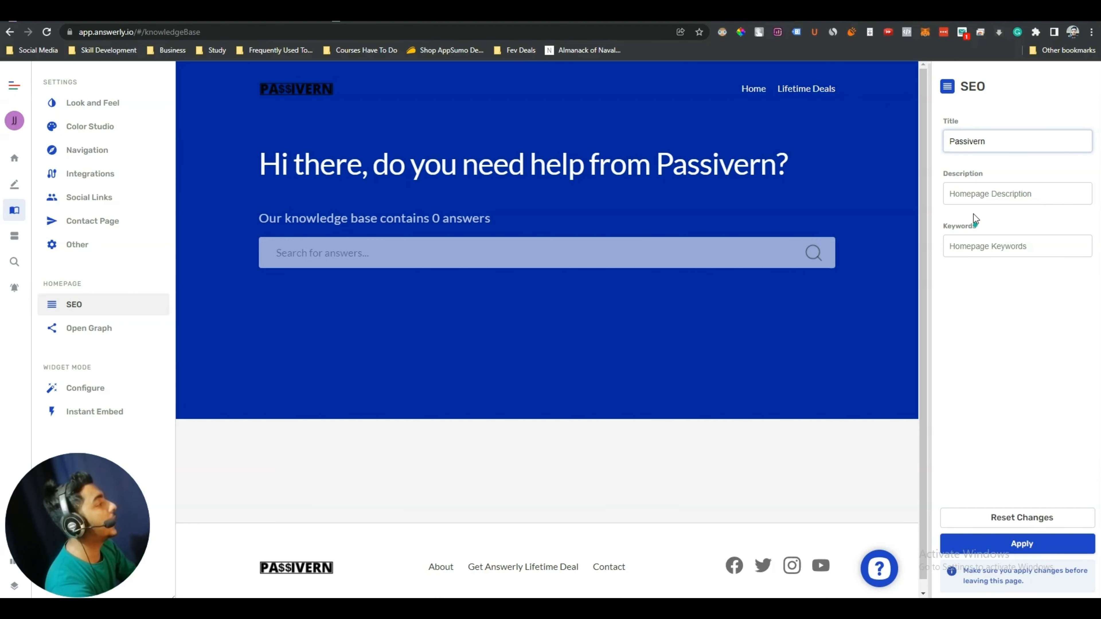
left_click(985, 201)
type("Passiver")
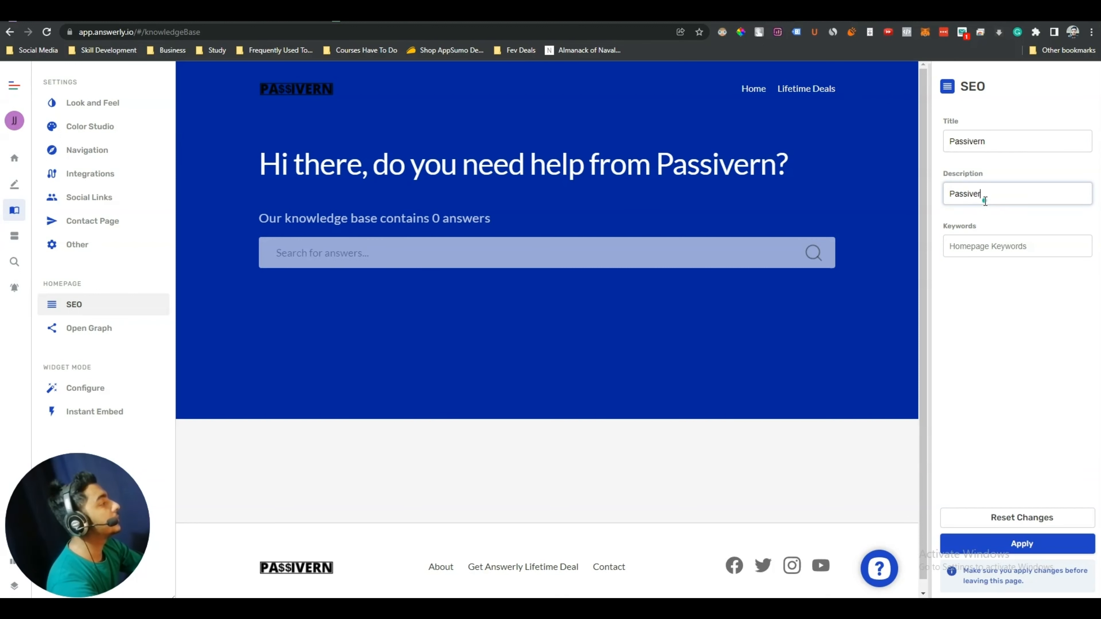
type("n is A Software review blog")
left_click(981, 238)
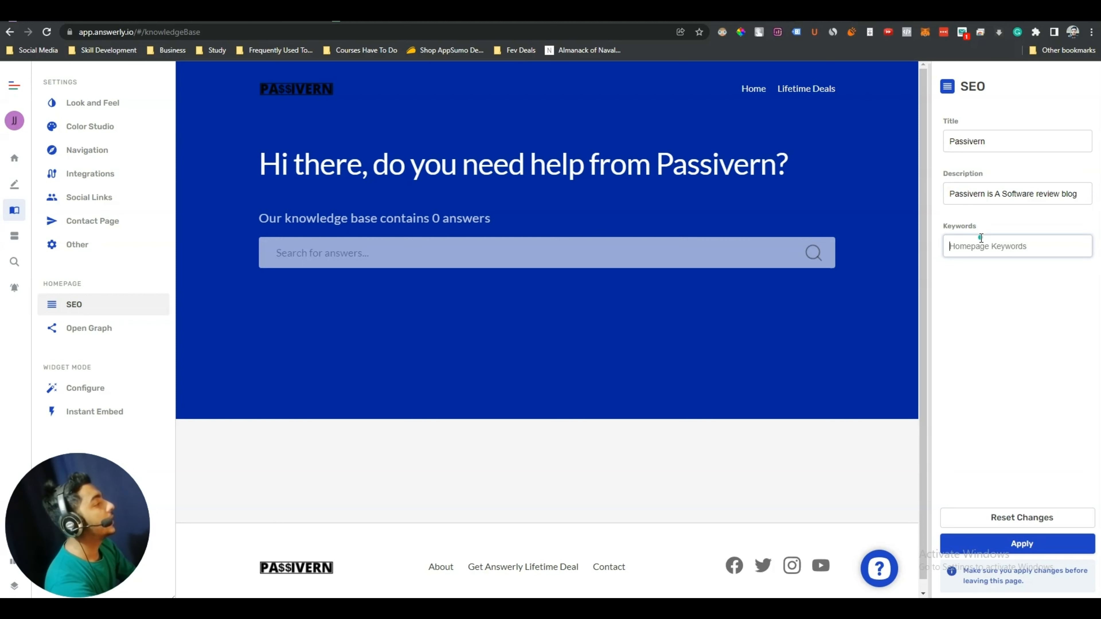
type("Pass")
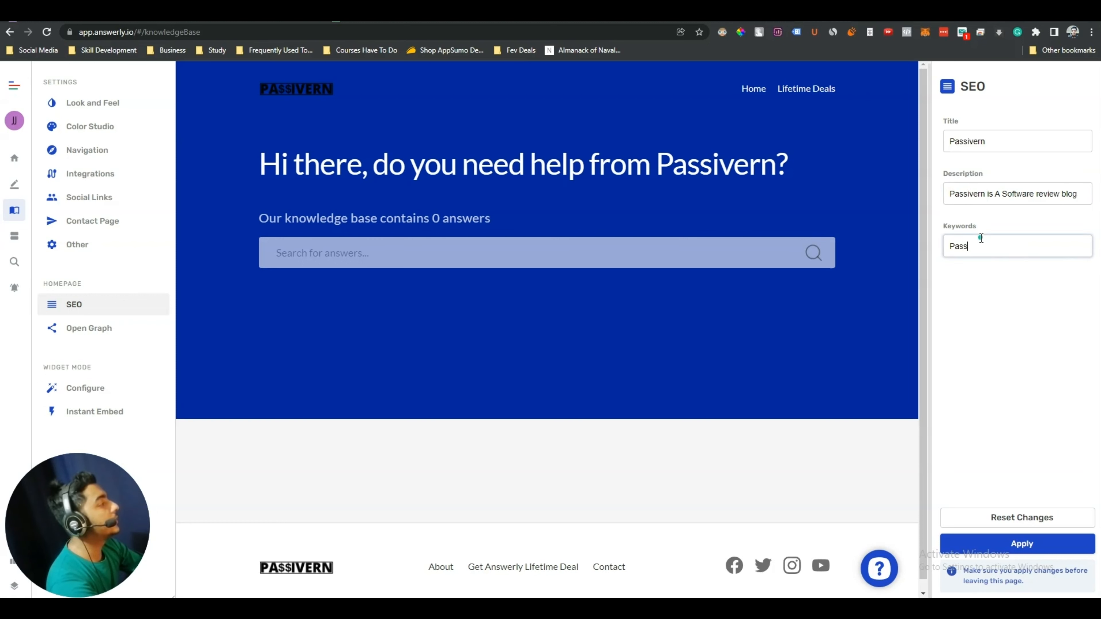
type("ivern")
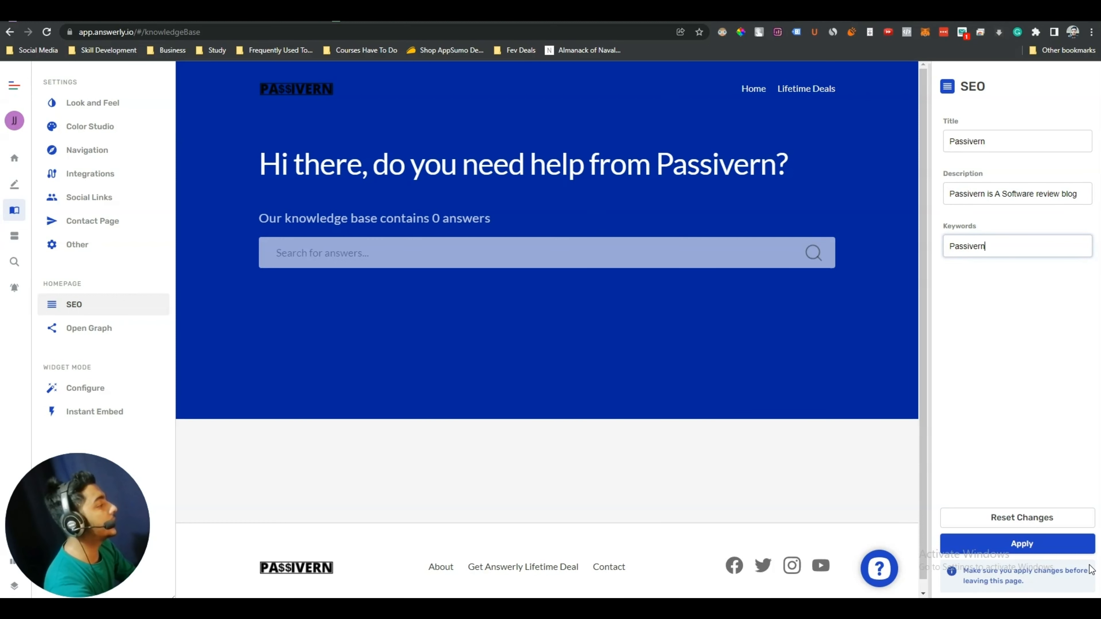
left_click(1040, 543)
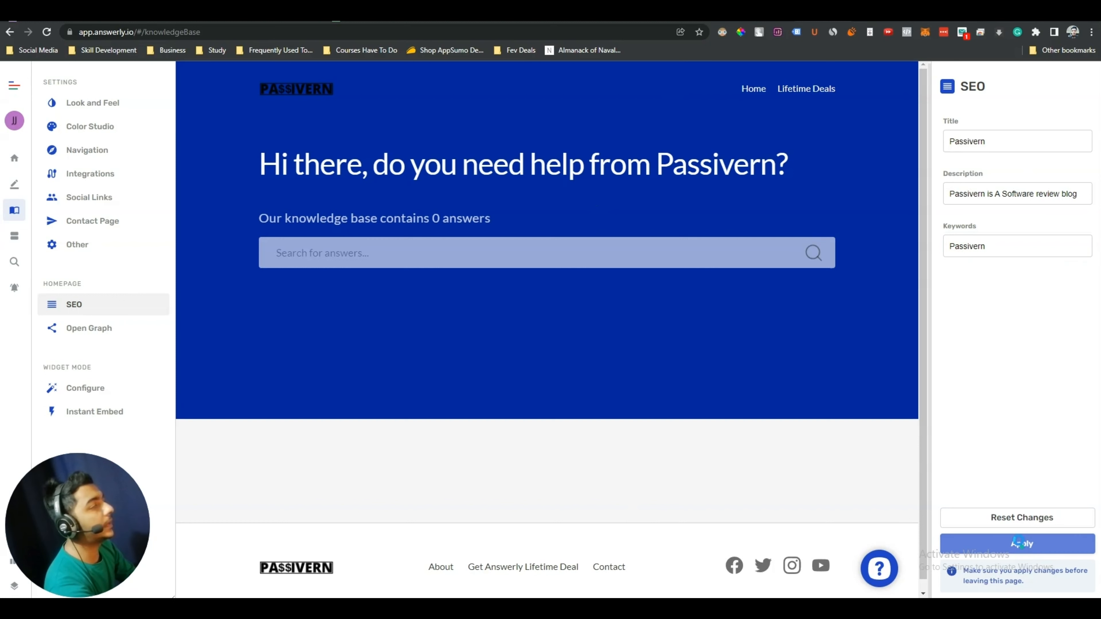
left_click(94, 329)
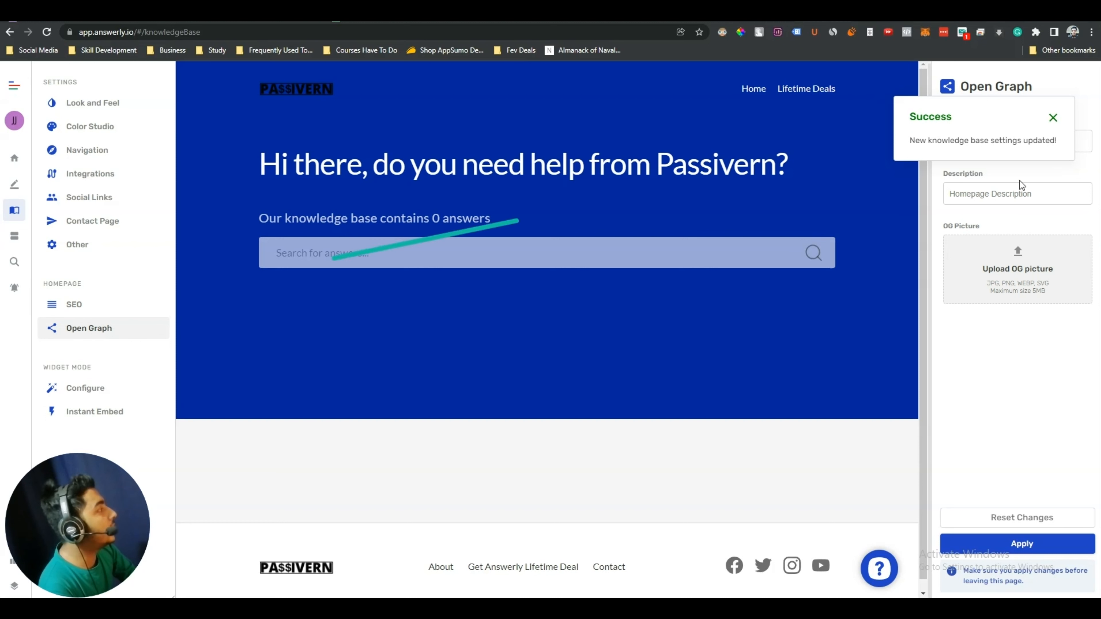
Dismiss the Success notice and open the widget's Configure settings
left_click(1053, 117)
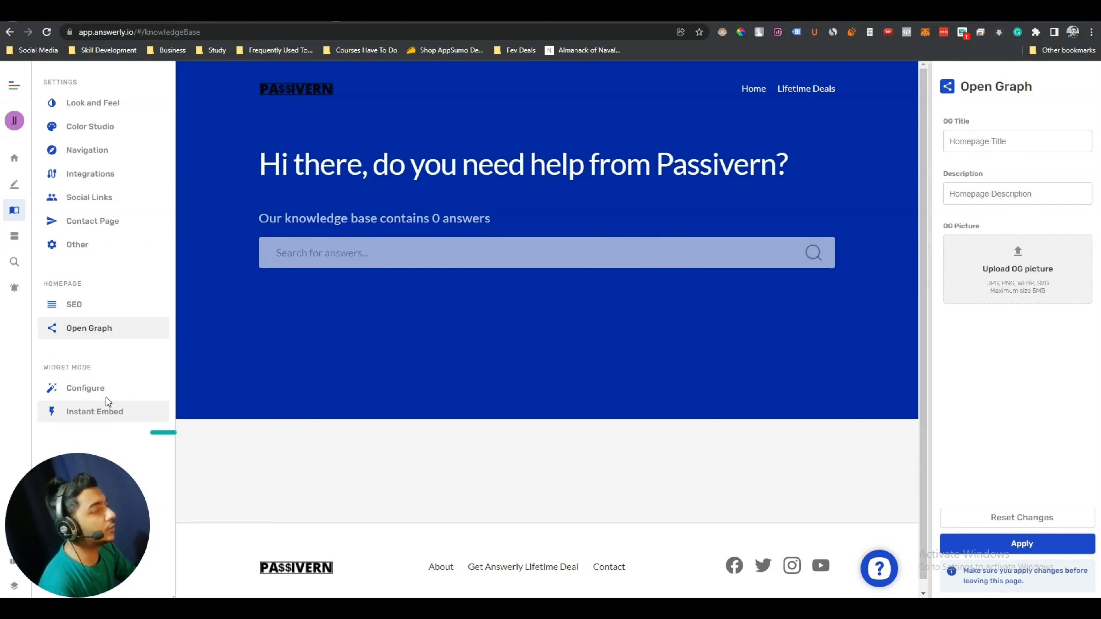
left_click(85, 392)
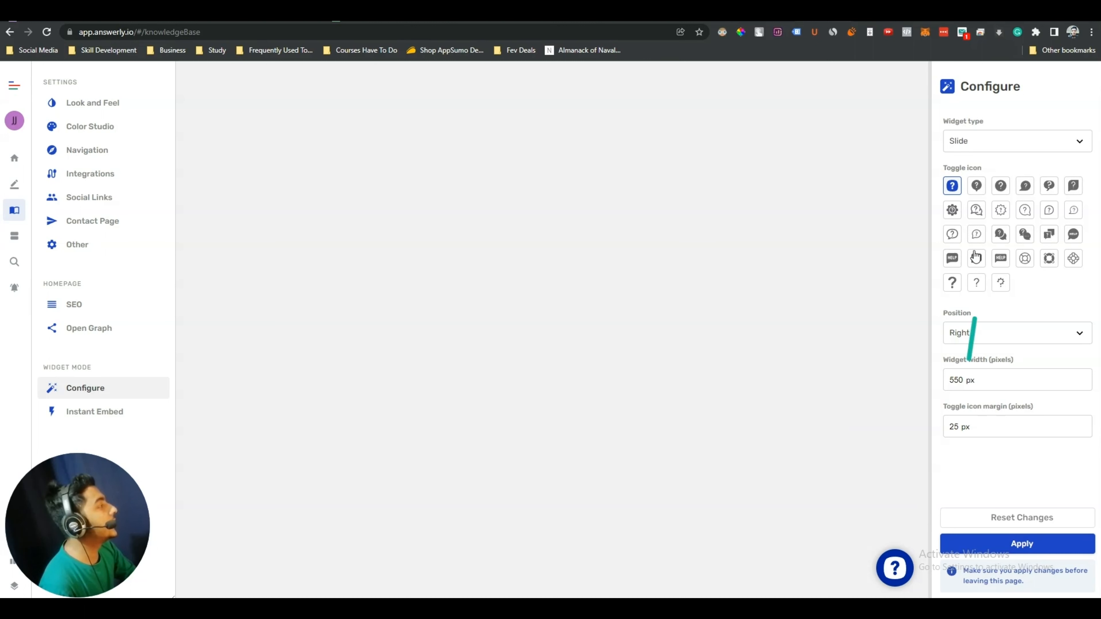
Preview the widget, try several toggle icons, and settle on the HELP speech-bubble icon
left_click(894, 565)
left_click(894, 565)
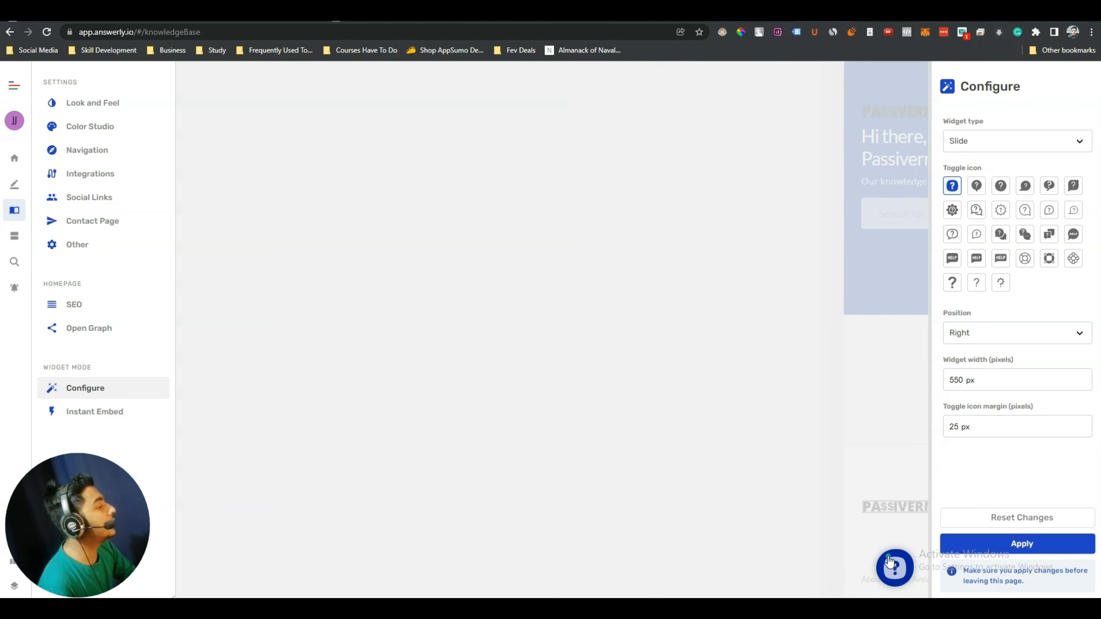
left_click(976, 186)
left_click(1002, 186)
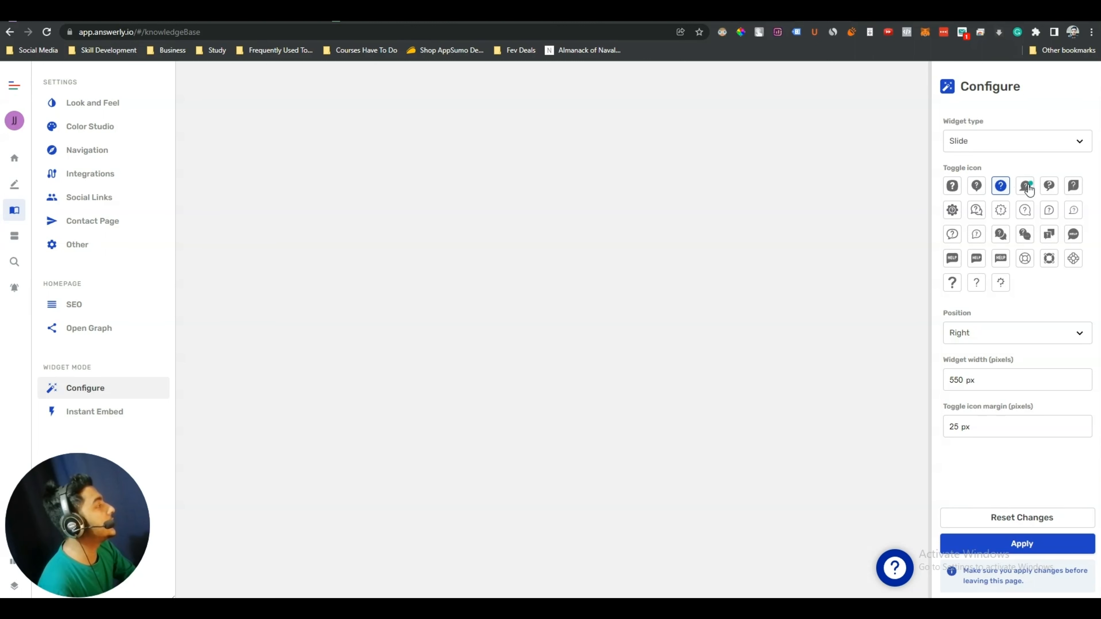
left_click(1027, 187)
left_click(1050, 188)
left_click(1071, 189)
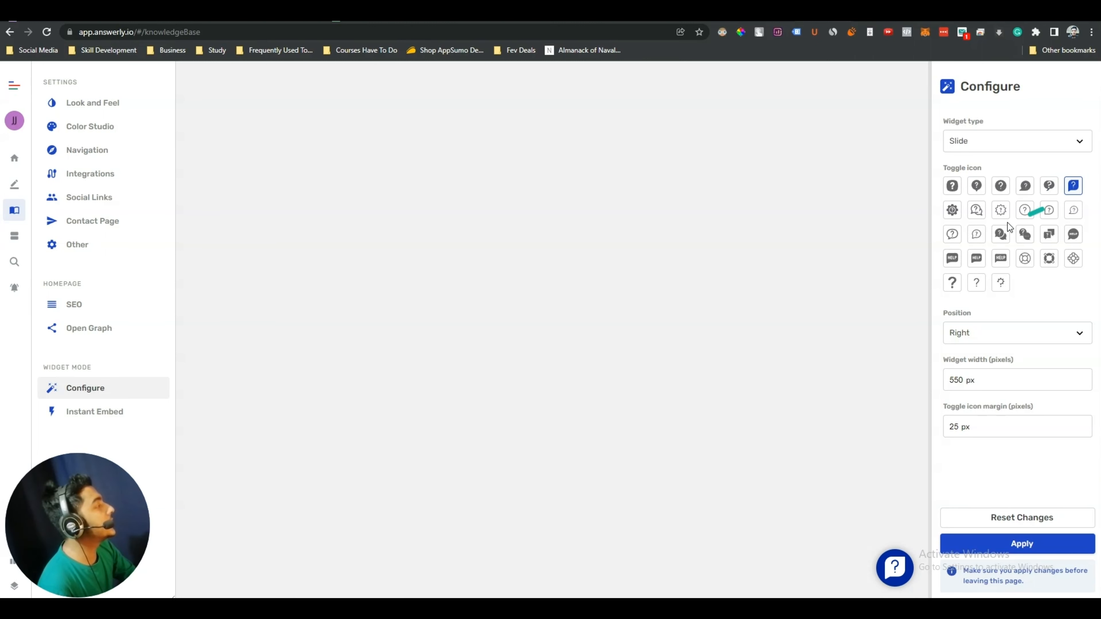
left_click(952, 212)
left_click(976, 210)
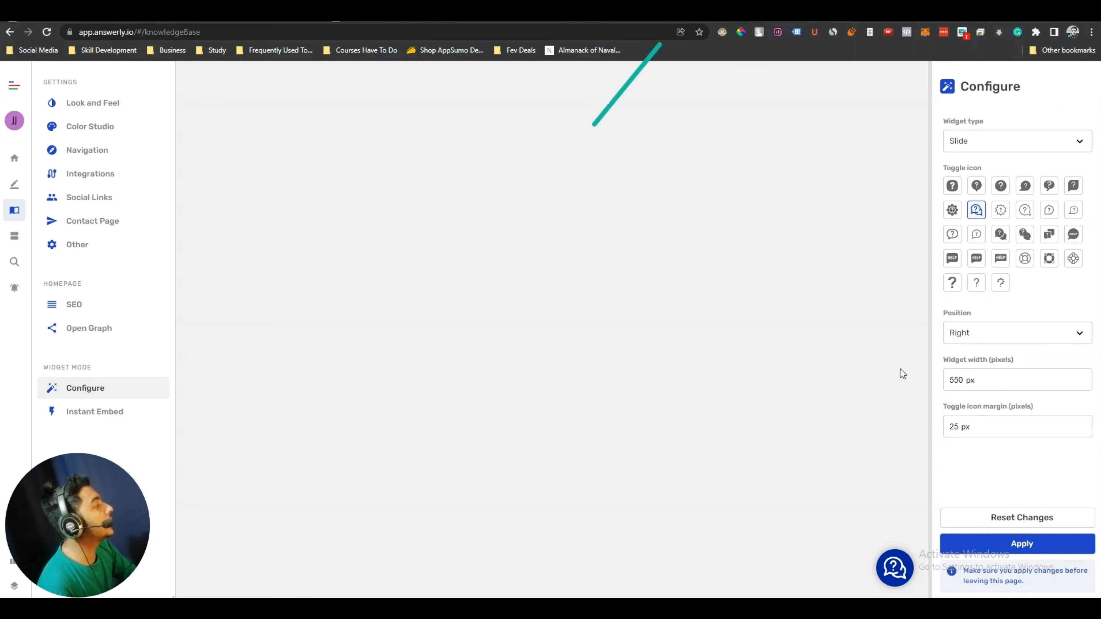
left_click(1073, 259)
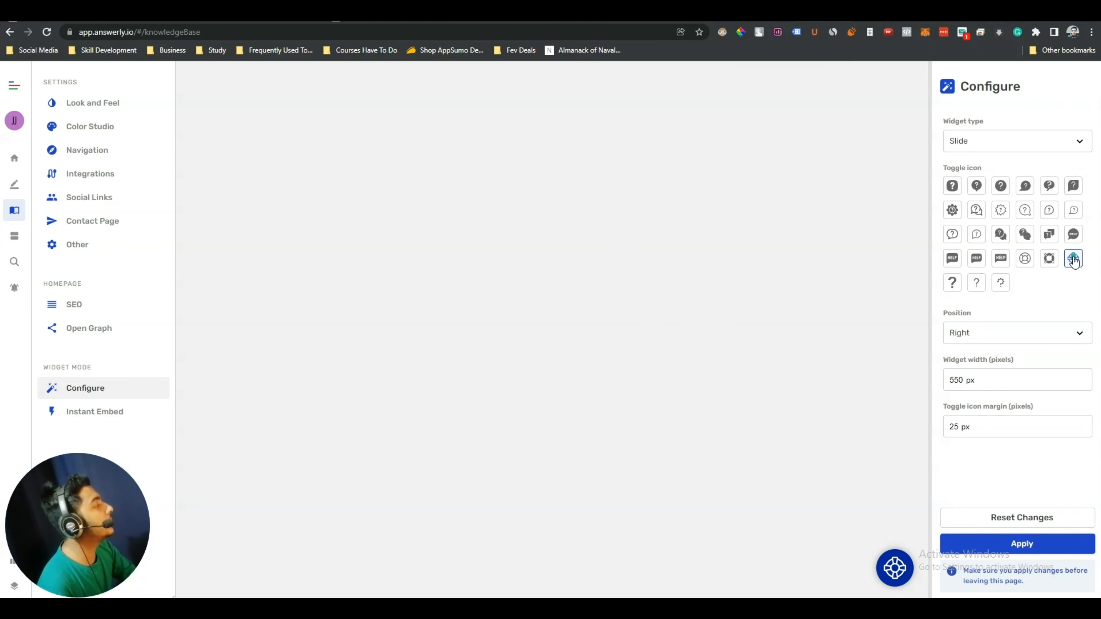
left_click(1072, 240)
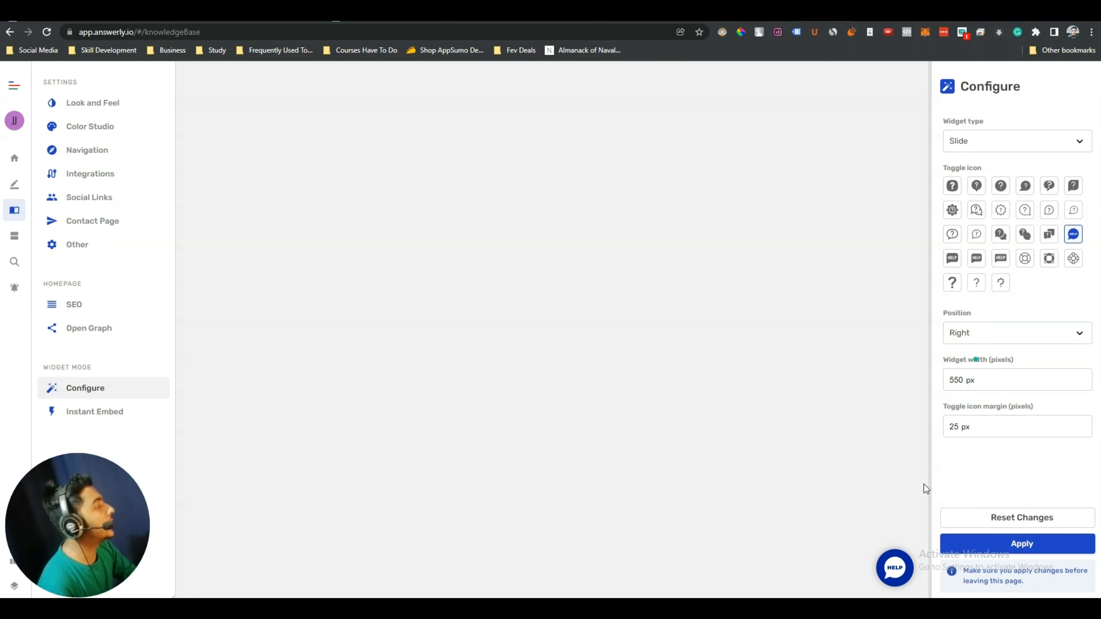
Preview the widget with Left position, then set the position back to Right
left_click(1011, 342)
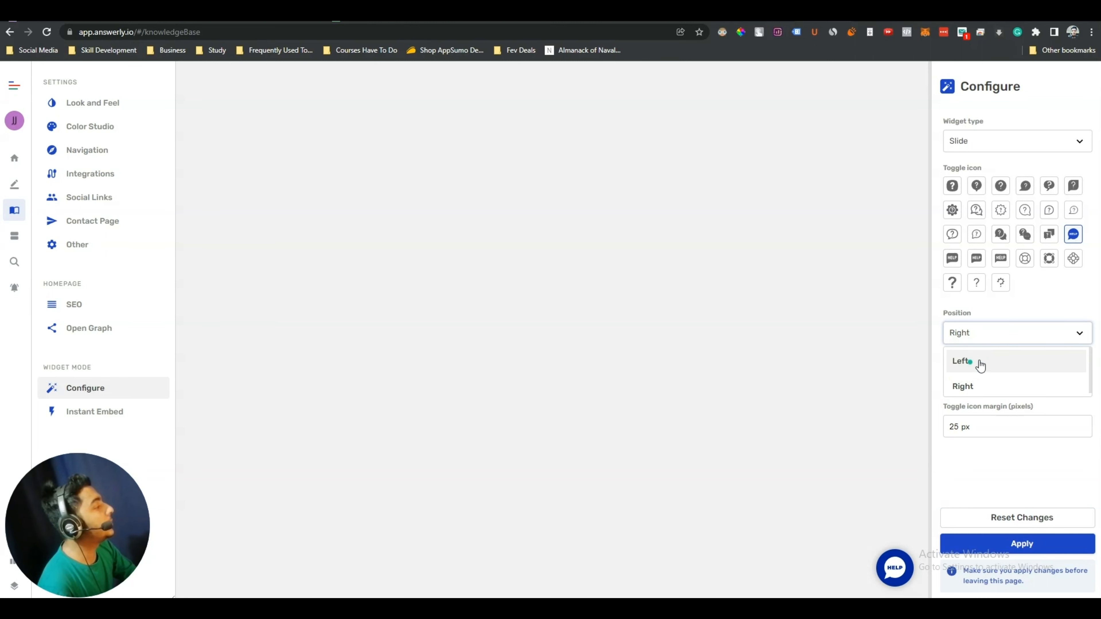
left_click(978, 362)
left_click(210, 572)
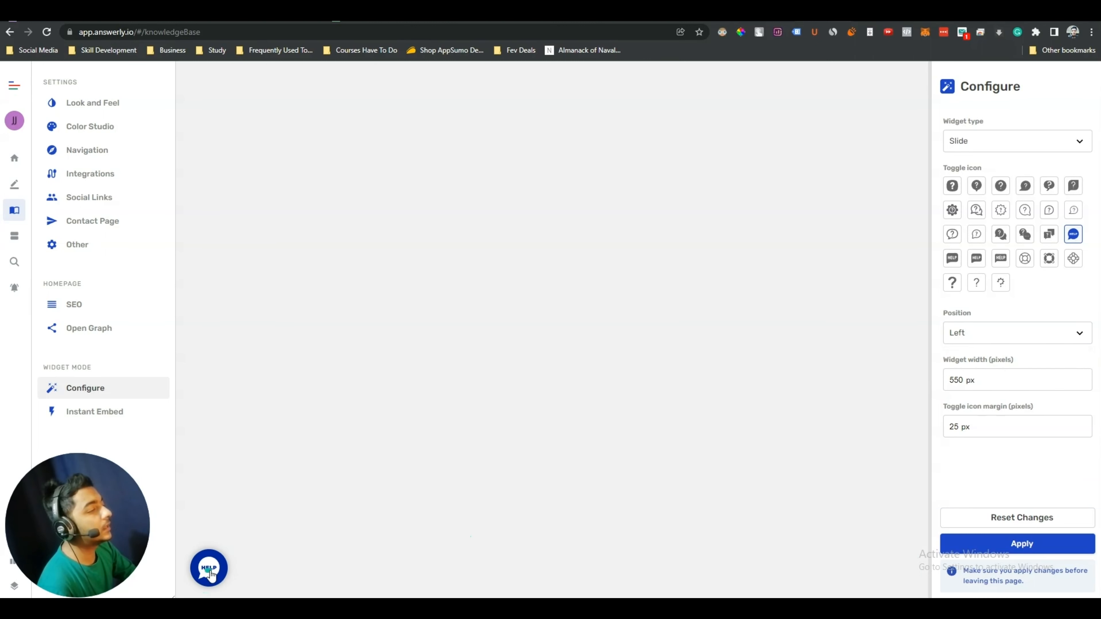
left_click(209, 571)
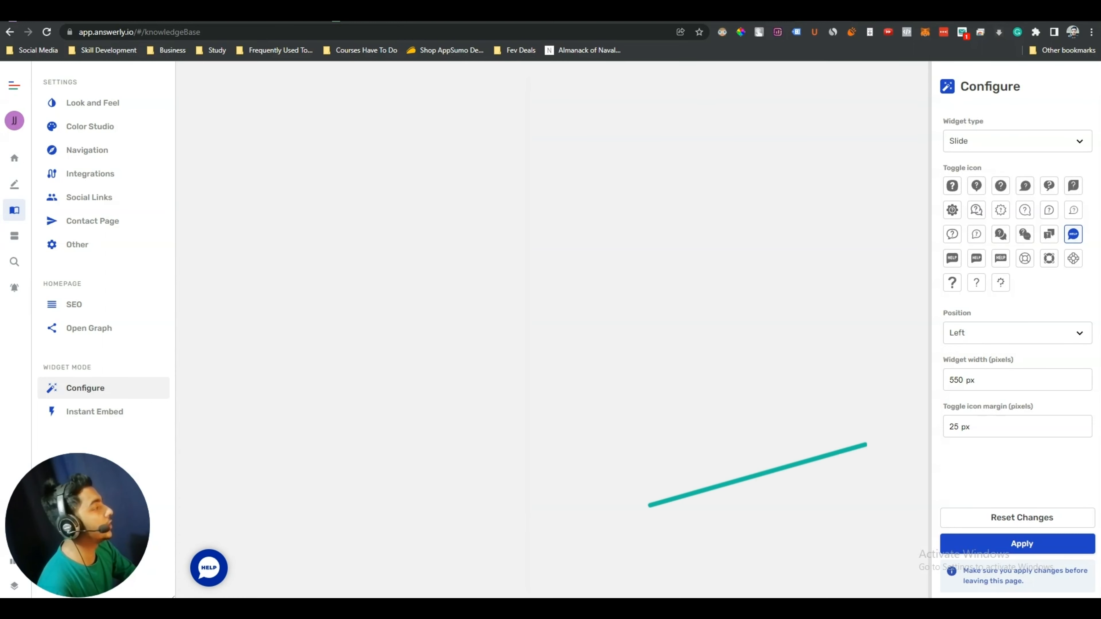
left_click(1005, 333)
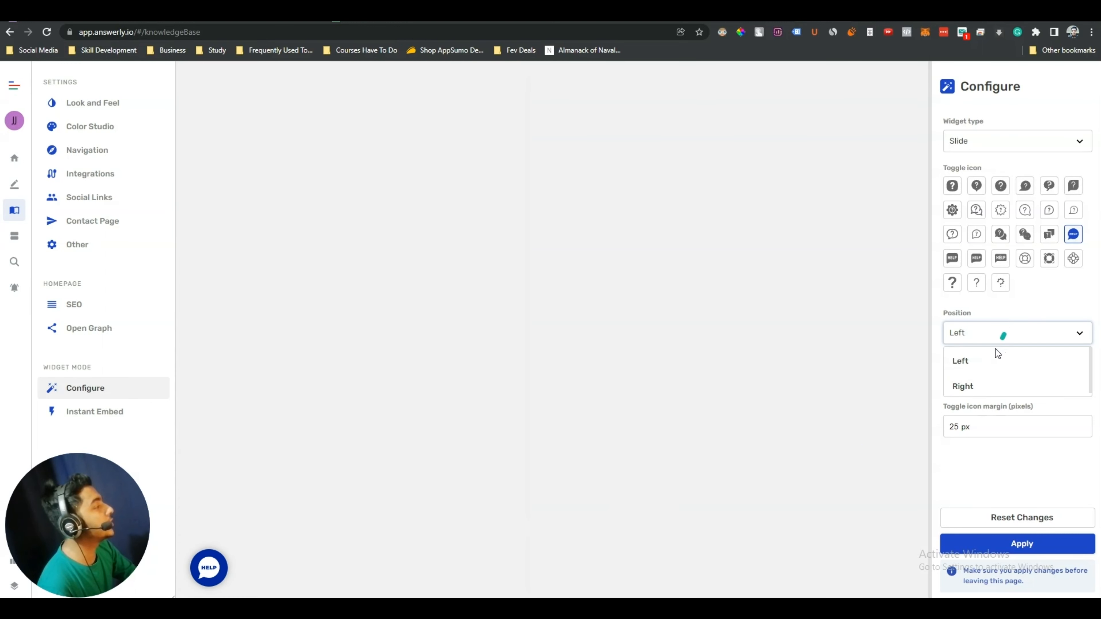
left_click(975, 386)
Raise the widget width from 550 px to 800 px with the spinner
left_click(994, 383)
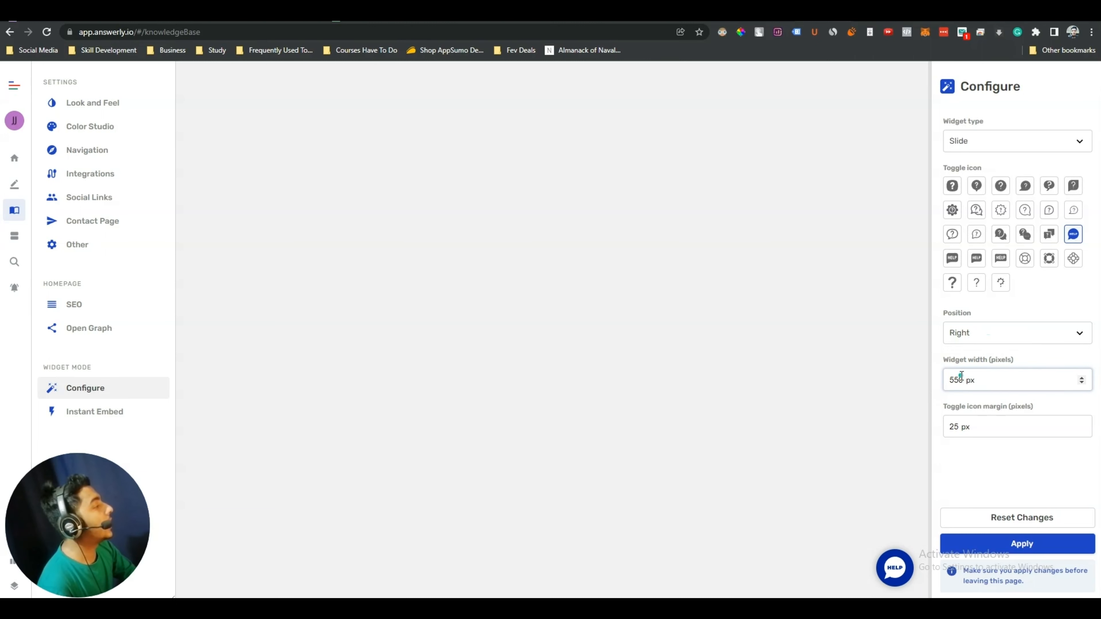
left_click(894, 568)
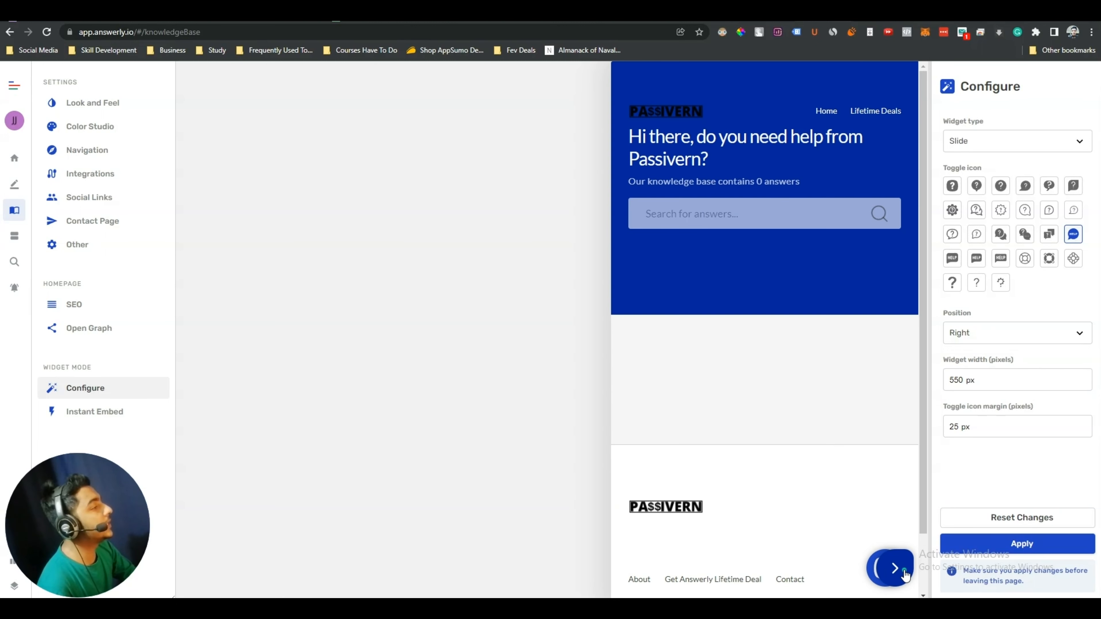
left_click(906, 559)
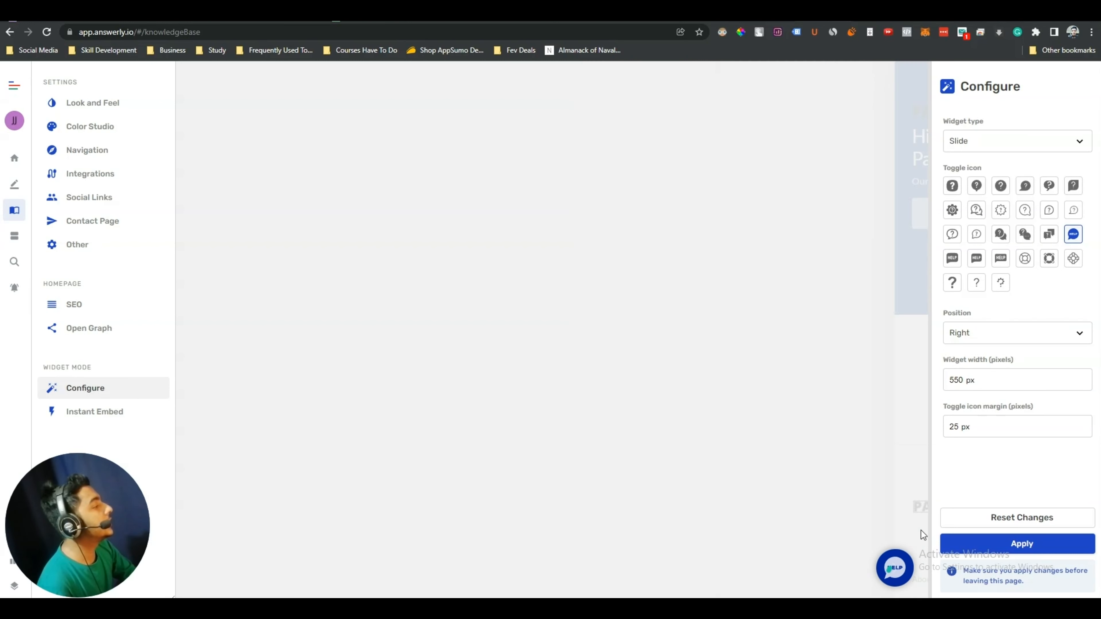
triple_click(1082, 378)
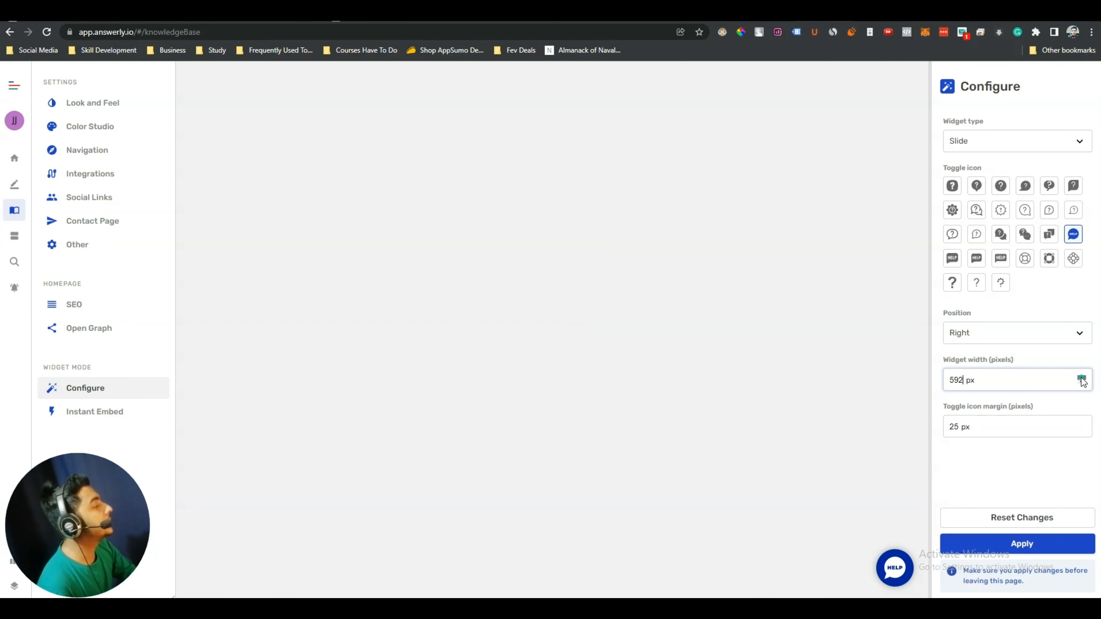
left_click(1082, 378)
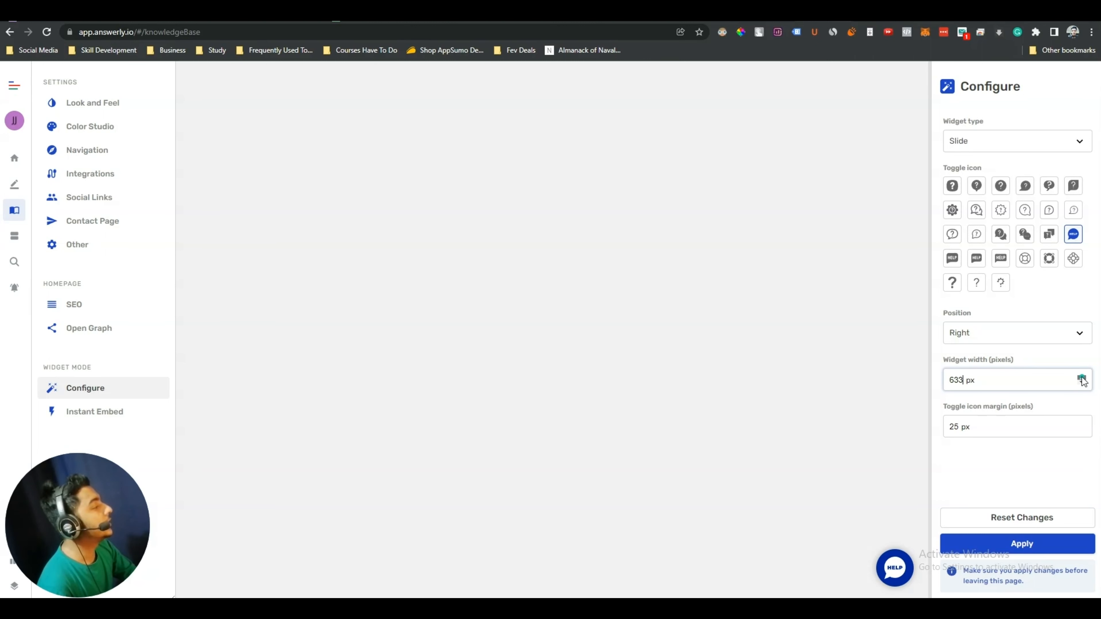
left_click(1082, 378)
left_click(1081, 378)
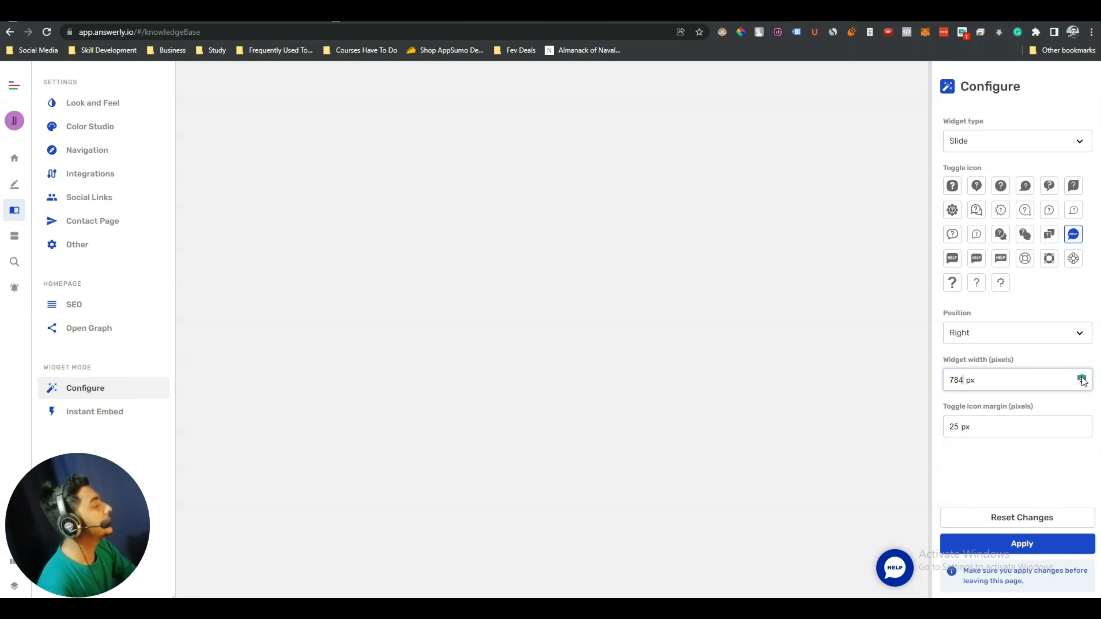
left_click(1082, 378)
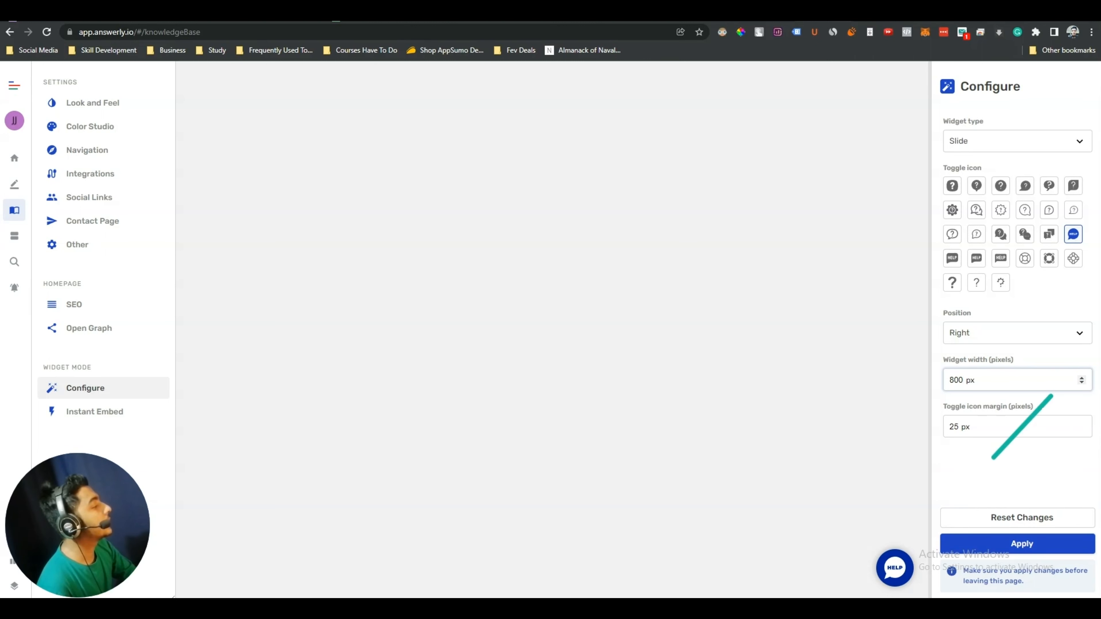
Preview the 800 px widget, bump the icon margin, then Reset Changes and apply
left_click(896, 568)
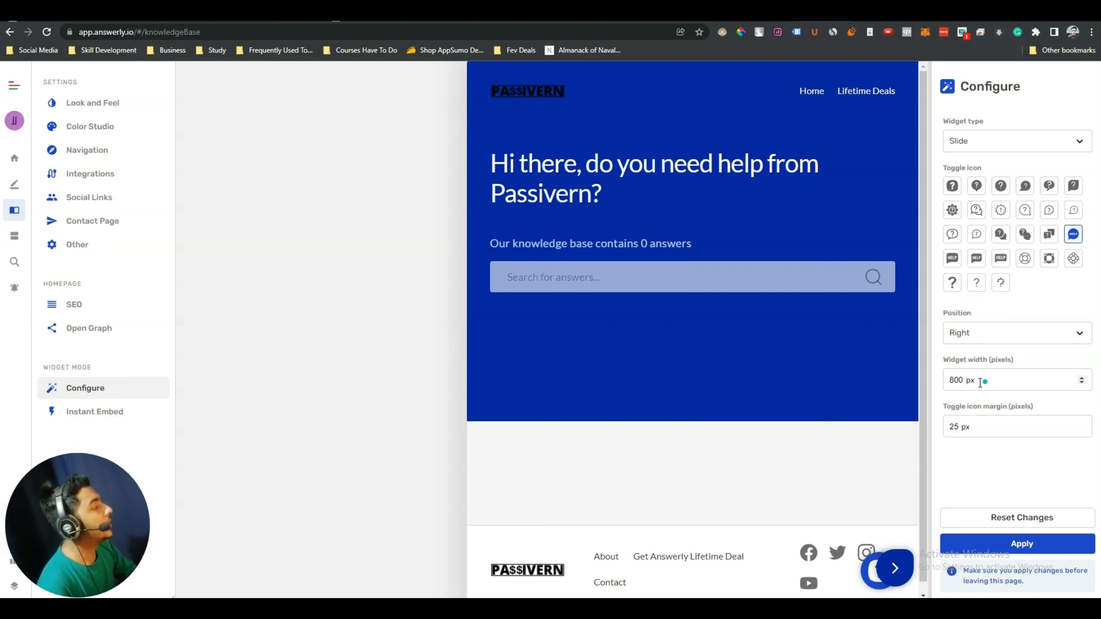
left_click_drag(955, 380, 959, 380)
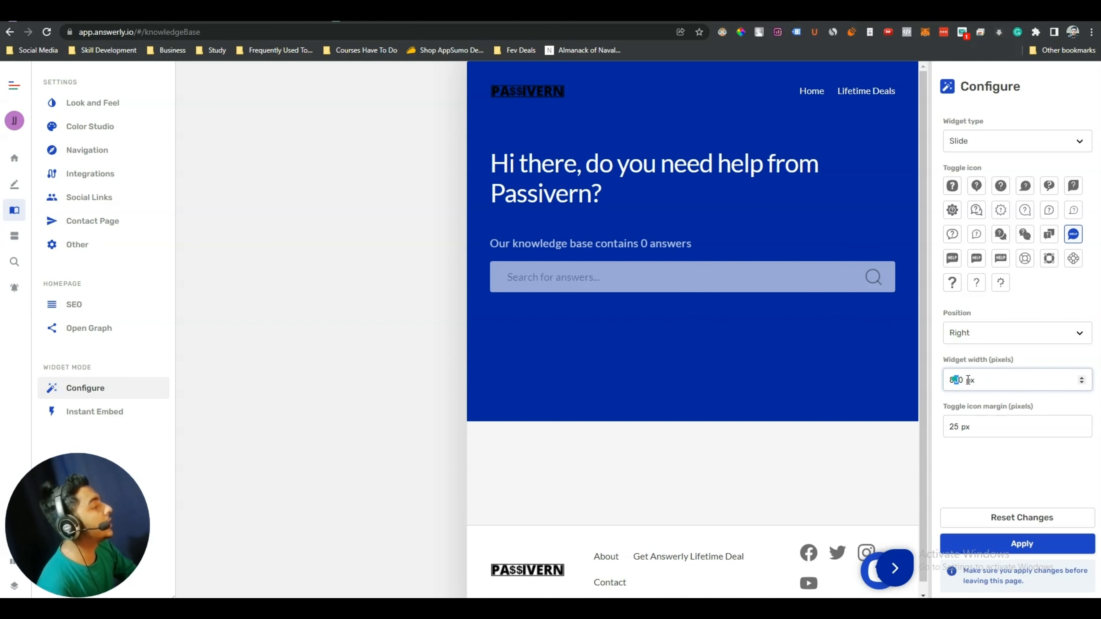
left_click(991, 365)
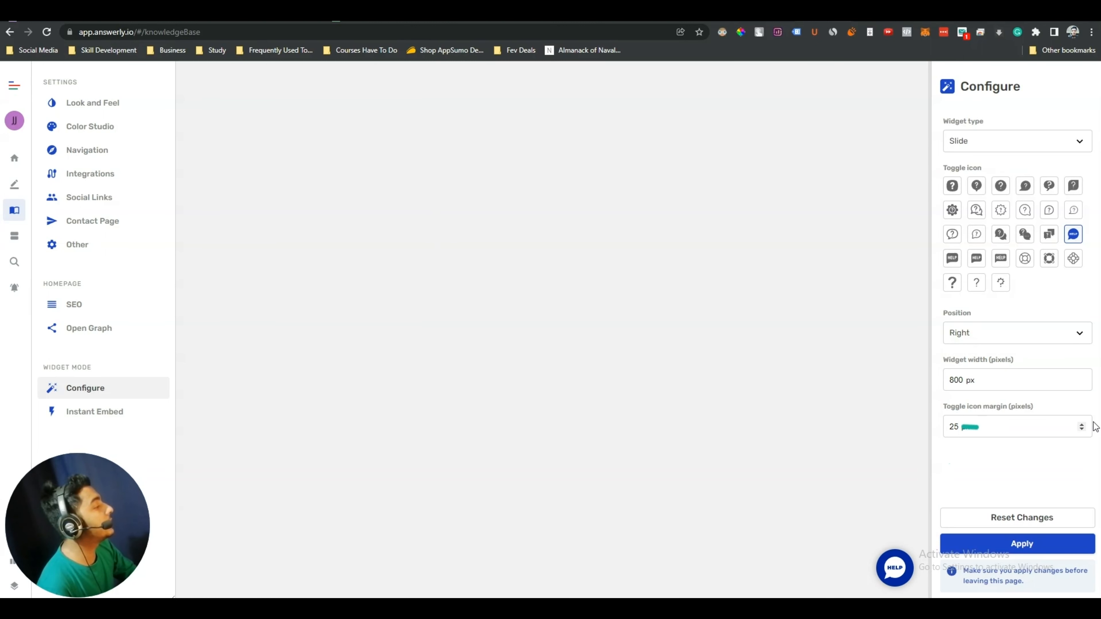
left_click(1081, 424)
left_click(1082, 424)
left_click(1082, 424)
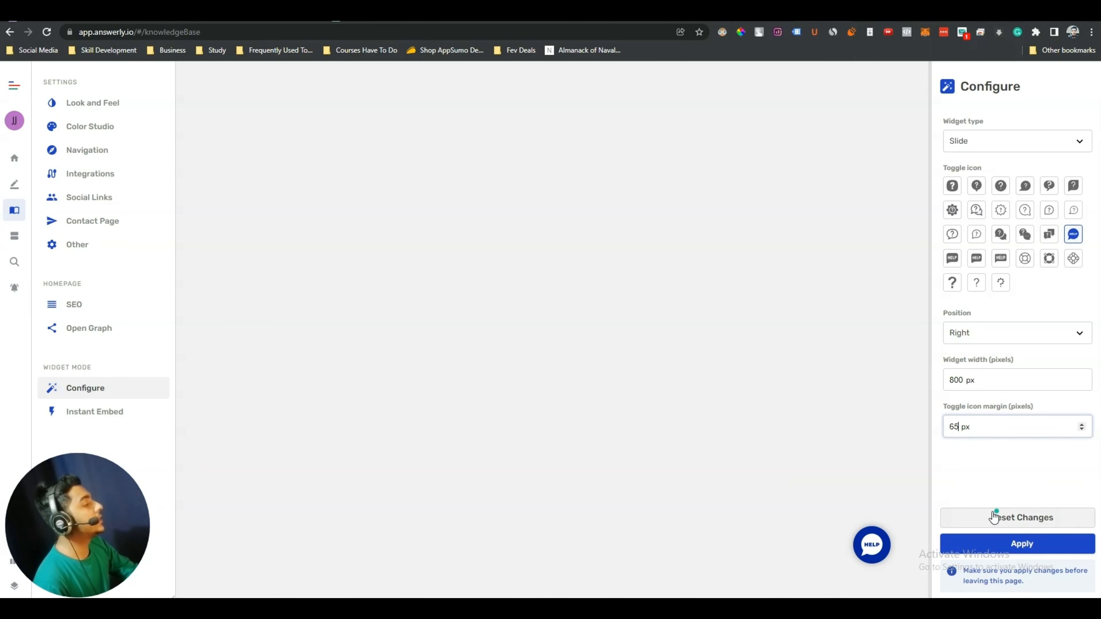
left_click(1010, 518)
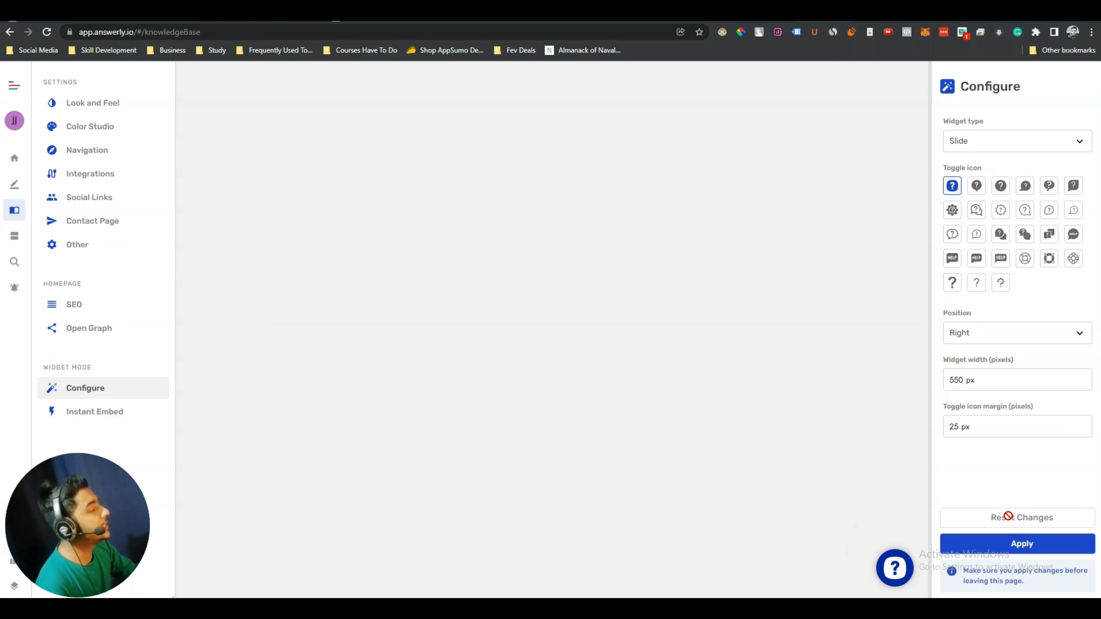
left_click(1019, 545)
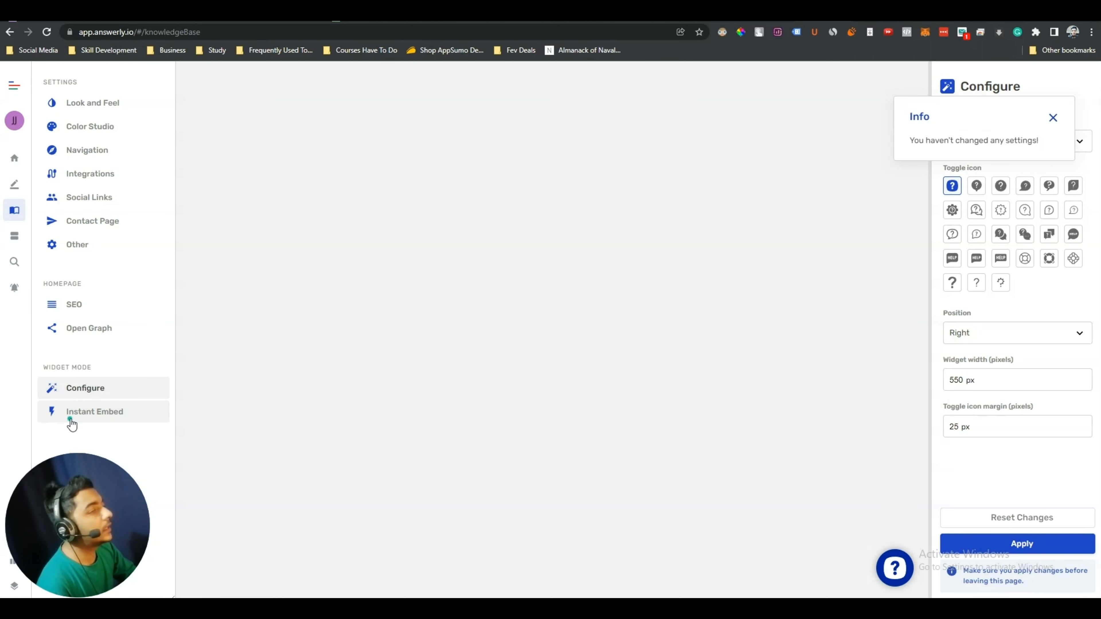
Copy the Instant Embed script code and apply the settings
left_click(89, 414)
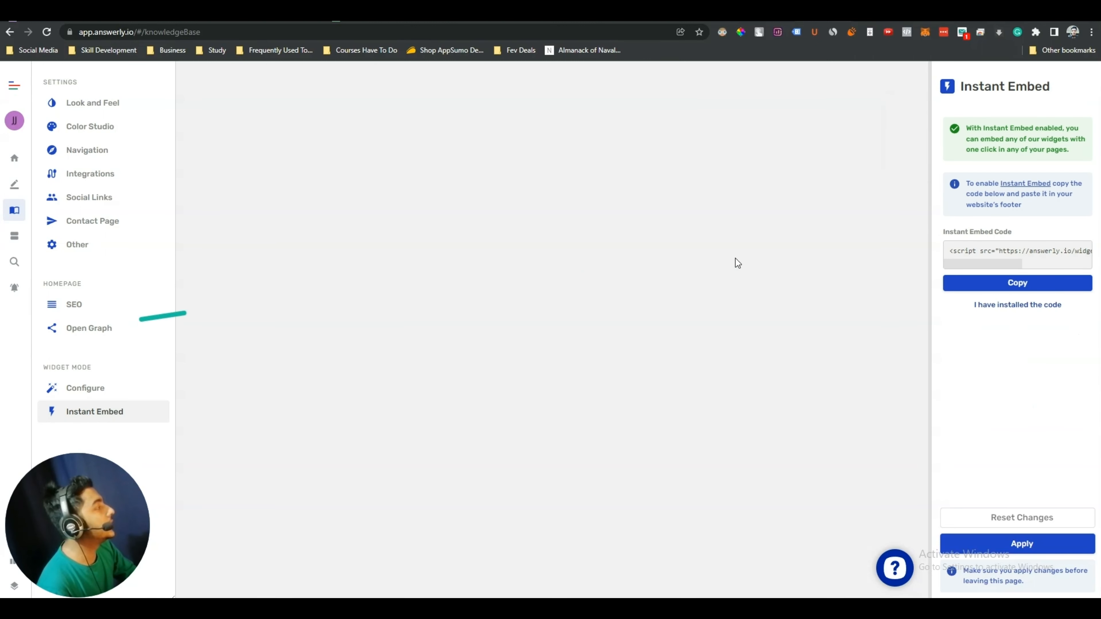
left_click(1018, 284)
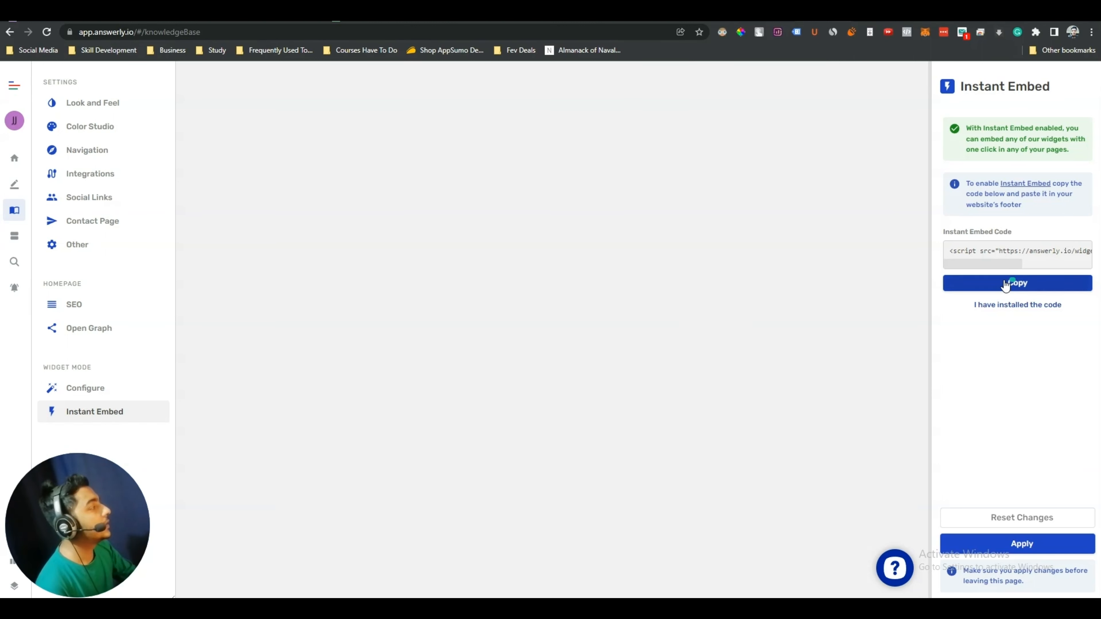
triple_click(1012, 252)
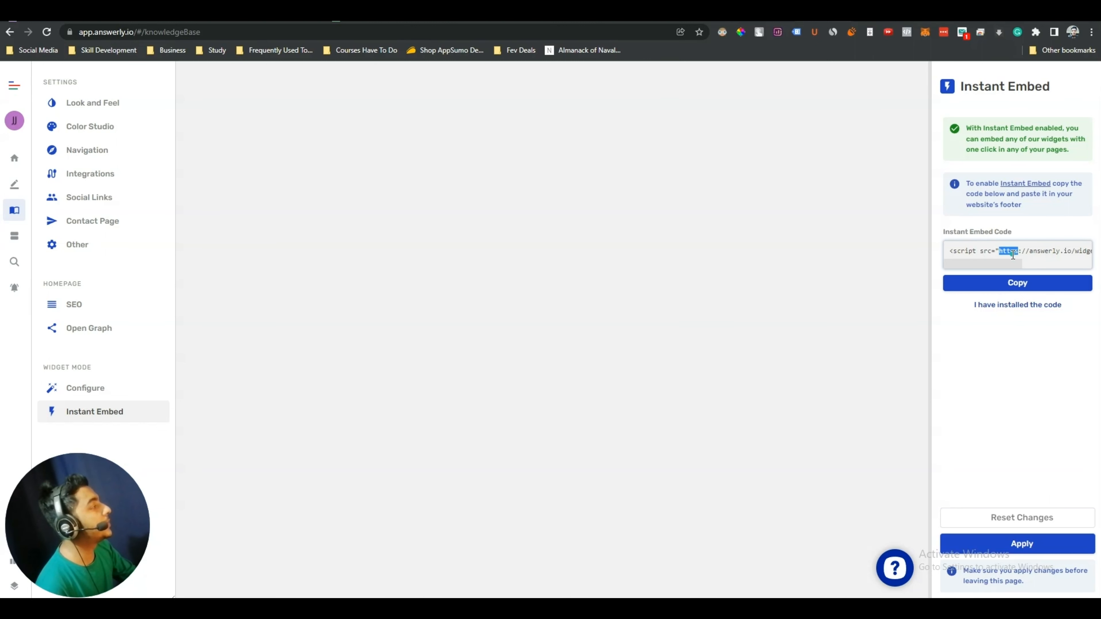
left_click(1013, 253)
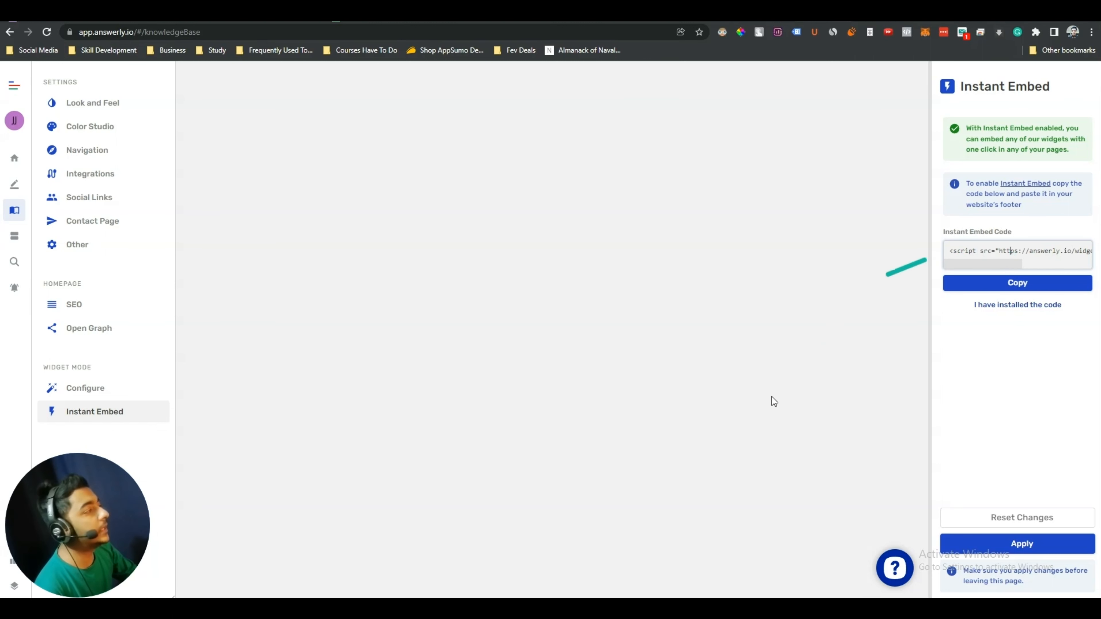
left_click(1034, 545)
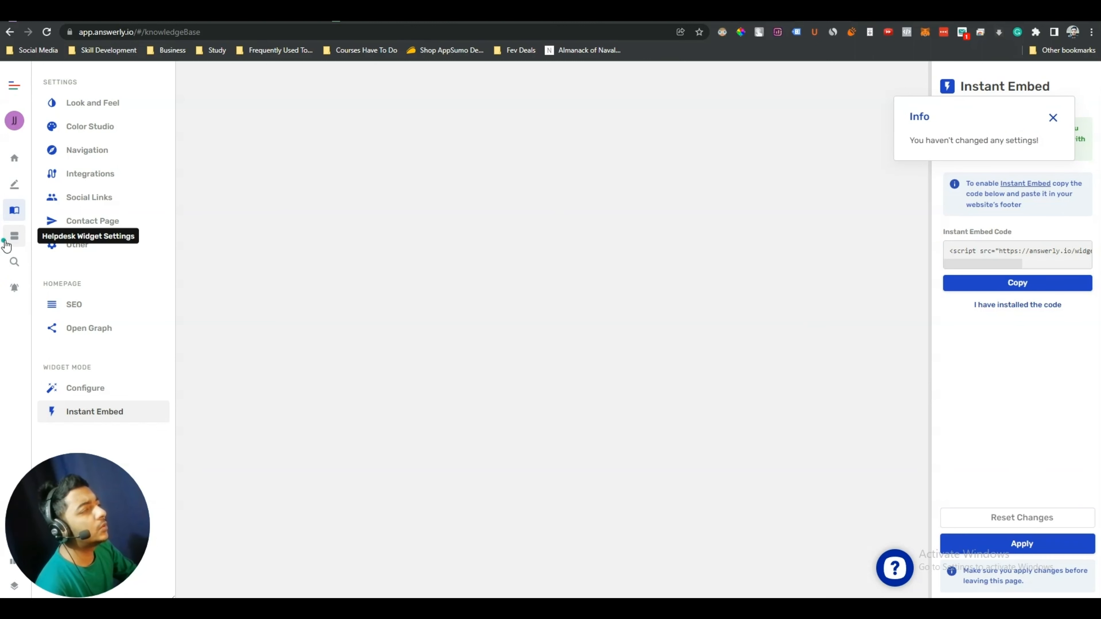
In Helpdesk Widget Look and Feel, pick the row-two question-bubble toggle icon
left_click(5, 241)
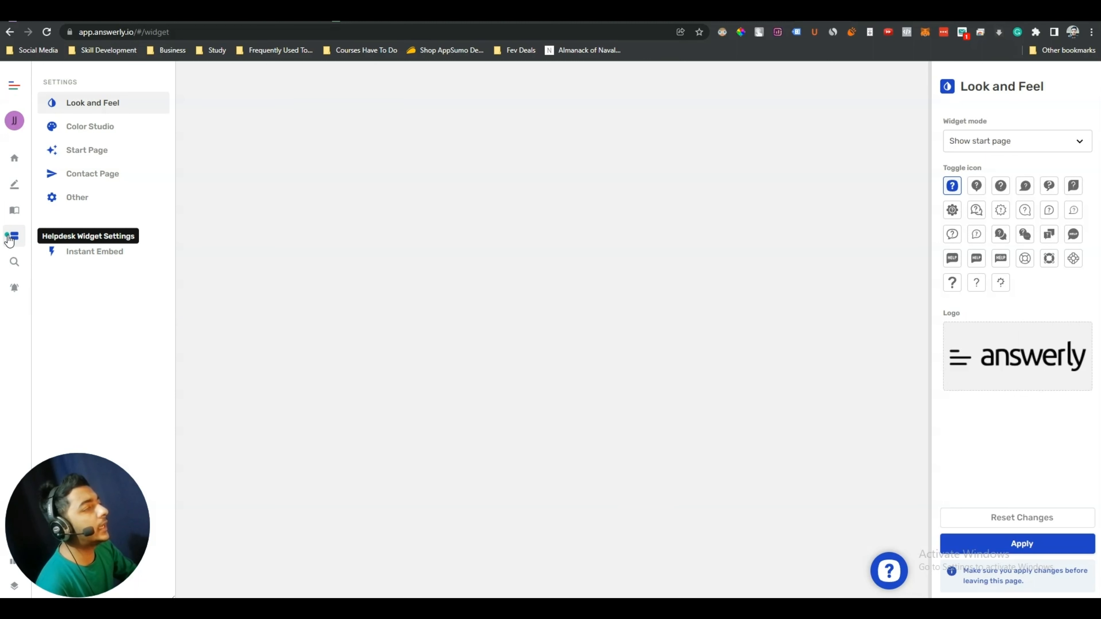
left_click(887, 574)
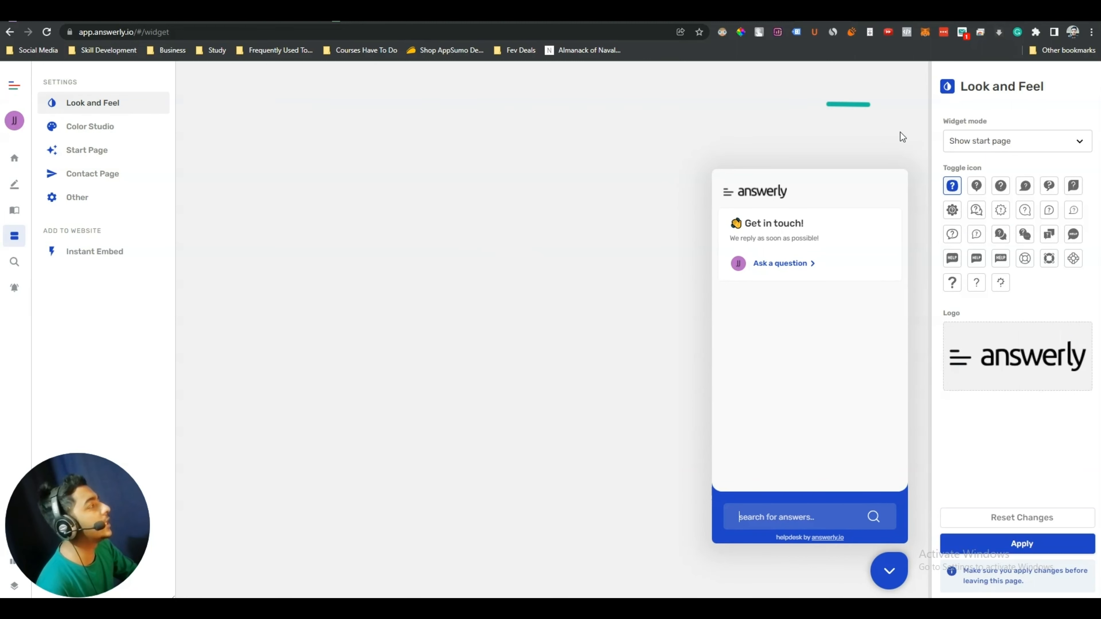
left_click(977, 187)
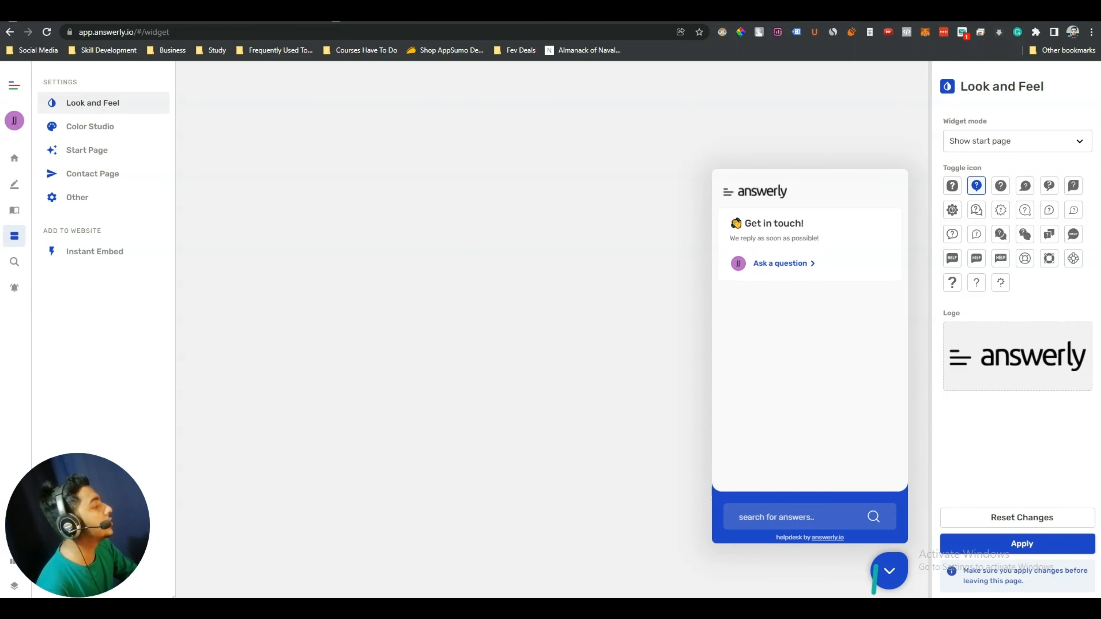
left_click(890, 581)
left_click(1004, 188)
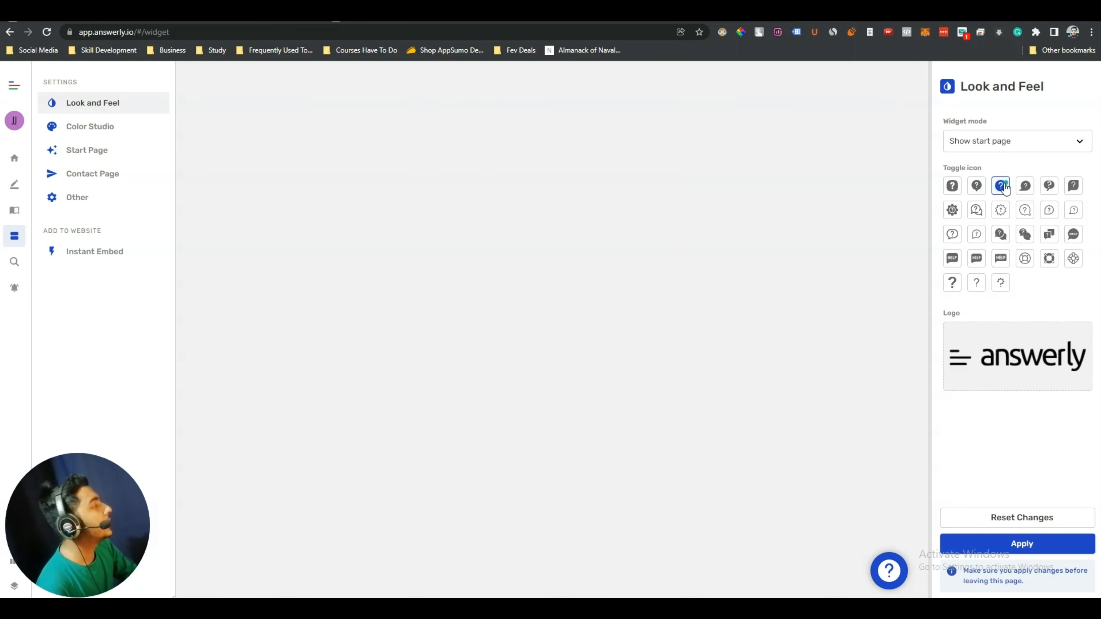
left_click(1024, 187)
left_click(1025, 210)
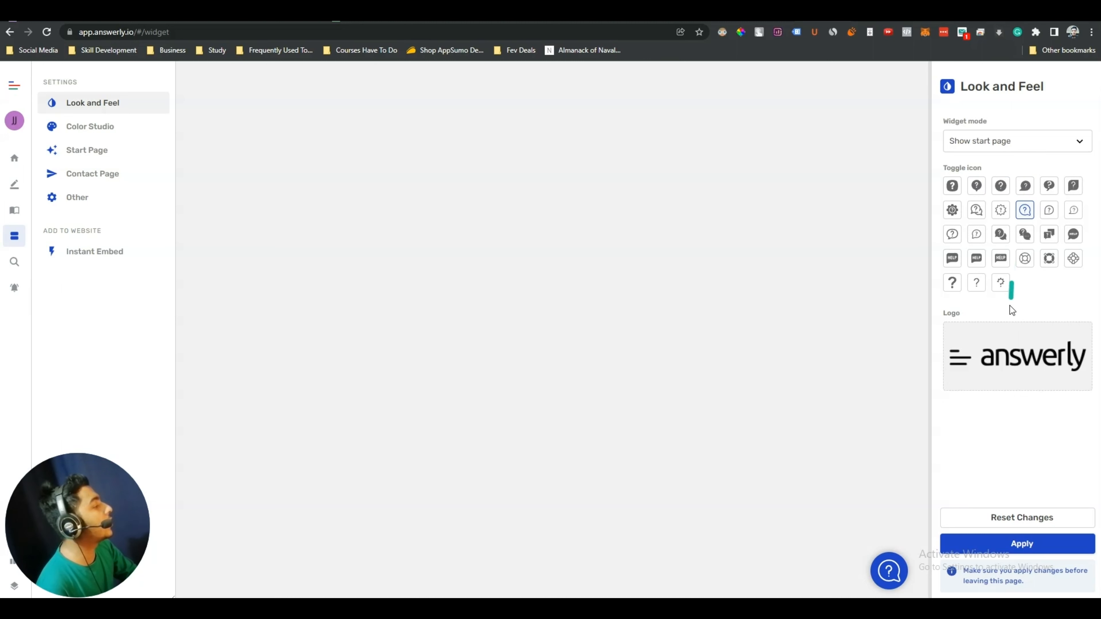
mouse_move(984, 362)
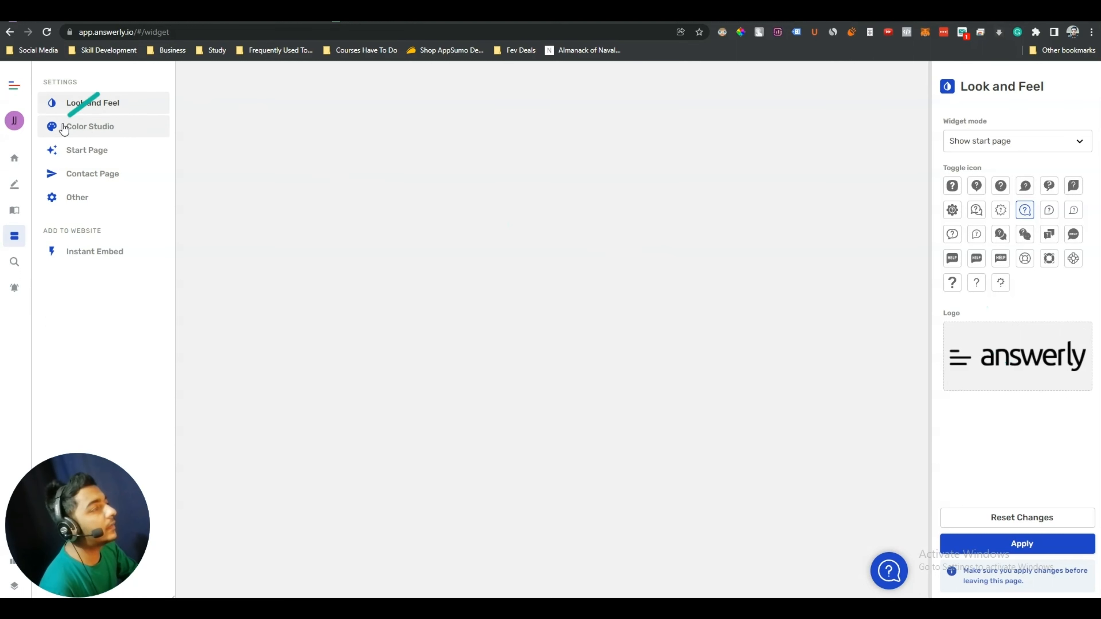
Open Color Studio and browse colours such as accent #1d42c8 and background #f9f9f9
left_click(105, 133)
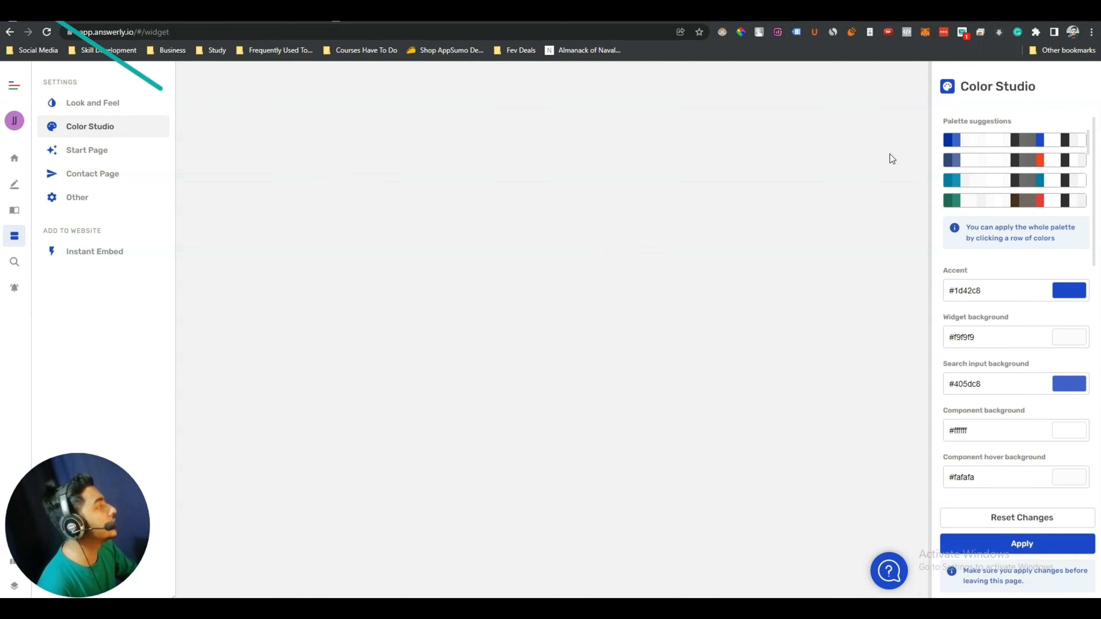
scroll(1006, 341, "down", 5)
scroll(1015, 425, "down", 5)
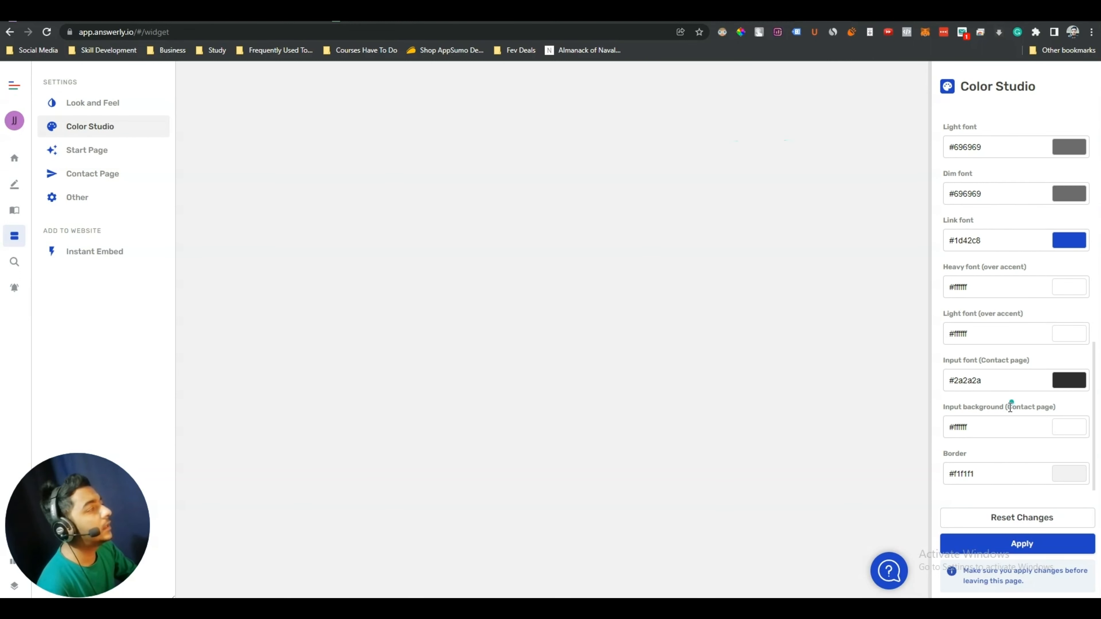
scroll(1008, 403, "up", 10)
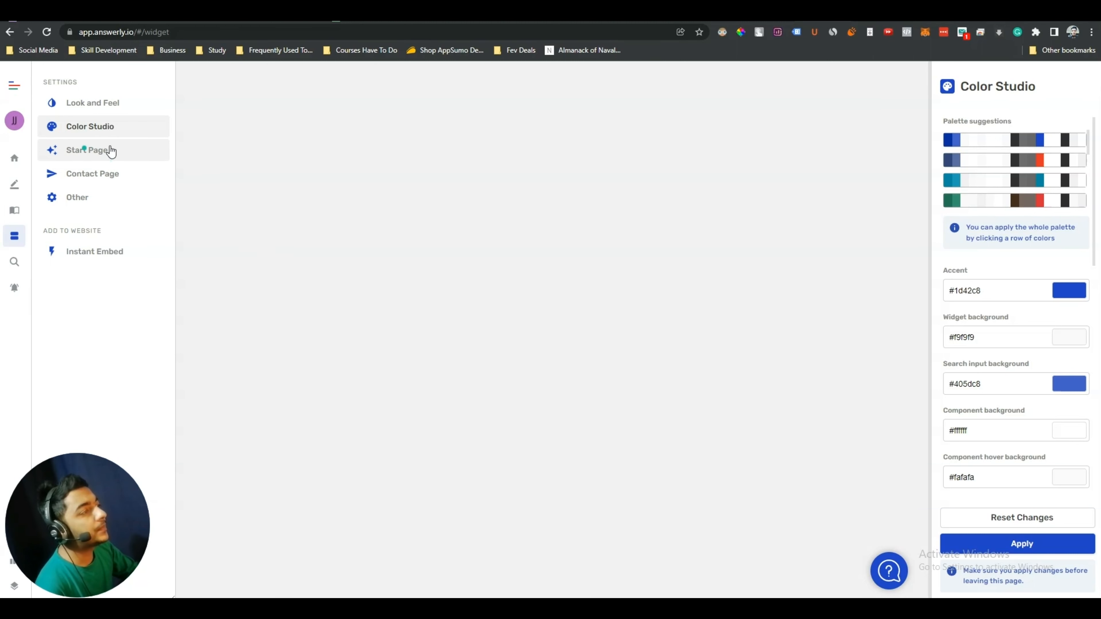
Open Start Page, preview the Ask a question form, then open Add Components
left_click(96, 153)
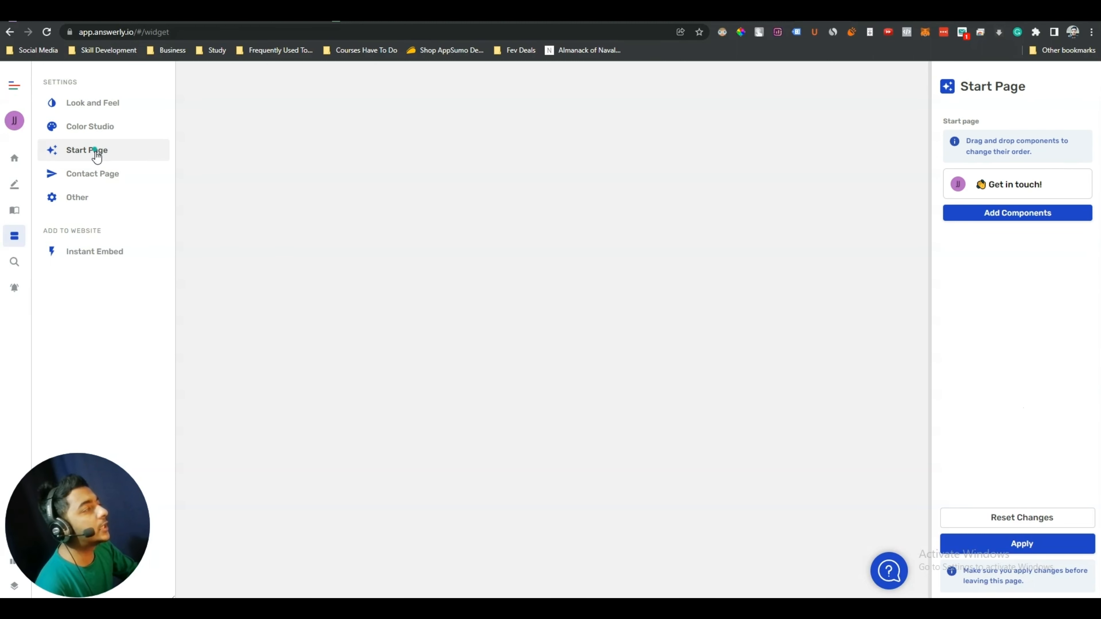
left_click(890, 566)
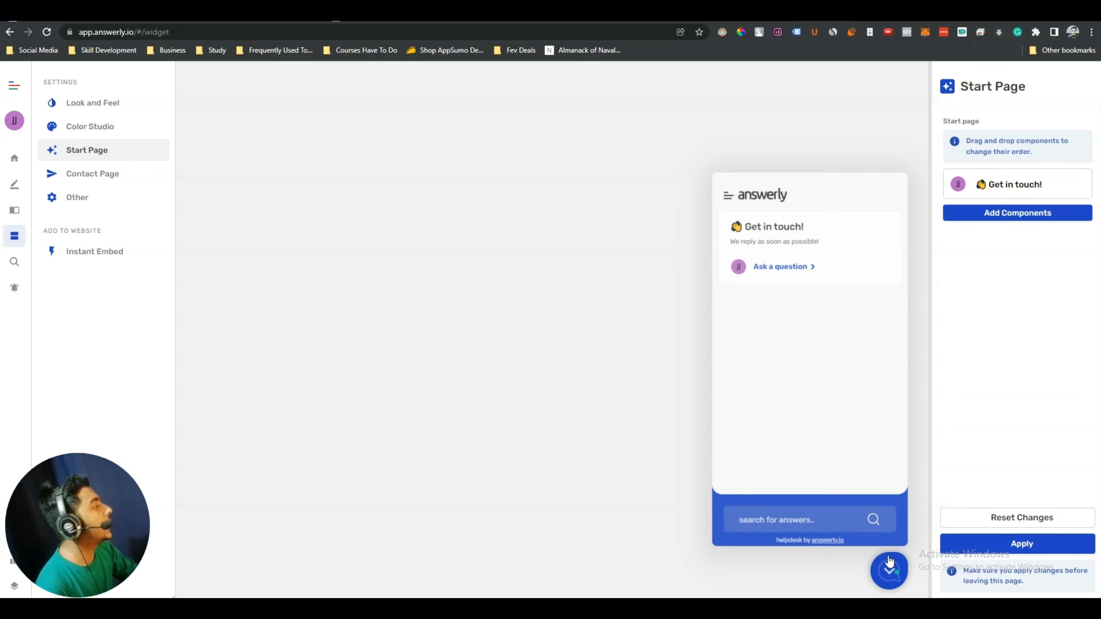
mouse_move(985, 186)
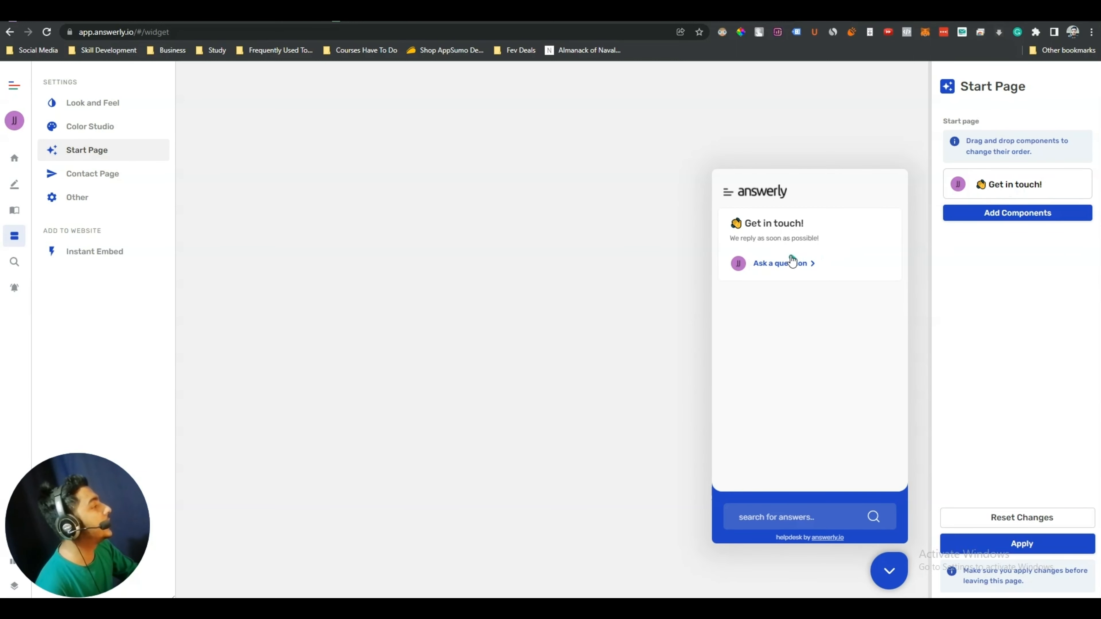
left_click(776, 265)
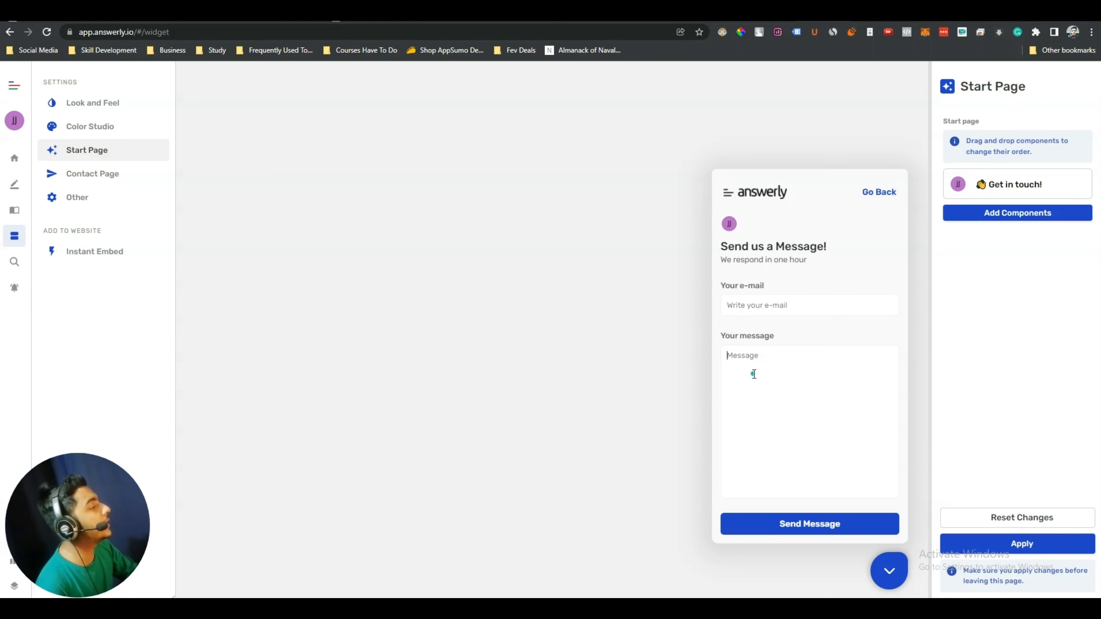
left_click(884, 194)
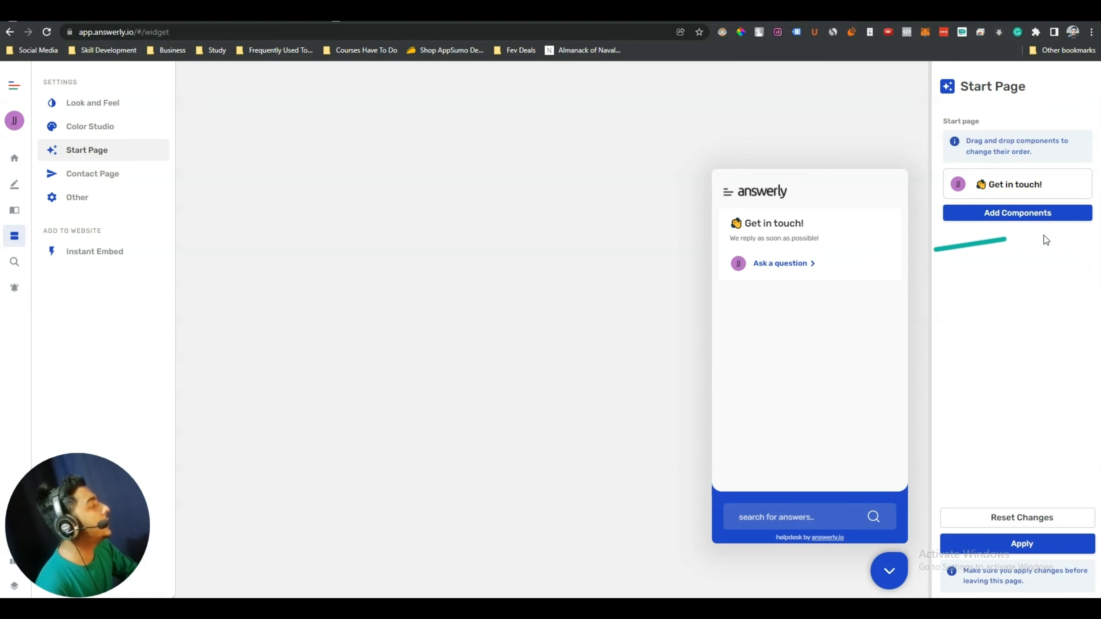
left_click(1013, 215)
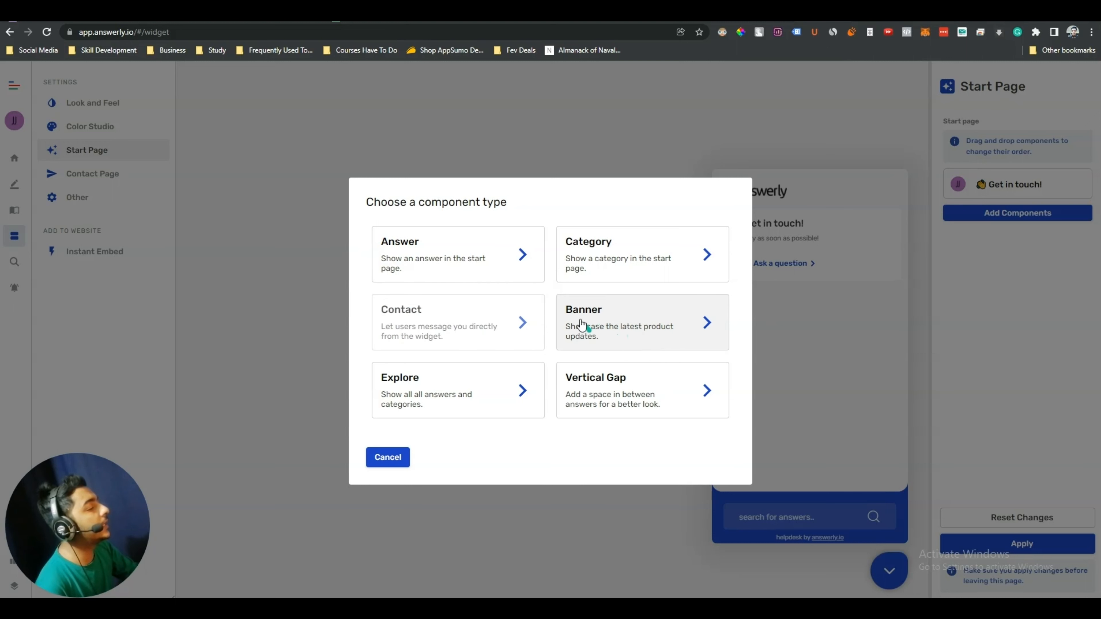
Add a banner component titled 'Test Banner' and make the word Content bold
left_click(653, 328)
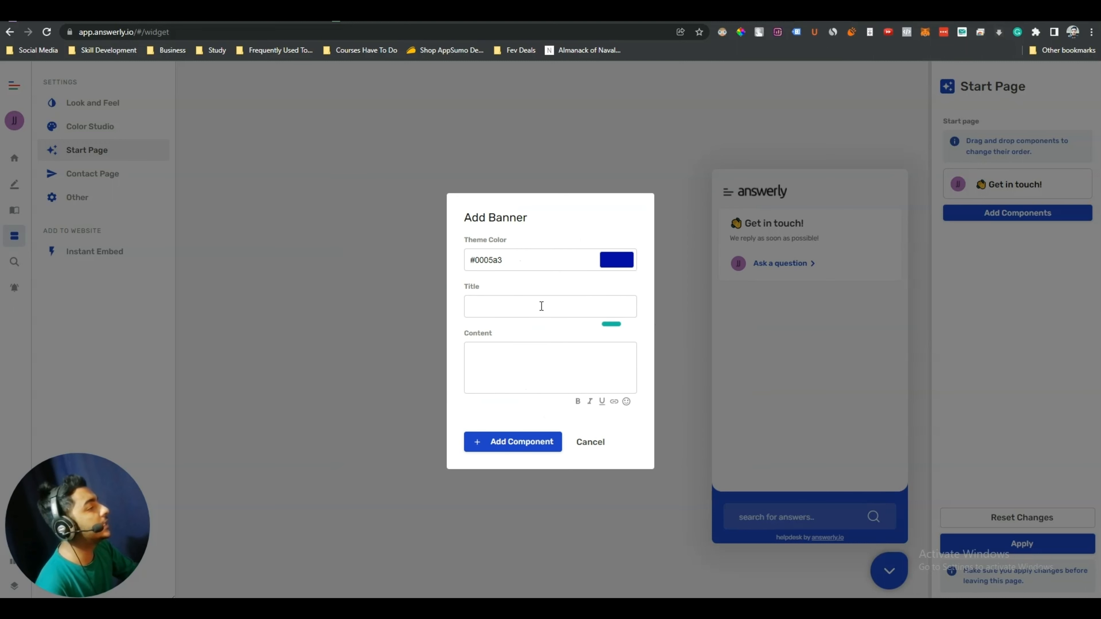
left_click(500, 304)
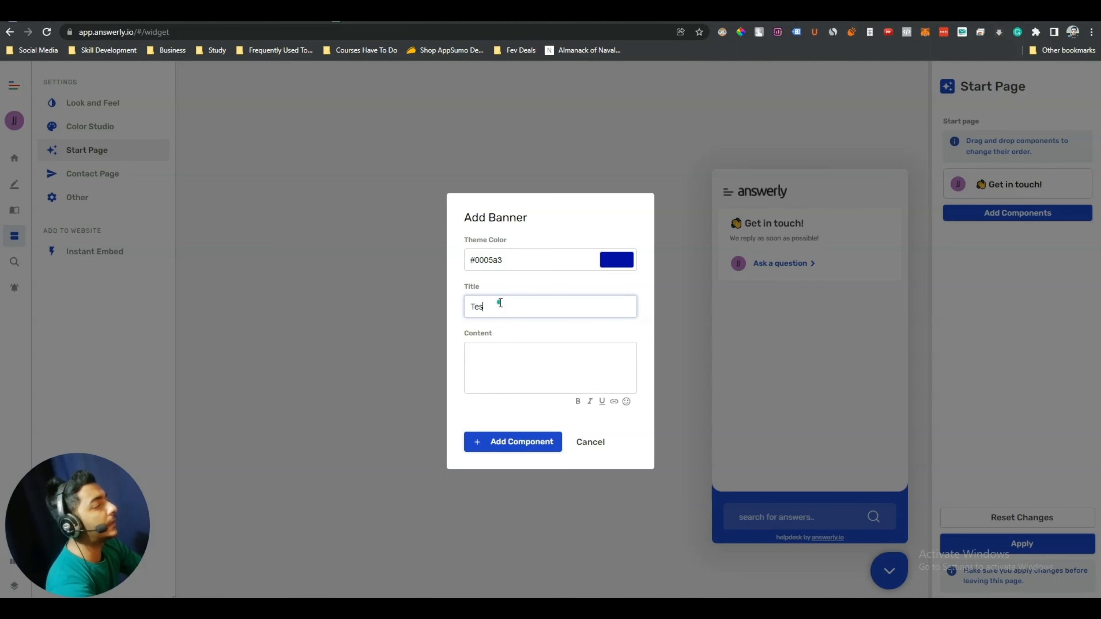
type("Test Banner")
left_click(494, 360)
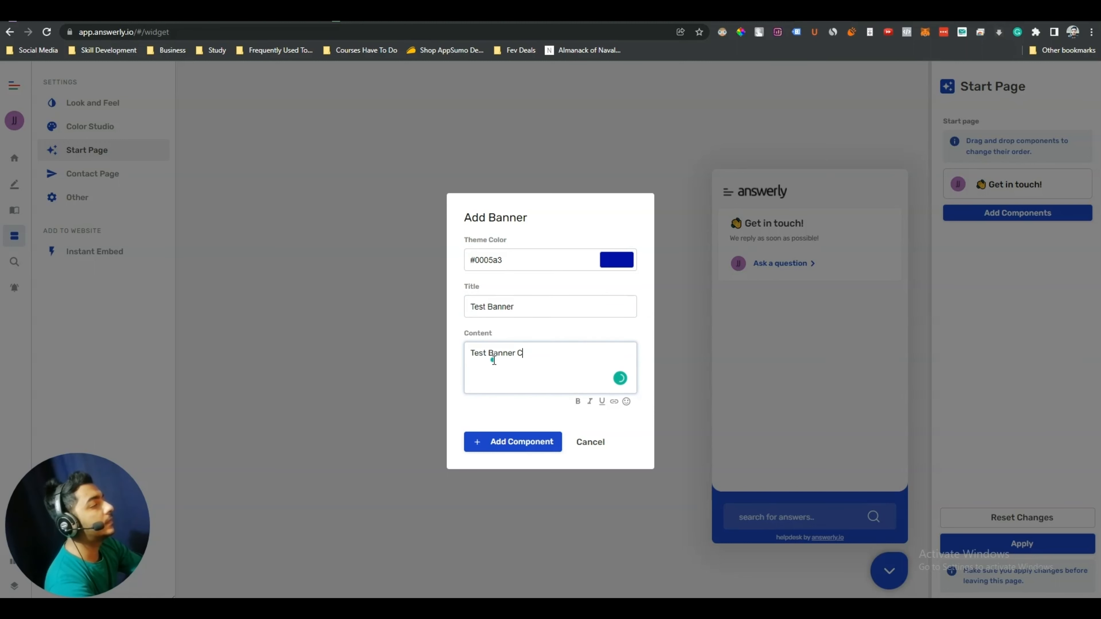
double_click(534, 354)
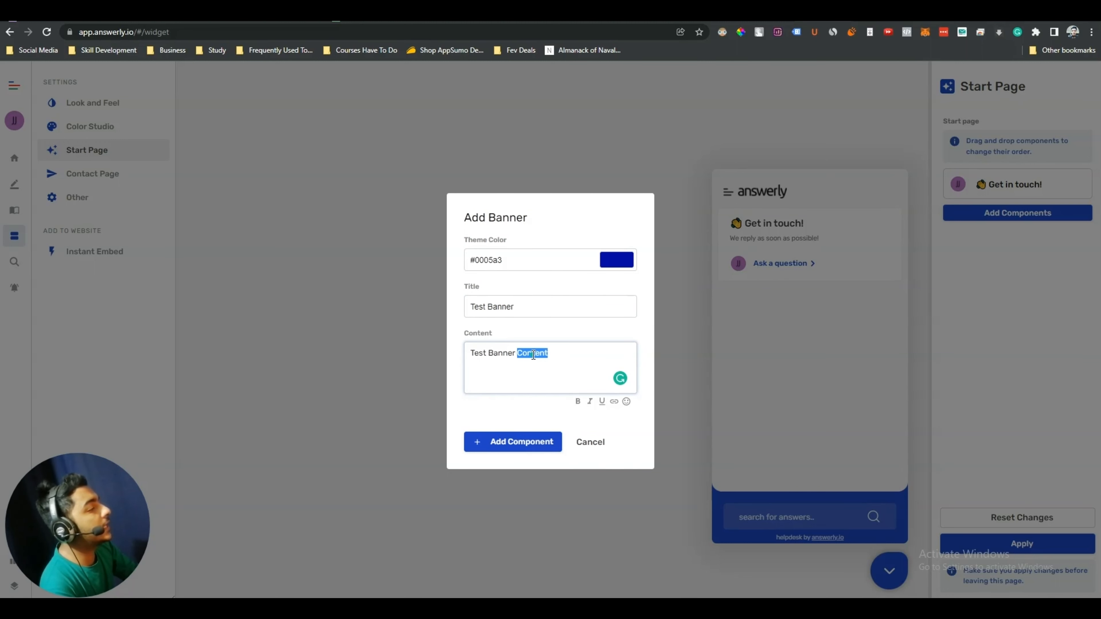
left_click(579, 403)
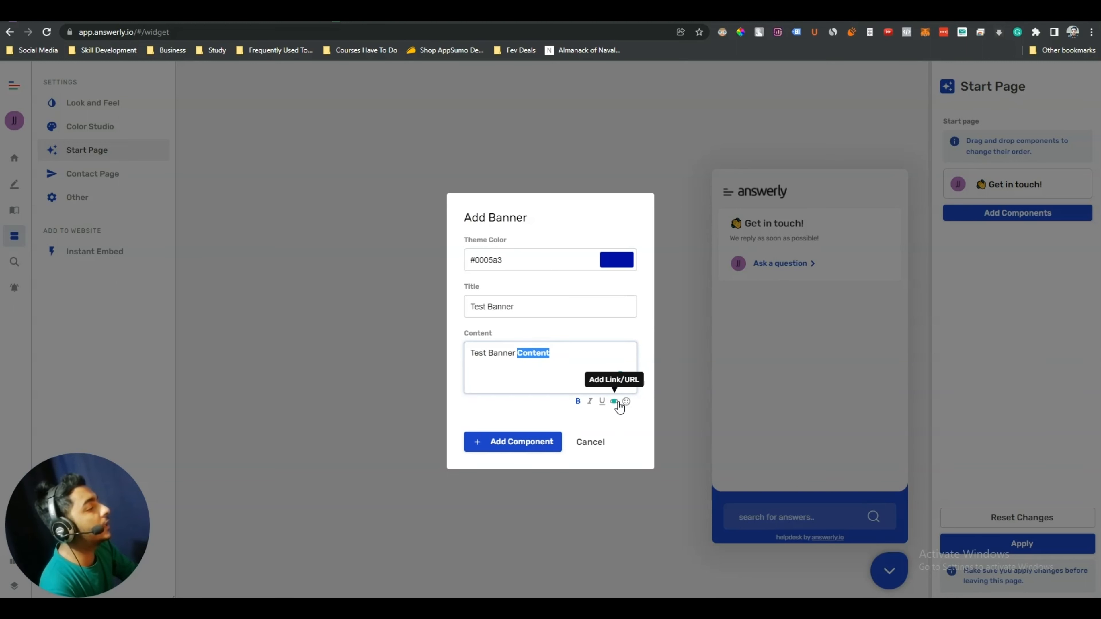
Add a non-bold second line linked to Passivern in the banner content
left_click(563, 355)
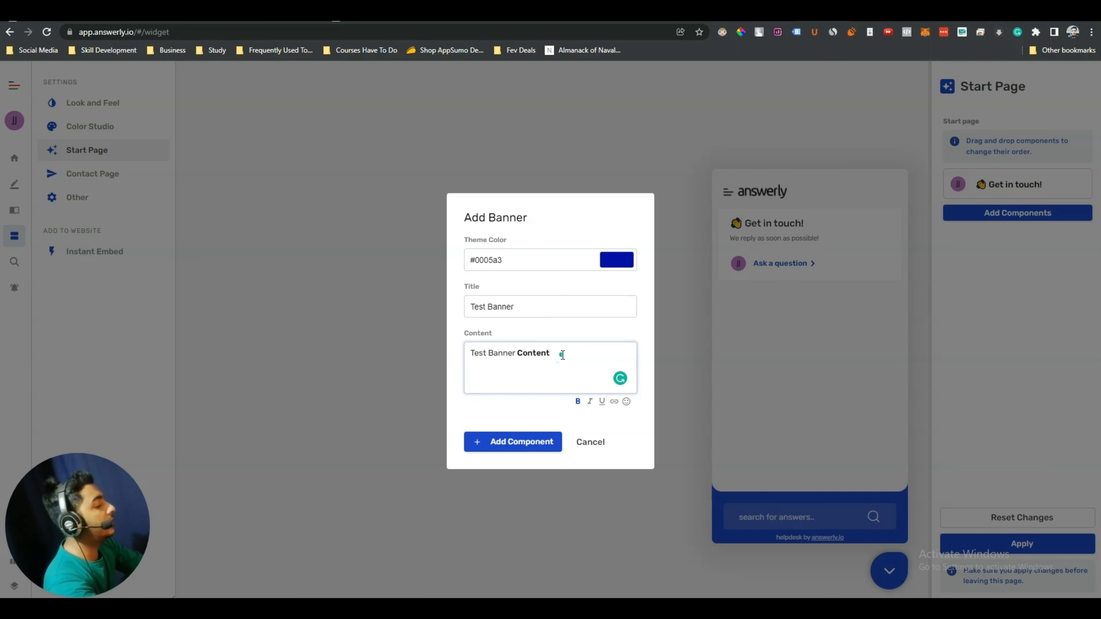
key("Return")
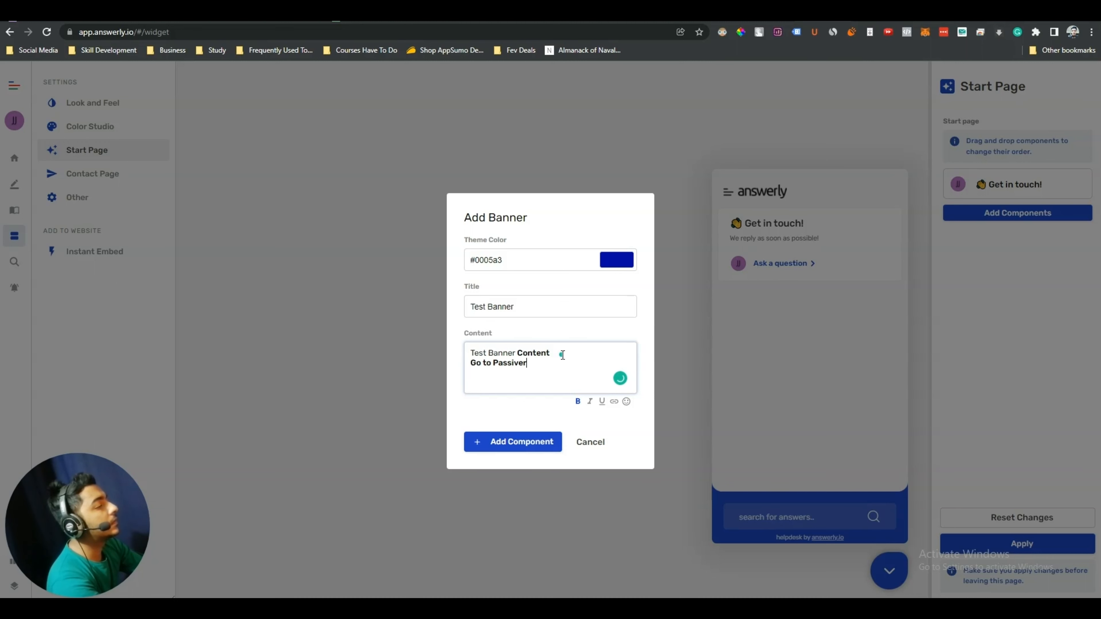
triple_click(506, 363)
left_click(578, 402)
left_click(614, 401)
left_click(544, 372)
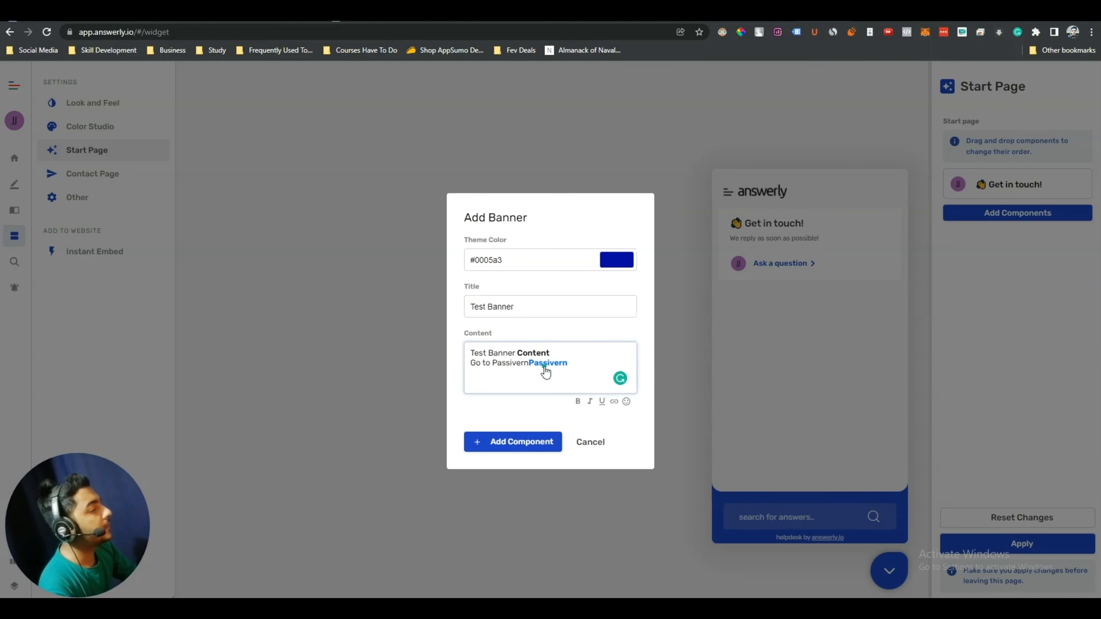
left_click(529, 369)
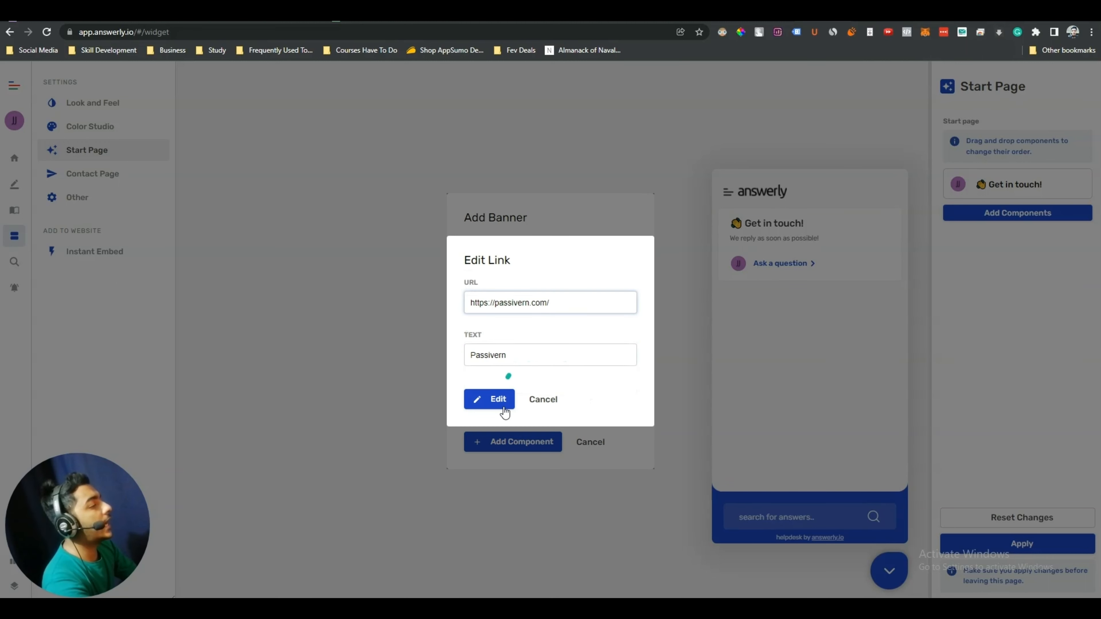
left_click(494, 399)
Delete the duplicate plain Passivern text and add the banner to the start page
double_click(516, 367)
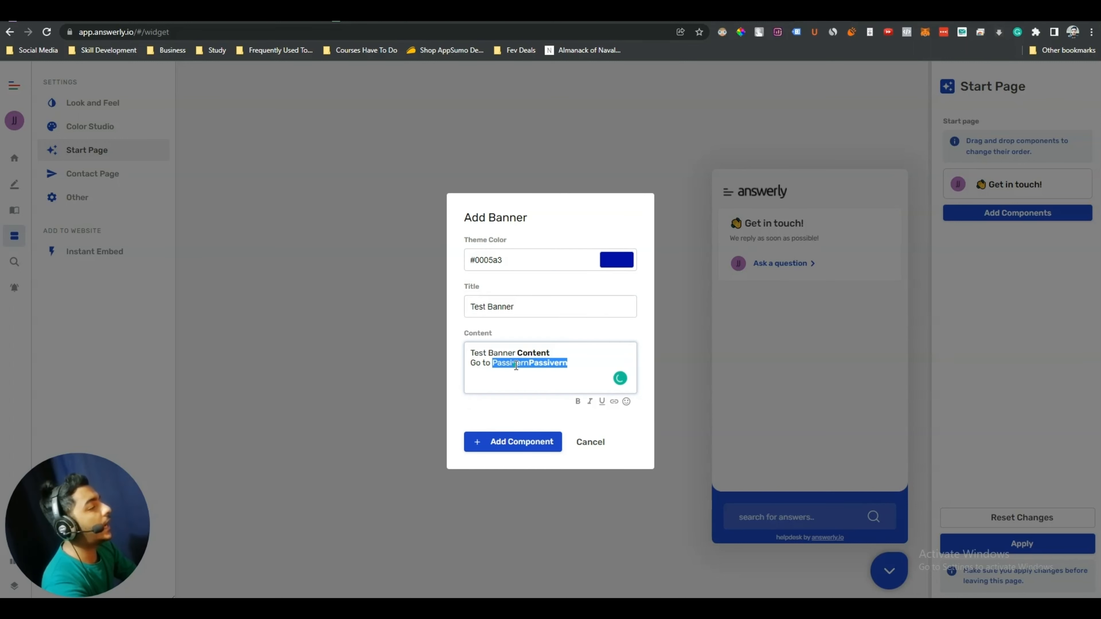
left_click(530, 362)
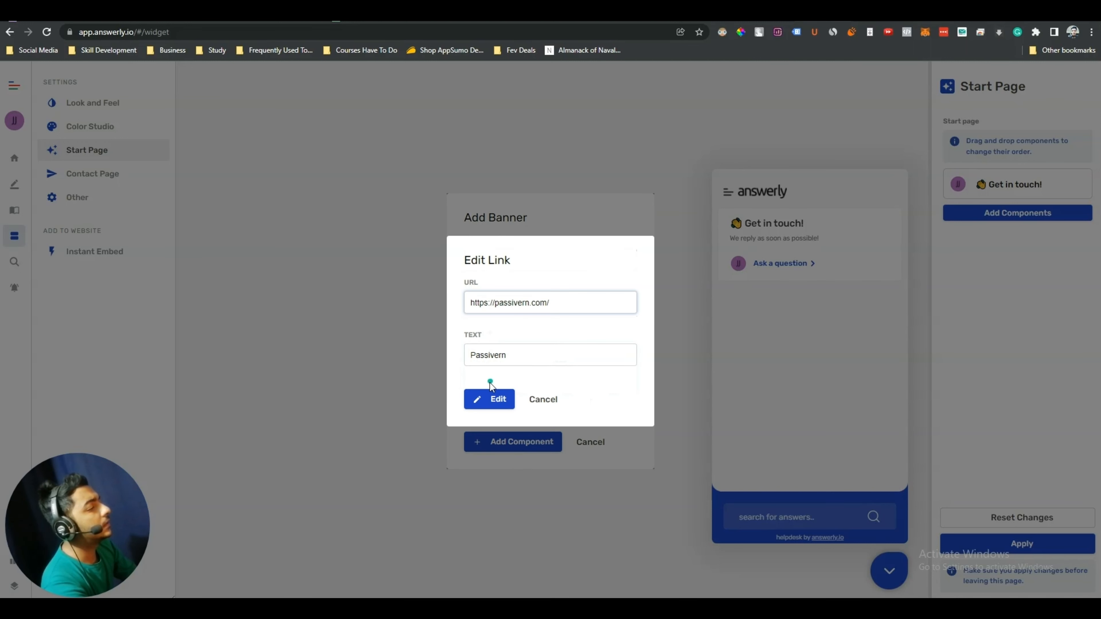
left_click(491, 398)
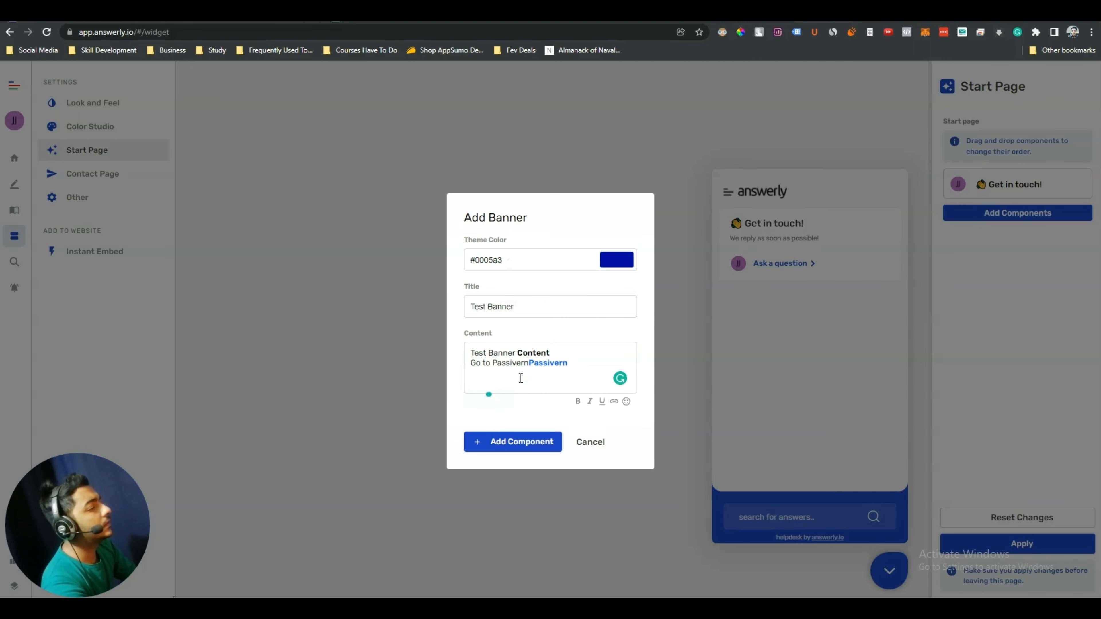
left_click(528, 364)
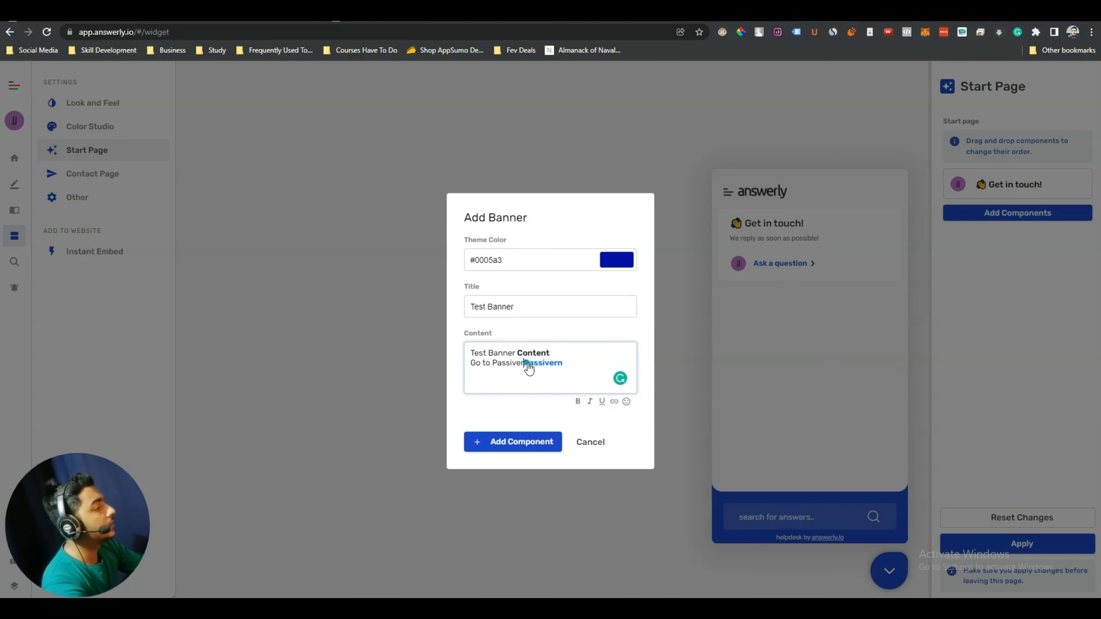
key("BackSpace")
key("BackSpace")
key("BackSpace")
key("BackSpace")
key("BackSpace")
key("BackSpace")
key("BackSpace")
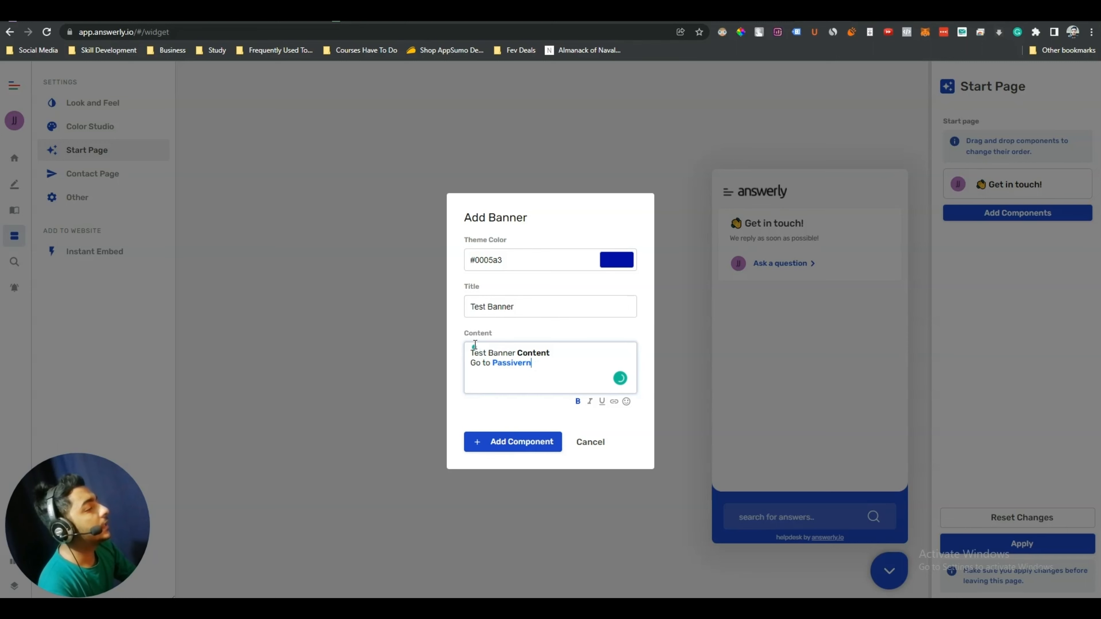
left_click(502, 443)
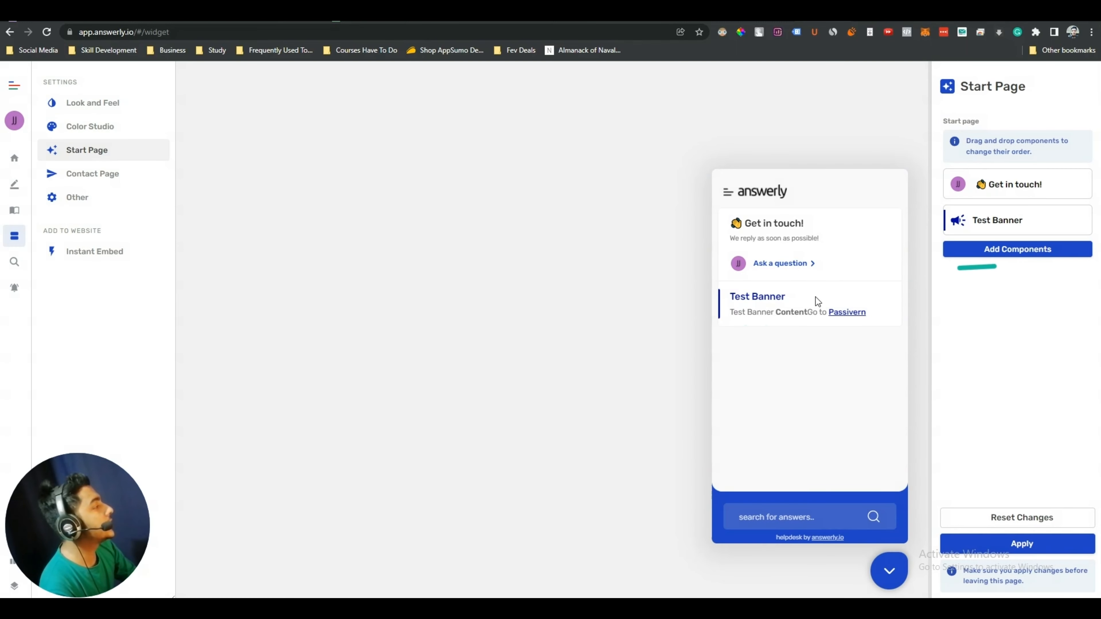
Add the Card Billing category component below Test Banner, then close its settings unchanged
left_click_drag(727, 300, 874, 315)
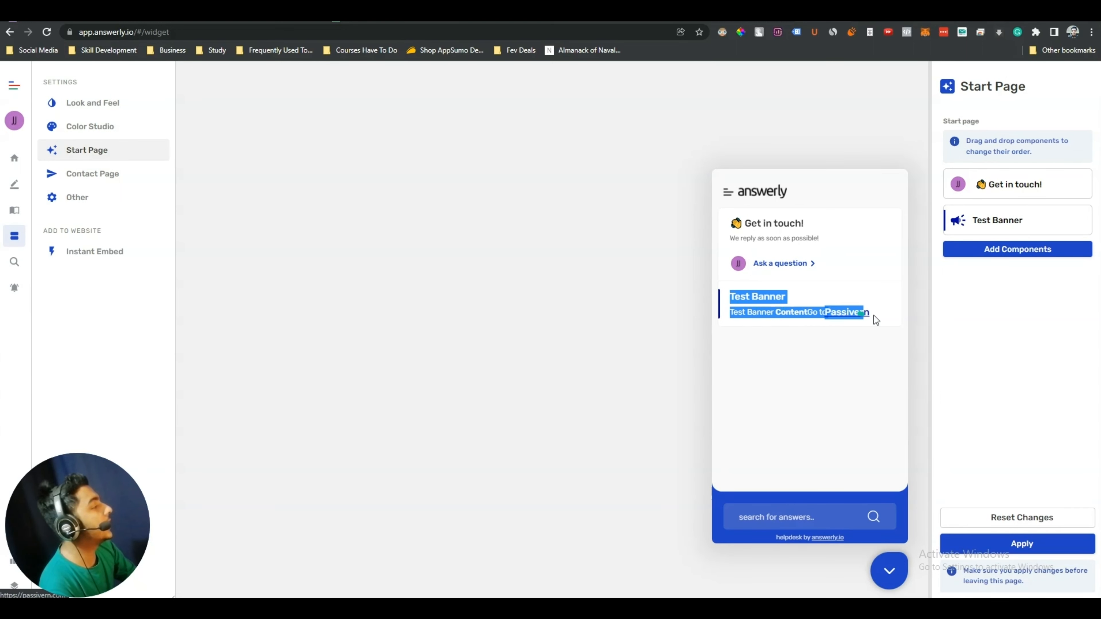
left_click(881, 365)
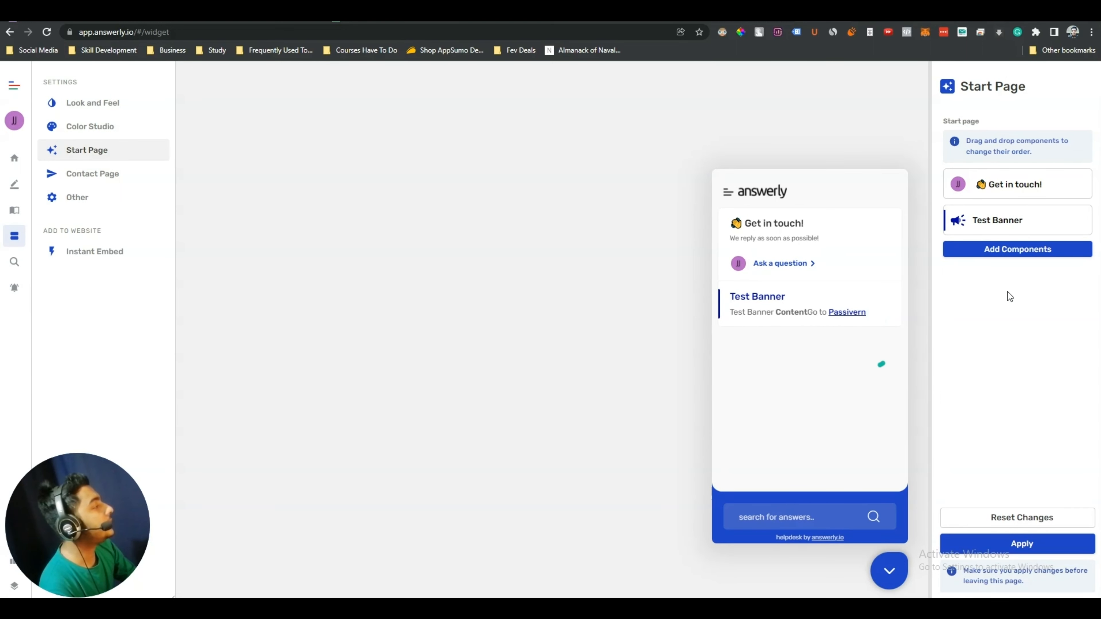
left_click(1021, 252)
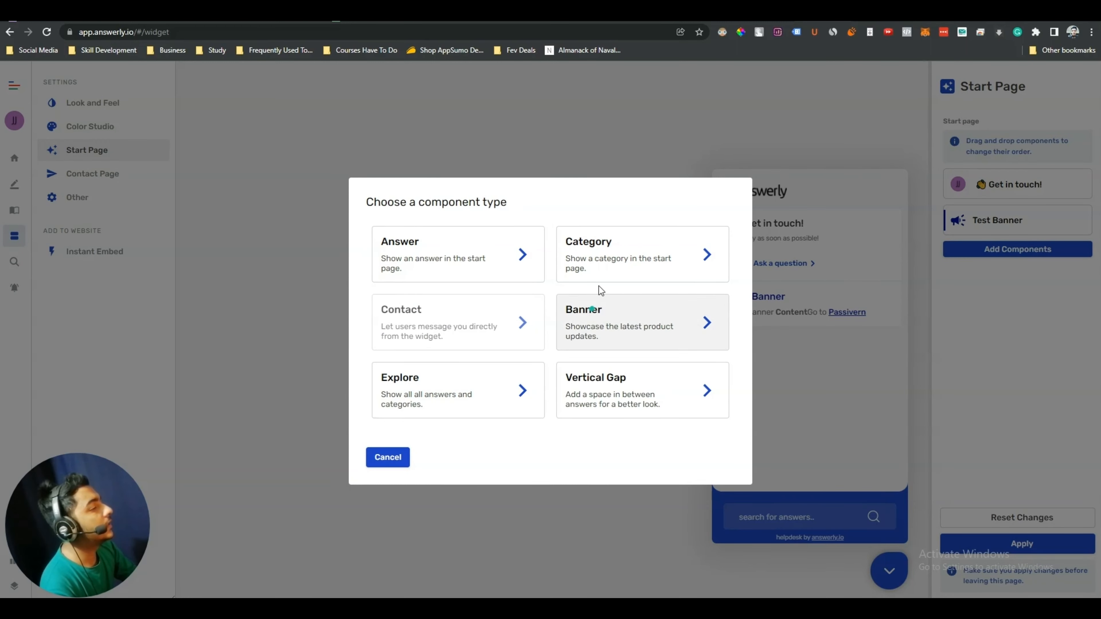
left_click(664, 261)
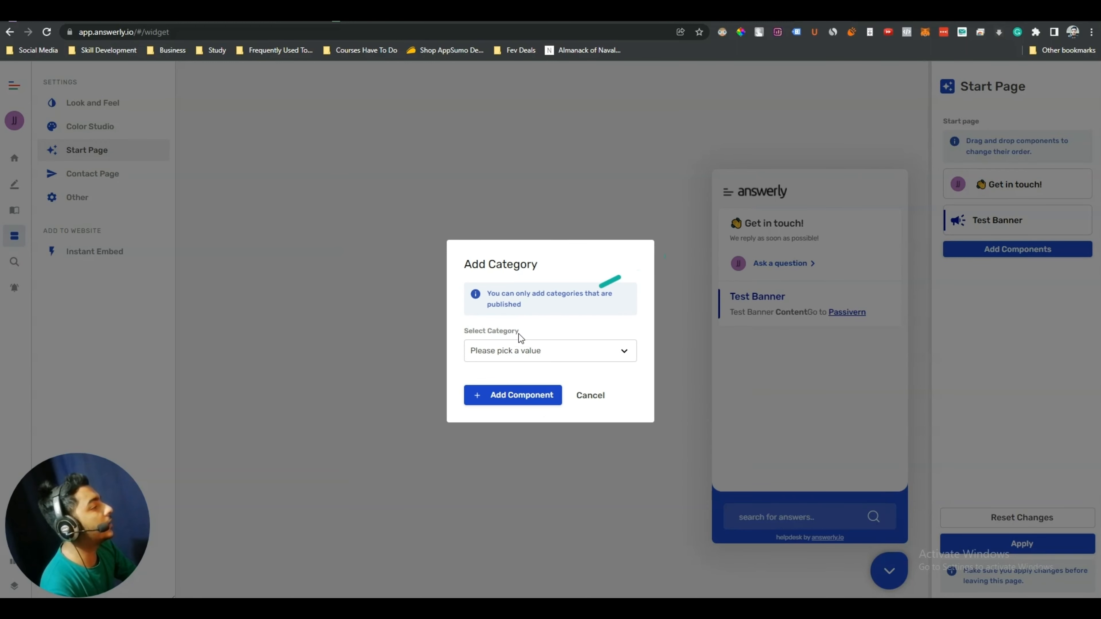
left_click(522, 351)
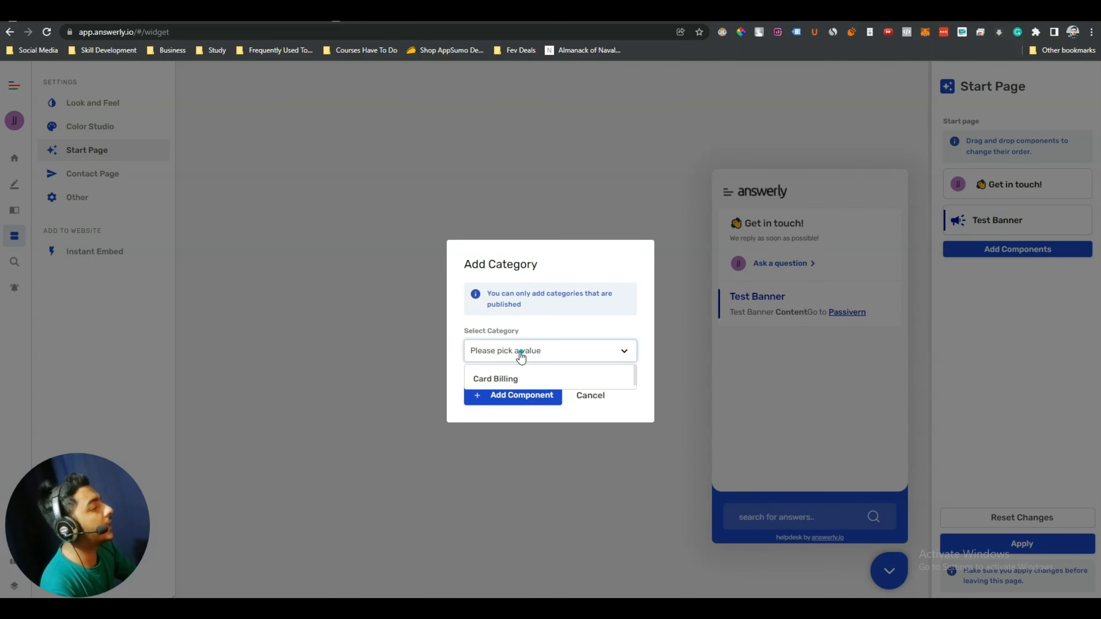
left_click(517, 380)
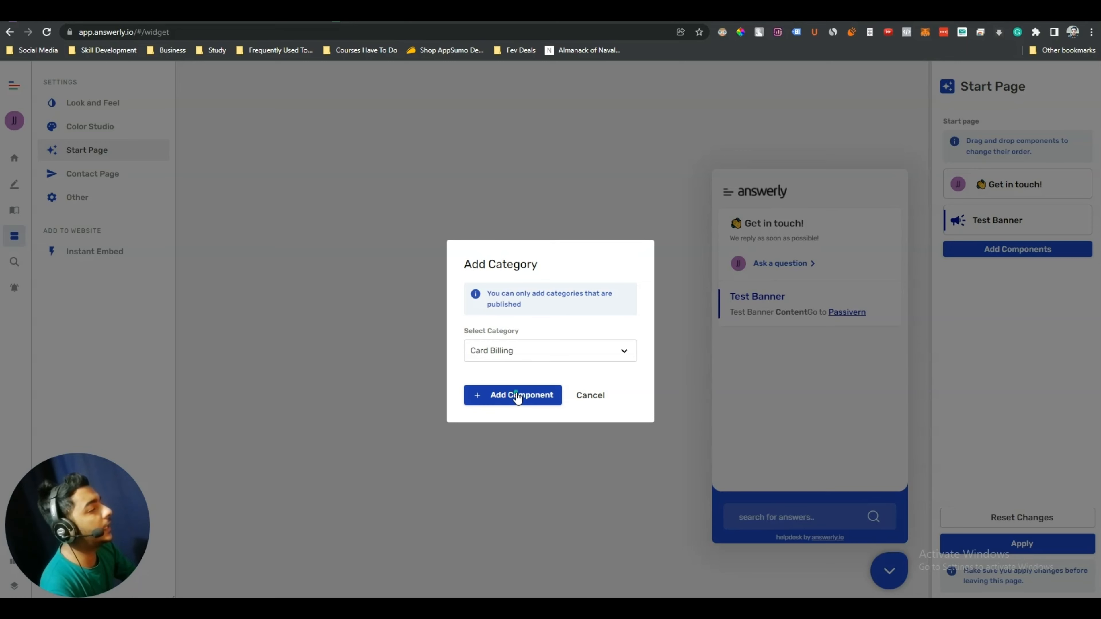
left_click(518, 397)
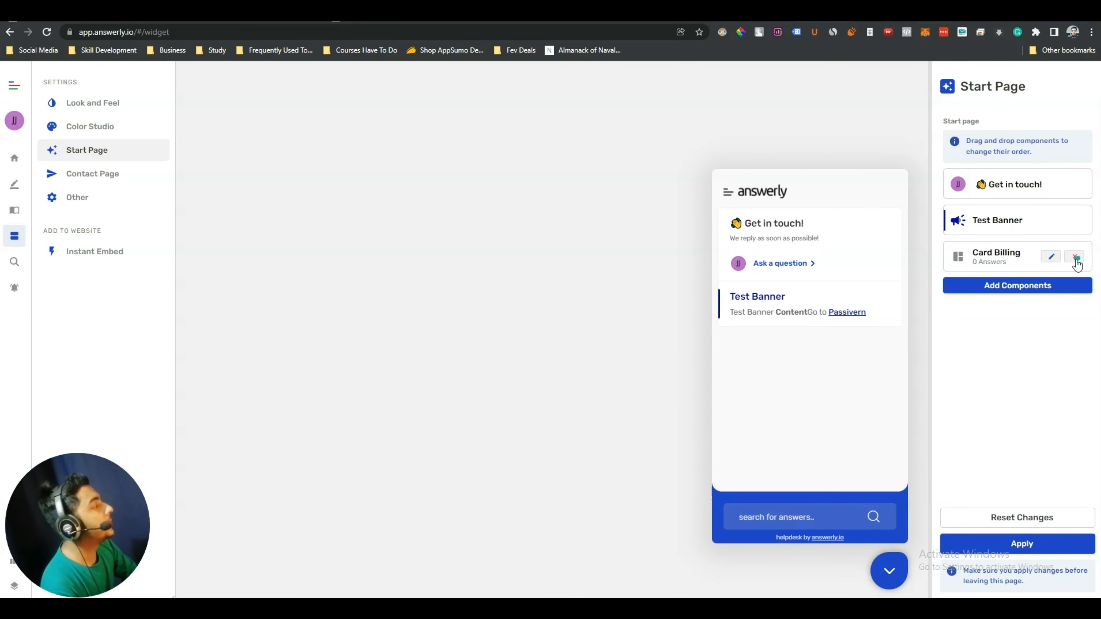
left_click(1053, 257)
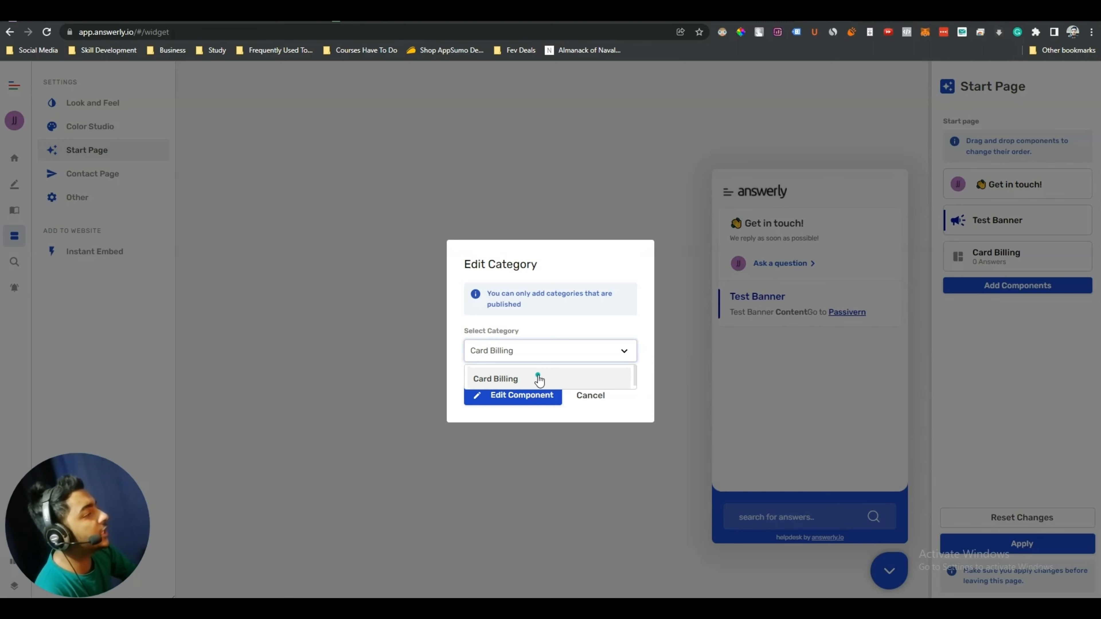
left_click(607, 403)
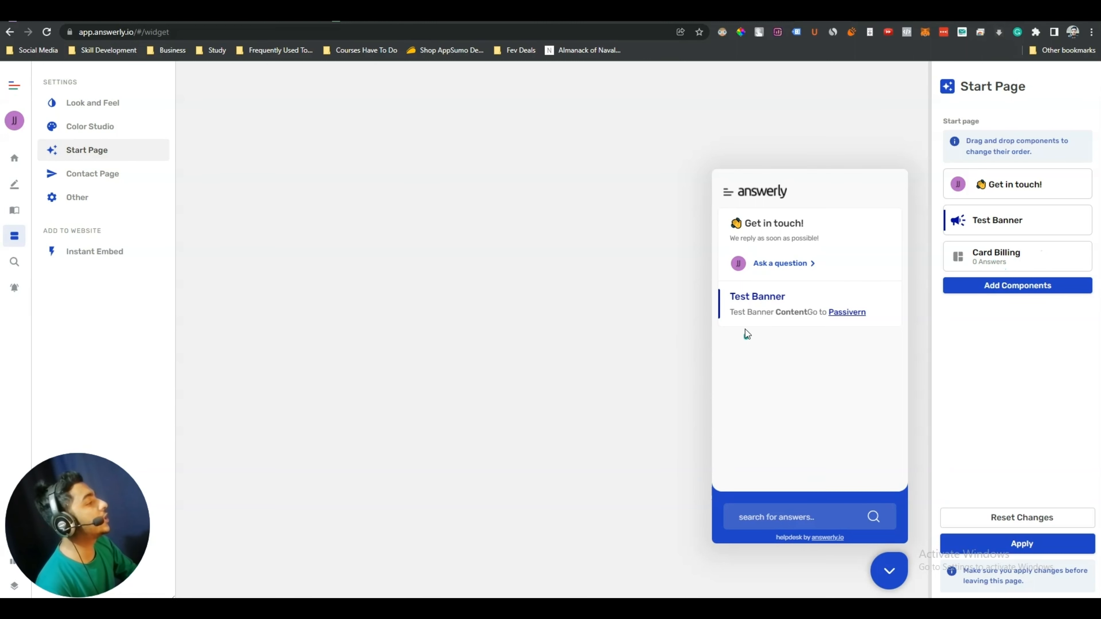
Add a Vertical Gap component and move it directly under 'Get in touch!'
left_click(1023, 284)
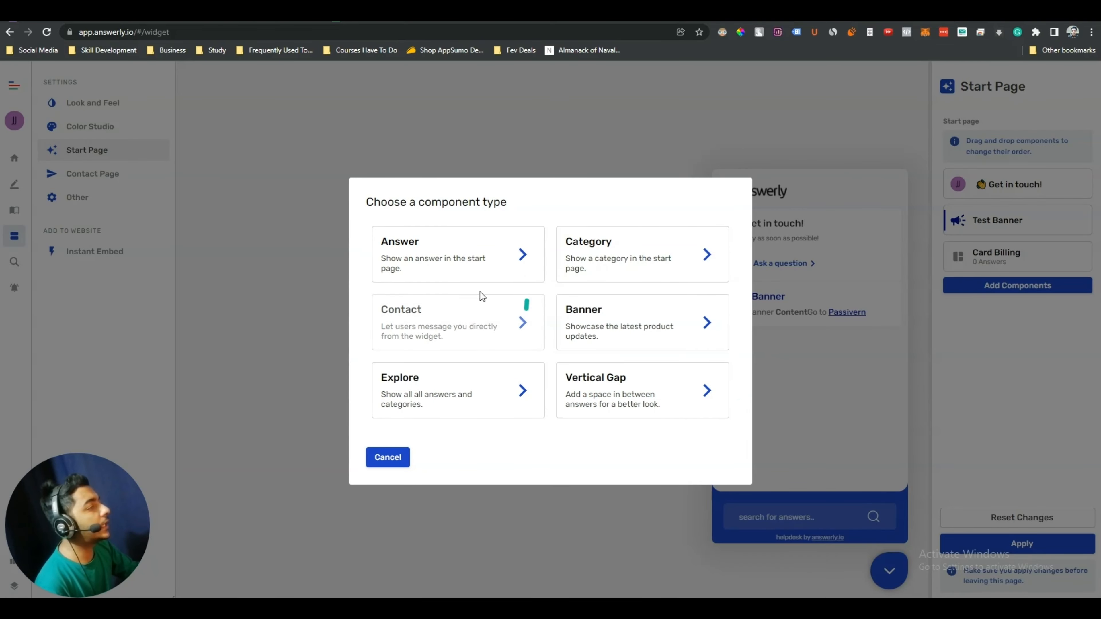
left_click(644, 393)
mouse_move(1015, 295)
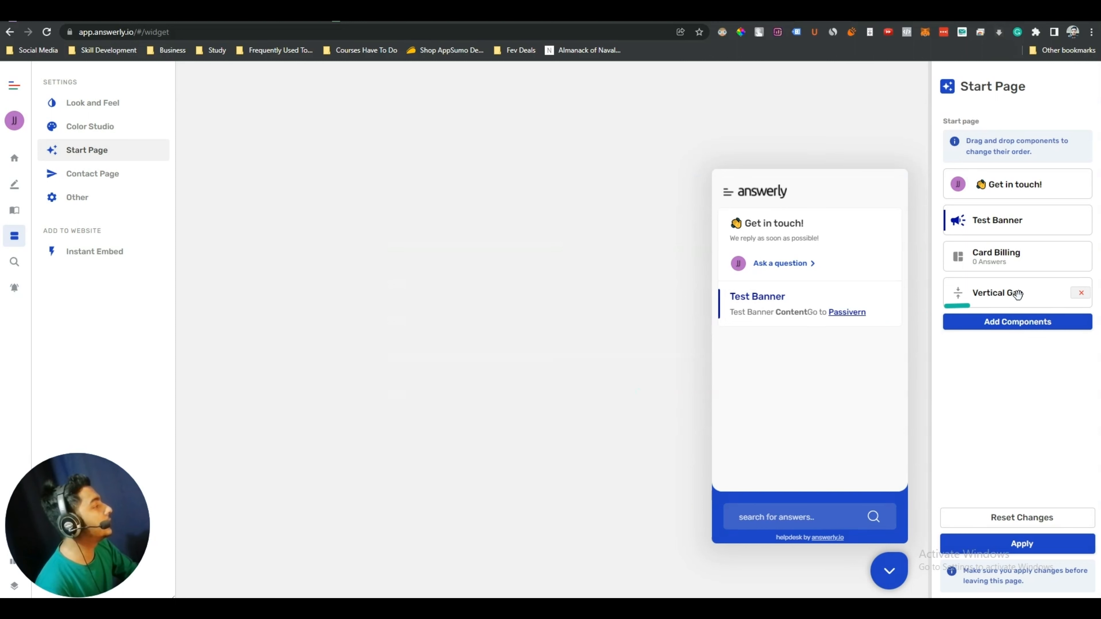
left_click_drag(1015, 295, 1015, 222)
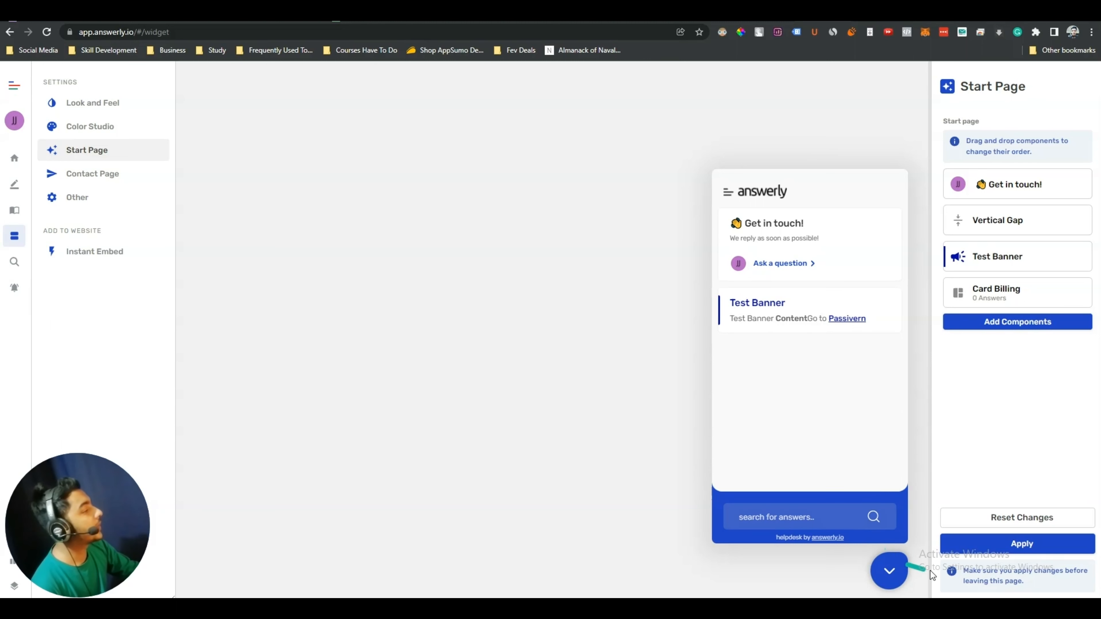
Close the preview and reach the team invite dialog via Contact Page support team pictures
left_click(893, 572)
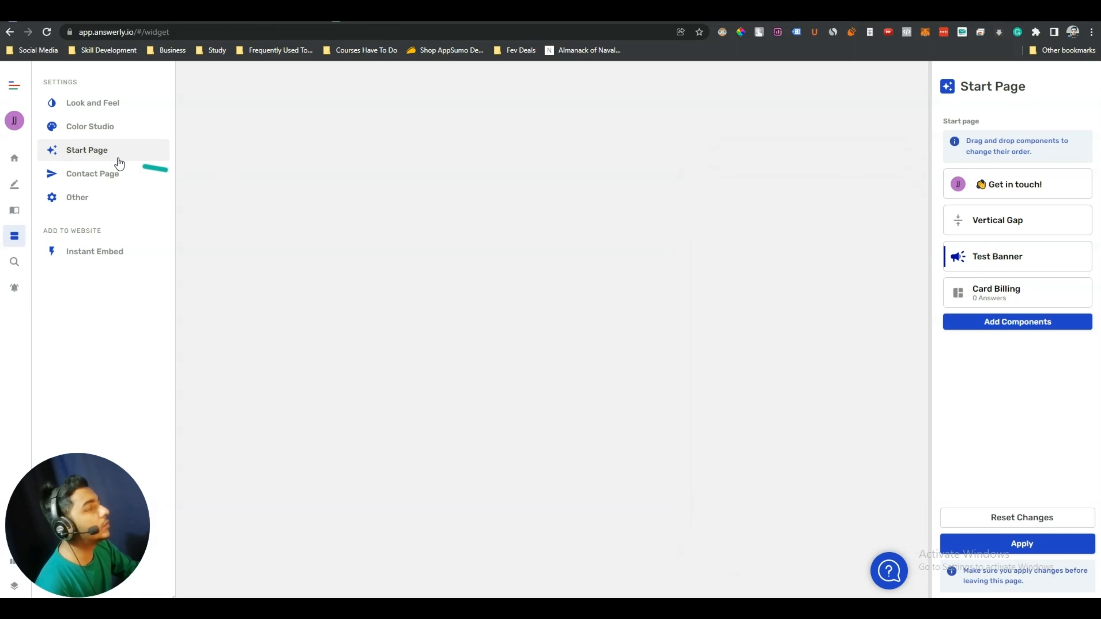
left_click(77, 181)
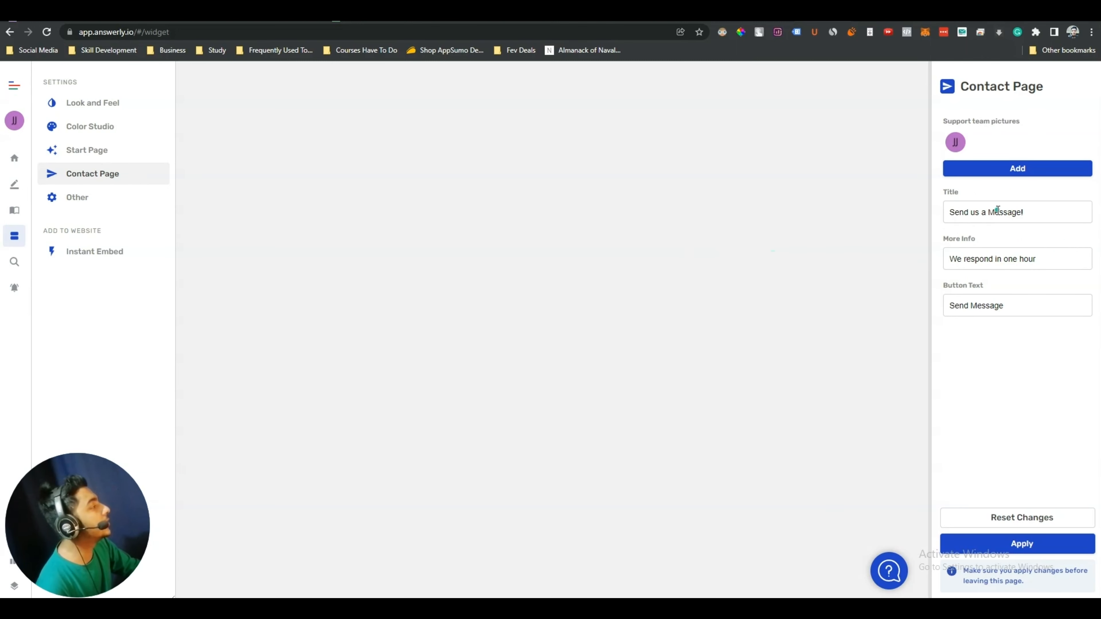
left_click(1023, 259)
left_click(1013, 168)
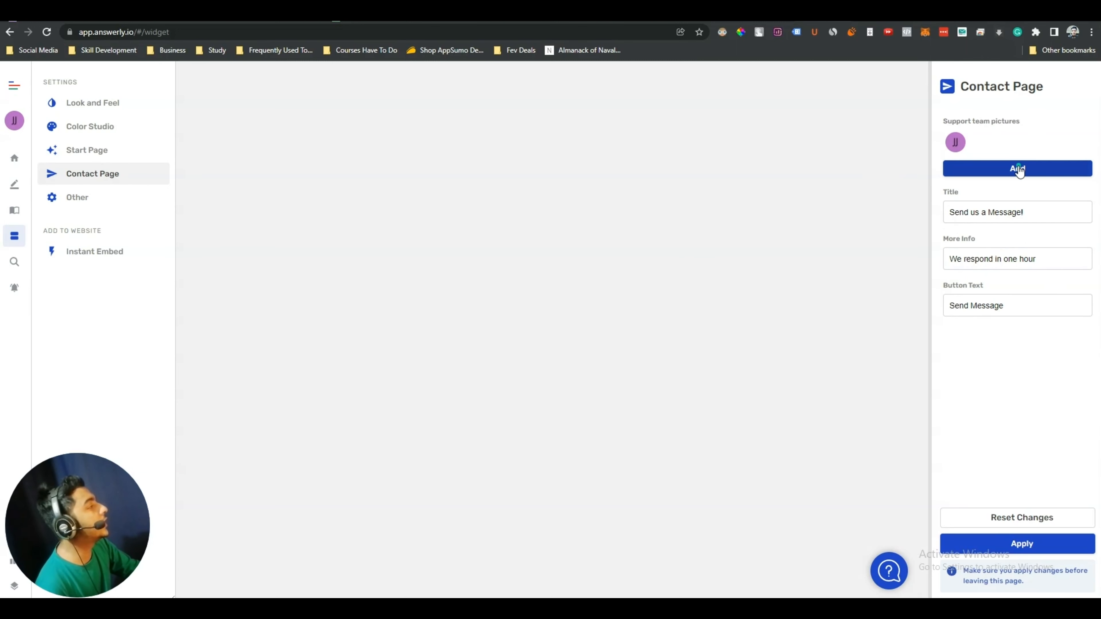
left_click(514, 369)
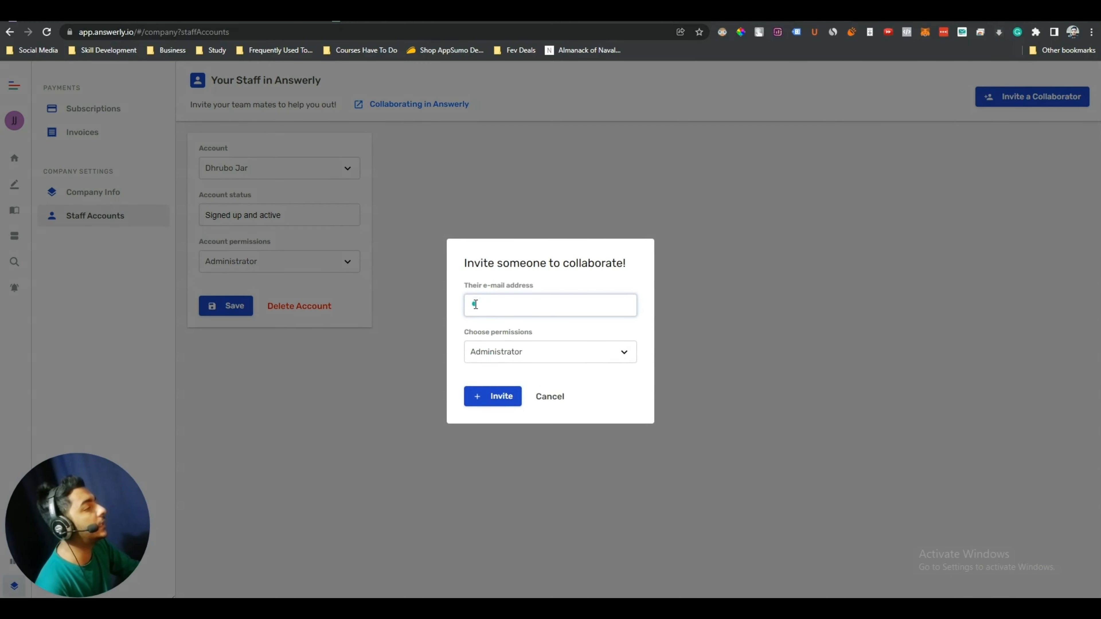
Invite a collaborator with Agent permissions by entering their e-mail address
left_click(505, 352)
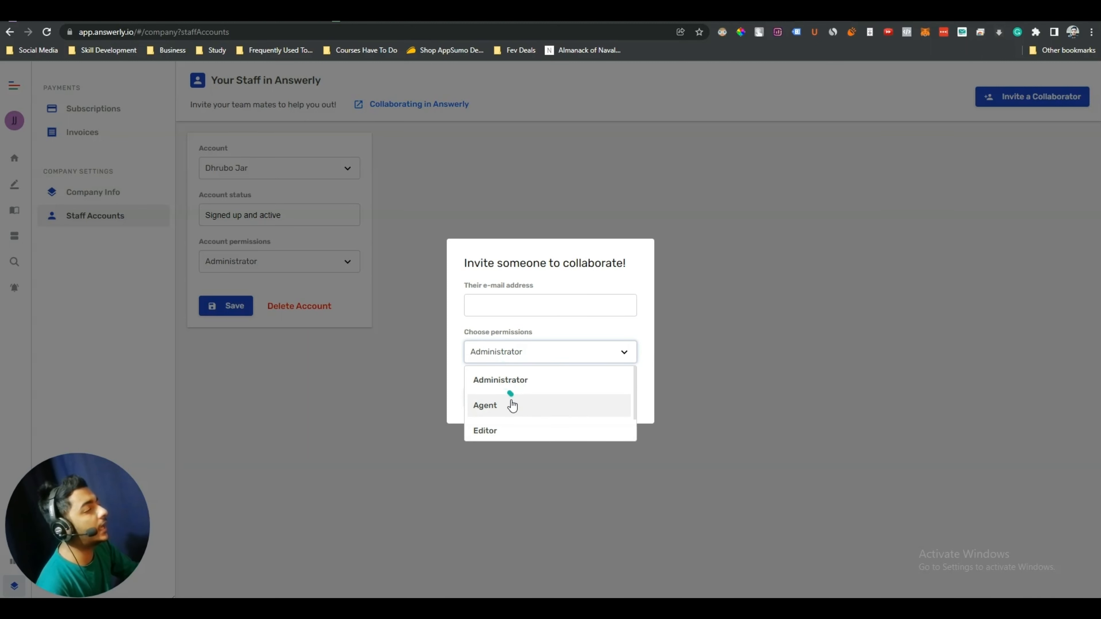
scroll(512, 406, "down", 2)
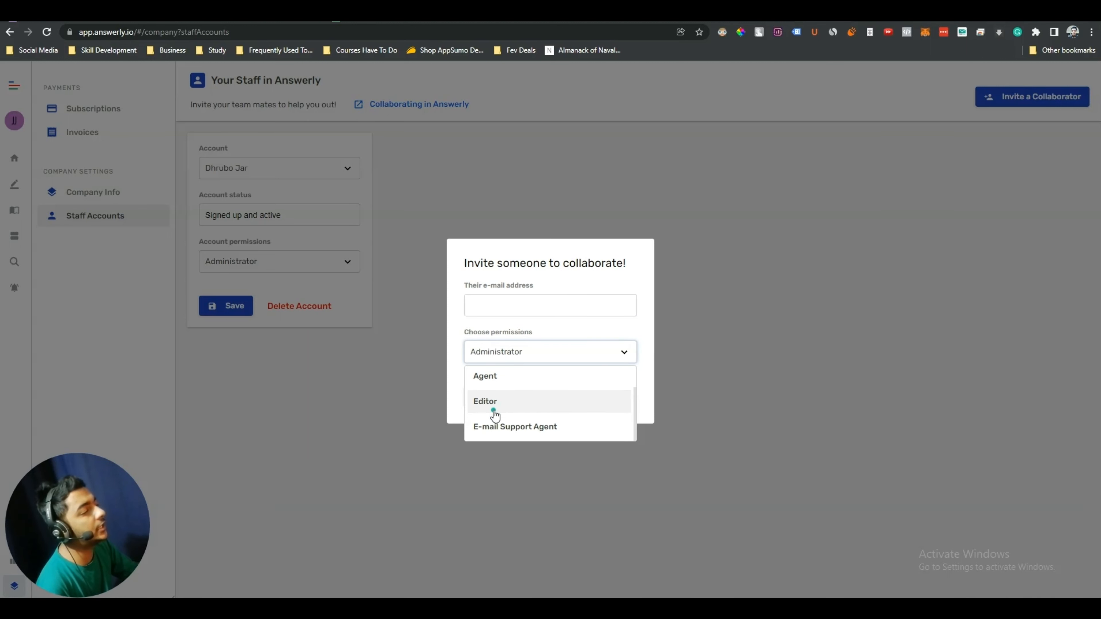
scroll(504, 404, "up", 2)
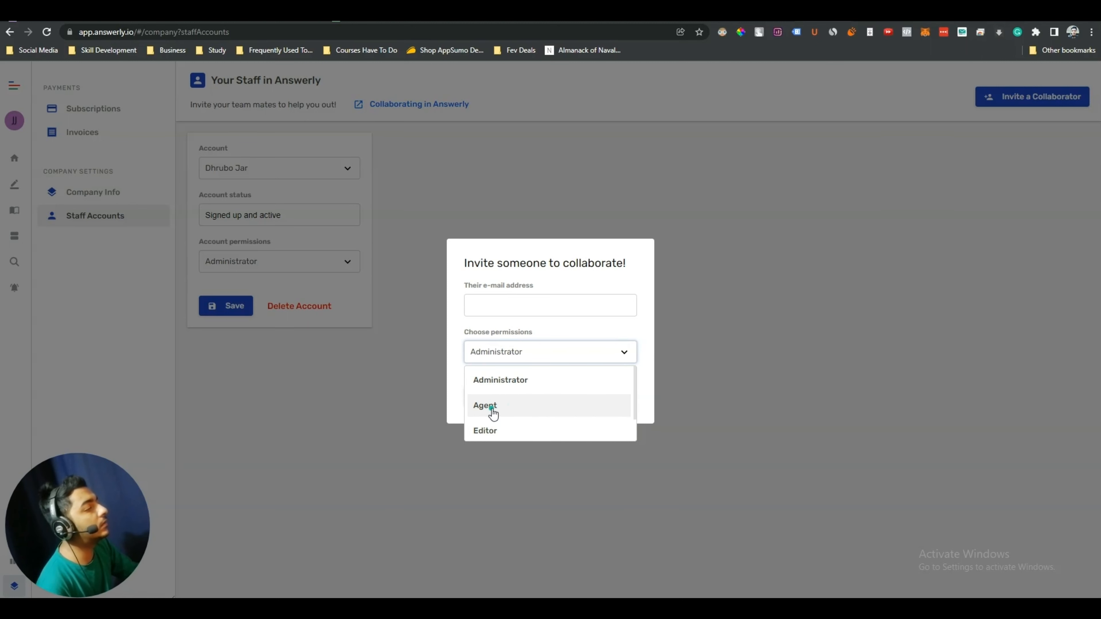
scroll(492, 411, "down", 1)
scroll(488, 407, "up", 1)
scroll(488, 408, "up", 1)
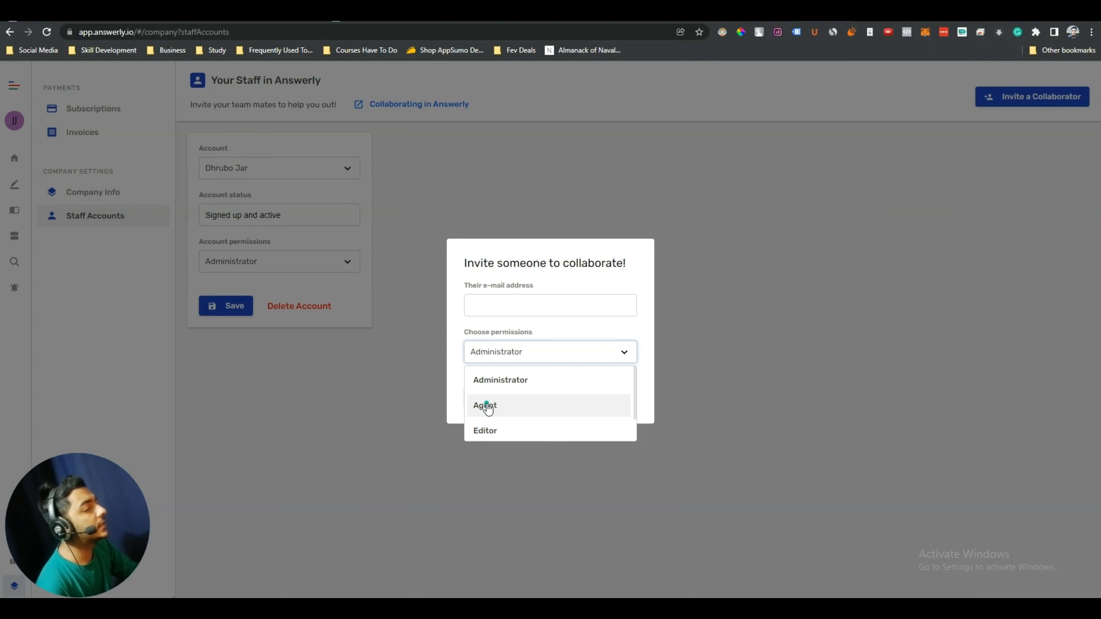
left_click(485, 406)
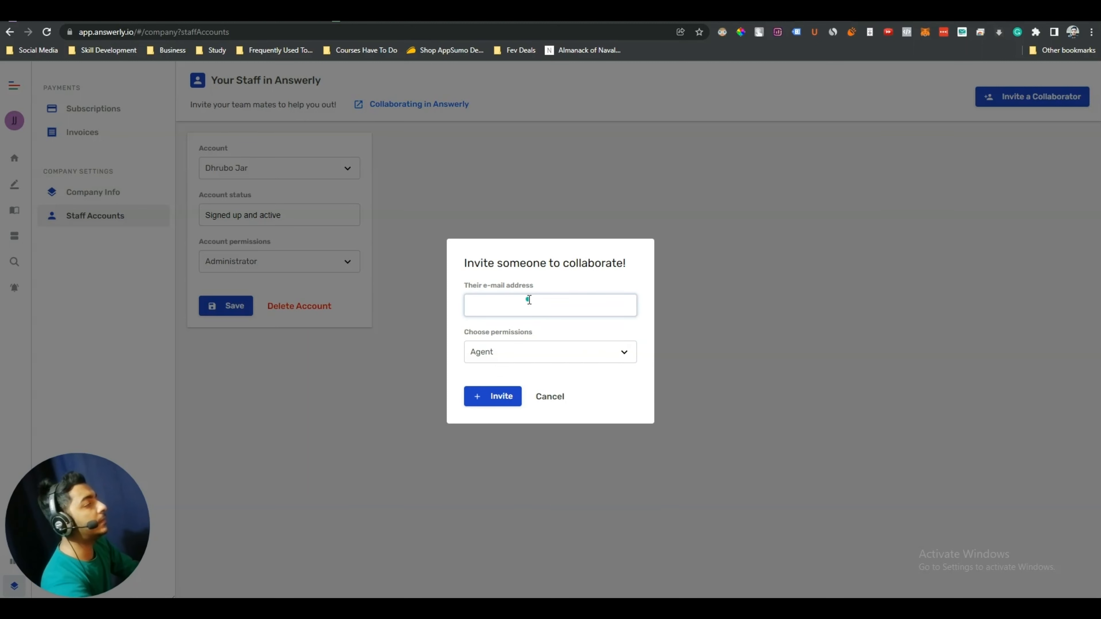
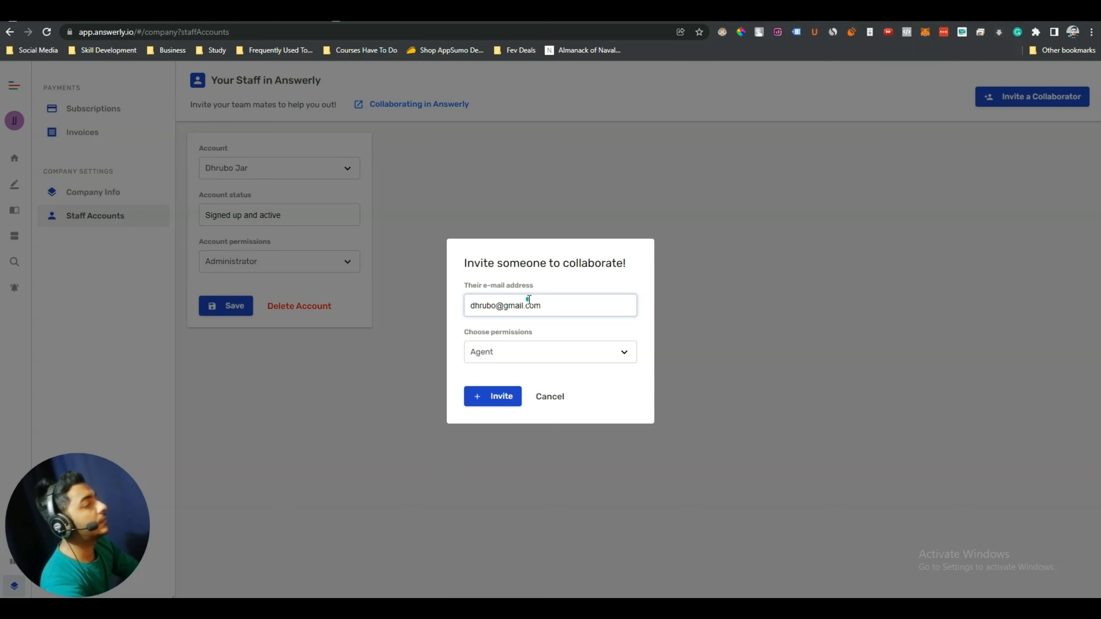
left_click(492, 395)
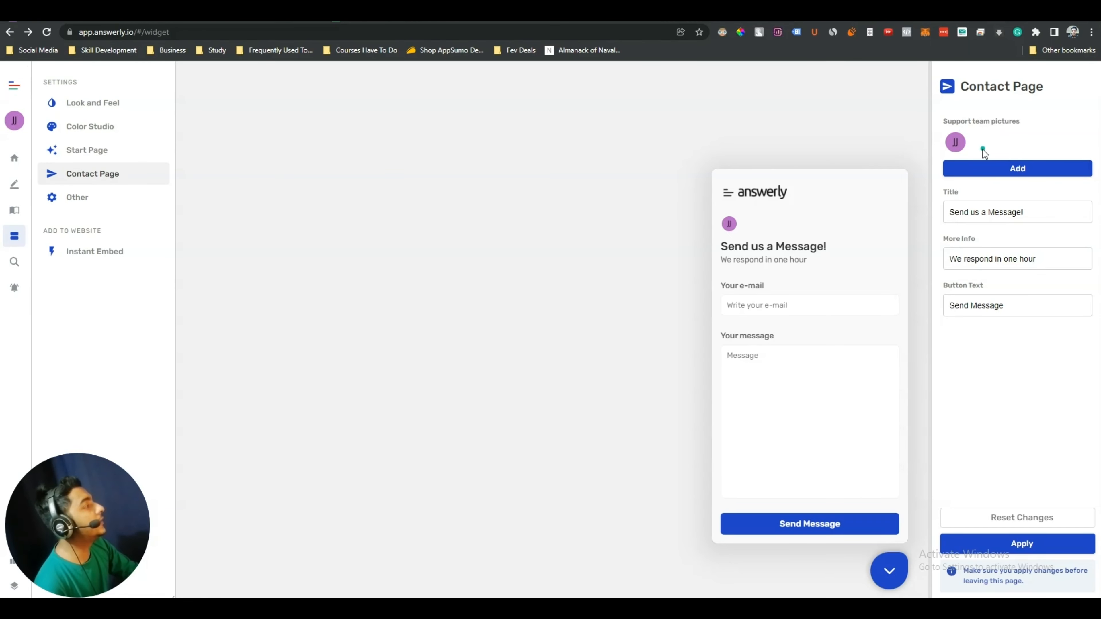
Collapse the widget preview and turn off Answerly branding under Other settings
mouse_move(957, 146)
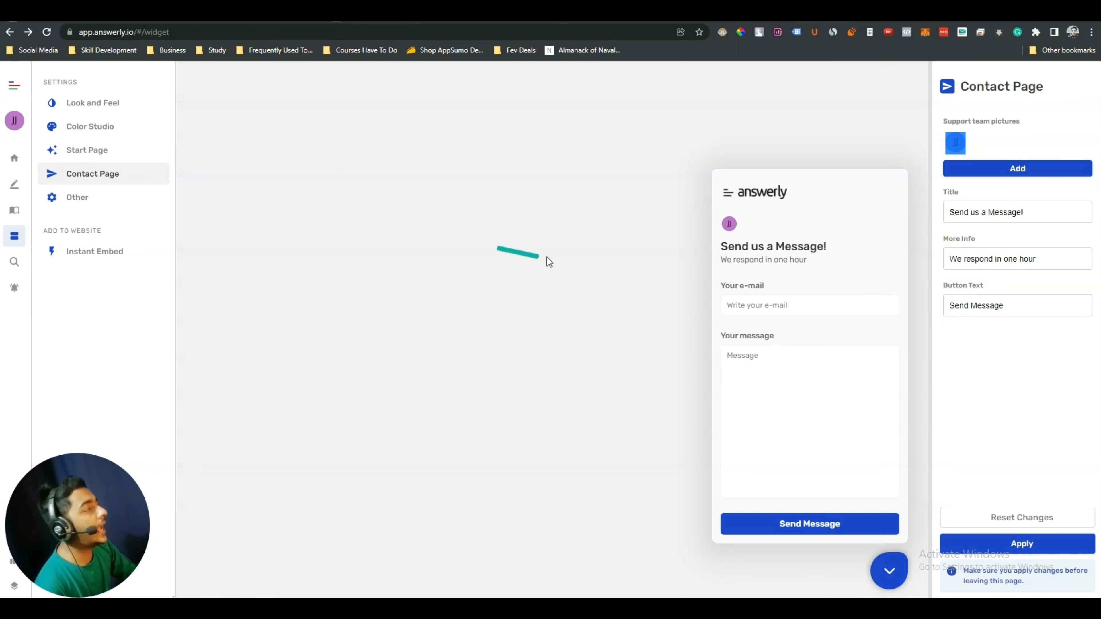
left_click(982, 140)
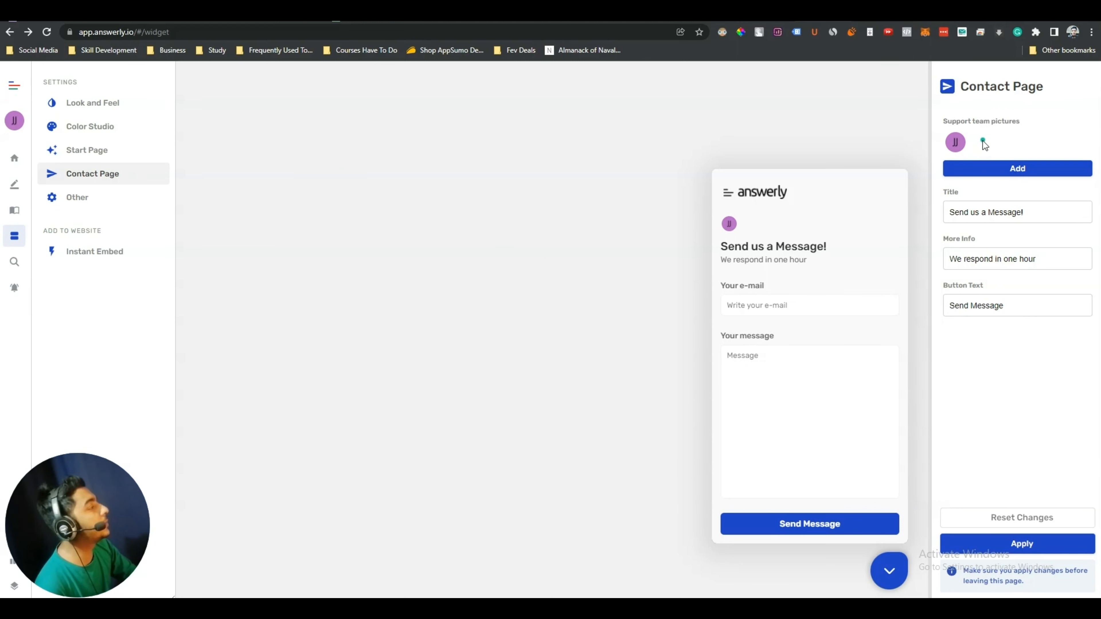
left_click(889, 571)
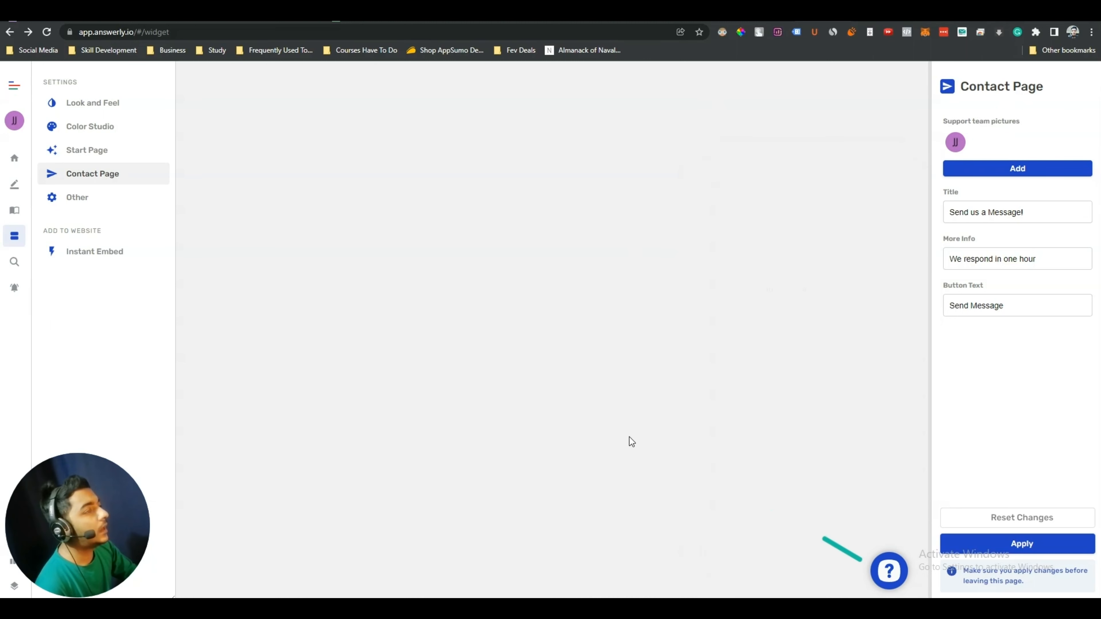
left_click(78, 201)
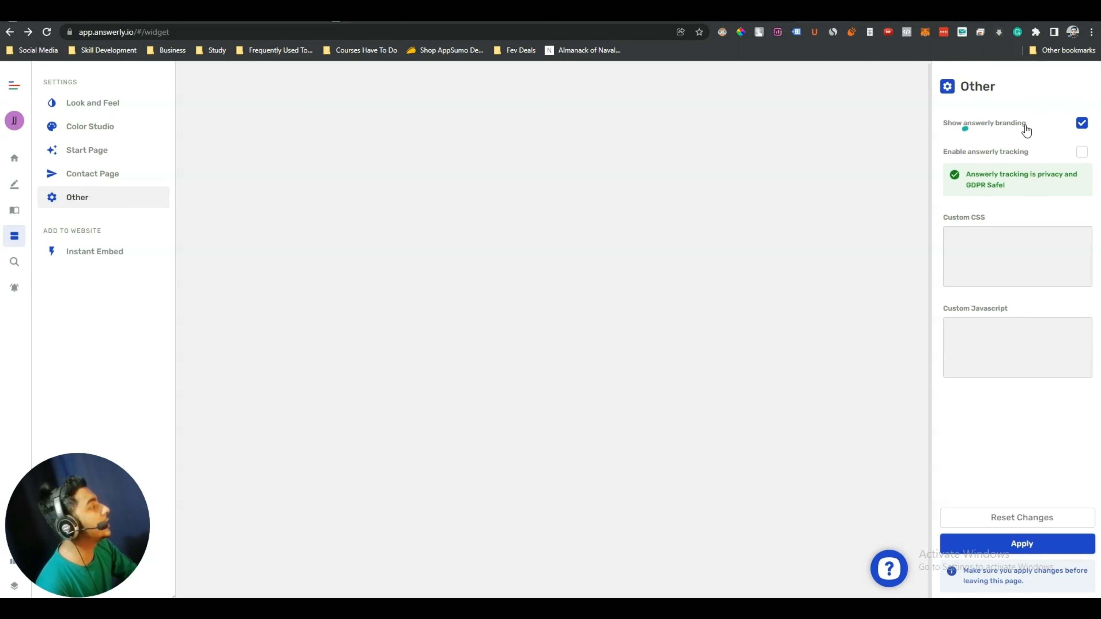
left_click(1082, 124)
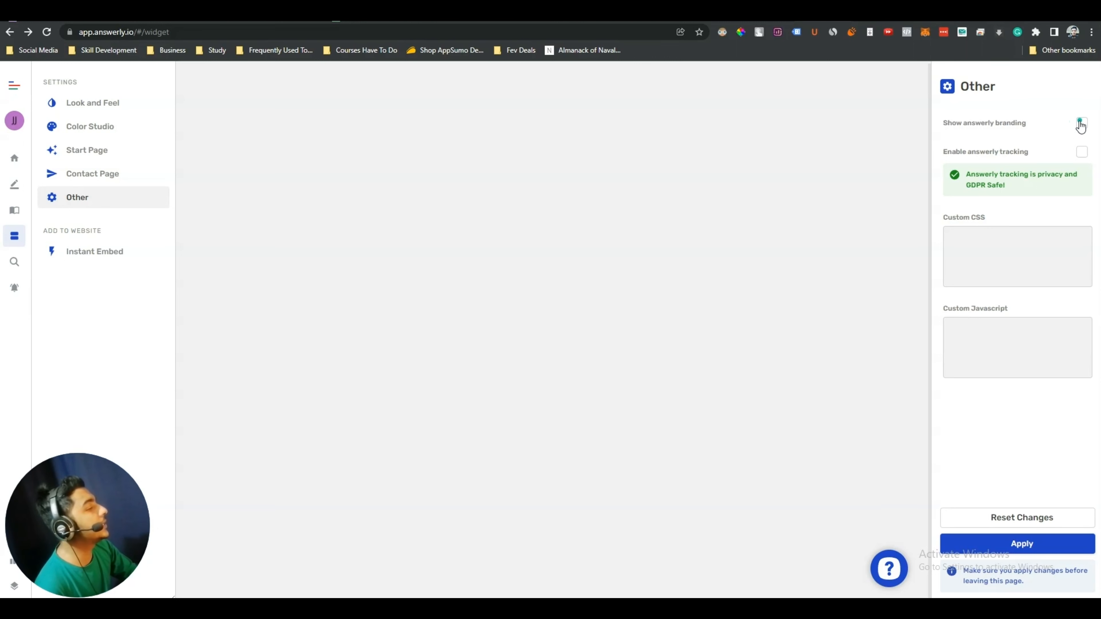
Copy the Instant Embed script code and test the help widget launcher
left_click(87, 260)
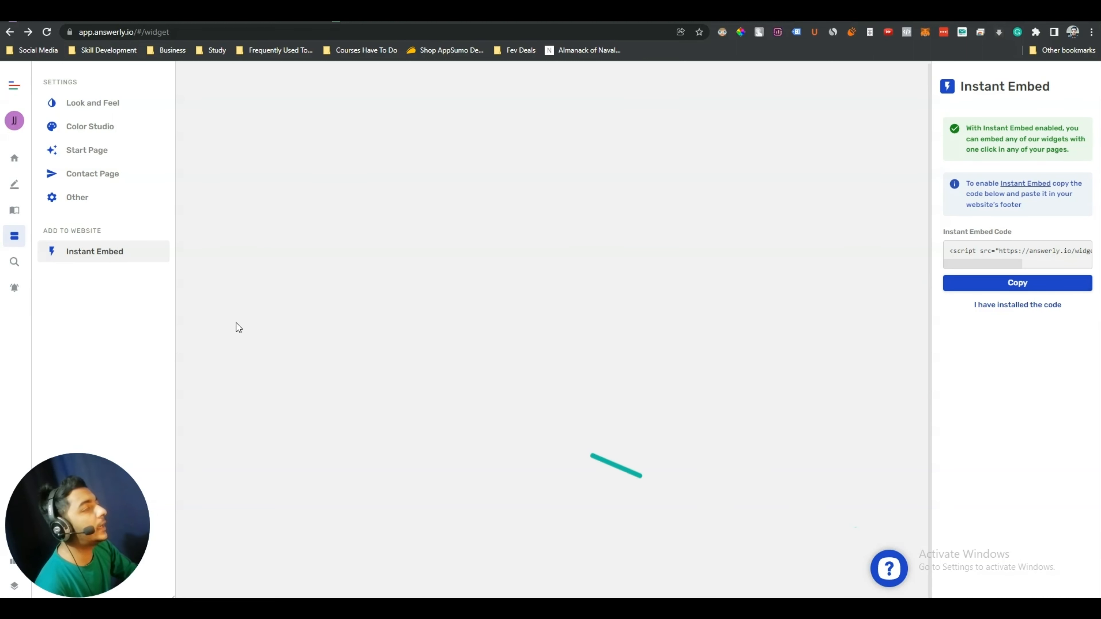
left_click(1027, 286)
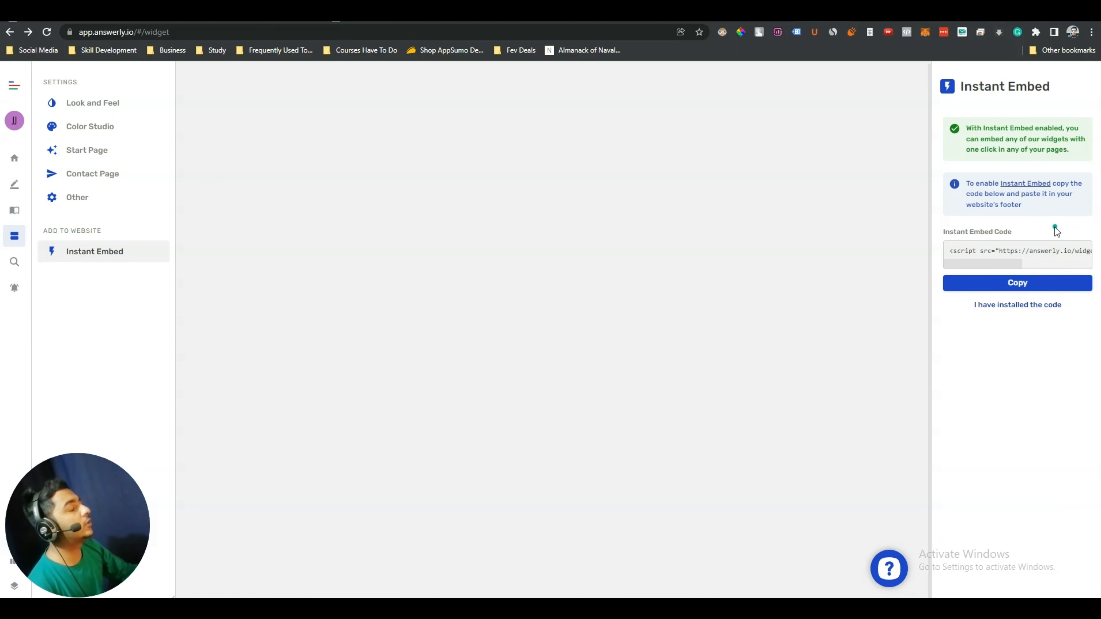
left_click(890, 571)
left_click(890, 572)
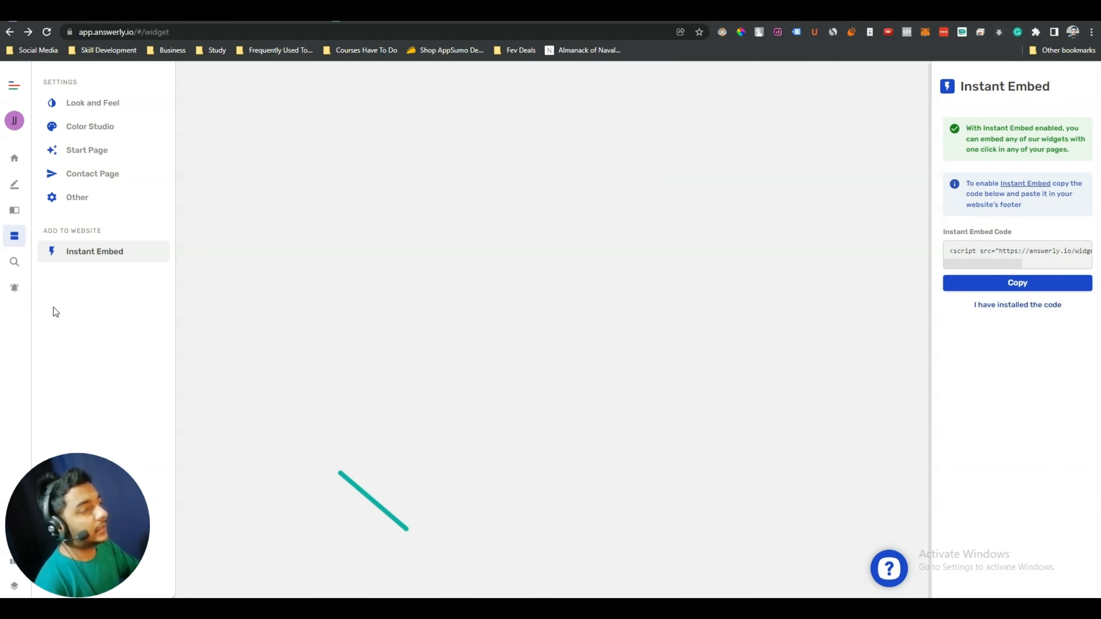
In search widget settings, preview the various search icon styles
left_click(14, 262)
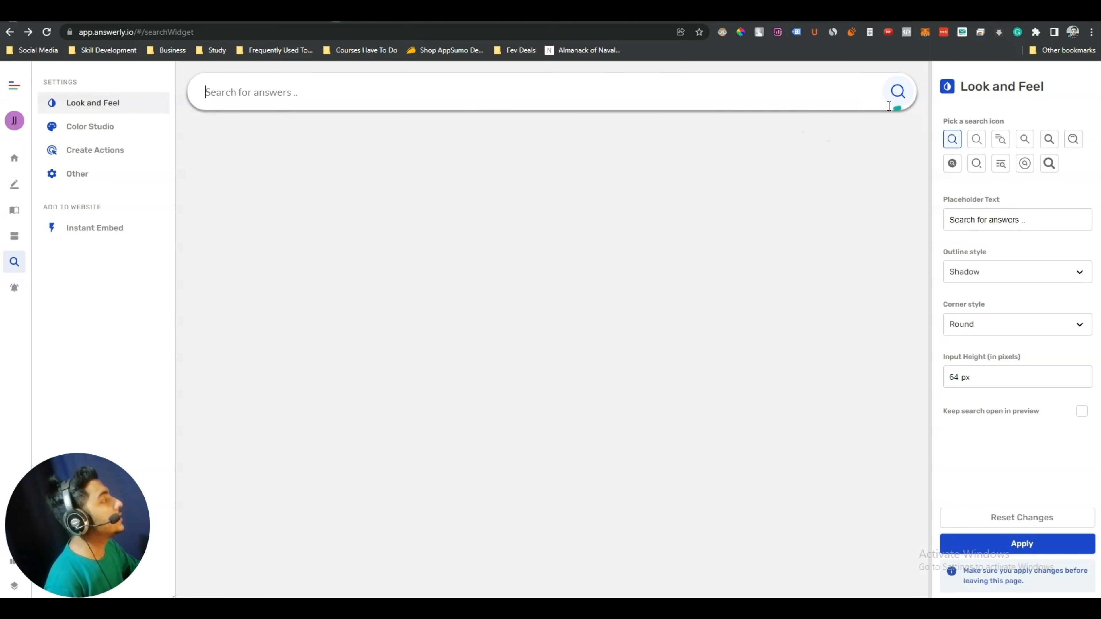
left_click(980, 143)
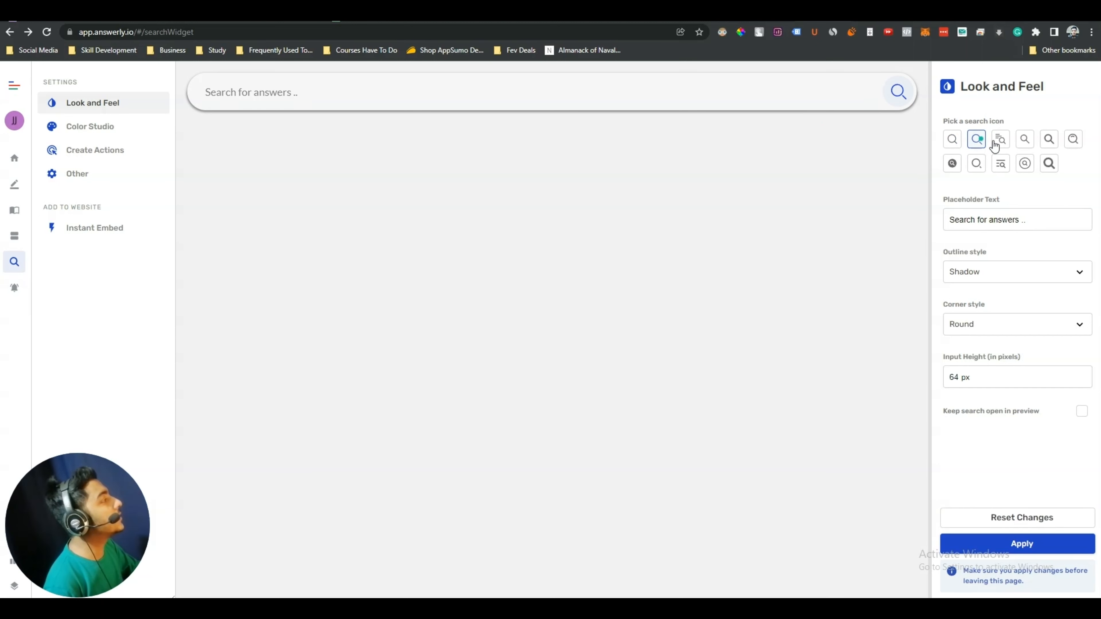
left_click(1004, 145)
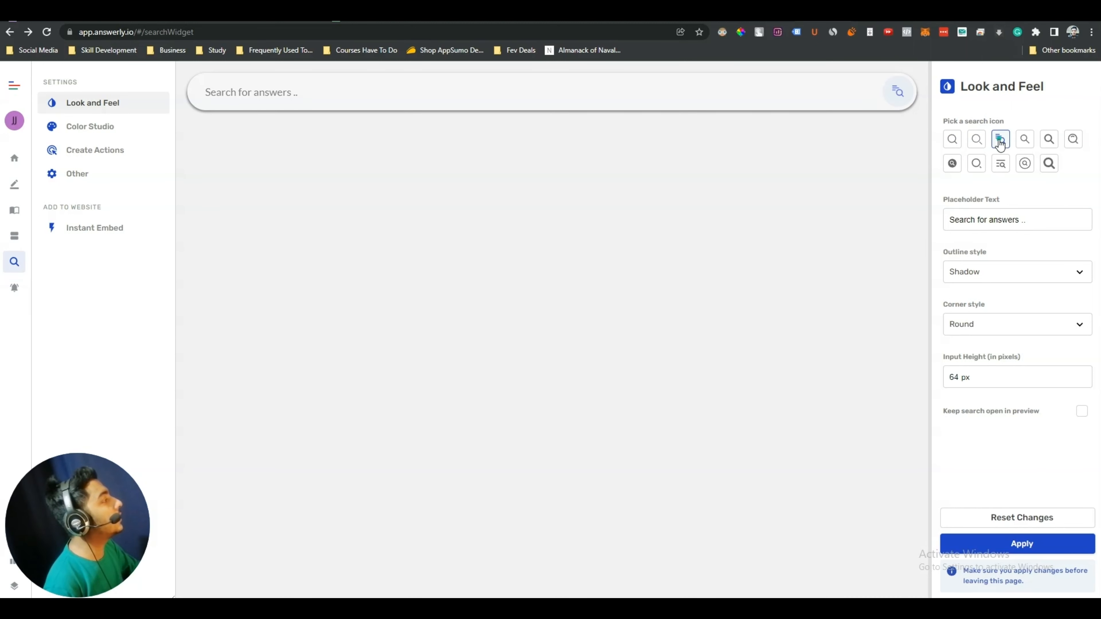
left_click(1022, 144)
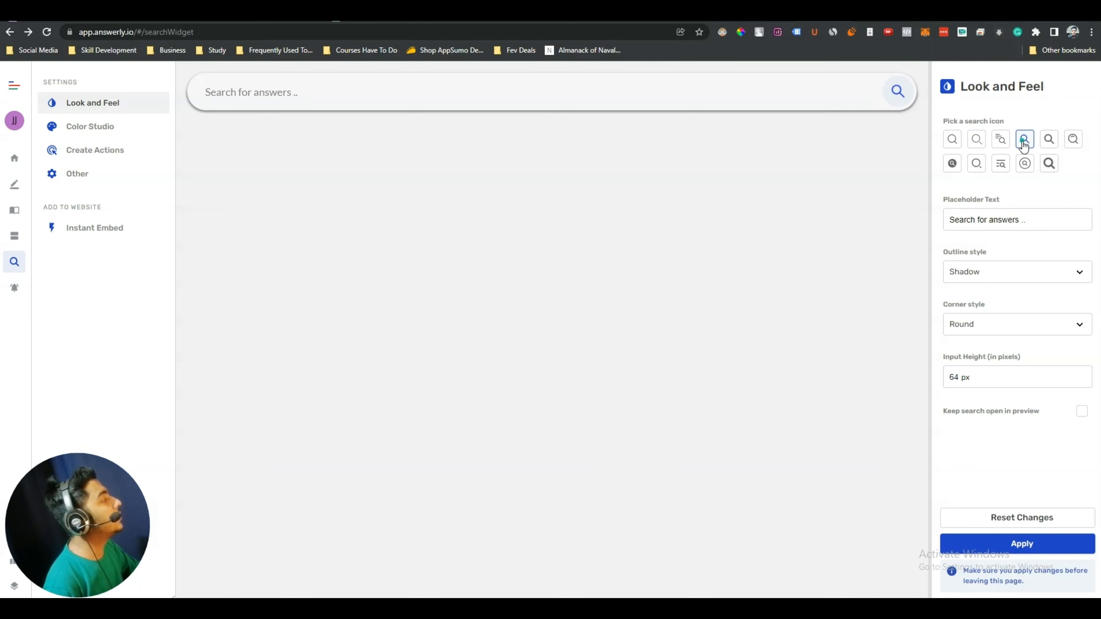
left_click(1048, 142)
left_click(1073, 139)
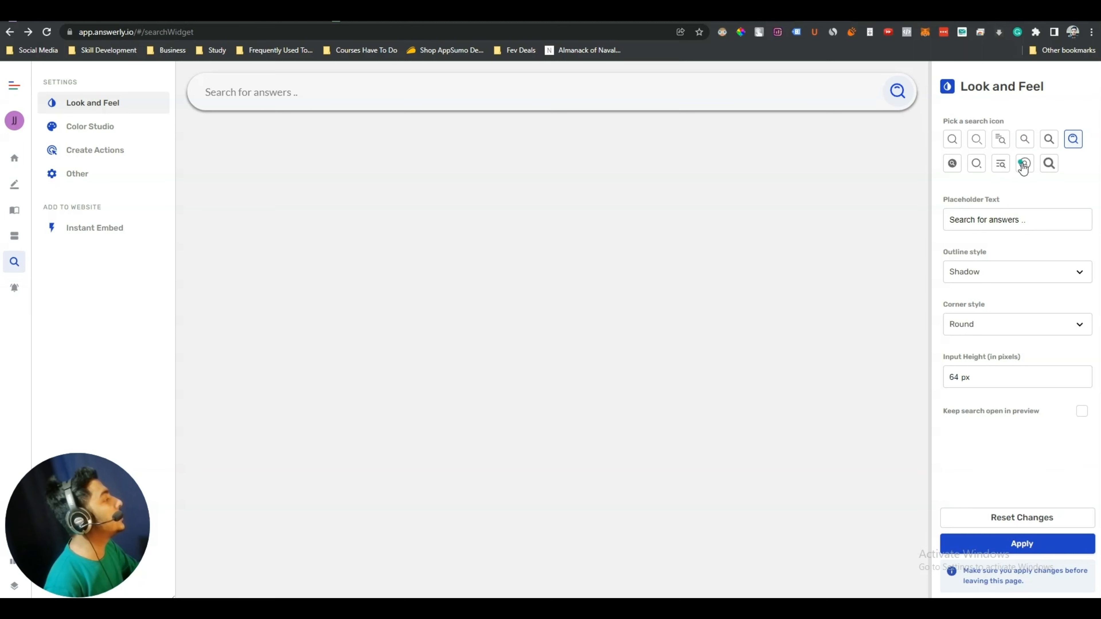
left_click(1024, 164)
left_click(1049, 164)
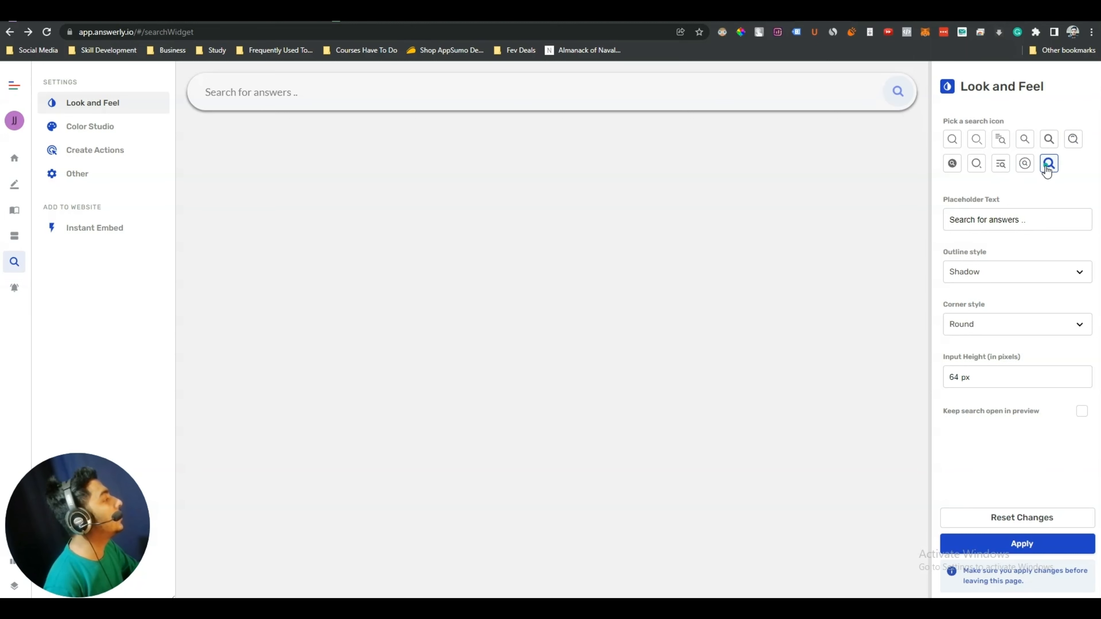
left_click(1001, 164)
Choose the filled circular search icon and make the placeholder 'Search for answers on Passivern ..'
left_click(958, 167)
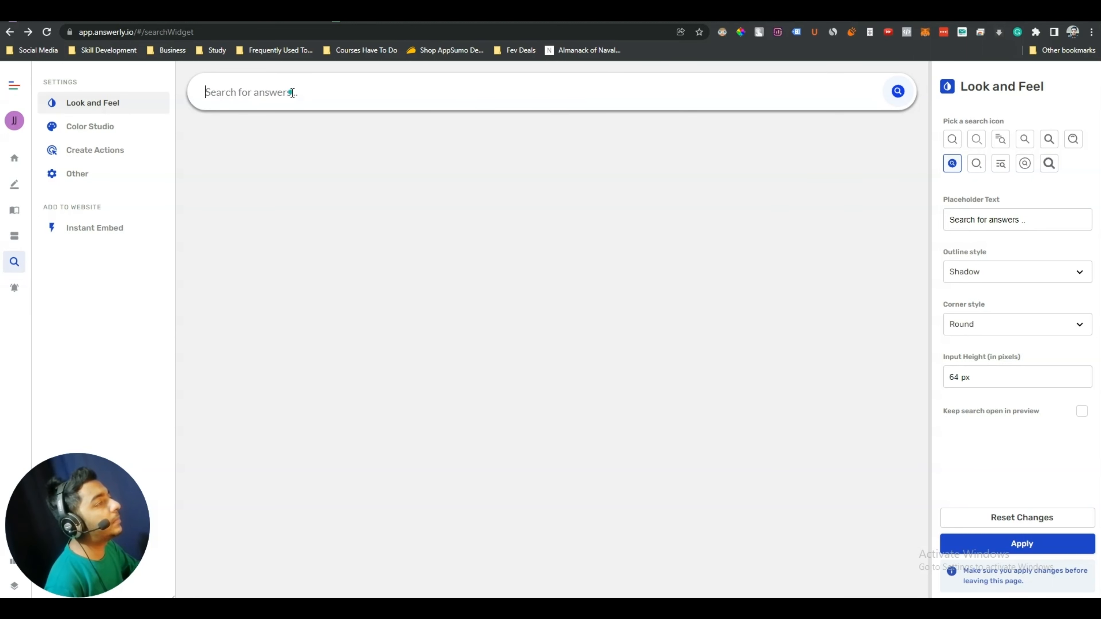
left_click(1020, 221)
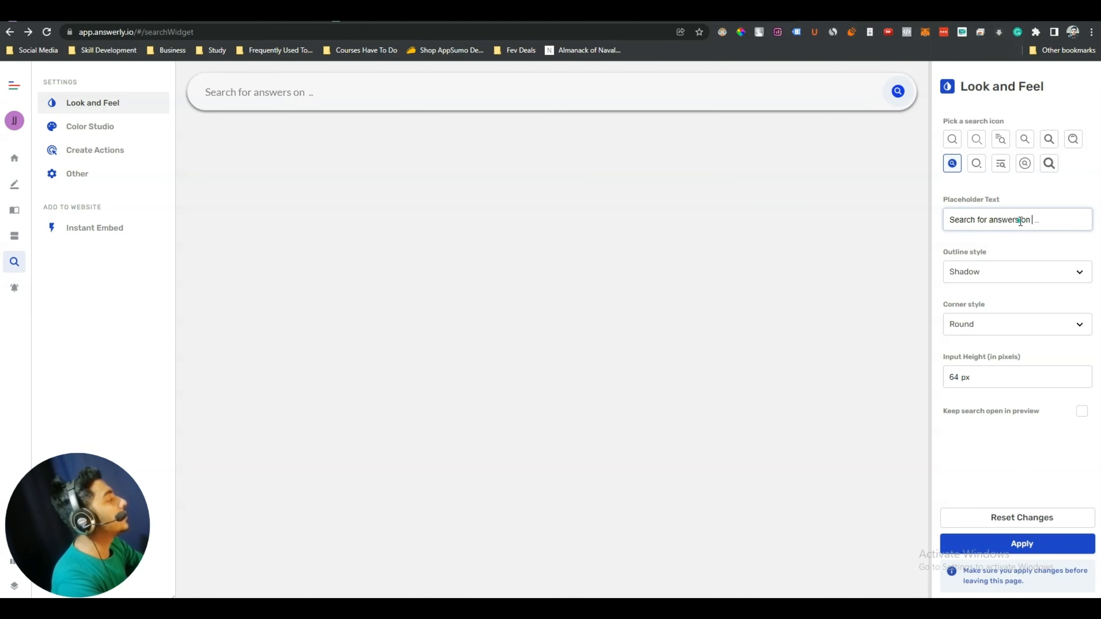
type("Passivern")
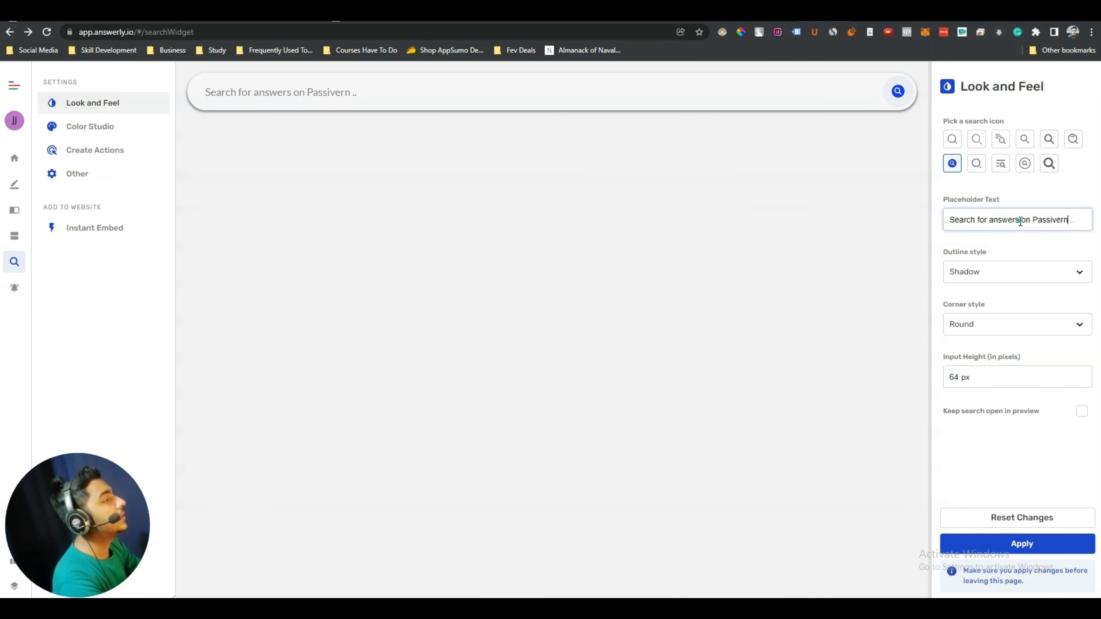
Try Border and no outline on the search bar, then restore the Shadow outline
left_click(987, 279)
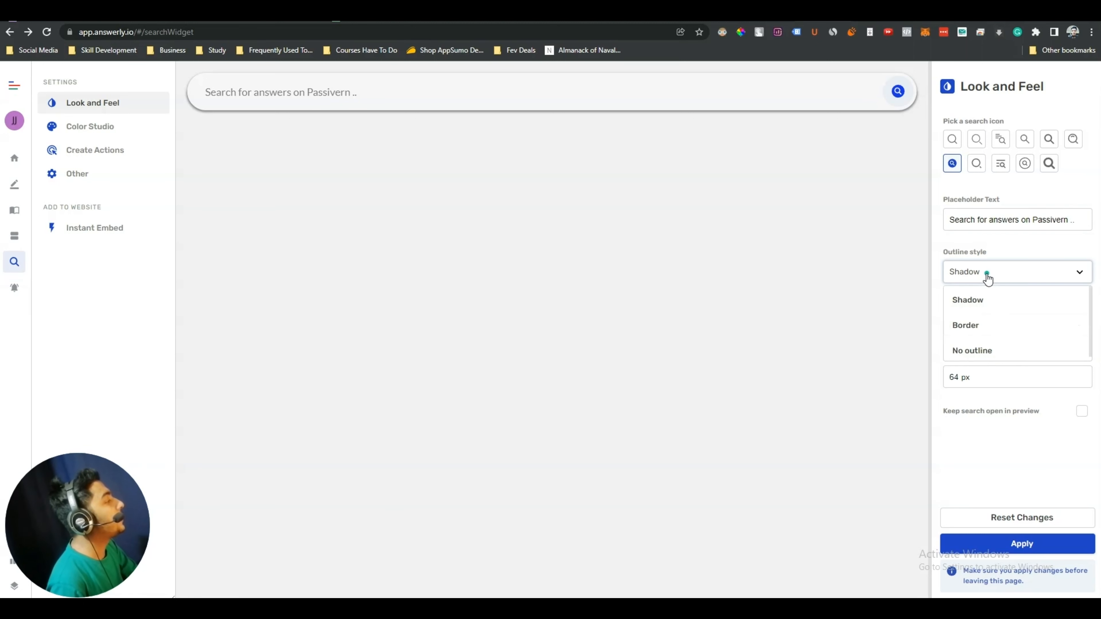
left_click(986, 272)
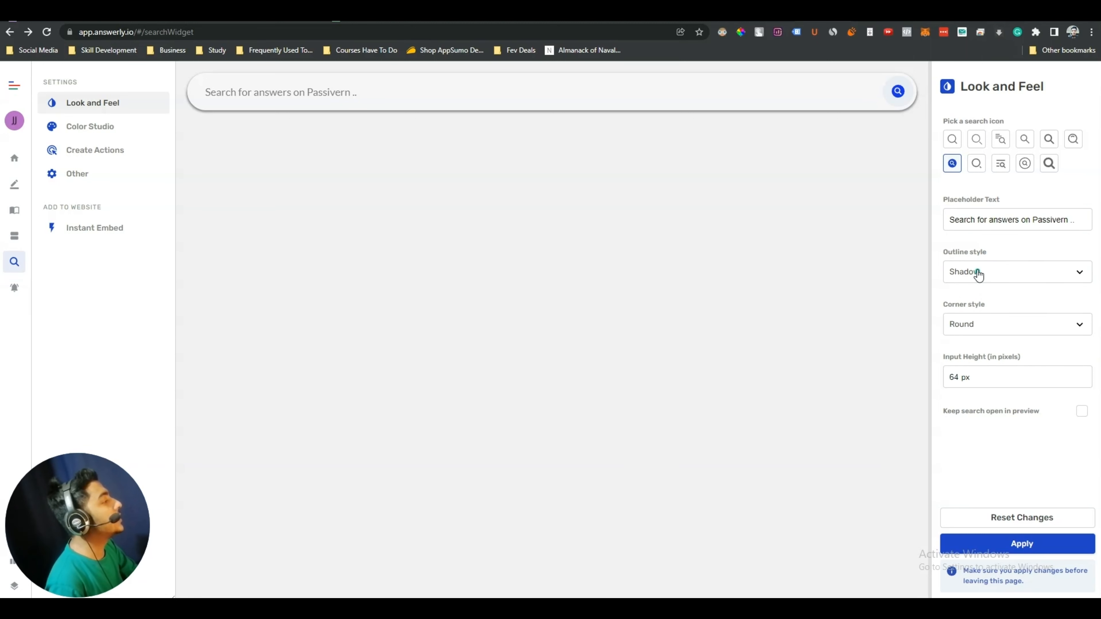
left_click(981, 272)
left_click(968, 325)
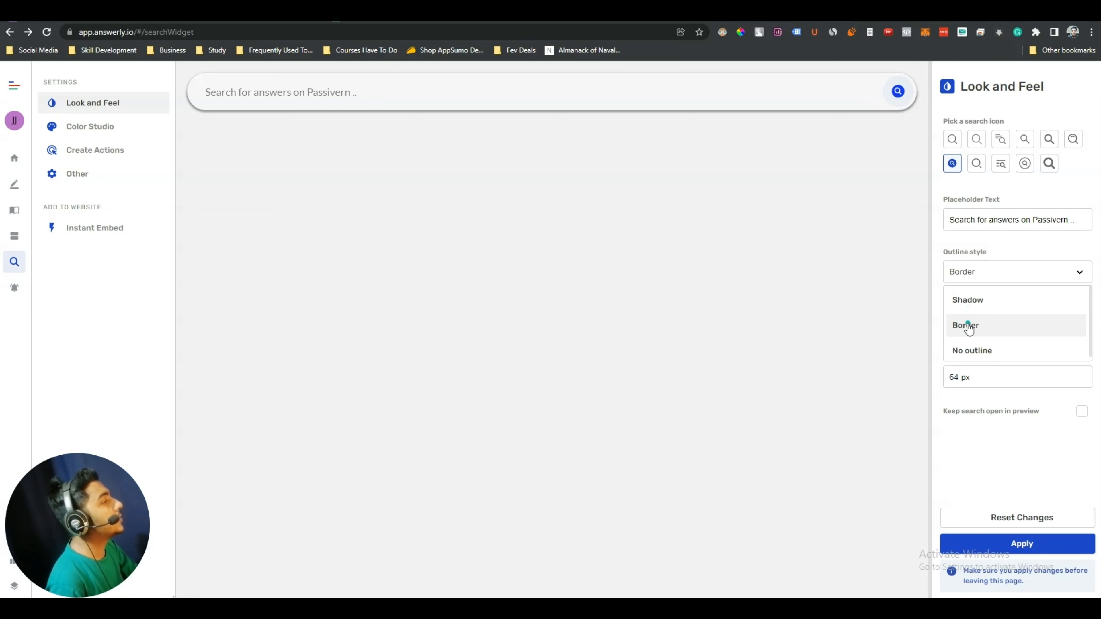
left_click(980, 280)
left_click(979, 349)
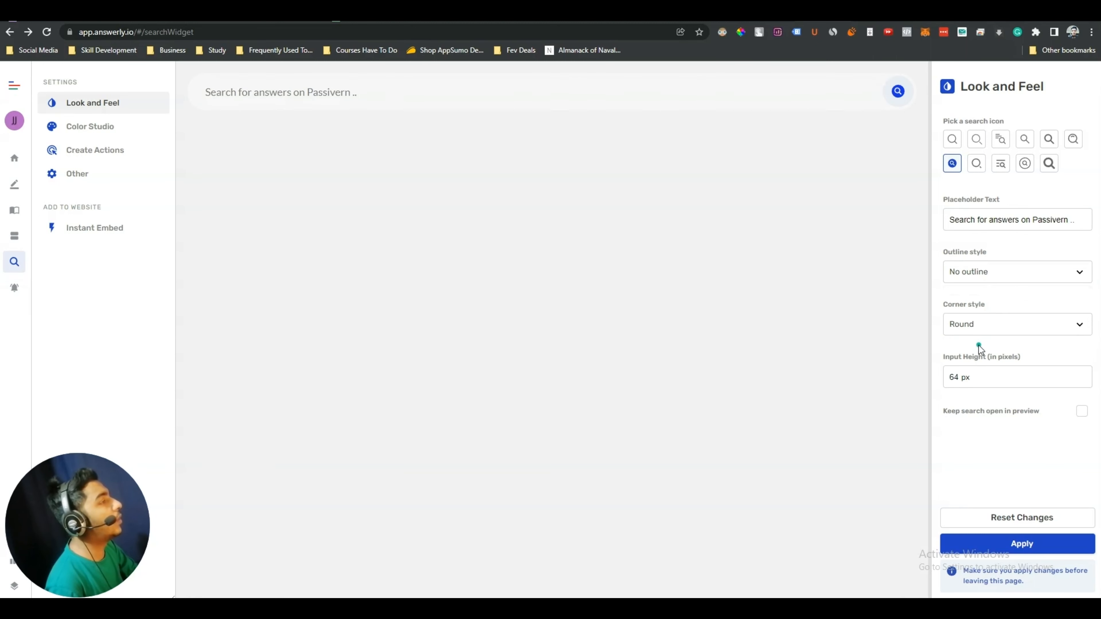
left_click(1022, 274)
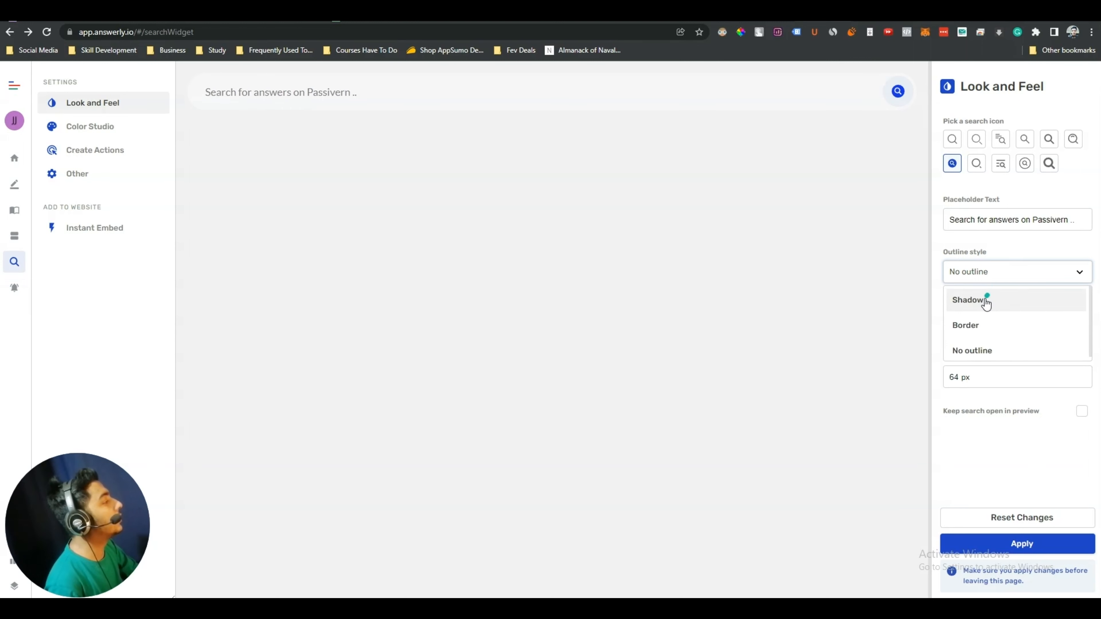
left_click(985, 301)
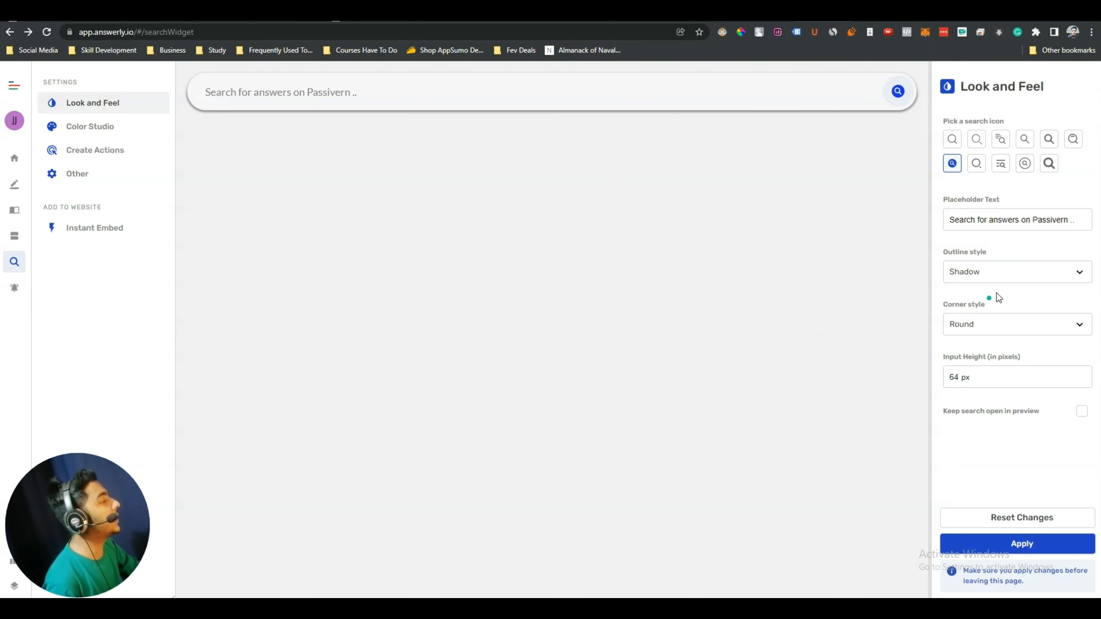
Review the corner style and input height settings, and turn on Keep search open in preview
double_click(957, 304)
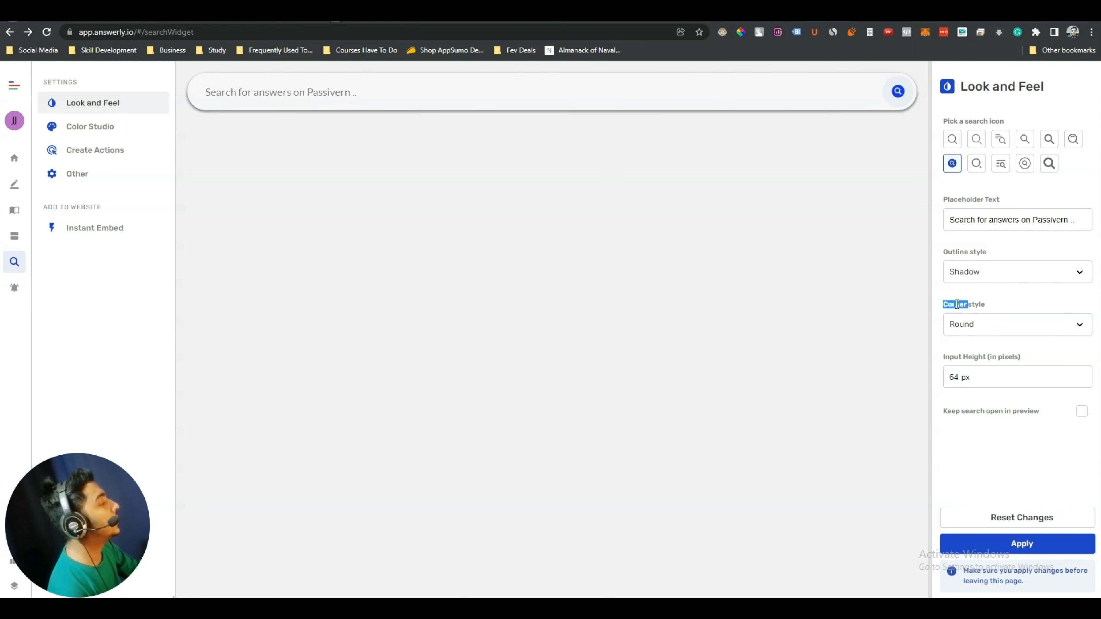
left_click(957, 305)
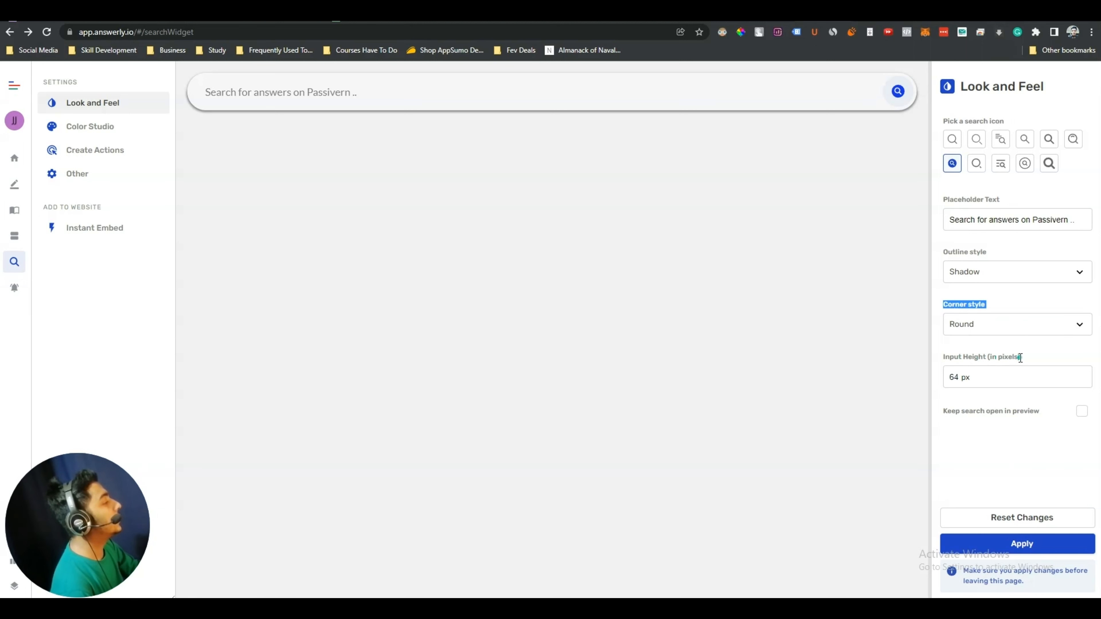
left_click_drag(1021, 358, 955, 360)
left_click(965, 399)
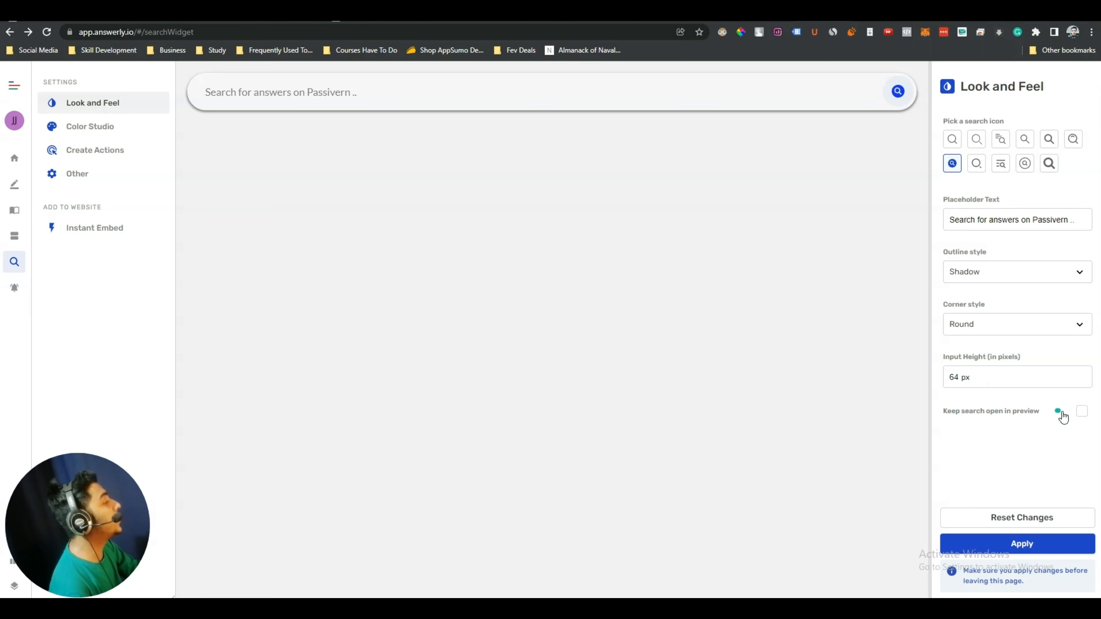
left_click(1080, 417)
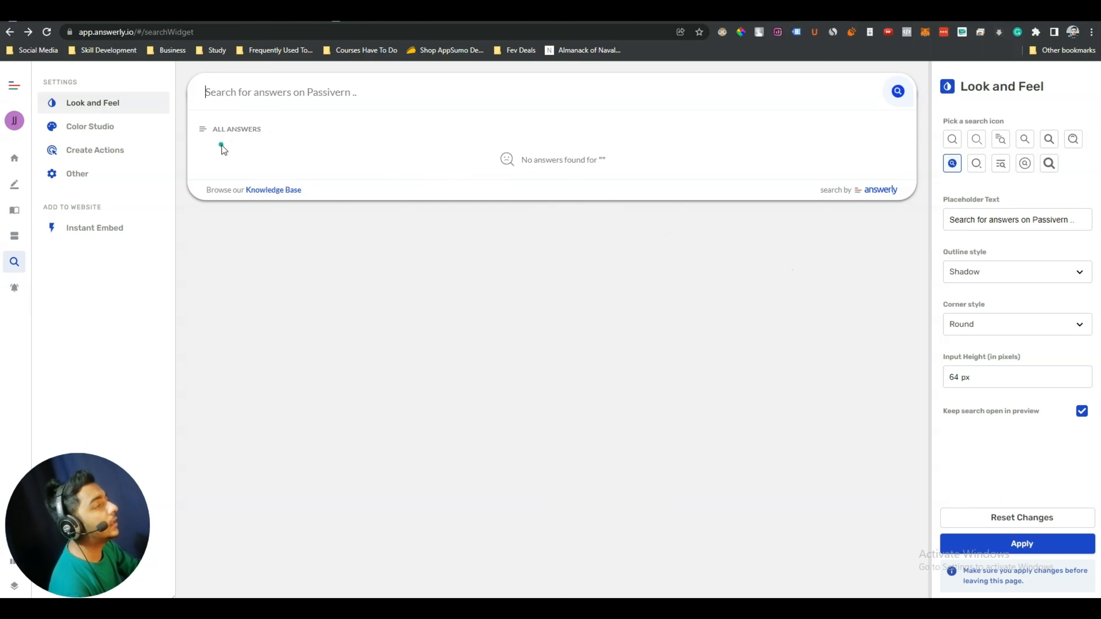
Inspect the preview's ALL ANSWERS text, then turn off Keep search open and apply
left_click_drag(218, 129, 357, 168)
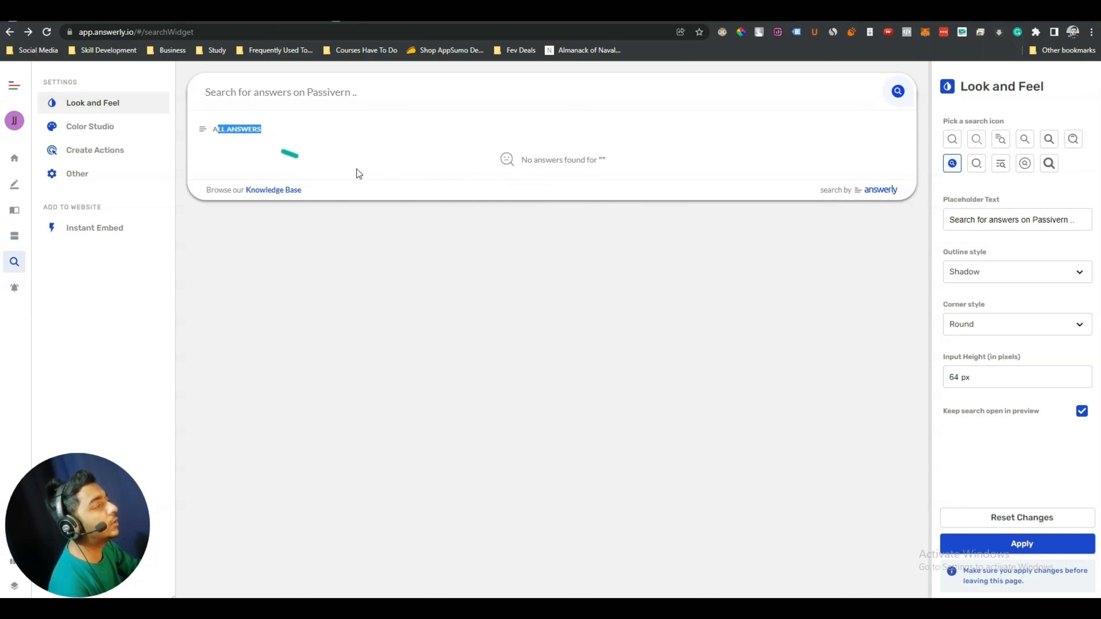
left_click(456, 171)
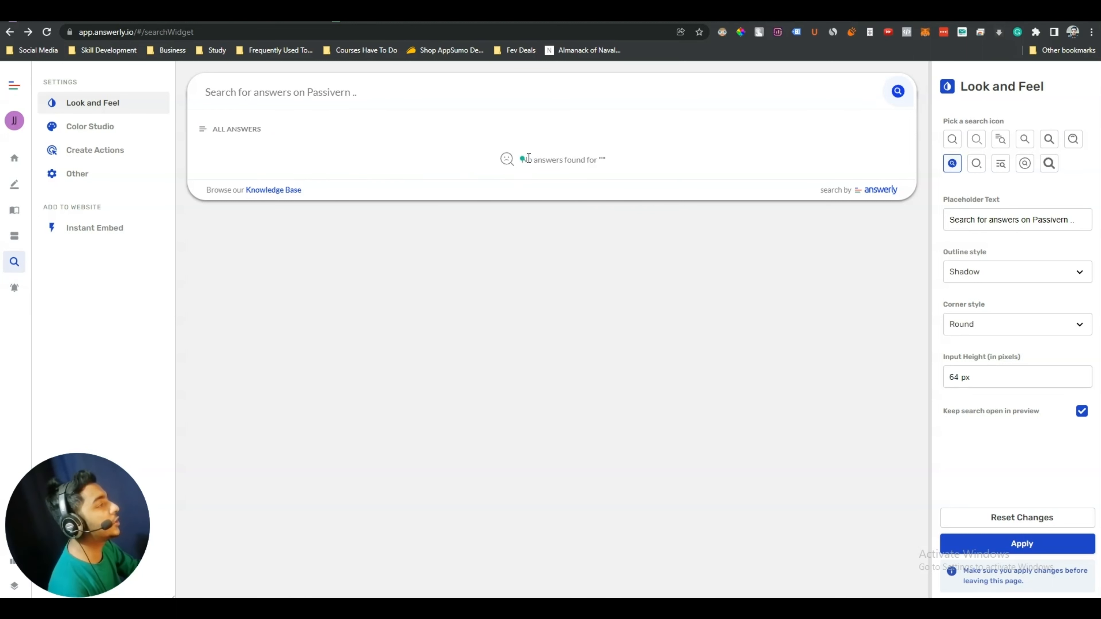
left_click_drag(528, 159, 609, 164)
left_click(607, 163)
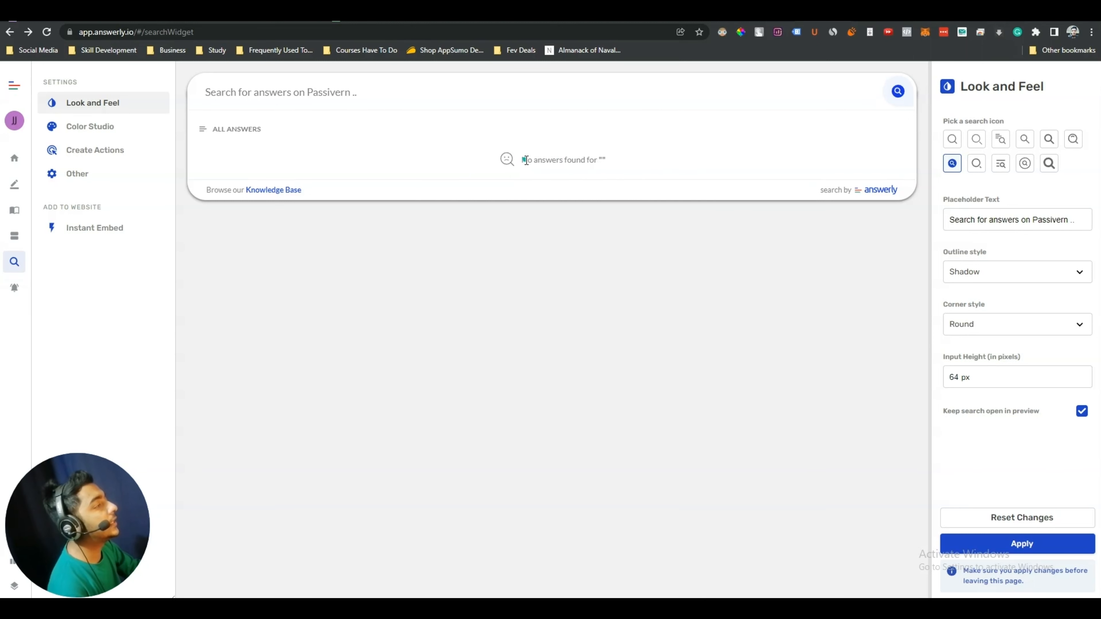
left_click_drag(527, 160, 601, 150)
left_click(620, 153)
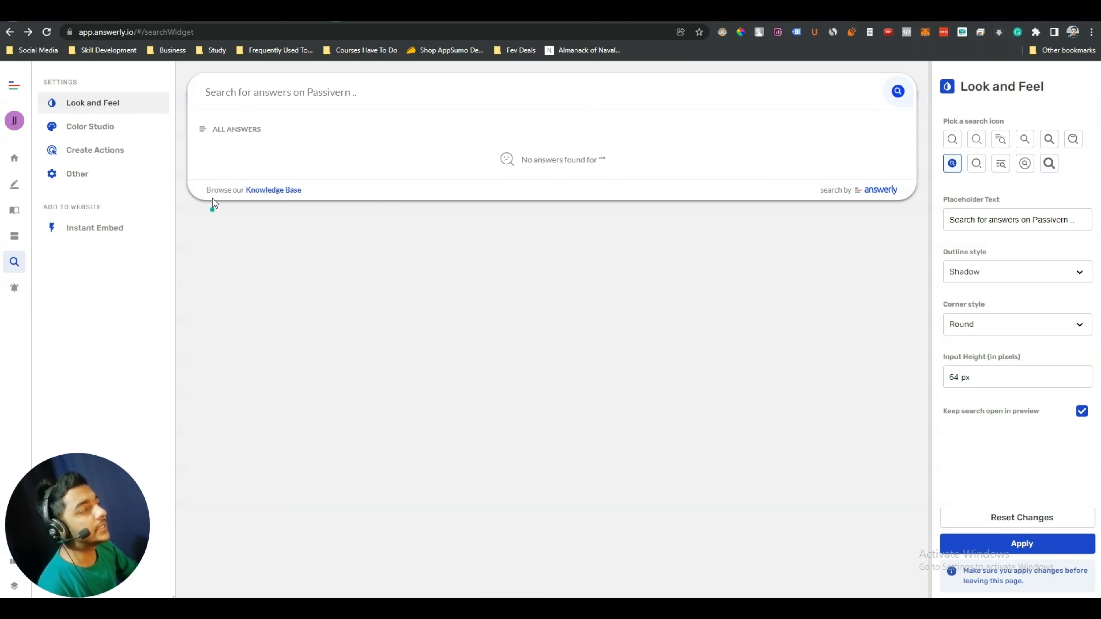
left_click_drag(218, 130, 365, 169)
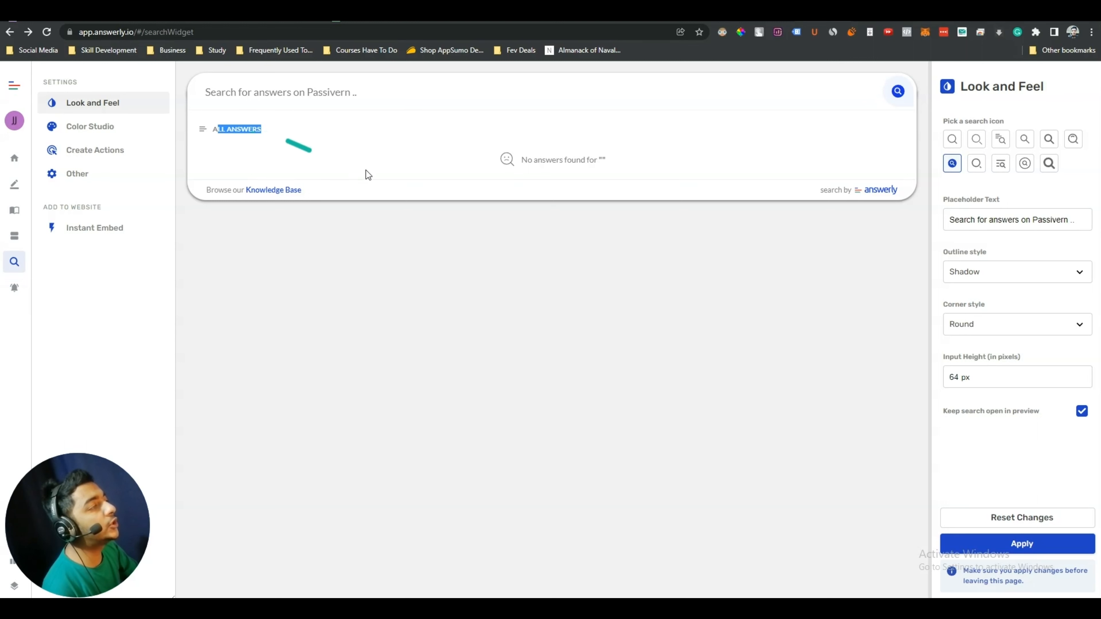
left_click(375, 170)
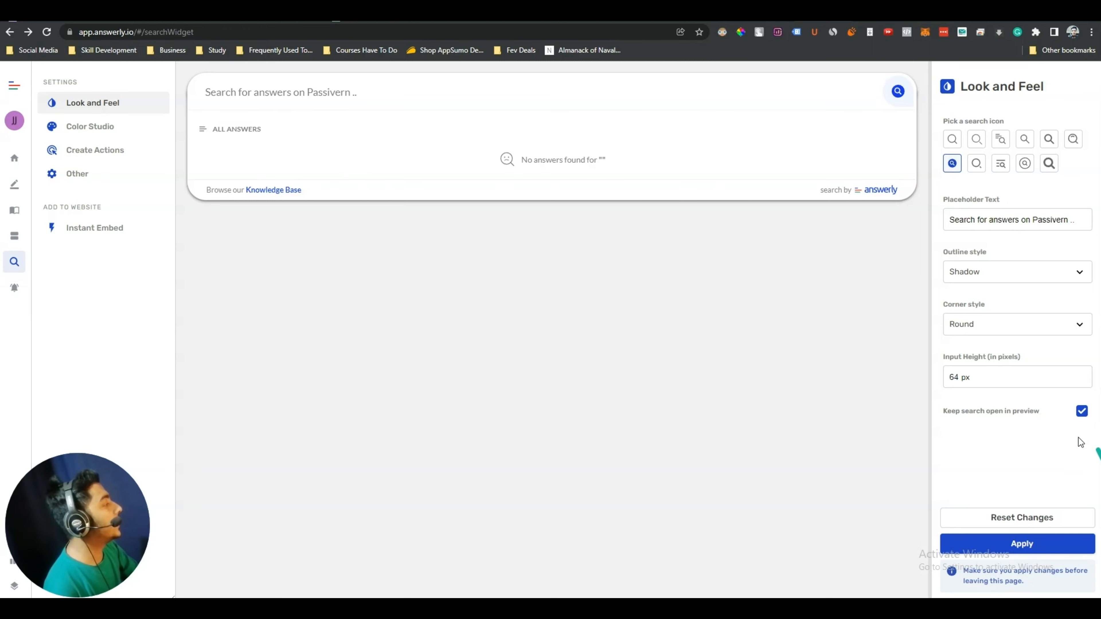
left_click(1083, 412)
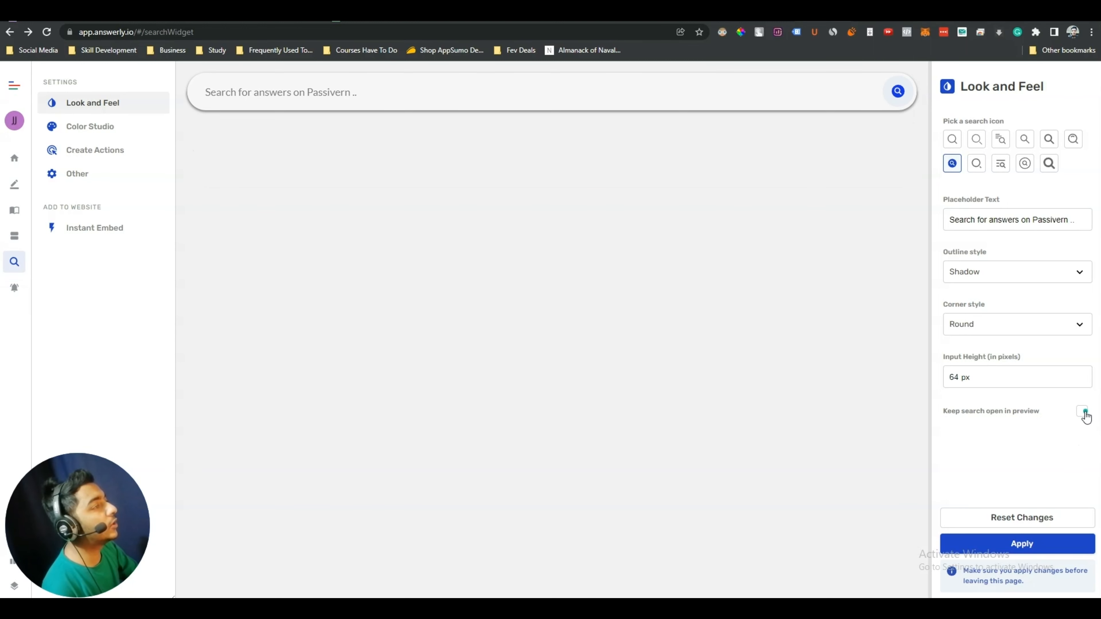
left_click(991, 546)
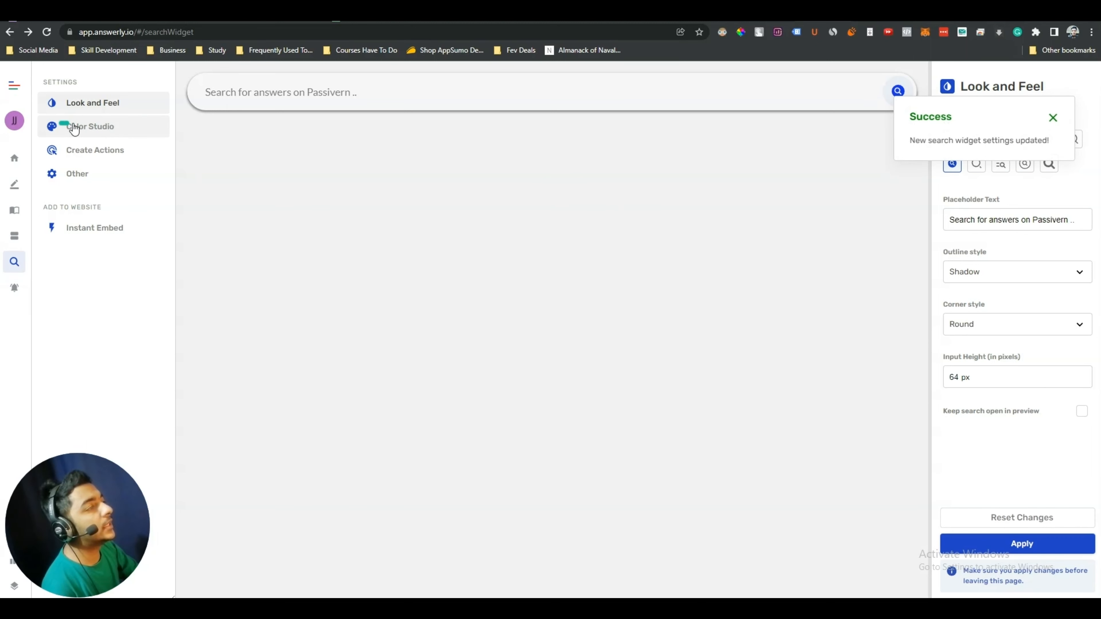
Browse the Color Studio settings, then start a new action under Create Actions
left_click(90, 131)
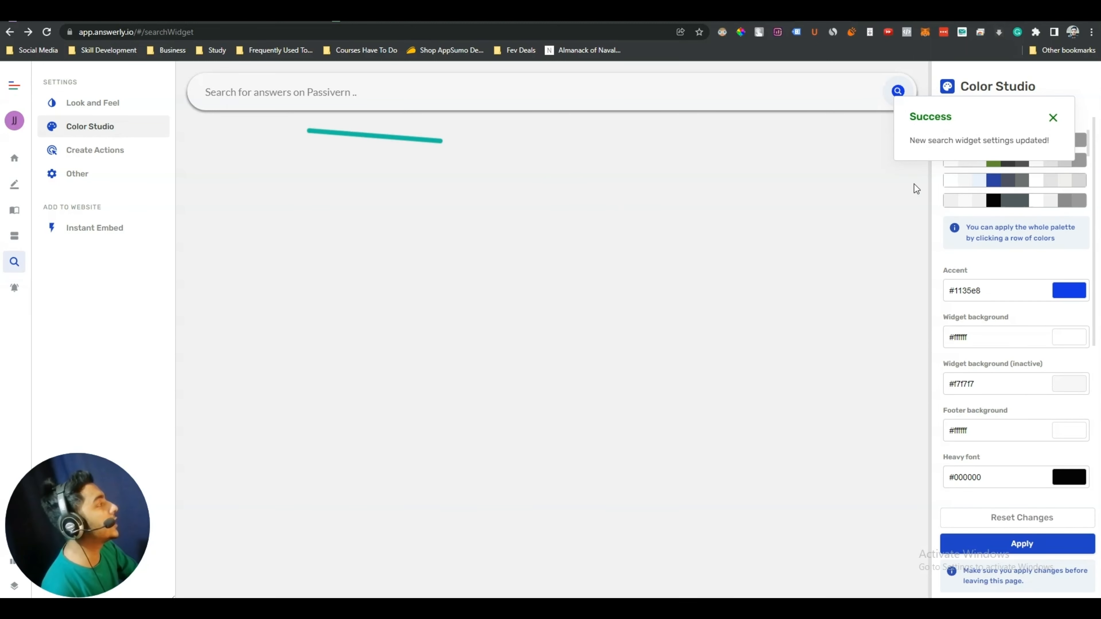
scroll(1053, 391, "down", 5)
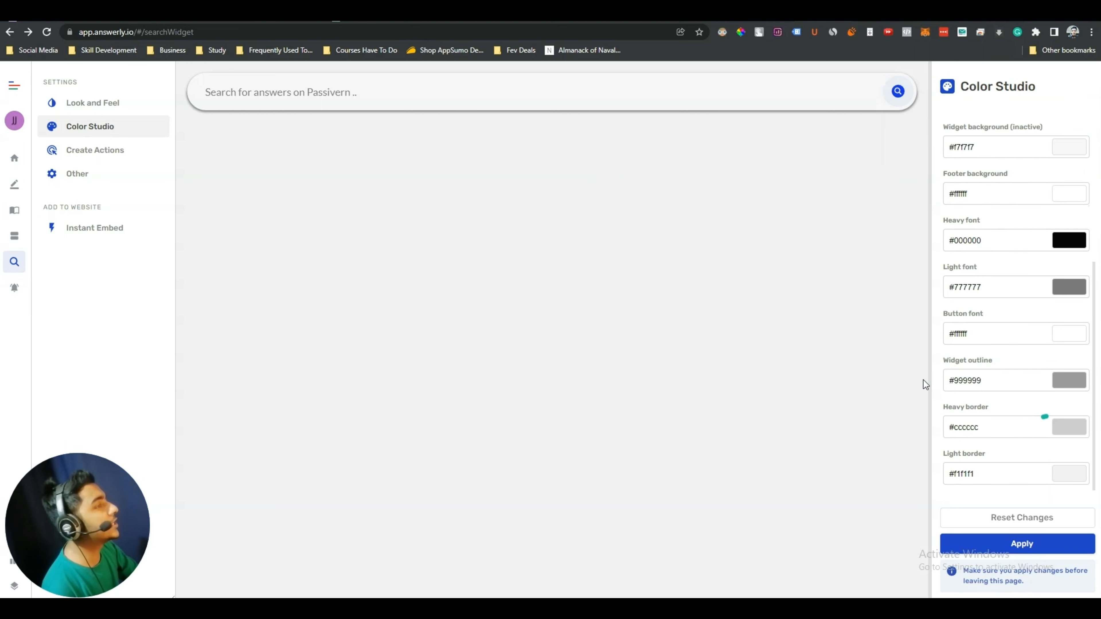
left_click(99, 148)
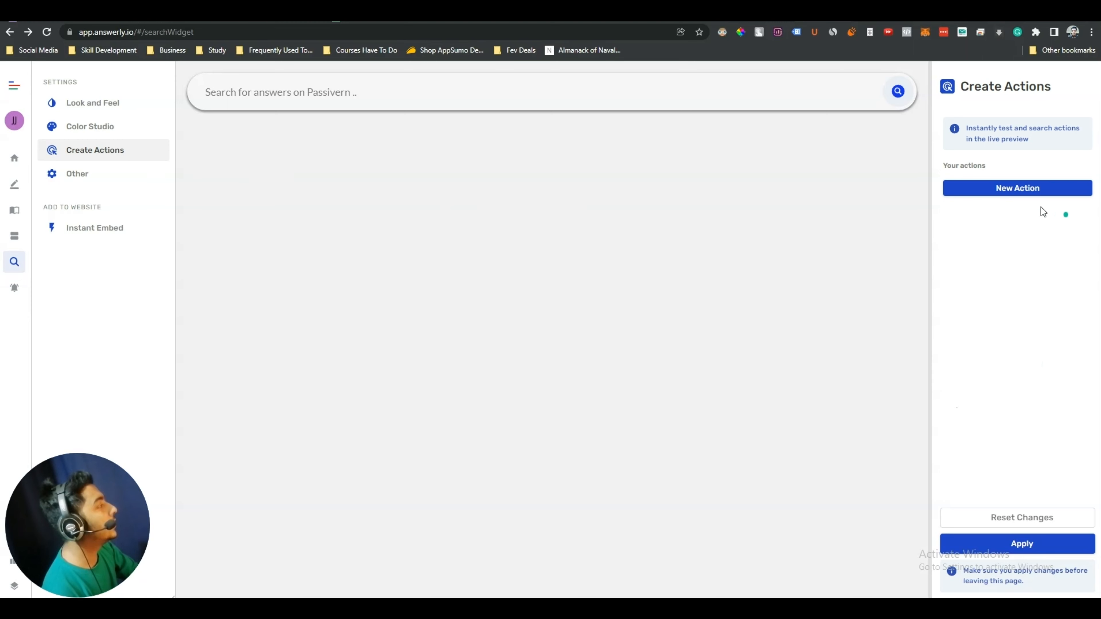
left_click(995, 189)
left_click(455, 273)
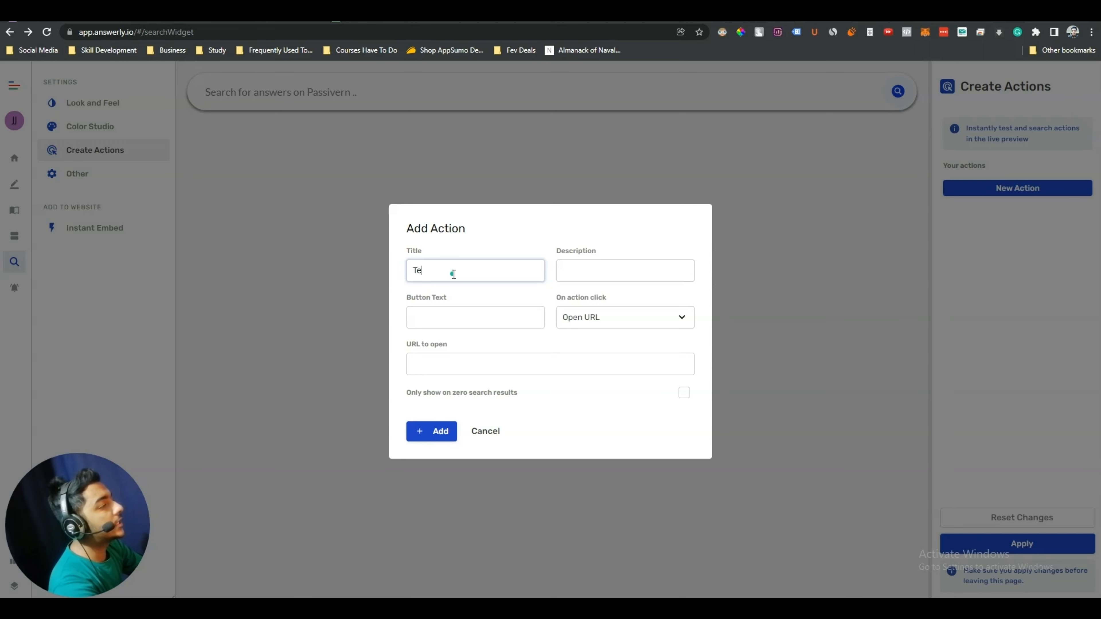
type("Test Title")
left_click(585, 270)
type("Test D")
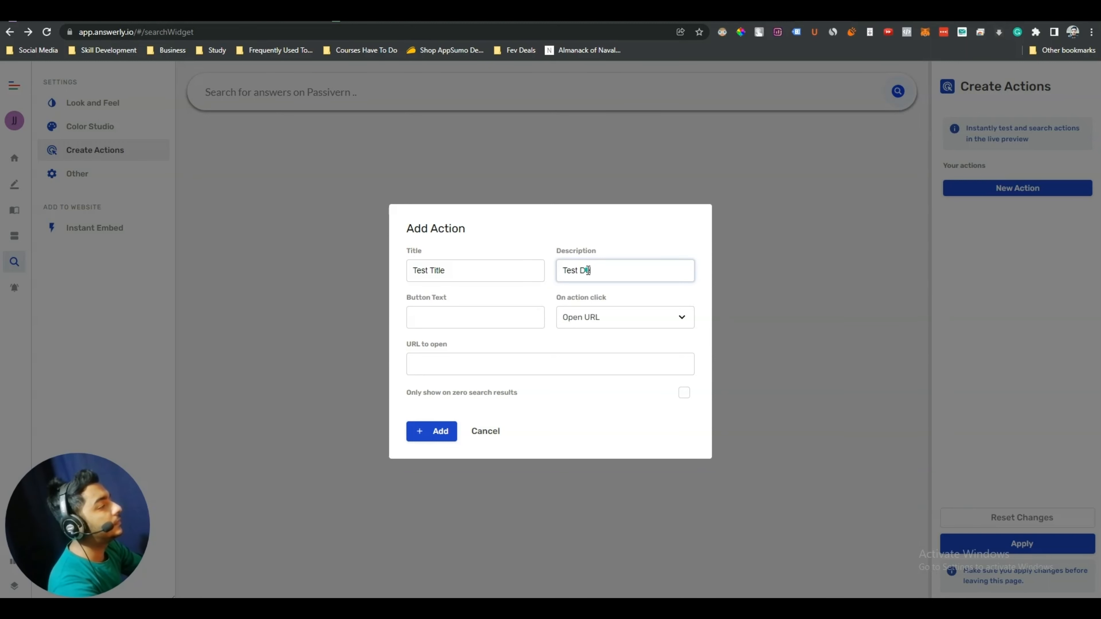
type("escription")
left_click(429, 317)
type("Button Text")
left_click(616, 317)
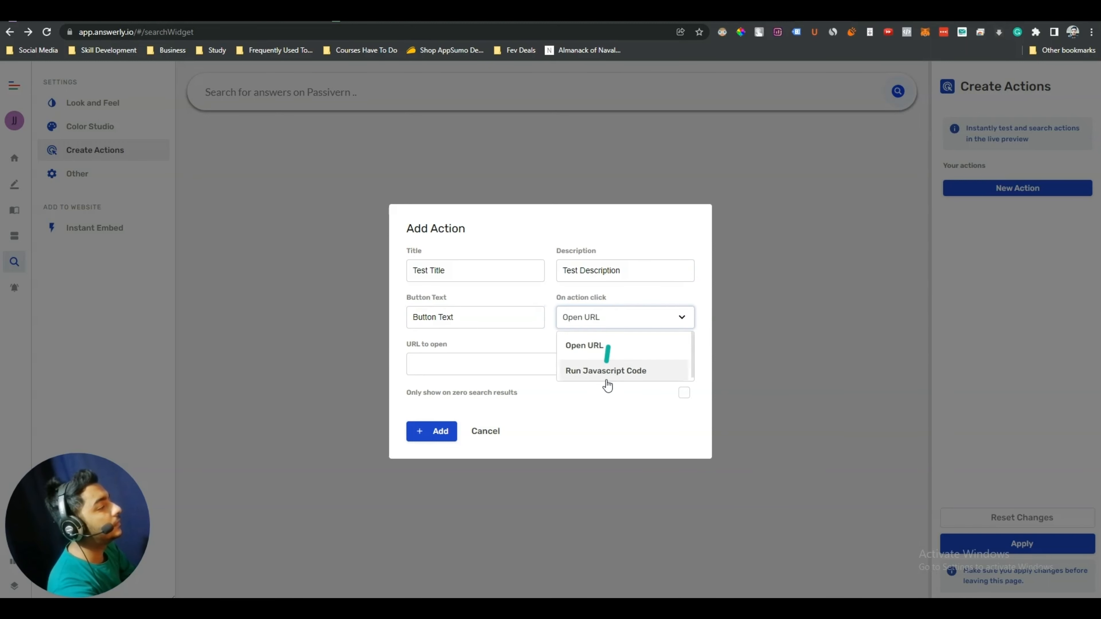
left_click(601, 326)
left_click(449, 365)
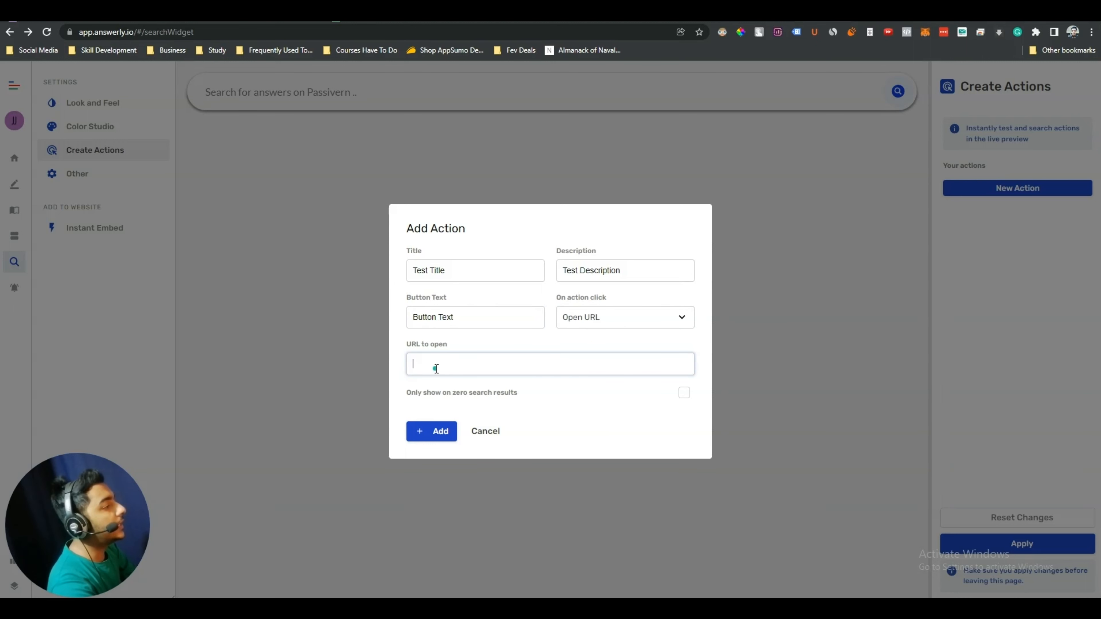
type("https://passivern.com")
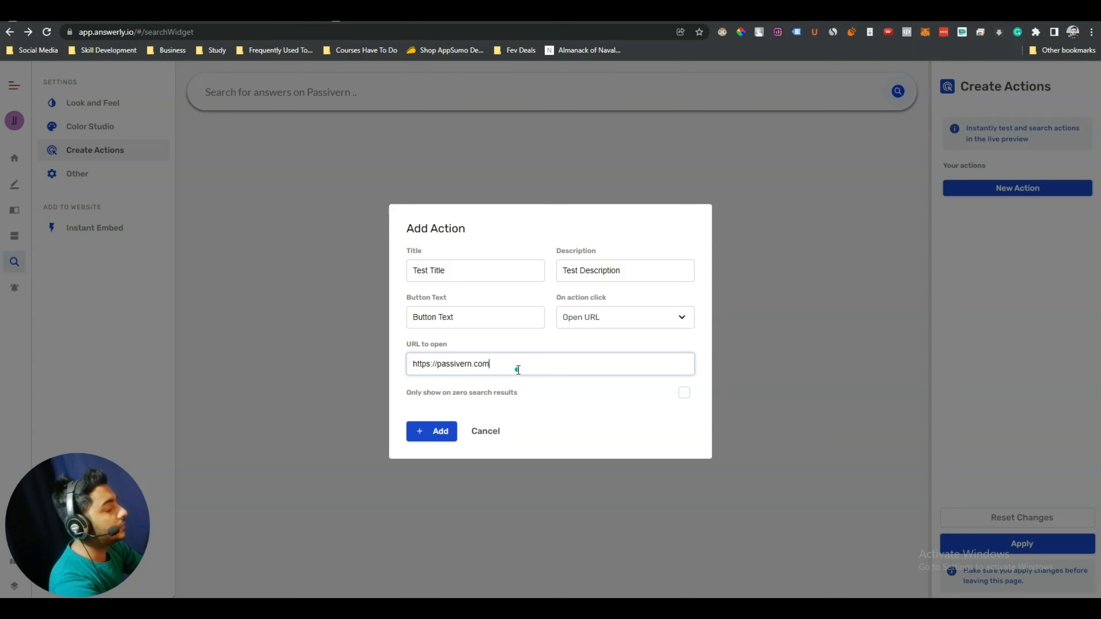
left_click(432, 433)
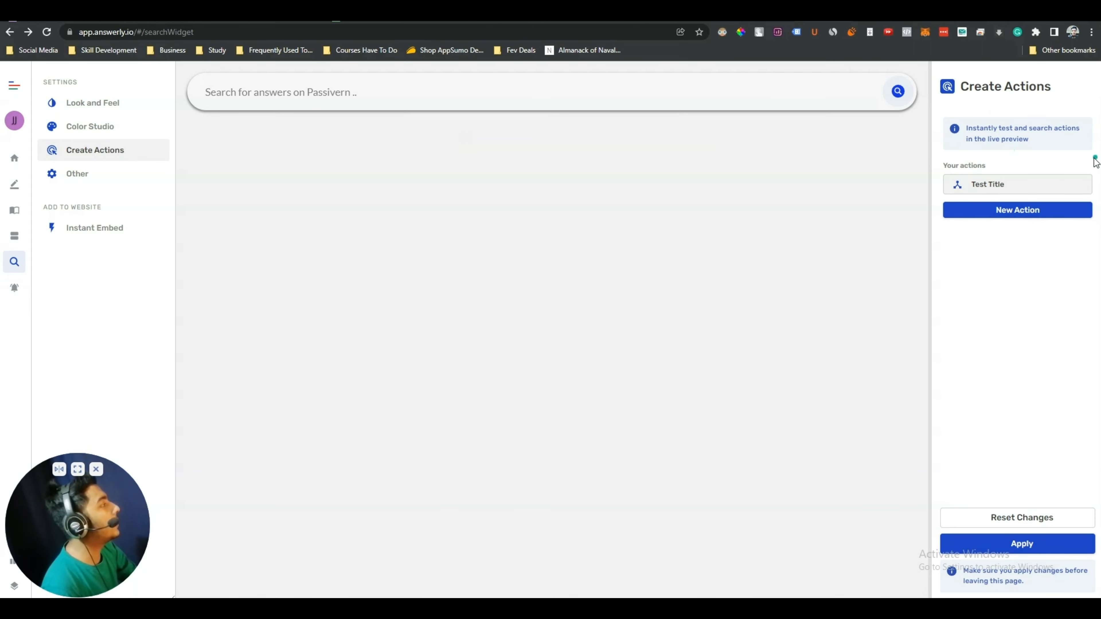
left_click(410, 99)
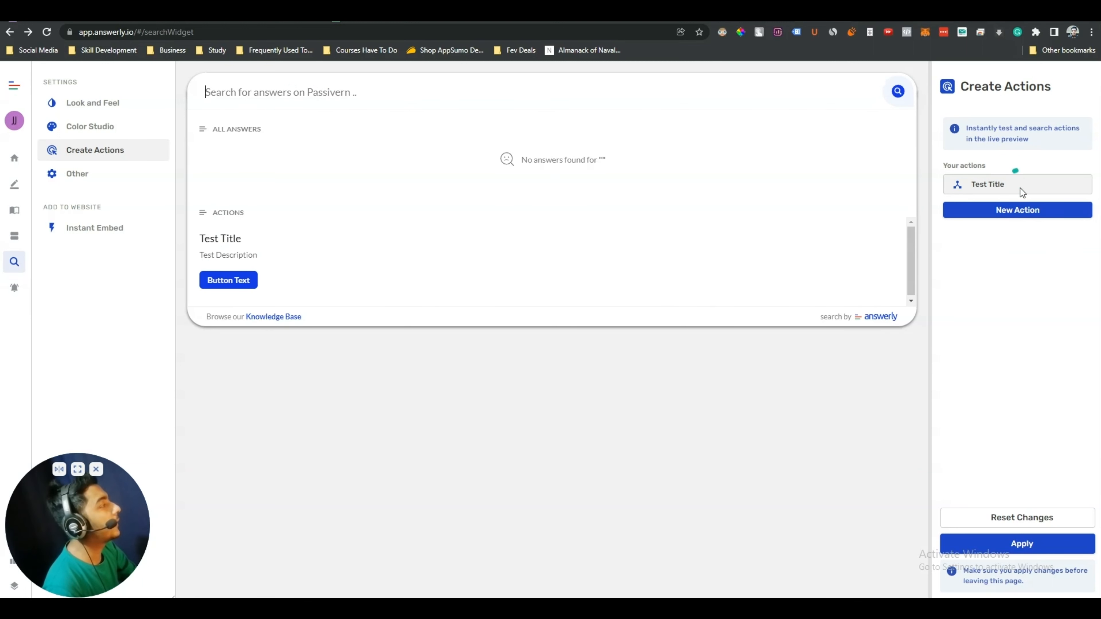
left_click(1024, 246)
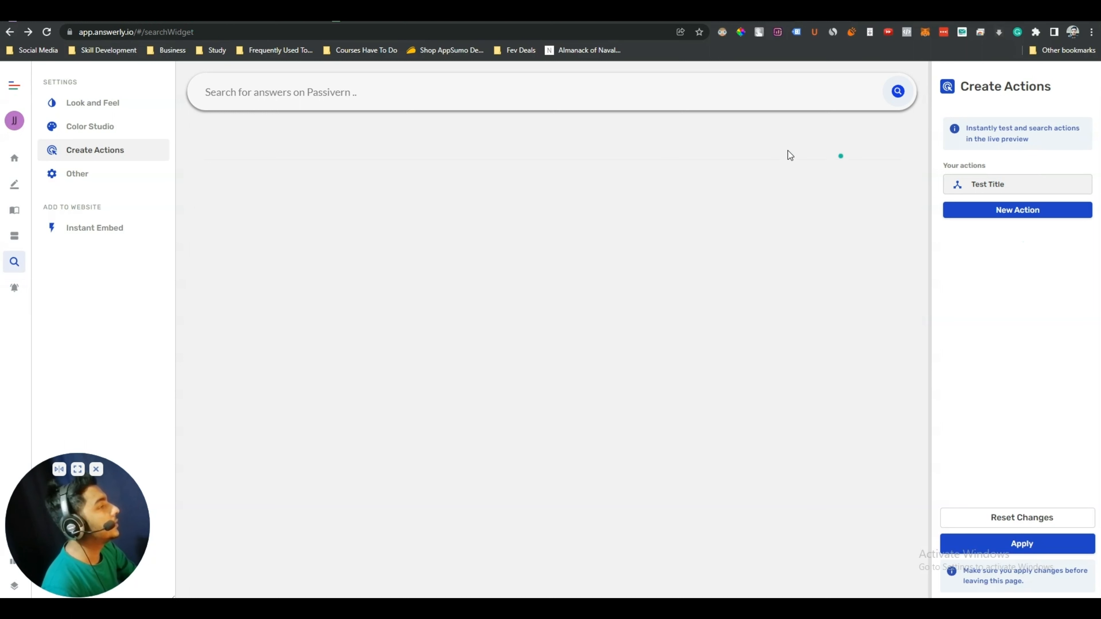
left_click(257, 92)
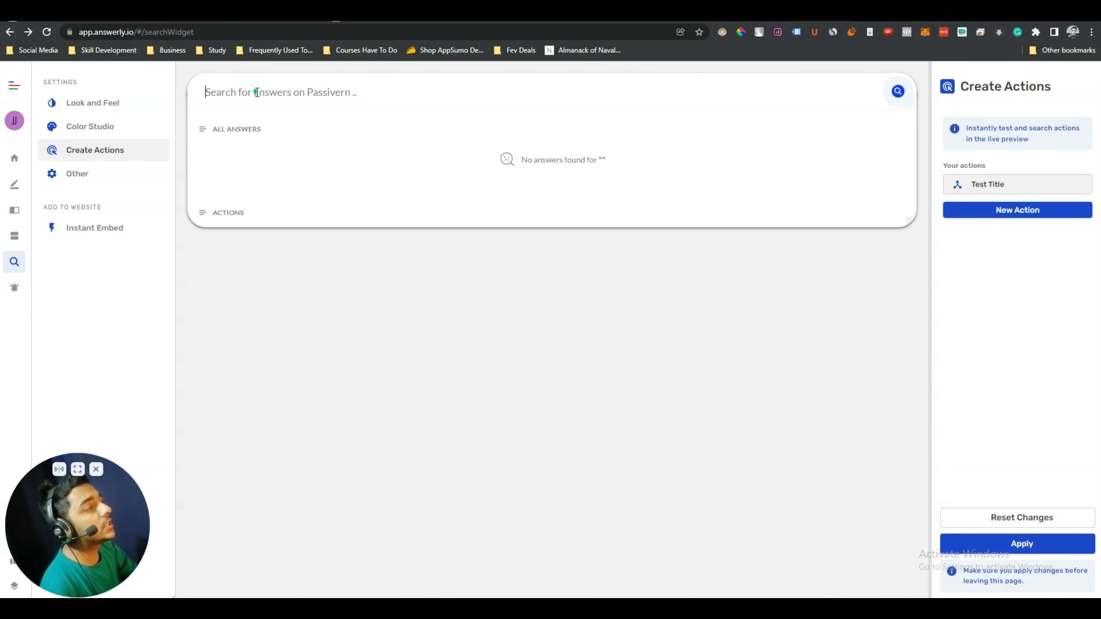
left_click(387, 113)
left_click(256, 91)
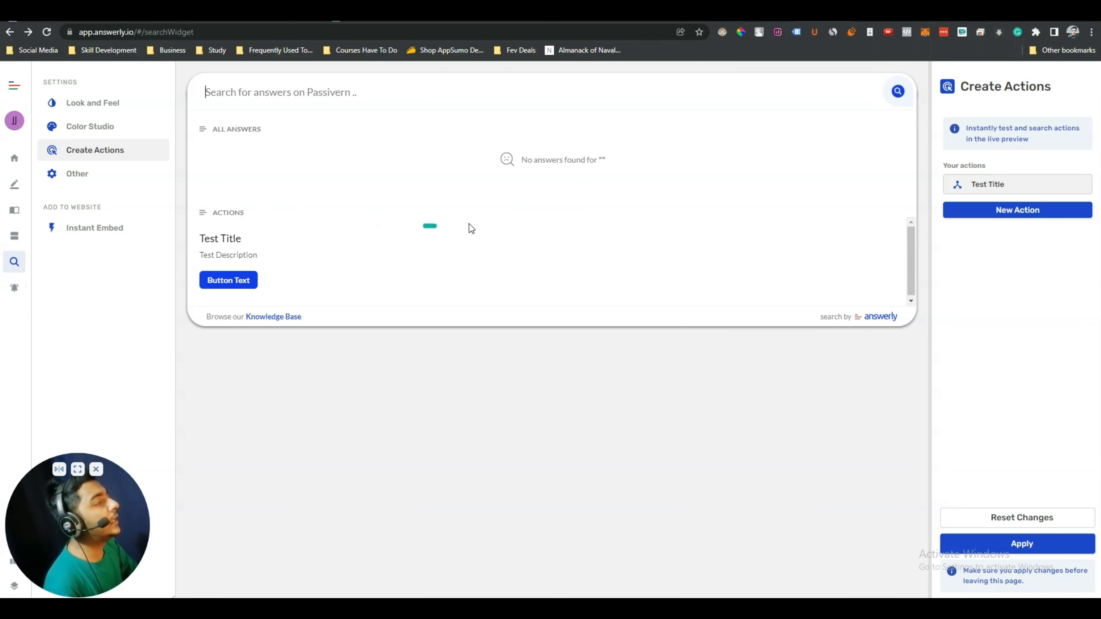
left_click(1032, 301)
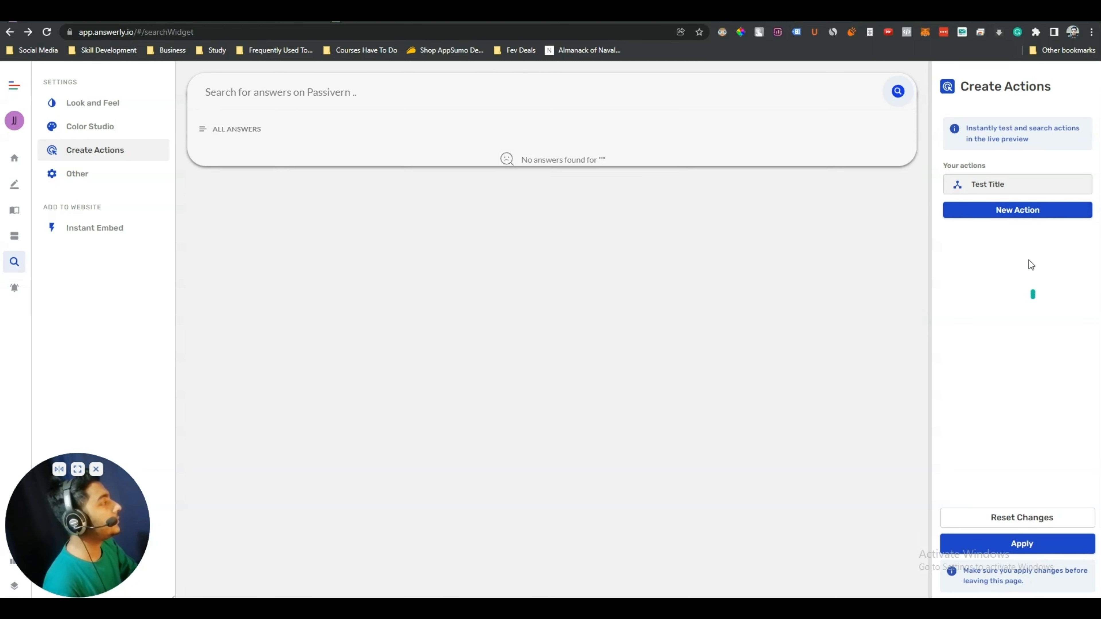
left_click(1015, 210)
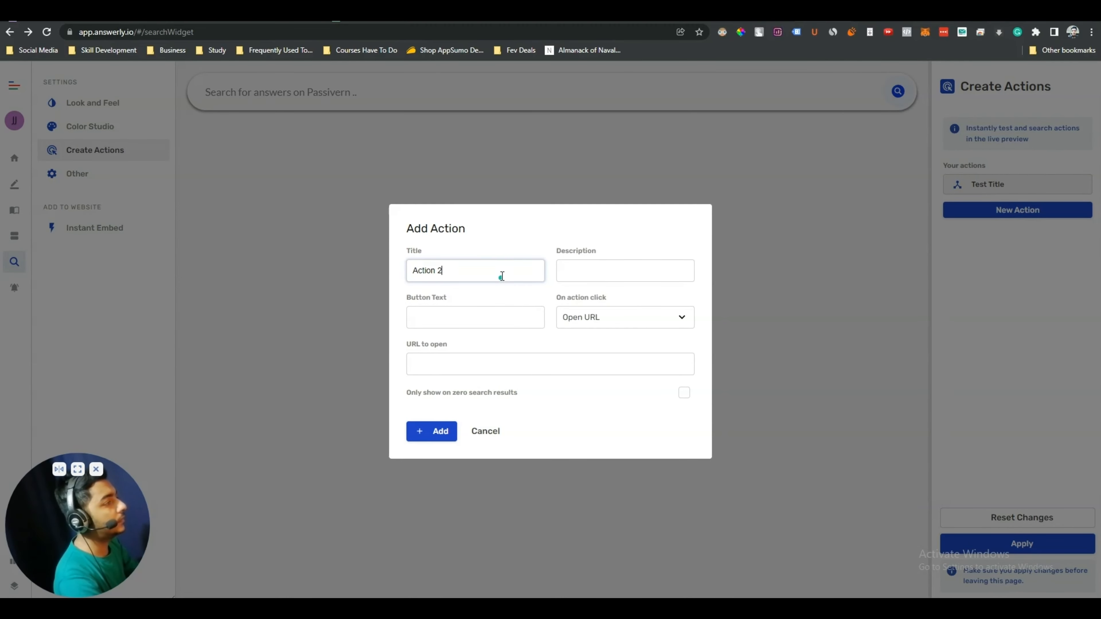
type("Action 2")
key("ctrl+a")
key("ctrl+c")
left_click(561, 271)
key("ctrl+v")
left_click(488, 312)
key("ctrl+v")
left_click(516, 365)
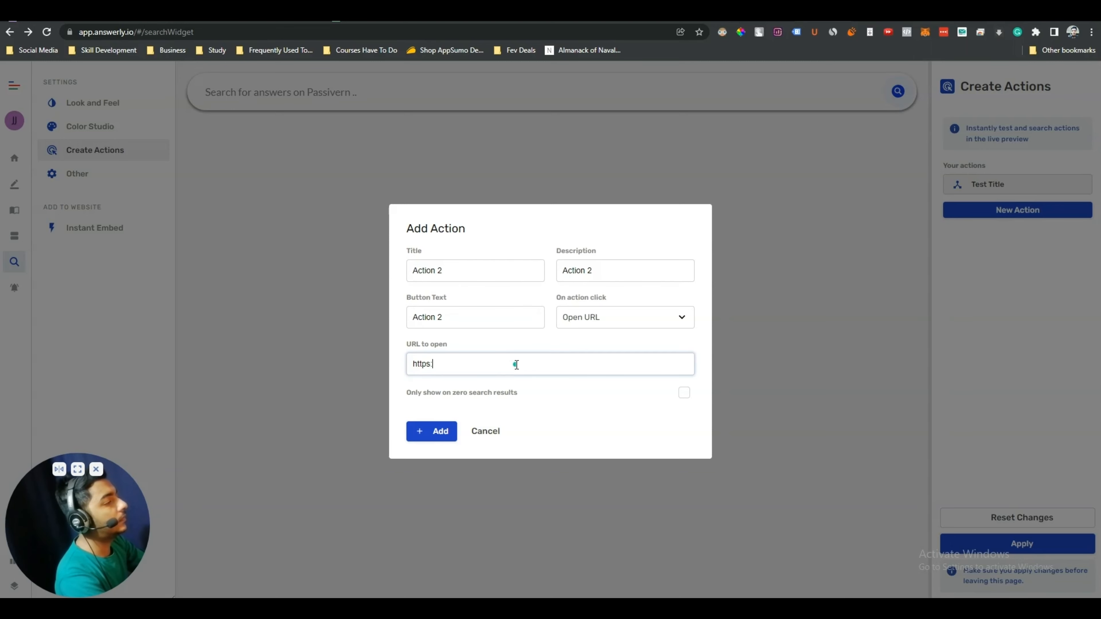
type("https://passivern.com")
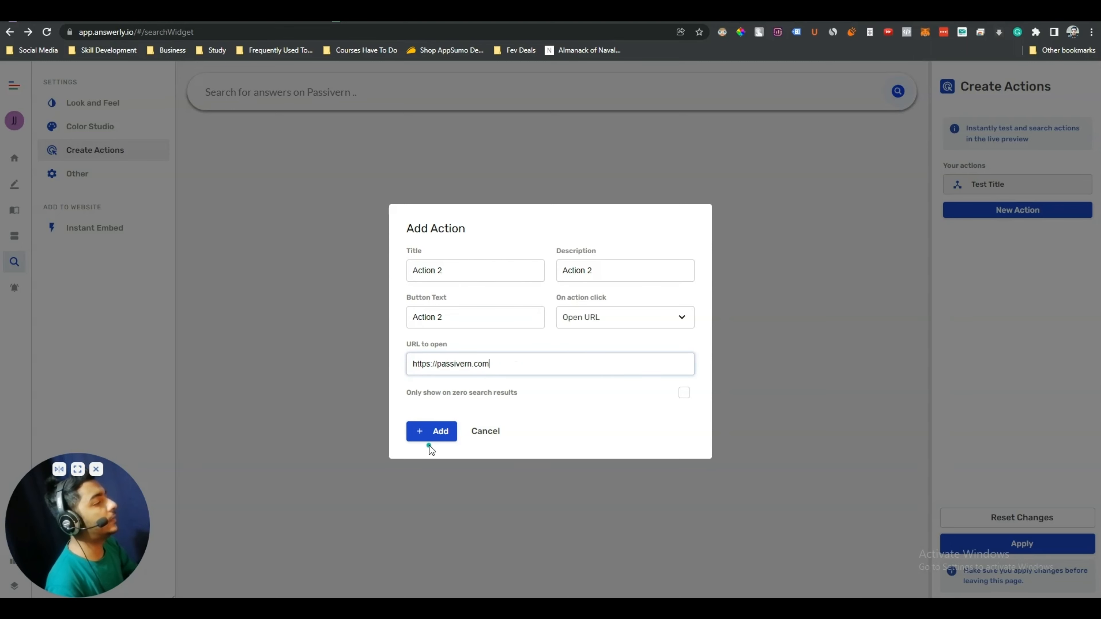
left_click(435, 434)
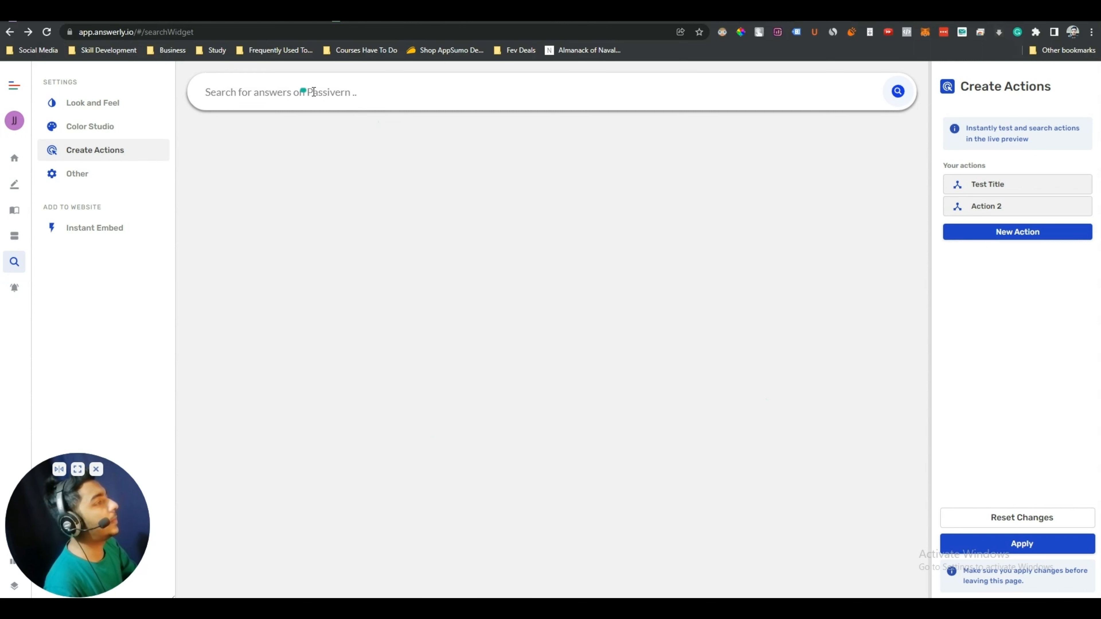
left_click(298, 92)
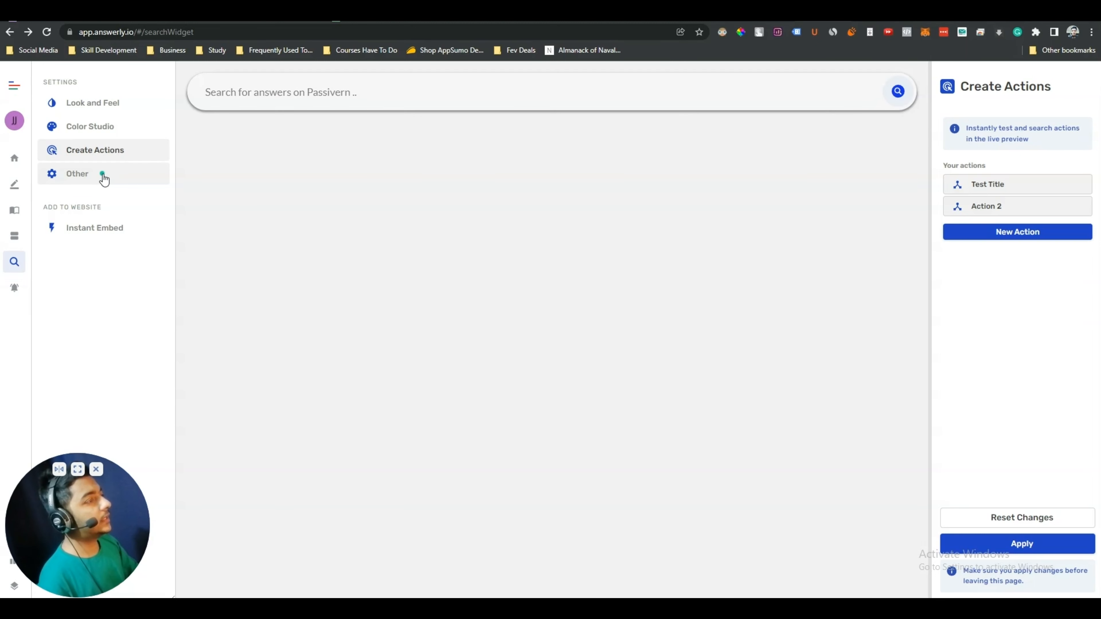
Copy the search widget's Instant Embed code
left_click(104, 178)
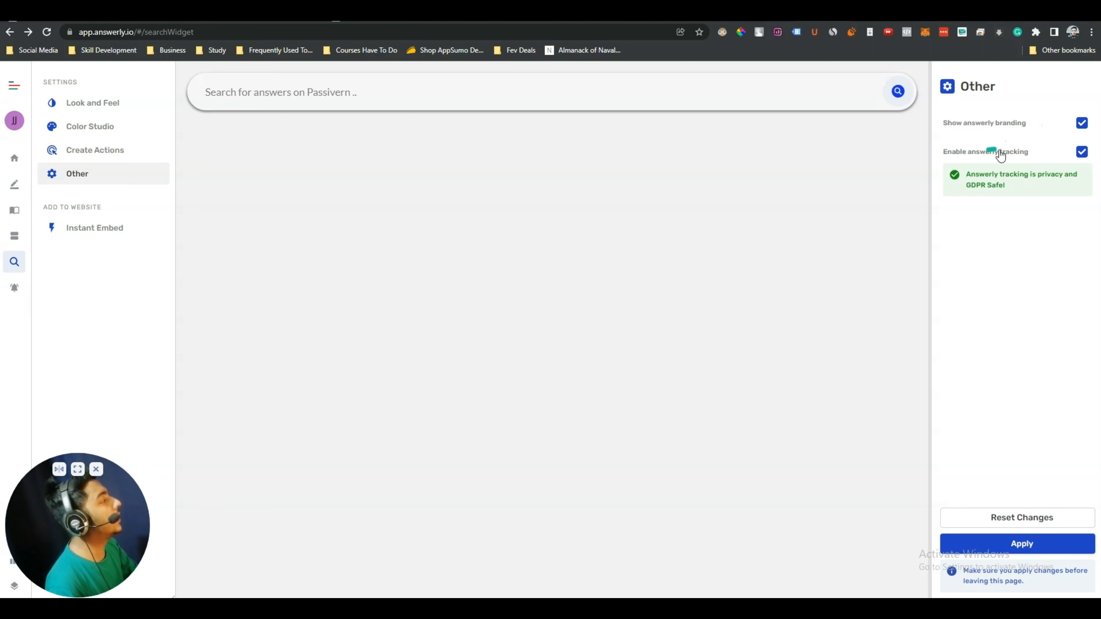
left_click(99, 237)
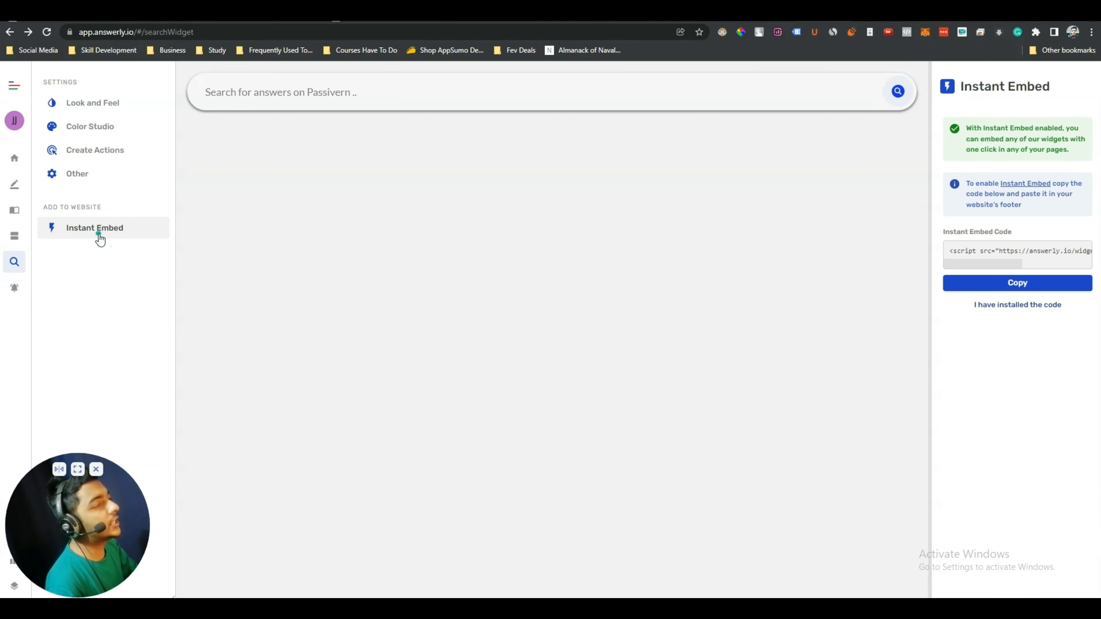
left_click(992, 282)
Check both actions in the search preview, then save the widget settings
left_click(256, 92)
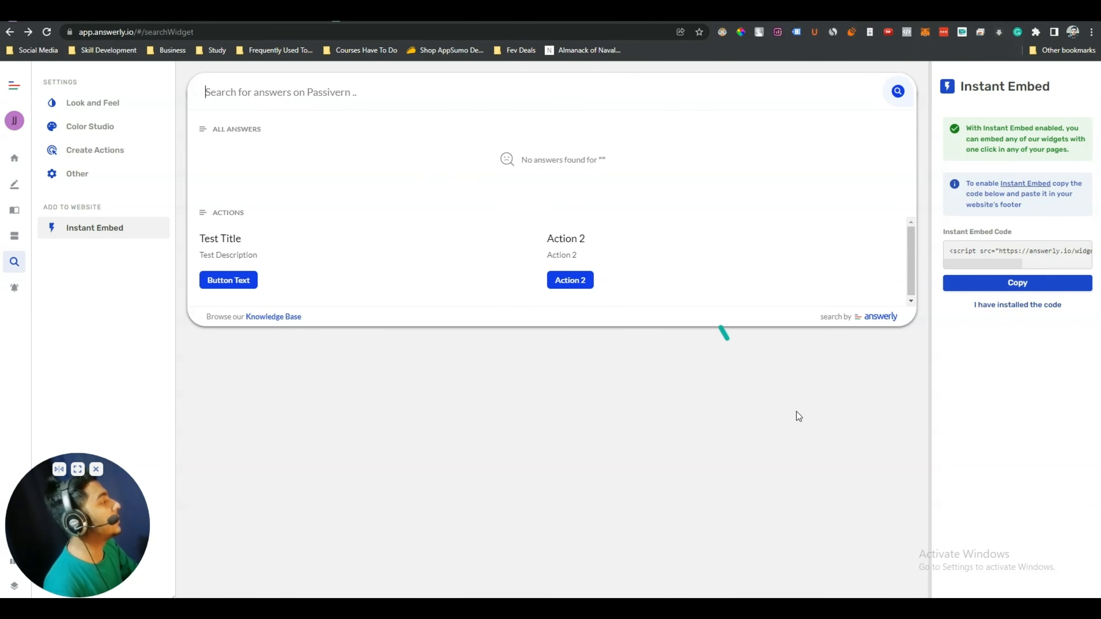
left_click(670, 466)
left_click(77, 174)
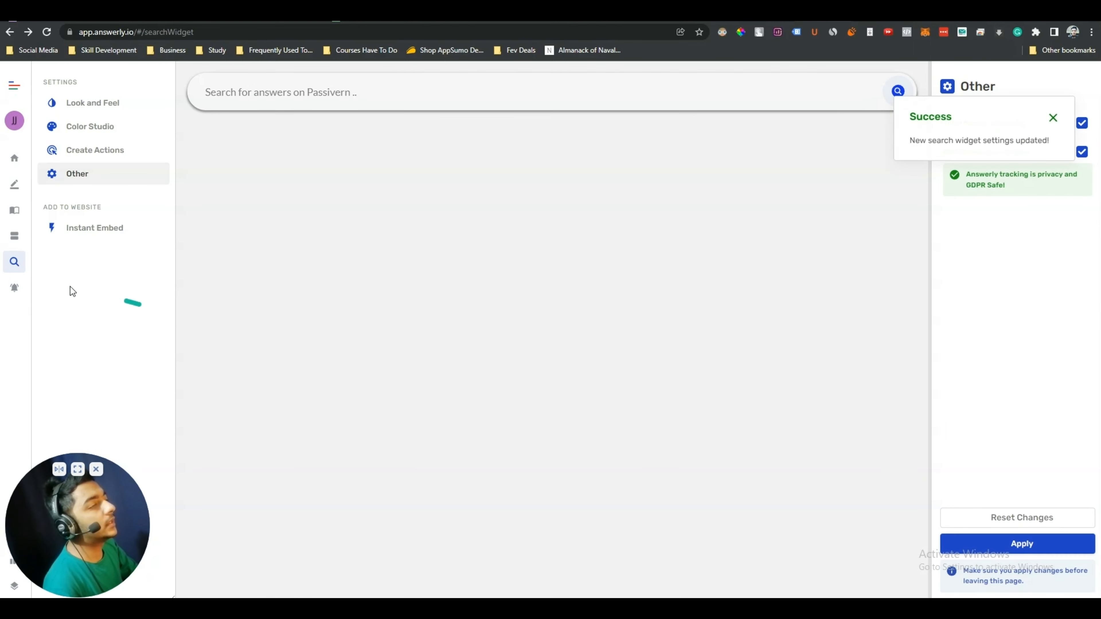
left_click(16, 288)
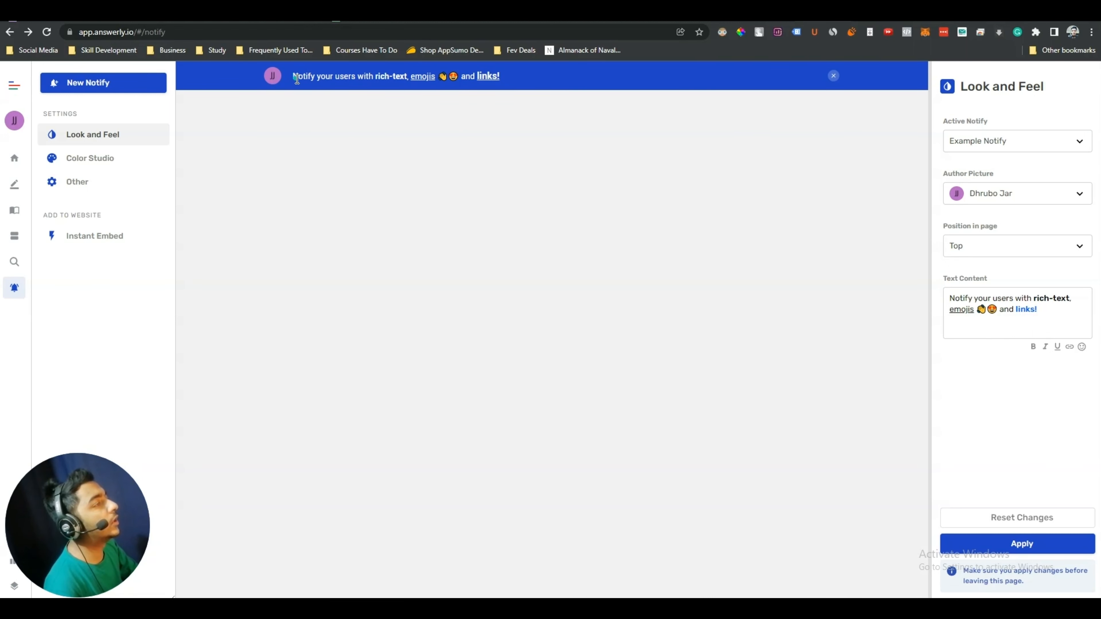
Review the banner text 'Notify your users with rich-text, emojis and links!' in preview and editor
left_click_drag(298, 78, 608, 85)
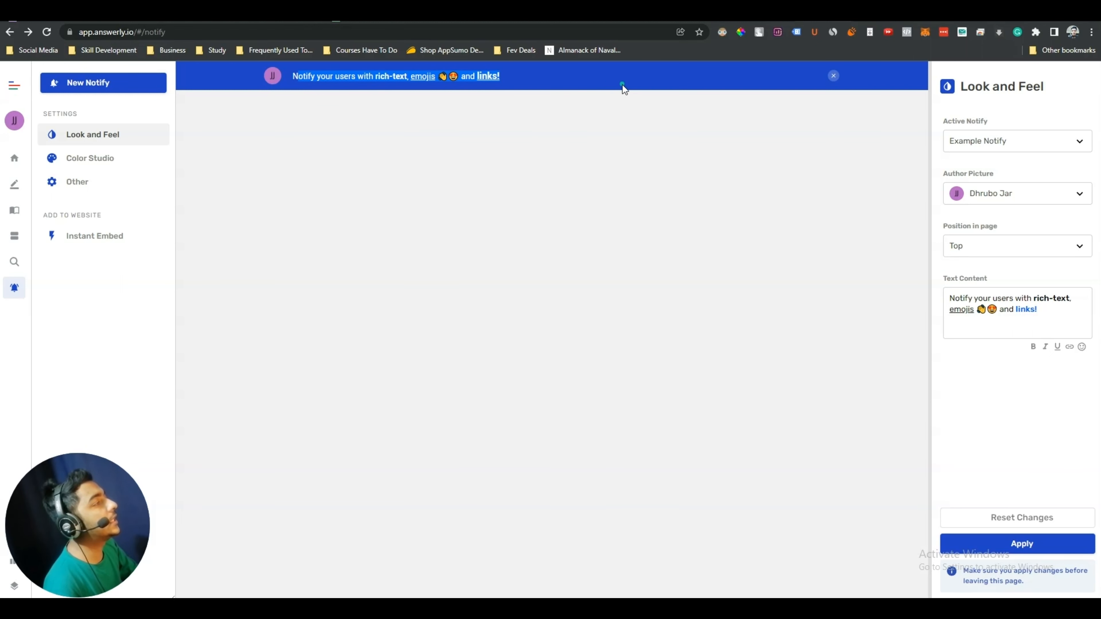
left_click(622, 85)
left_click(949, 298)
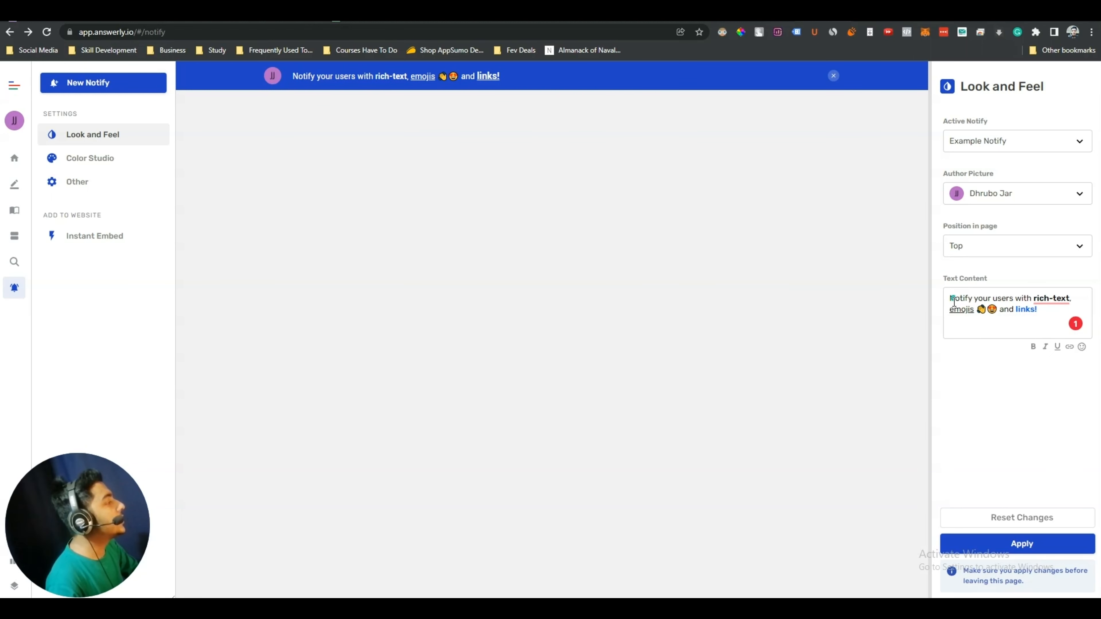
left_click_drag(951, 299, 1074, 299)
left_click(962, 314)
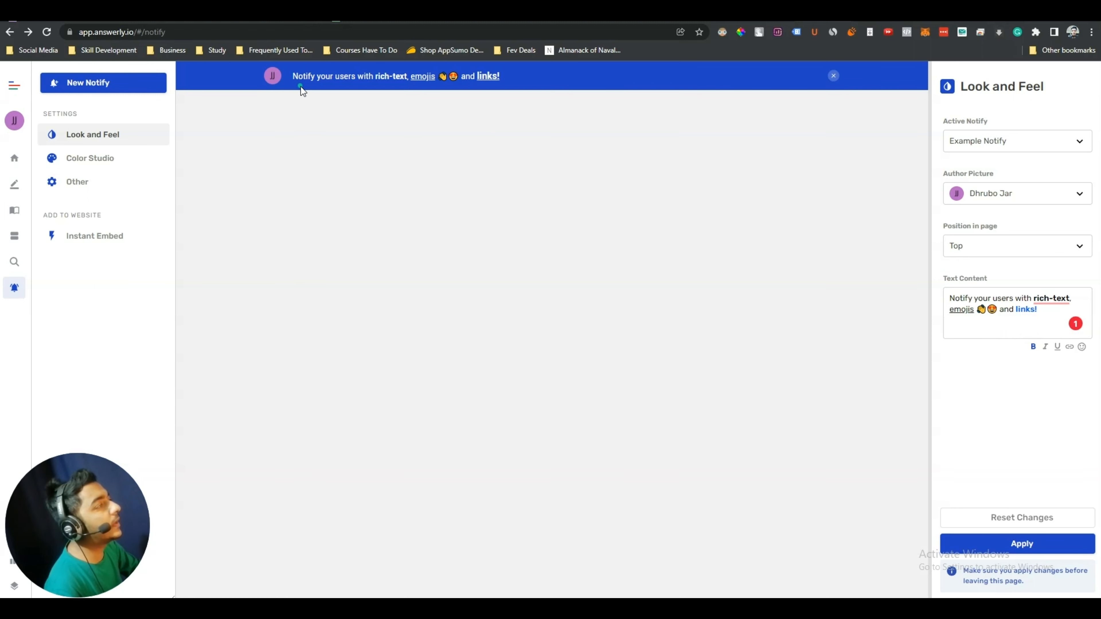
Move the notification bar to Bottom, then back to Top
left_click(958, 254)
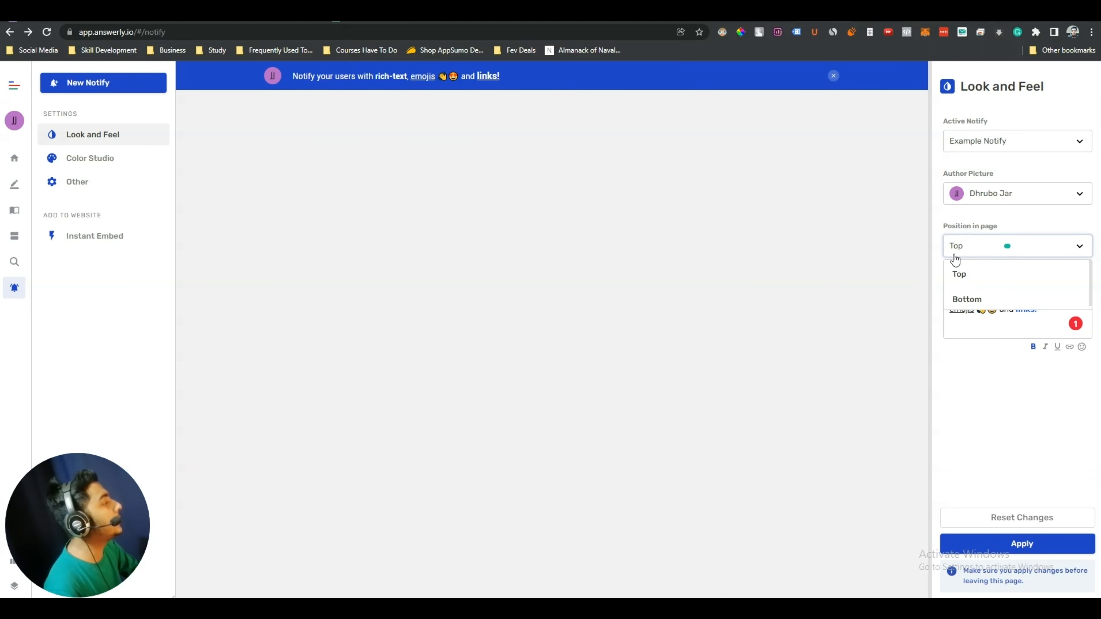
left_click(986, 299)
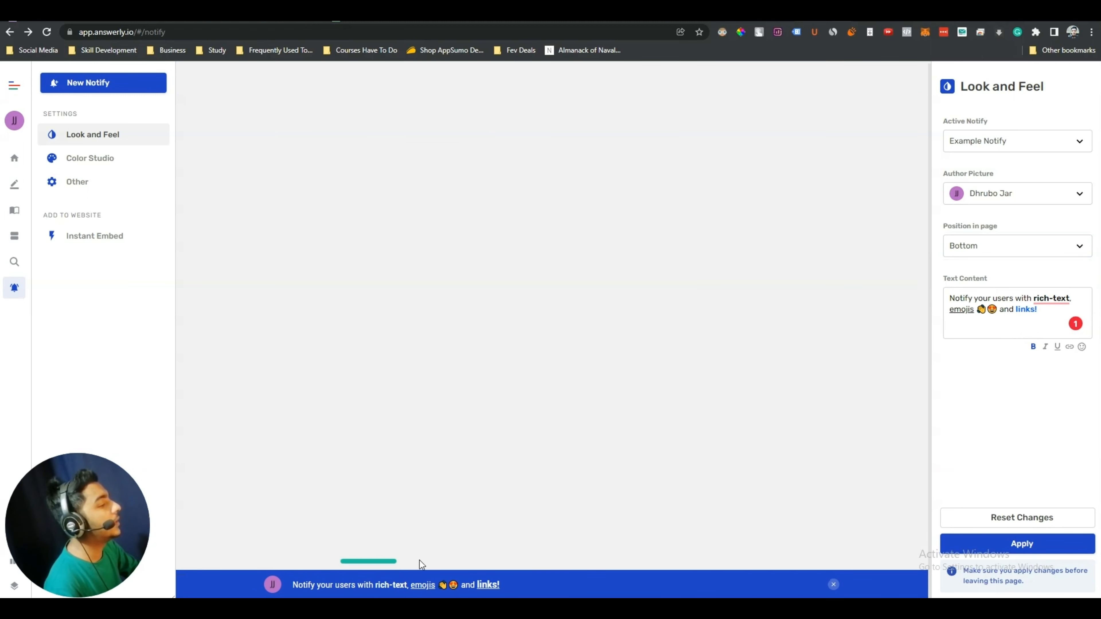
left_click(1009, 246)
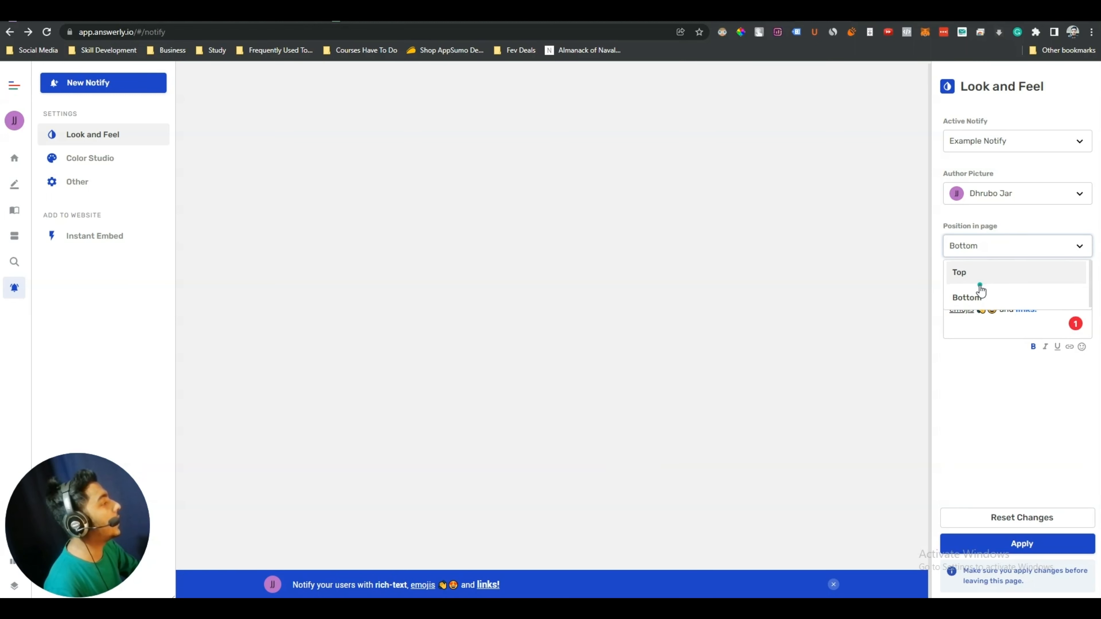
left_click(978, 276)
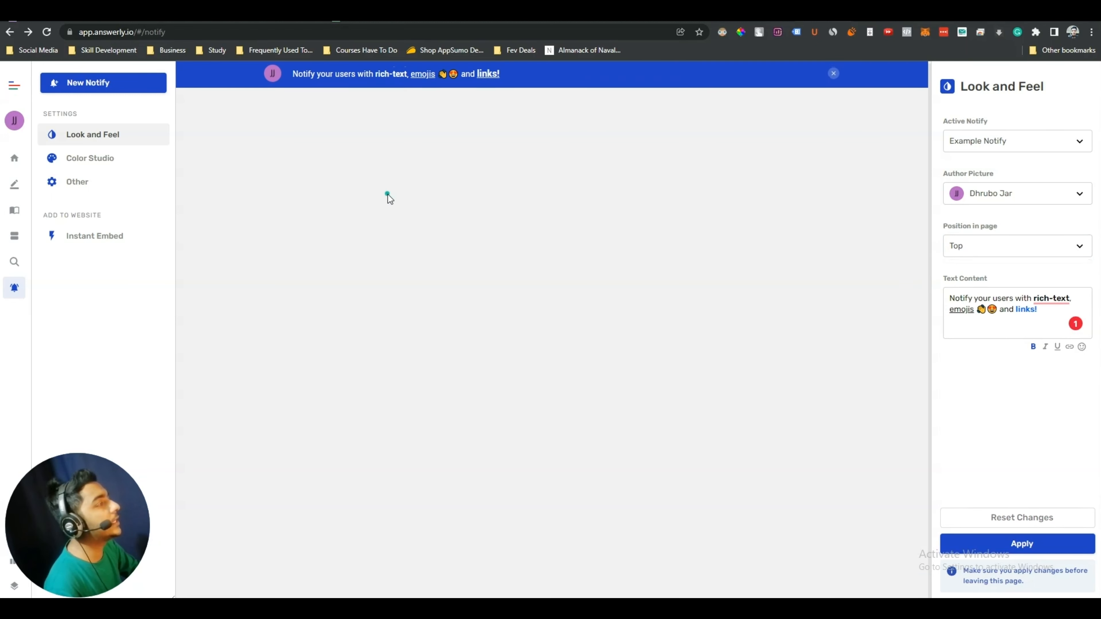
Look over Color Studio and the custom CSS and JS fields, then apply the notification settings
left_click(115, 166)
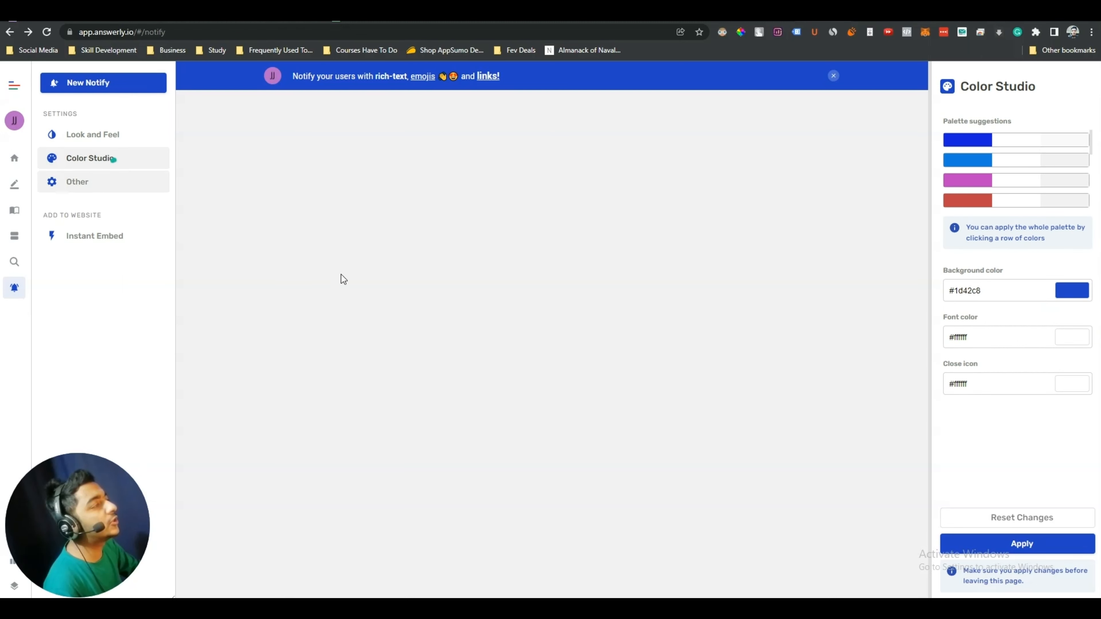
left_click(71, 191)
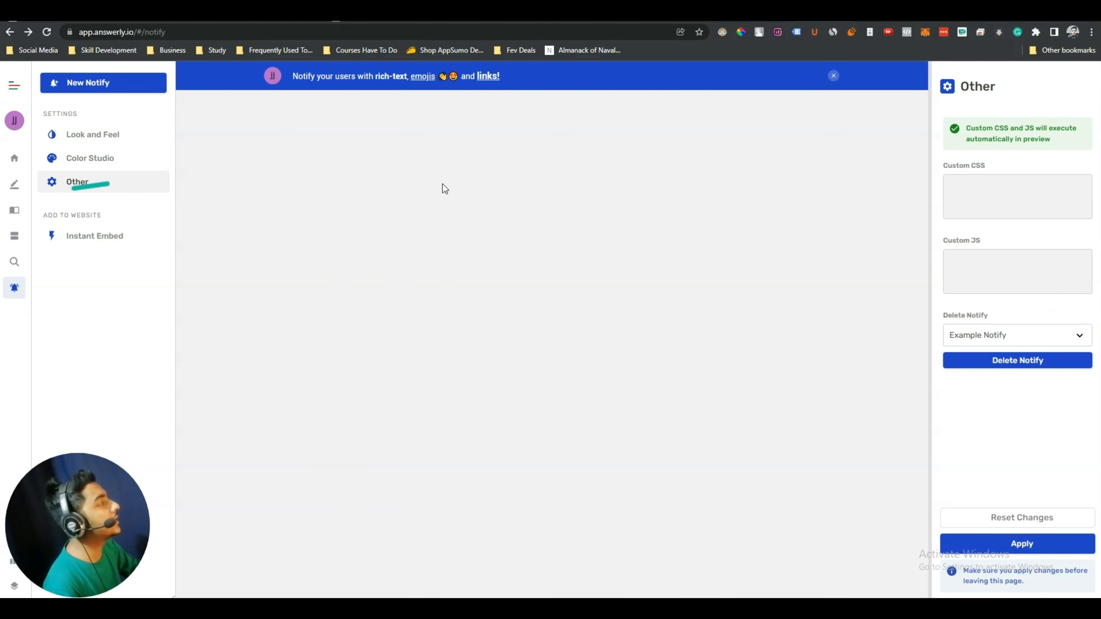
left_click(968, 186)
left_click(991, 274)
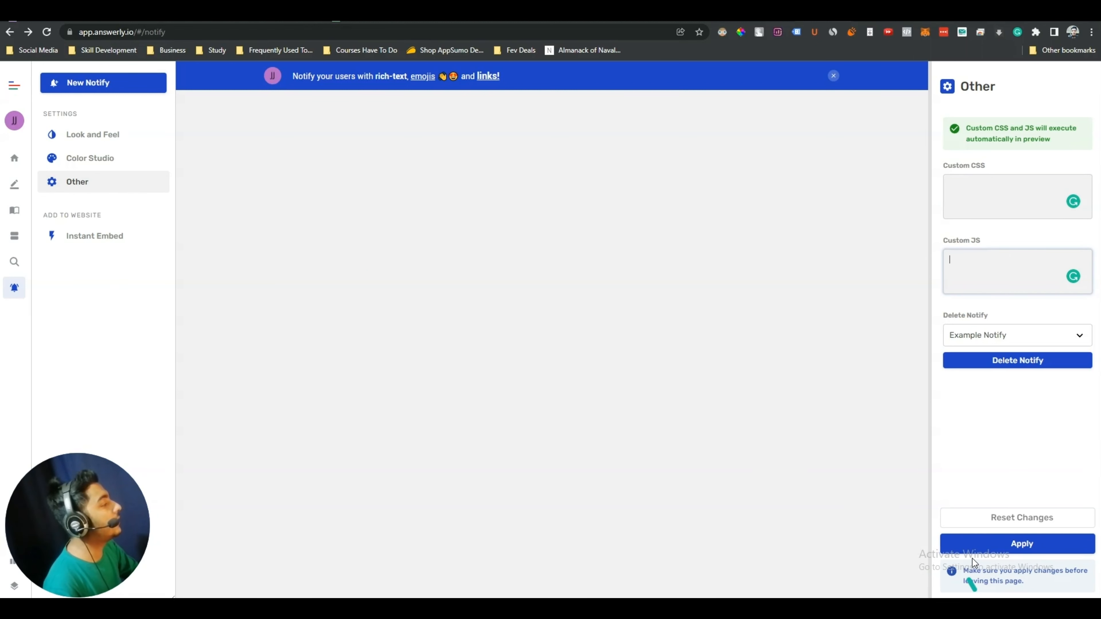
left_click(1006, 546)
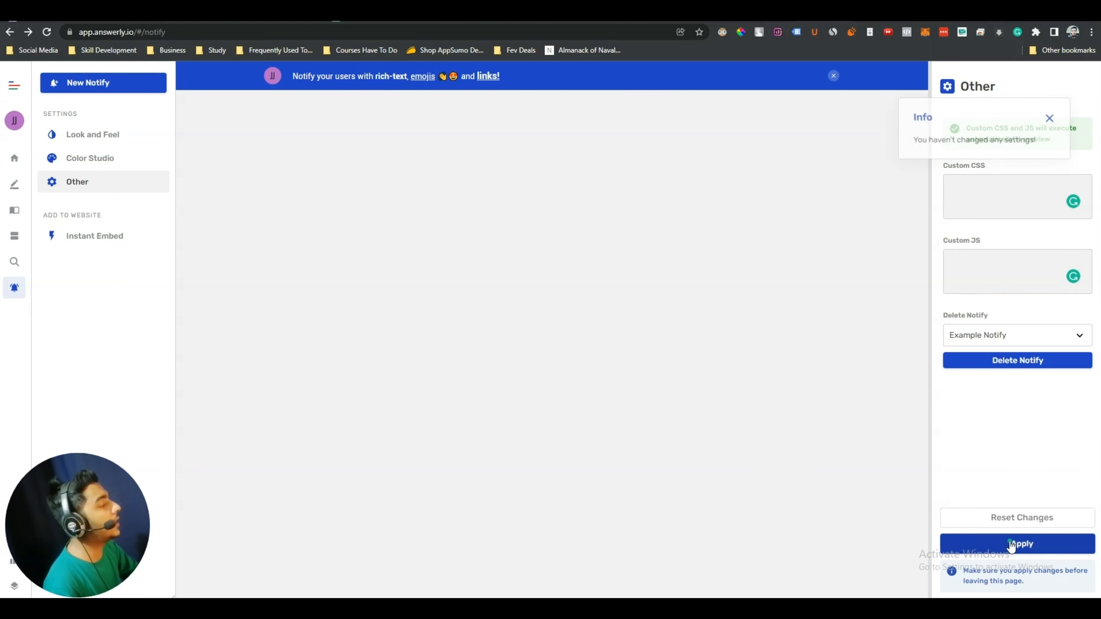
Show the notification's Instant Embed code and select the whole script
left_click(89, 235)
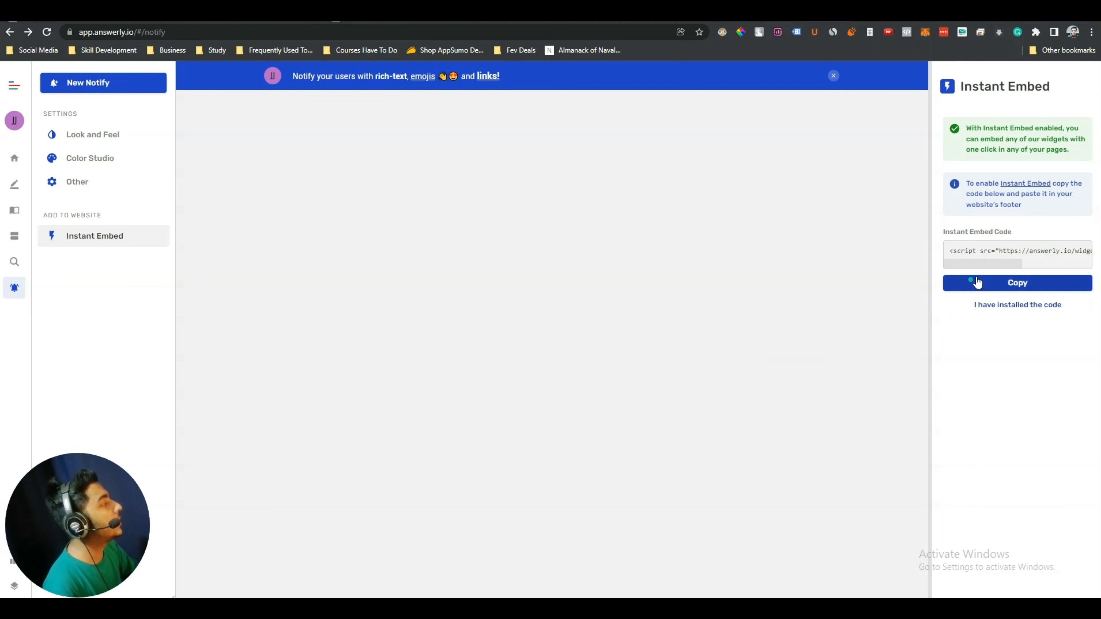
left_click(996, 252)
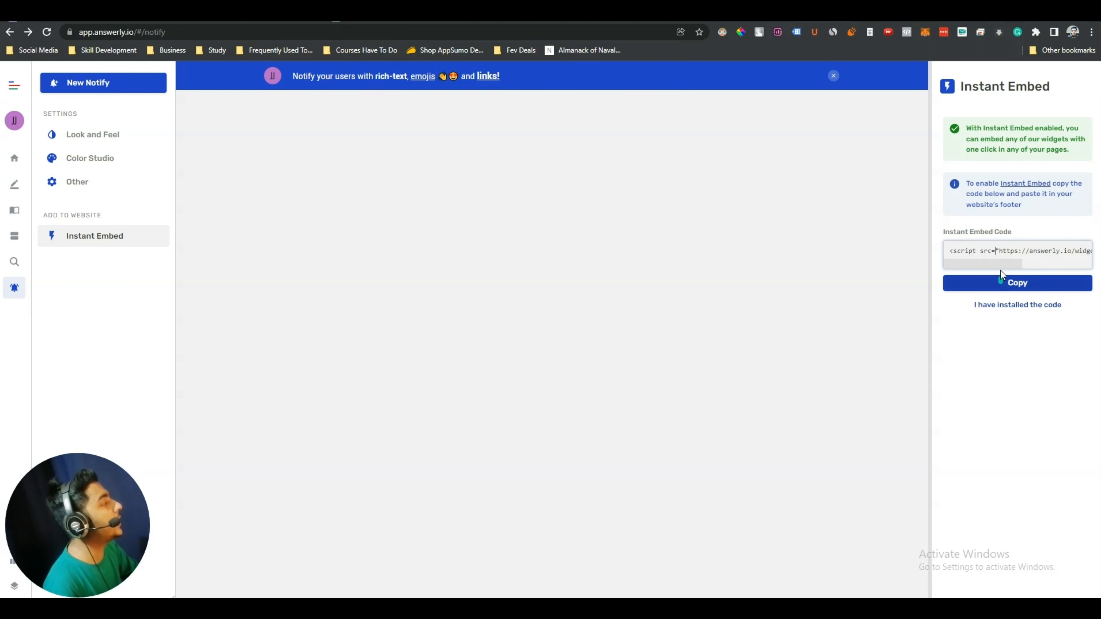
triple_click(1002, 251)
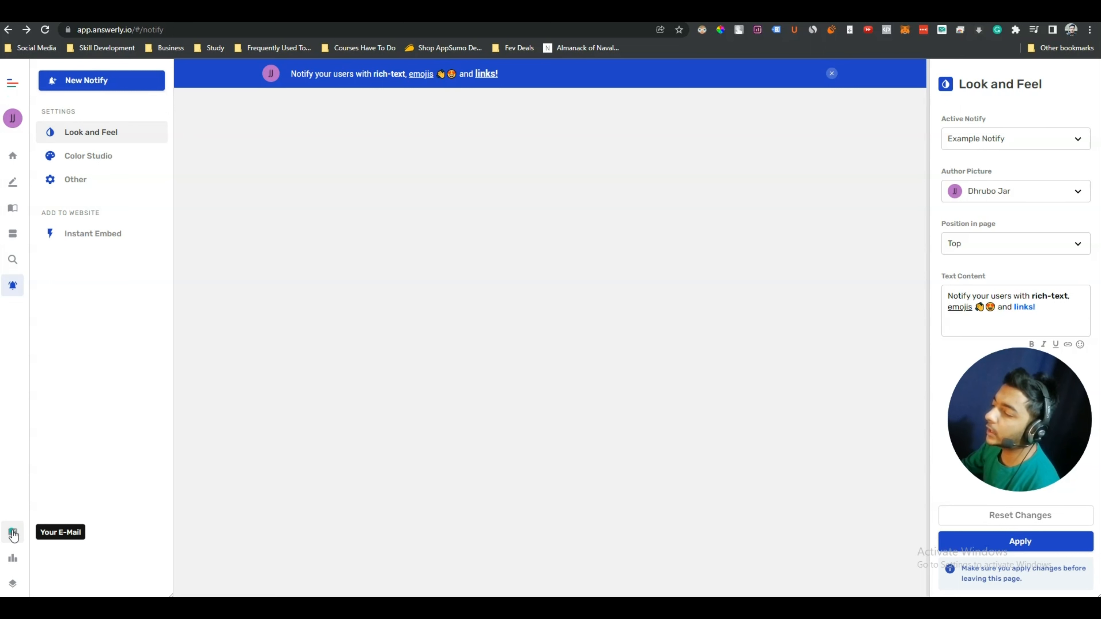
Start a new conversation from Answerly's Active e-mail inbox
left_click(12, 533)
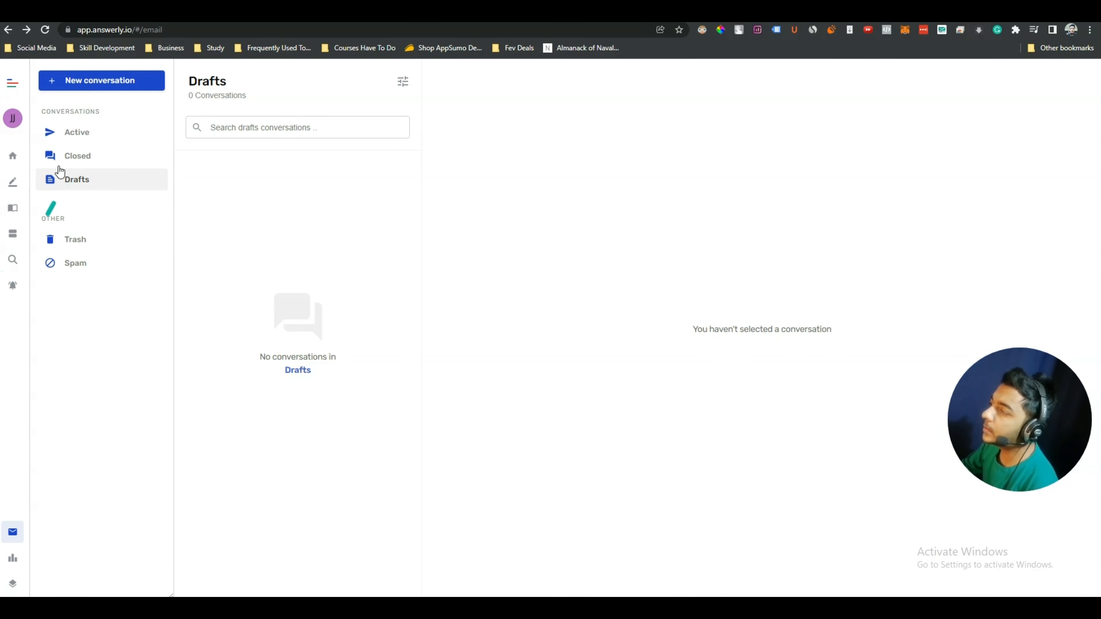
left_click(74, 134)
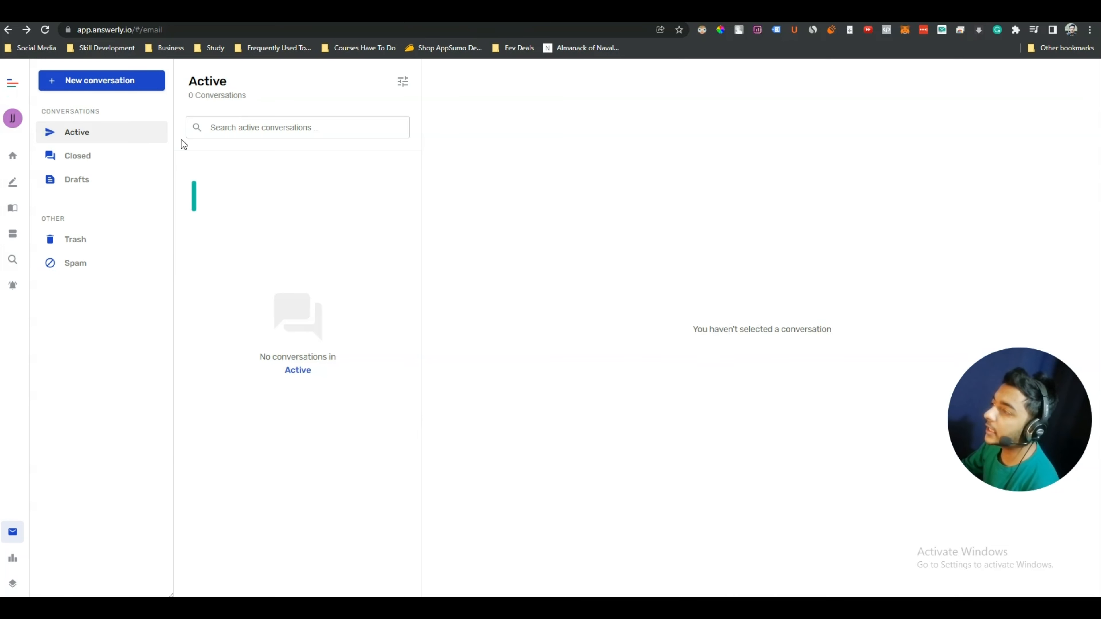
left_click(121, 86)
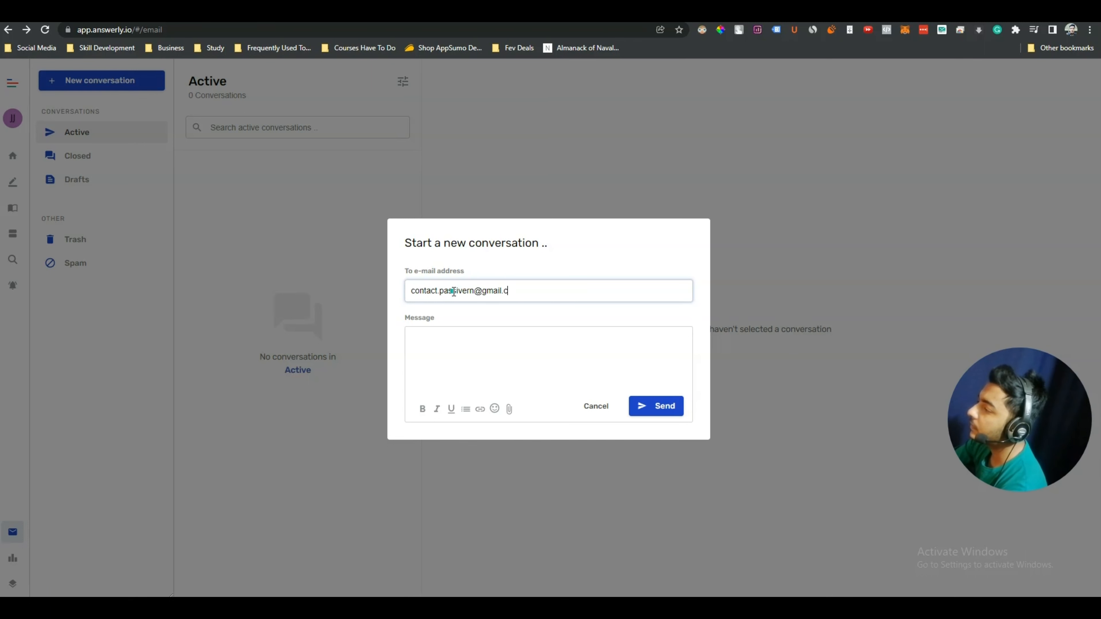
Write 'This is a test message for Answerly Review.' to the contact's address and send it
left_click(460, 353)
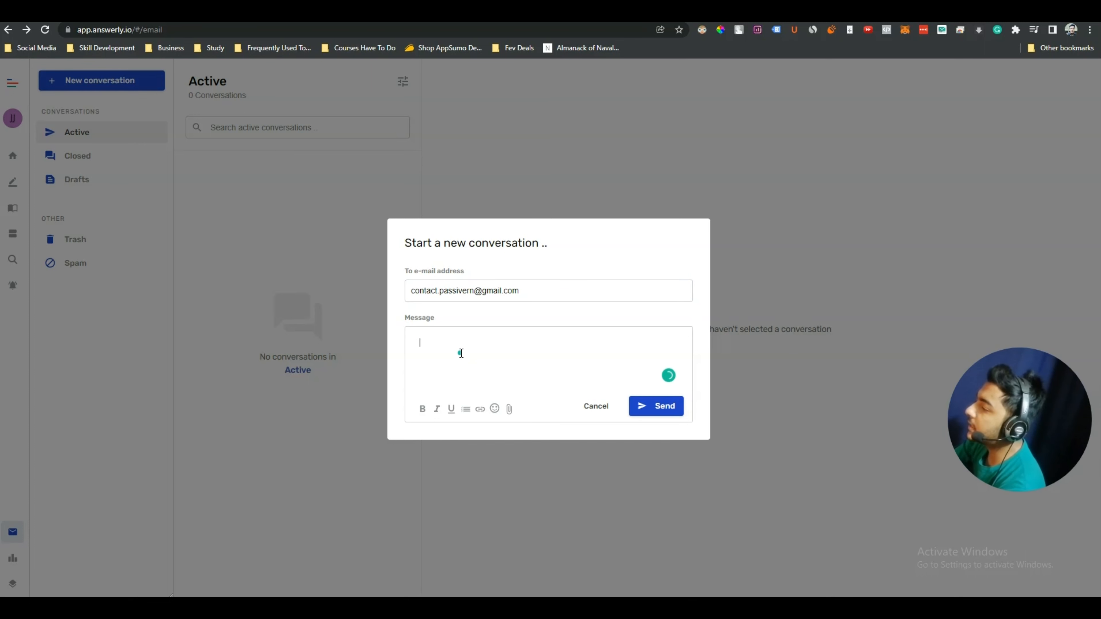
type("This is a te")
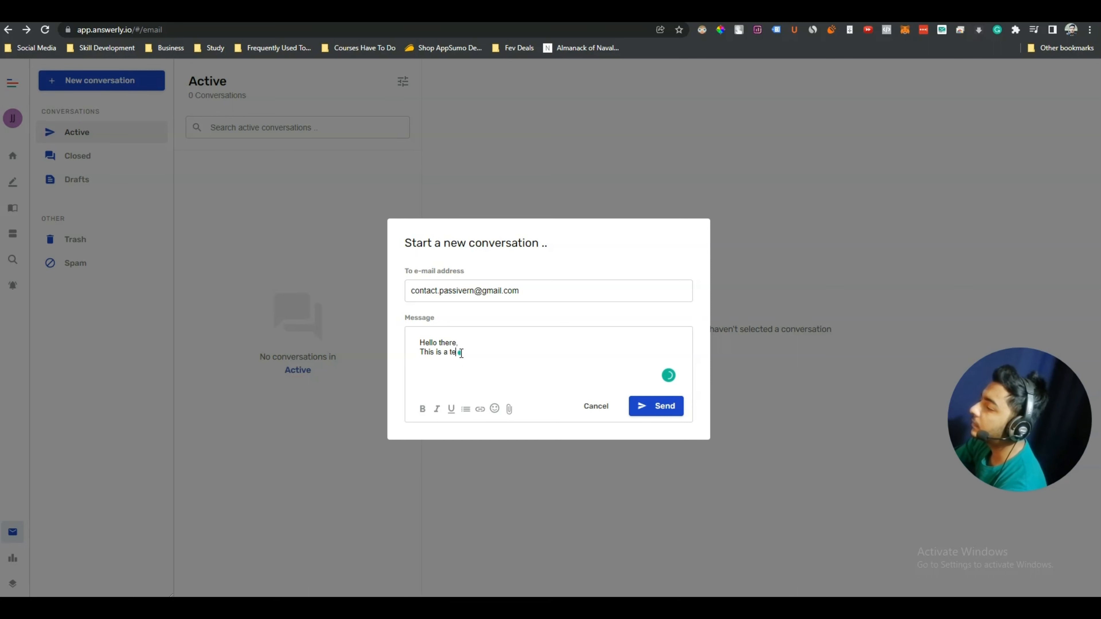
type("st message for Answerly Review.")
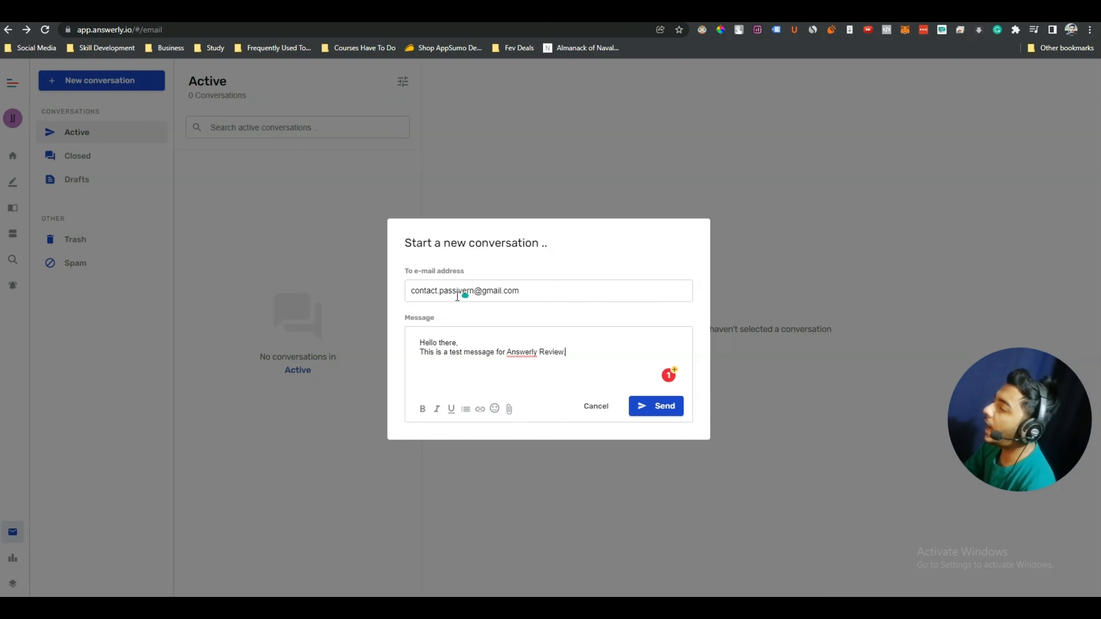
double_click(425, 291)
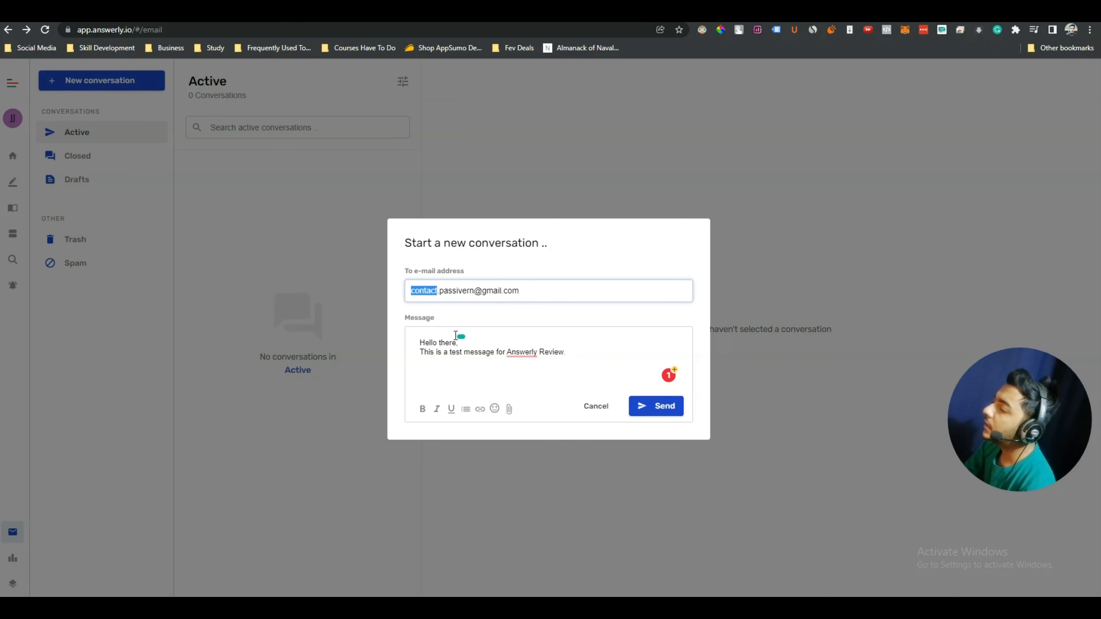
left_click(449, 292)
left_click_drag(425, 345, 573, 354)
left_click(586, 373)
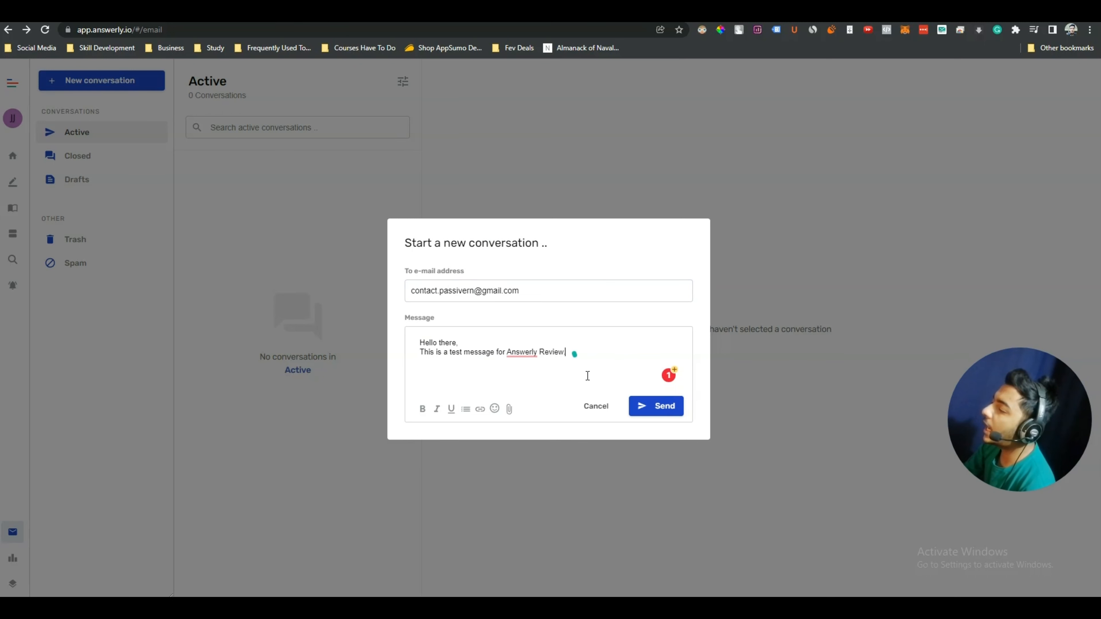
left_click(655, 410)
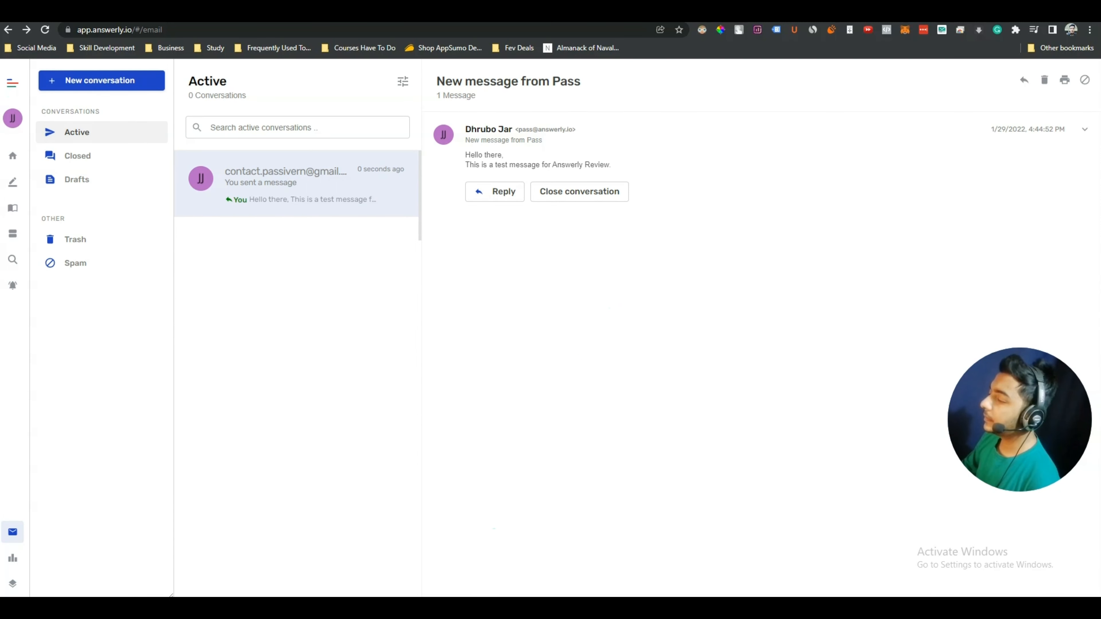
In Gmail, confirm the signed-in account and open the 'New message from Pass' test e-mail
left_click(322, 608)
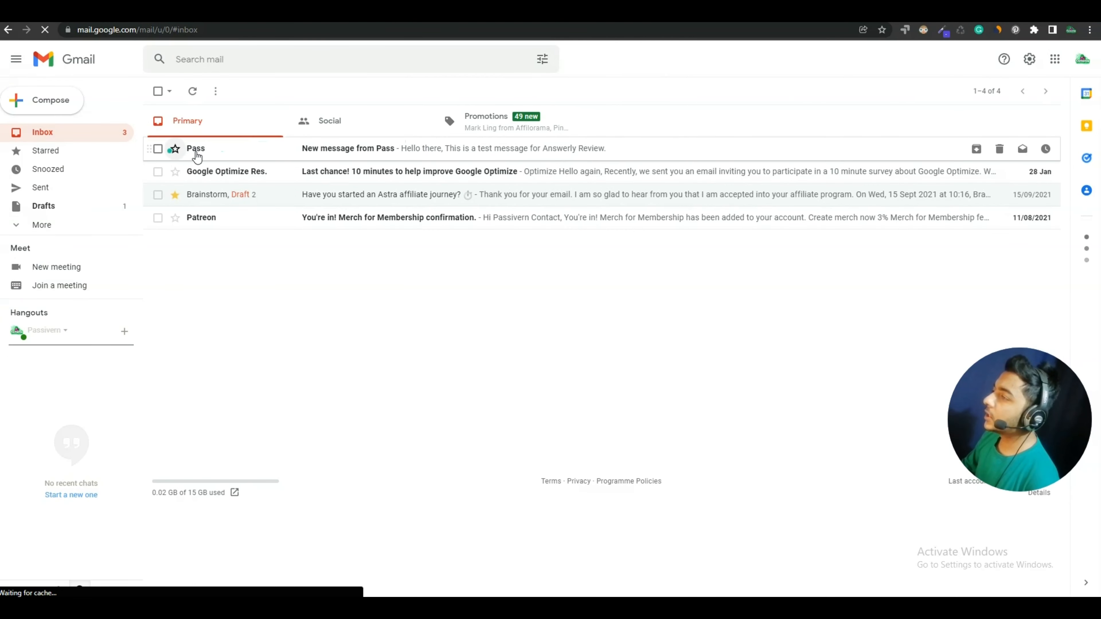
left_click(1082, 59)
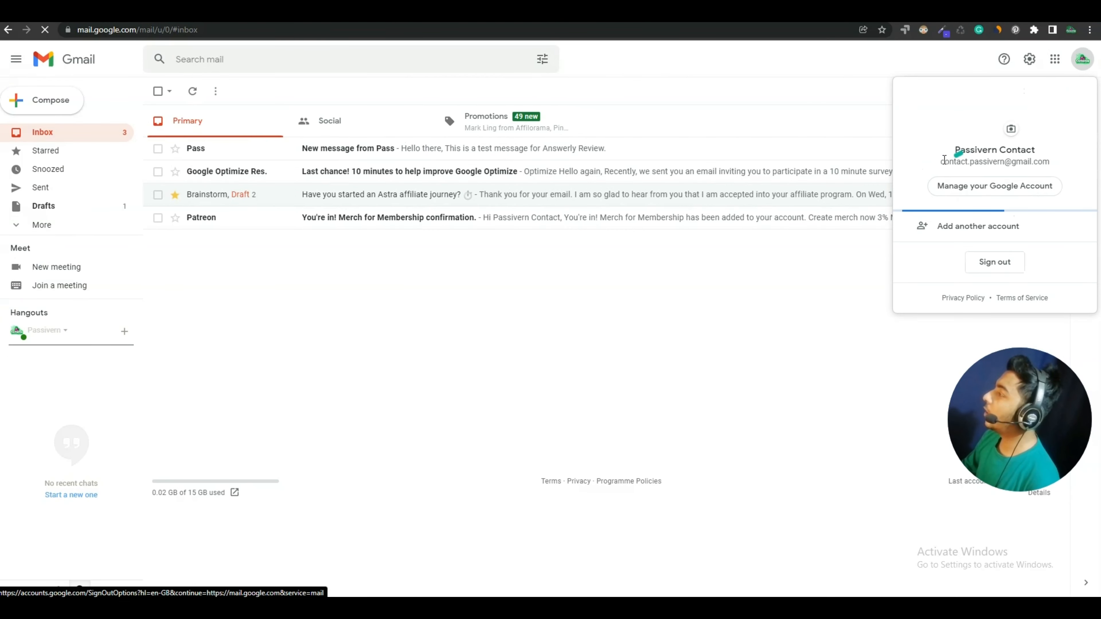
left_click_drag(940, 161, 1048, 164)
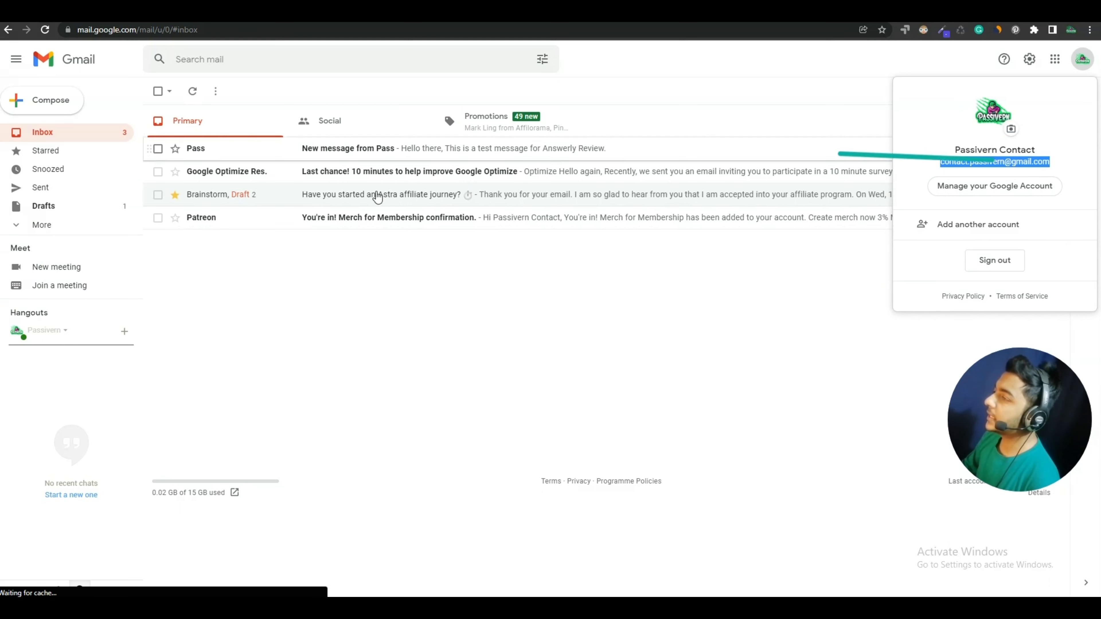
left_click(325, 305)
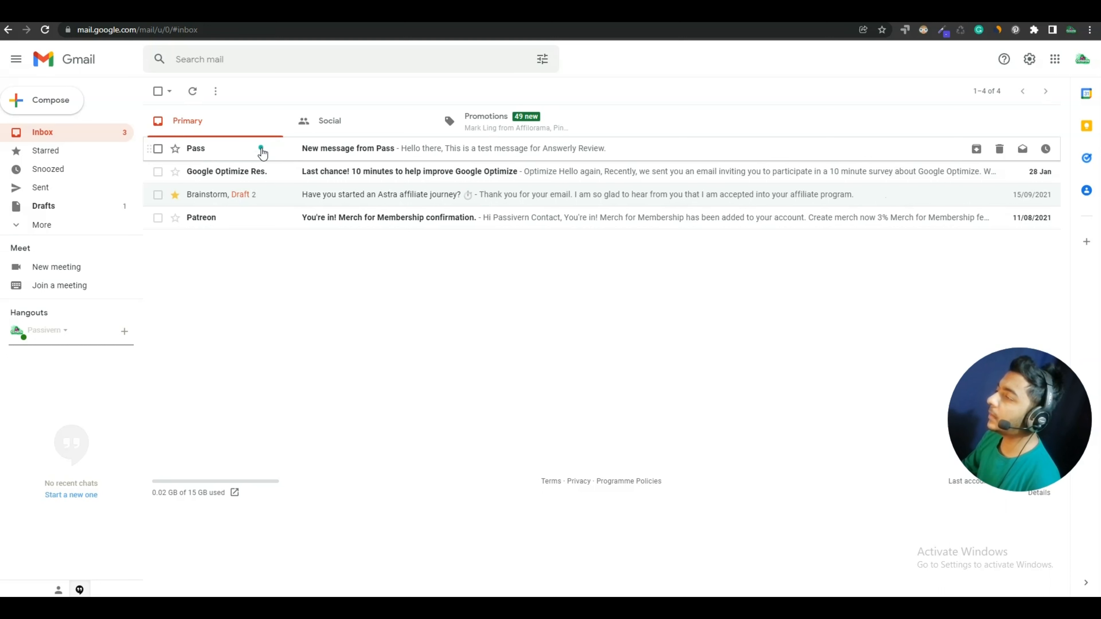
left_click(263, 151)
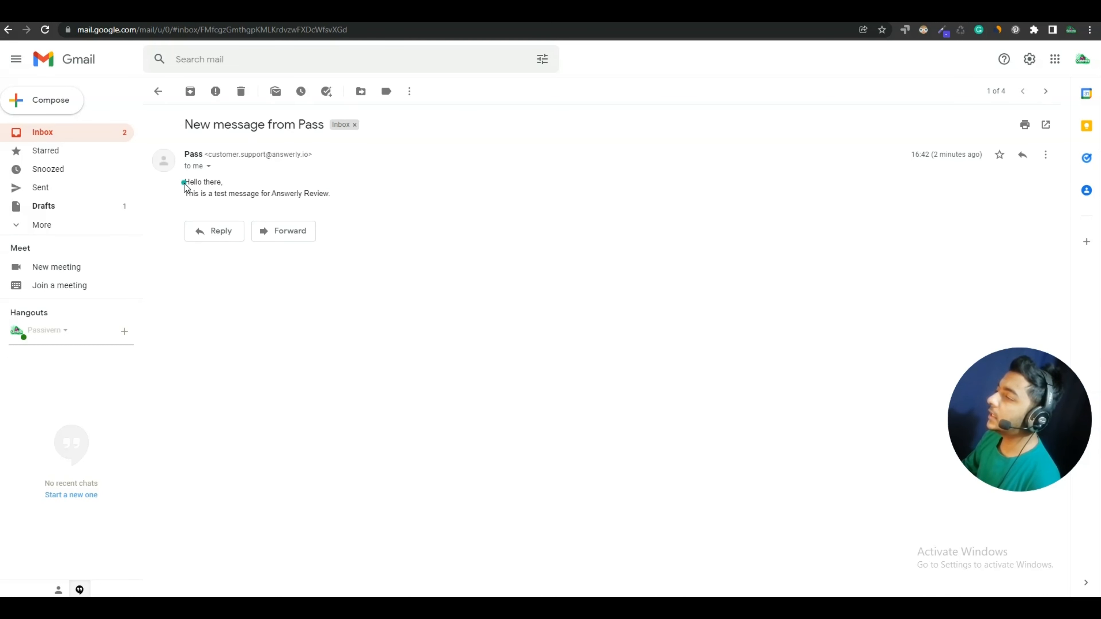
left_click_drag(183, 183, 321, 193)
left_click(320, 194)
Inspect the sender details and reply-to address, then start a reply
left_click(208, 166)
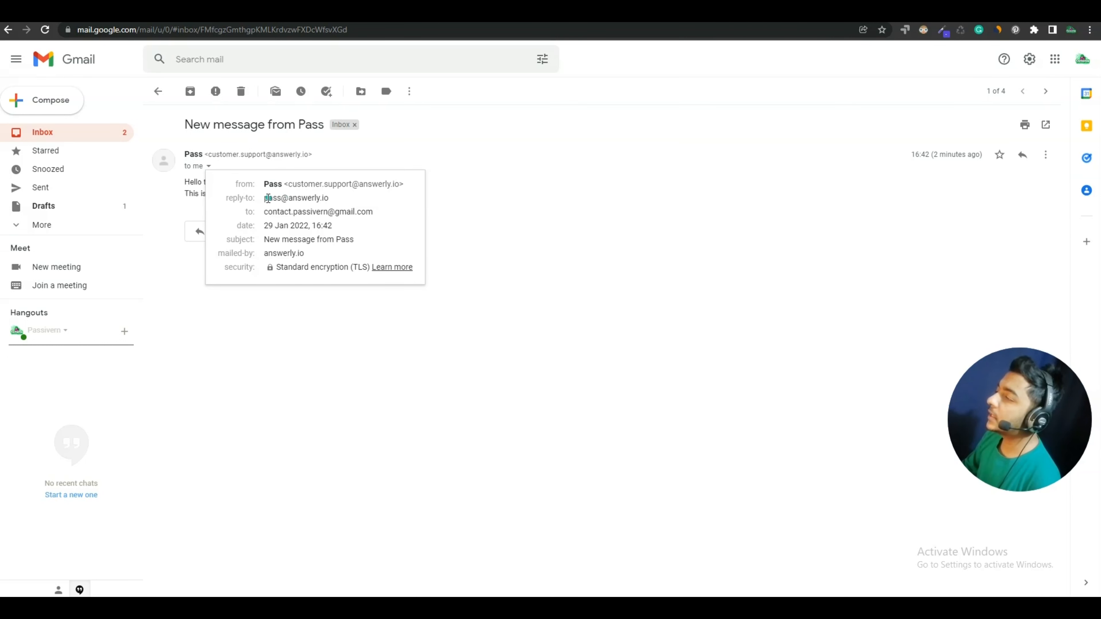
left_click_drag(265, 198, 325, 201)
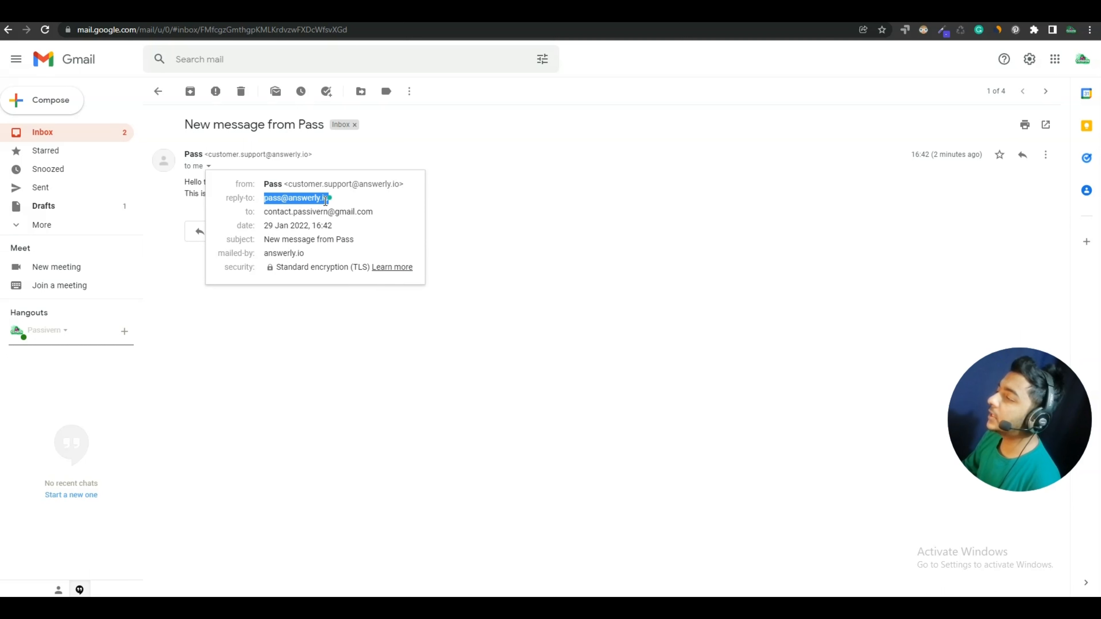
double_click(272, 200)
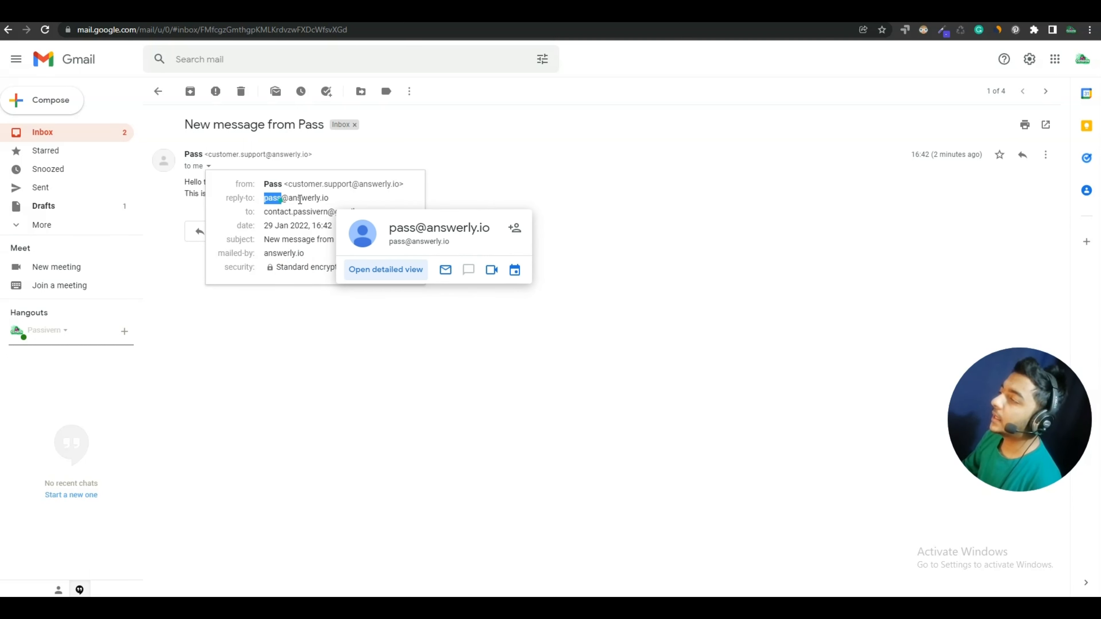
left_click(331, 200)
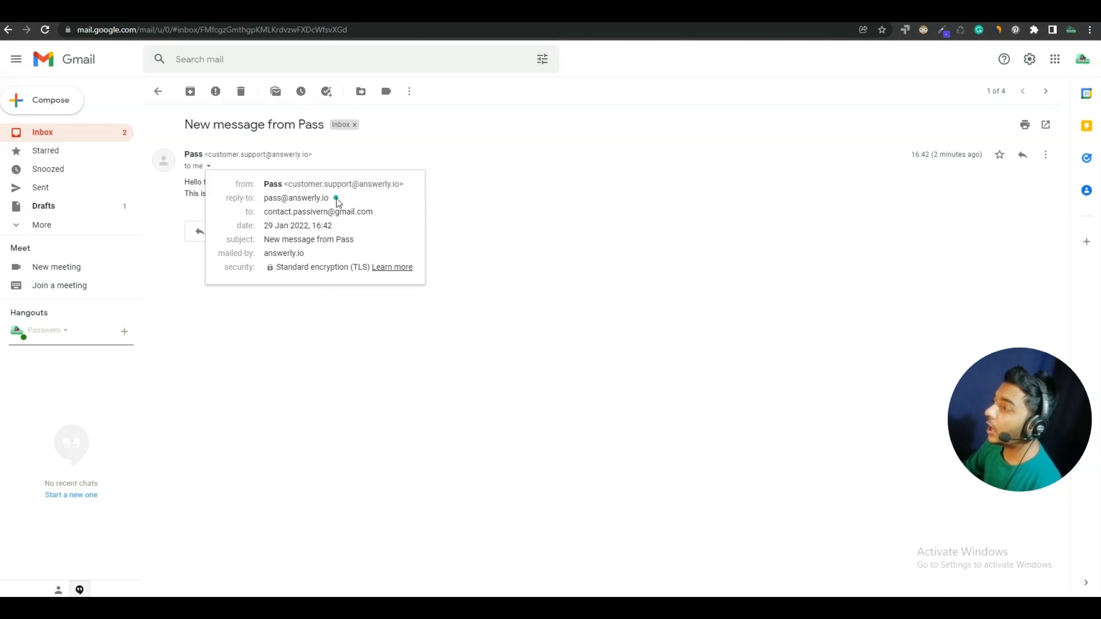
double_click(277, 200)
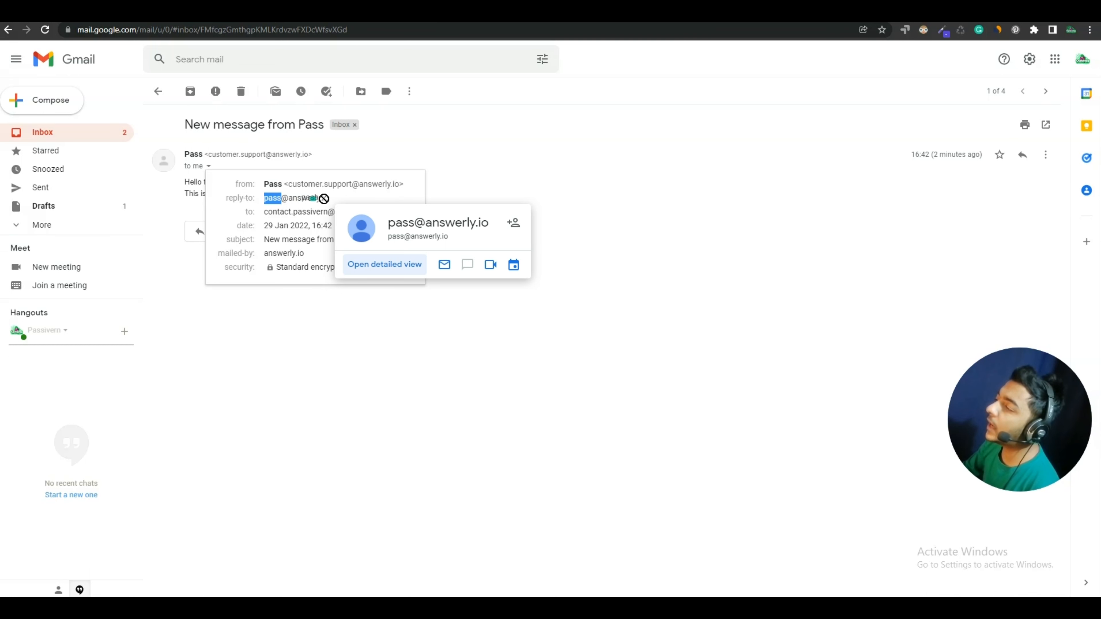
left_click(338, 195)
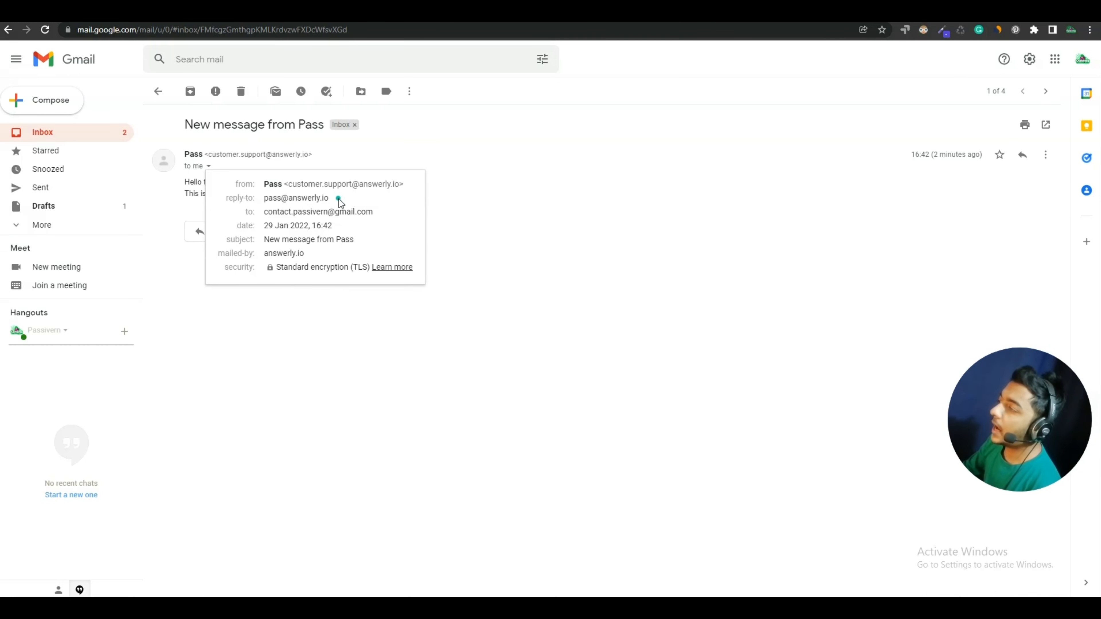
left_click_drag(266, 198, 317, 200)
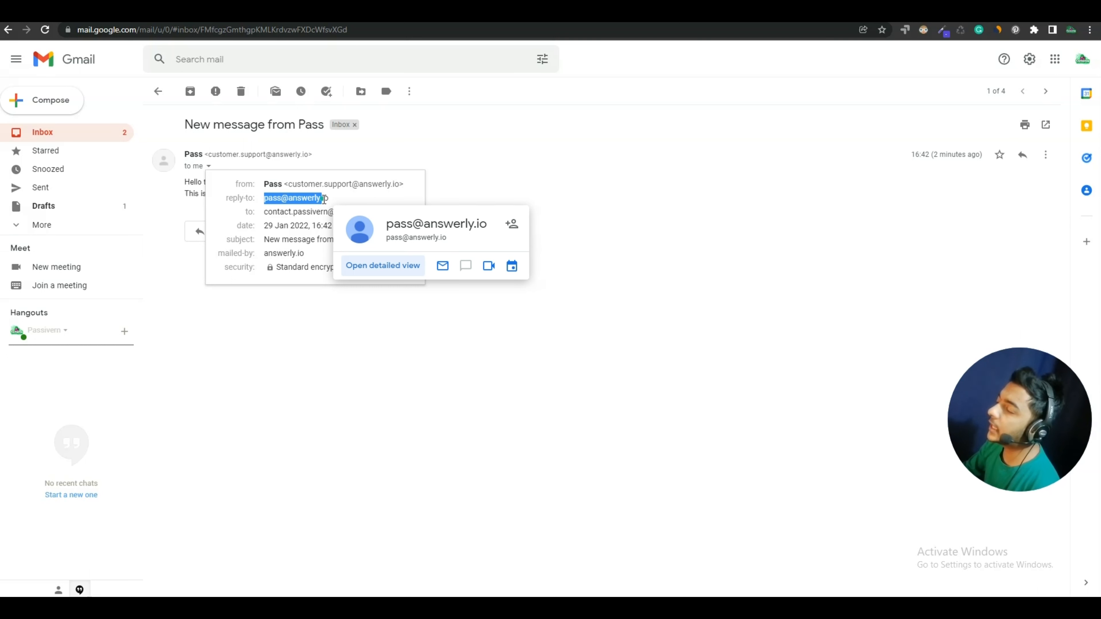
left_click(481, 177)
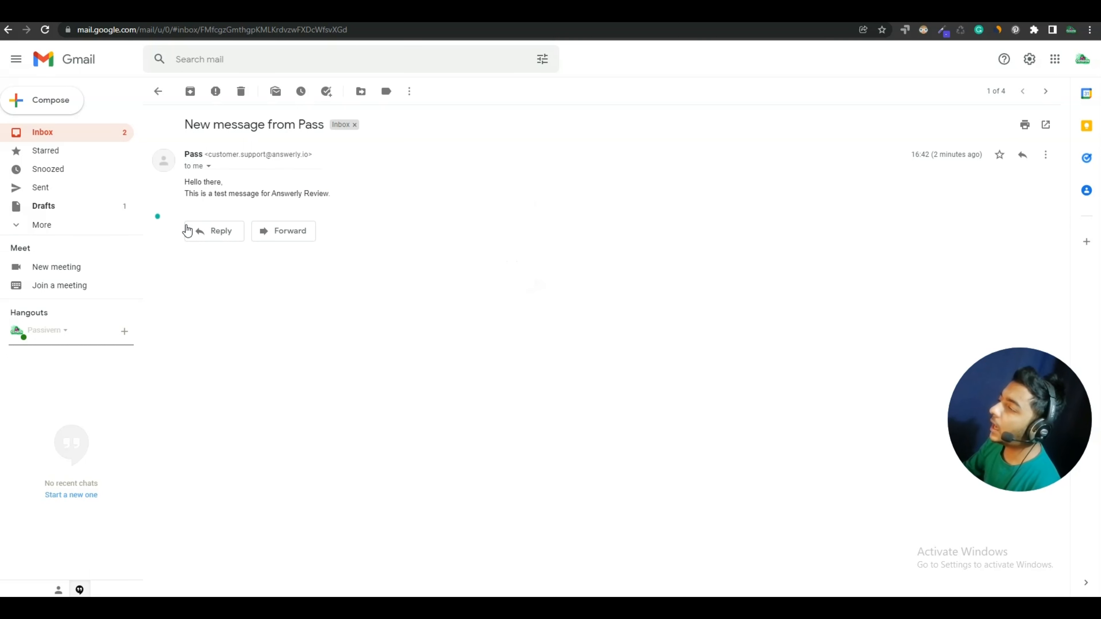
left_click(221, 233)
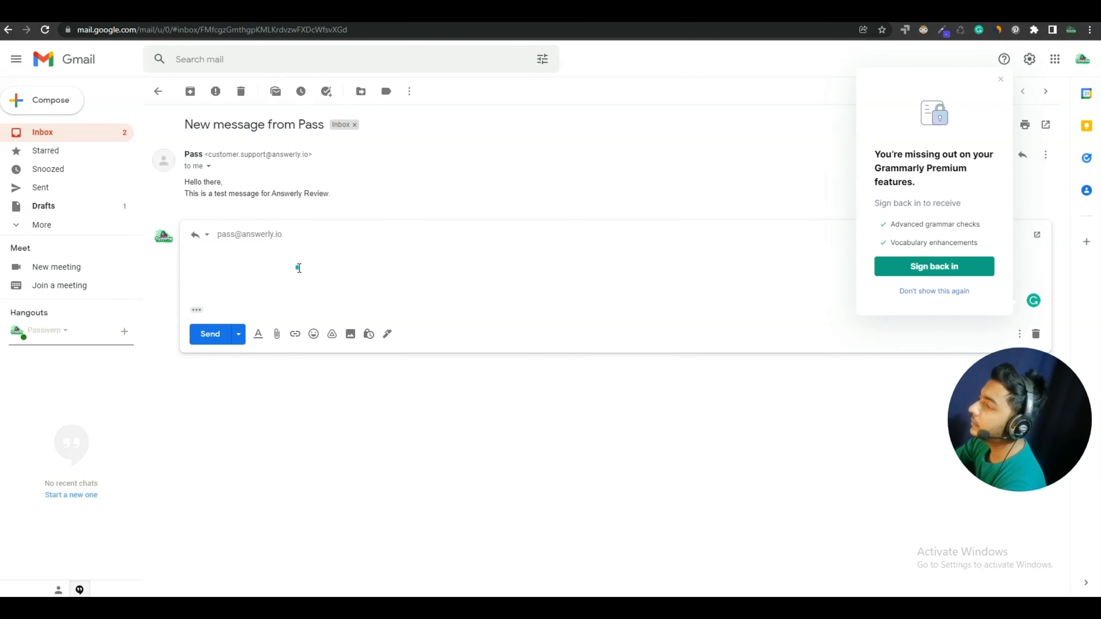
Send the reply 'Thank you so much for your email.' and return to Answerly
type("you so much for your email.")
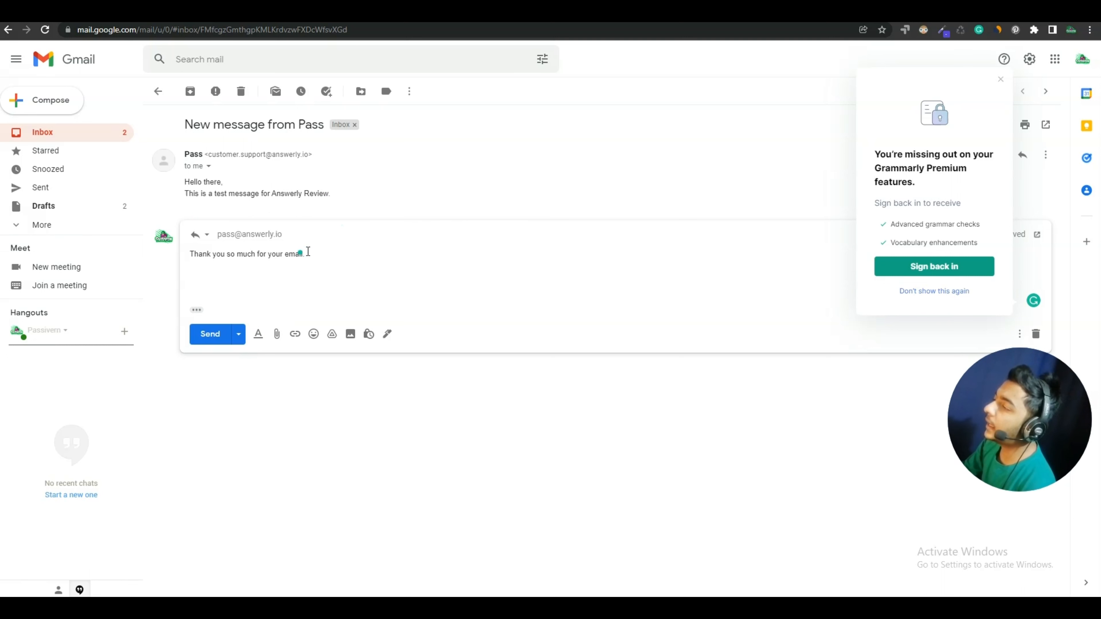
left_click(210, 334)
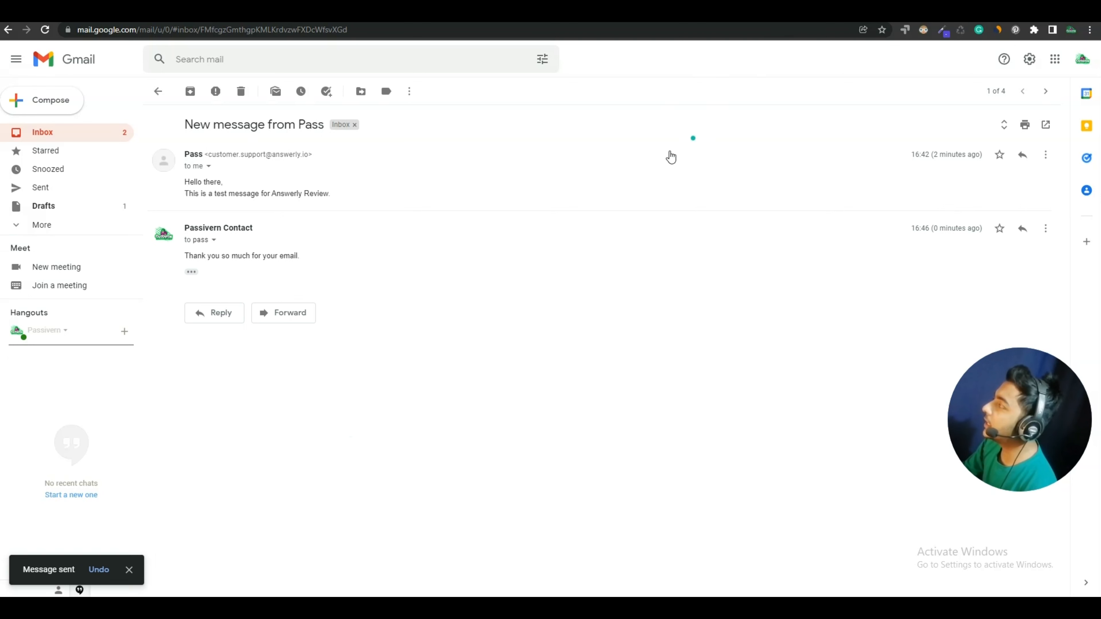
left_click(319, 609)
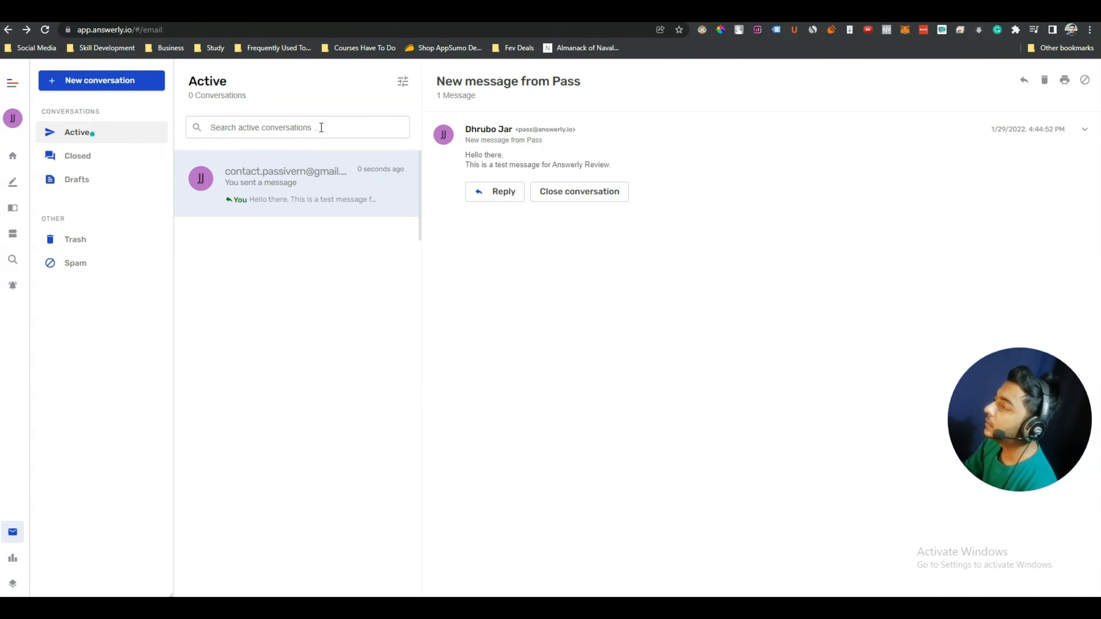
Reload the inbox and open the 'New message from Pass' conversation
left_click(74, 157)
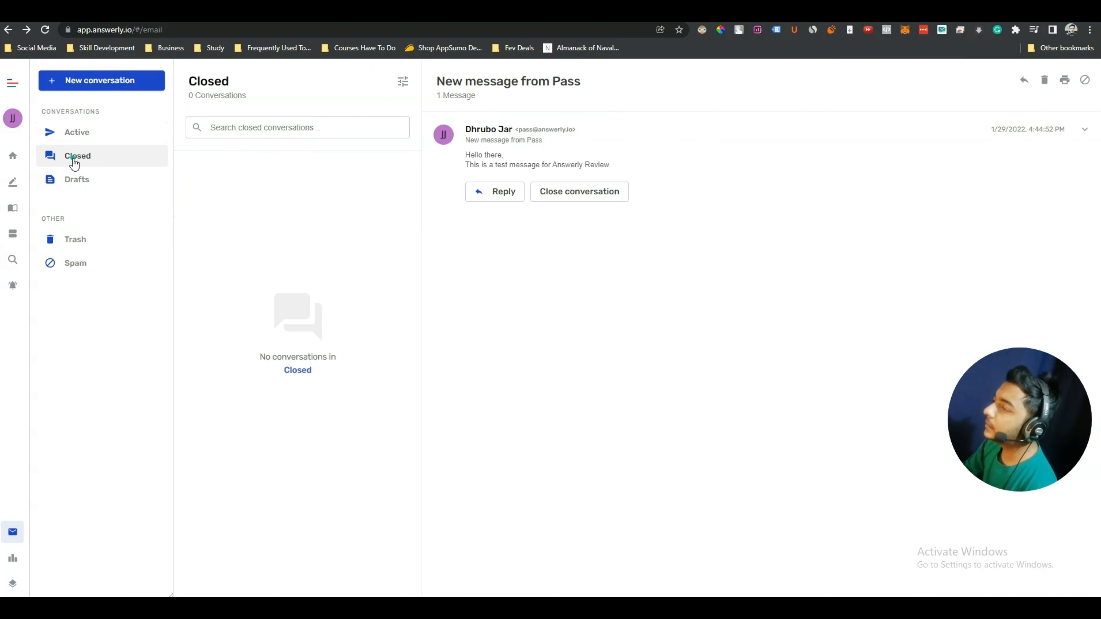
left_click(87, 132)
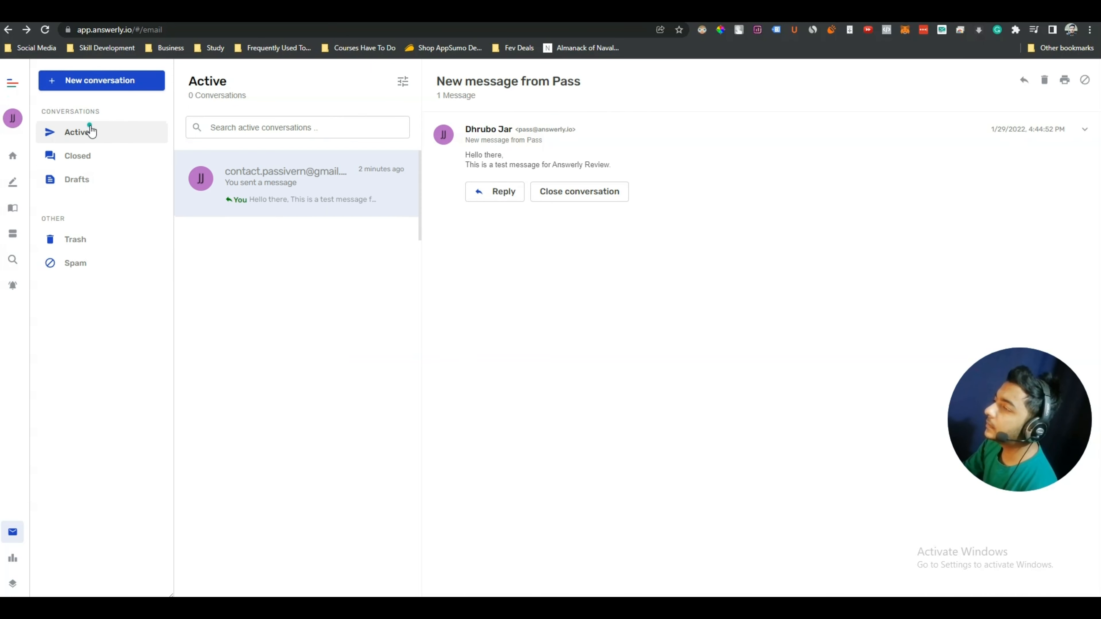
left_click(44, 30)
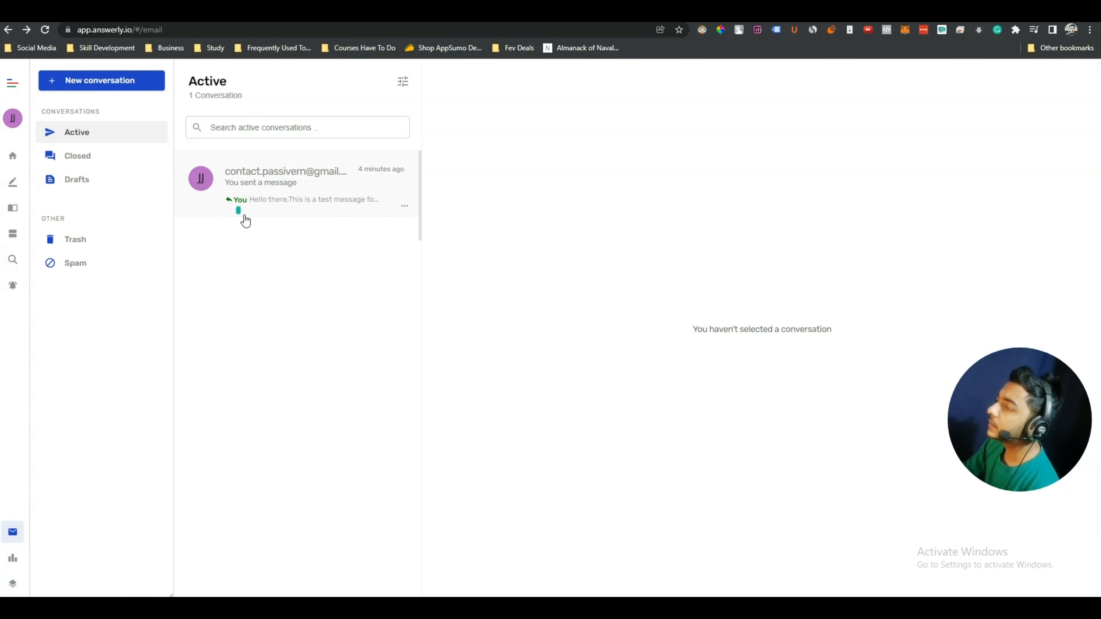
left_click(313, 199)
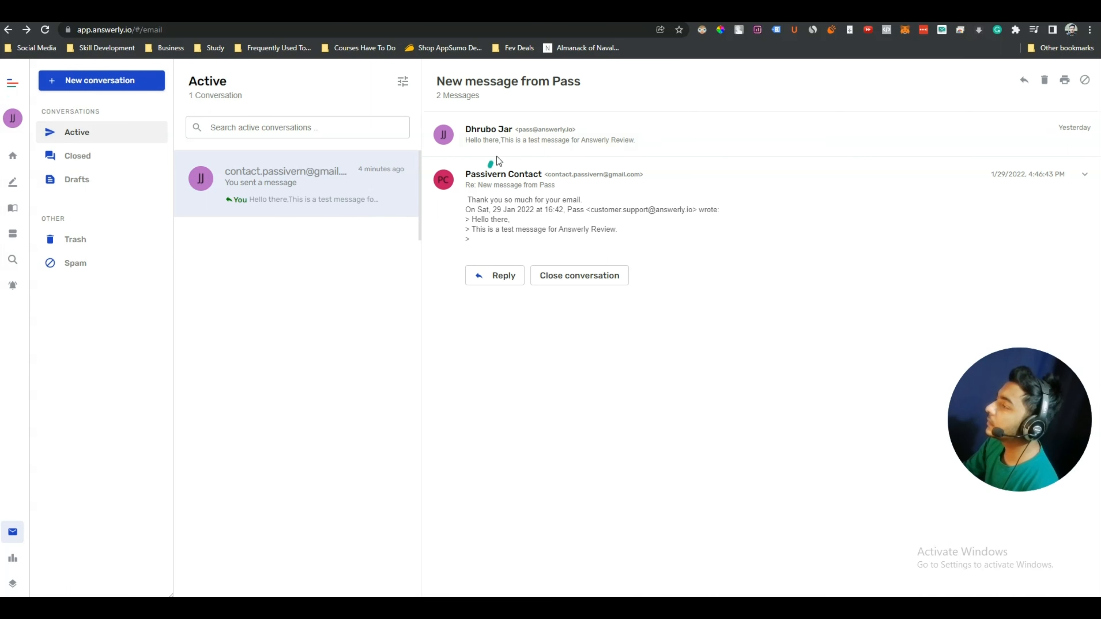
Expand both messages to read the reply 'Thank you so much for your email.'
left_click(582, 141)
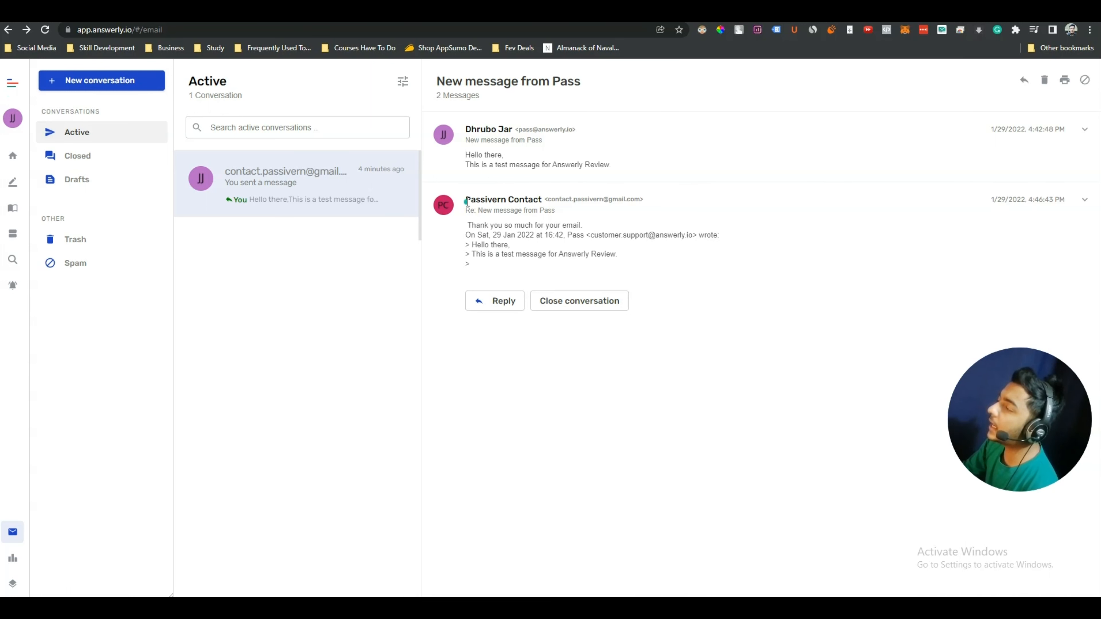
left_click_drag(480, 202, 541, 204)
left_click(479, 212)
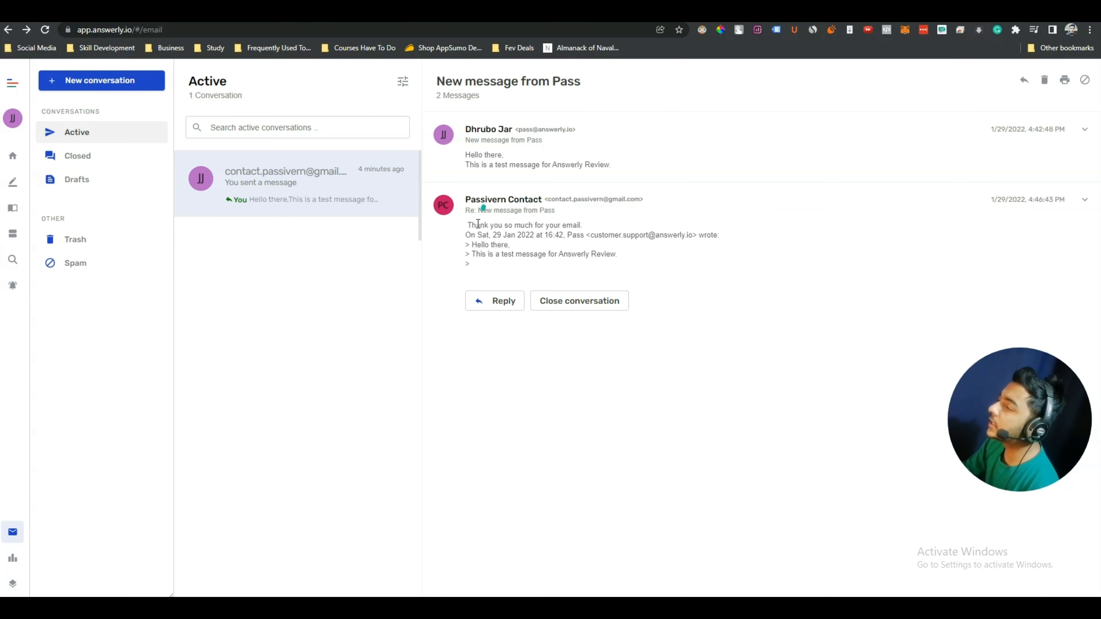
triple_click(481, 227)
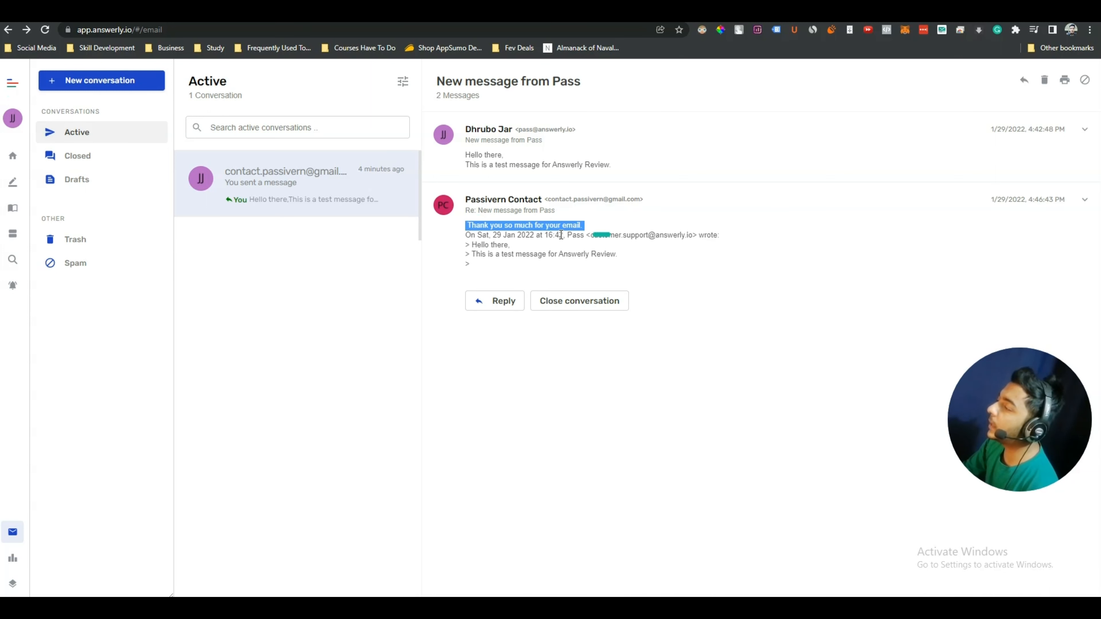
left_click(592, 226)
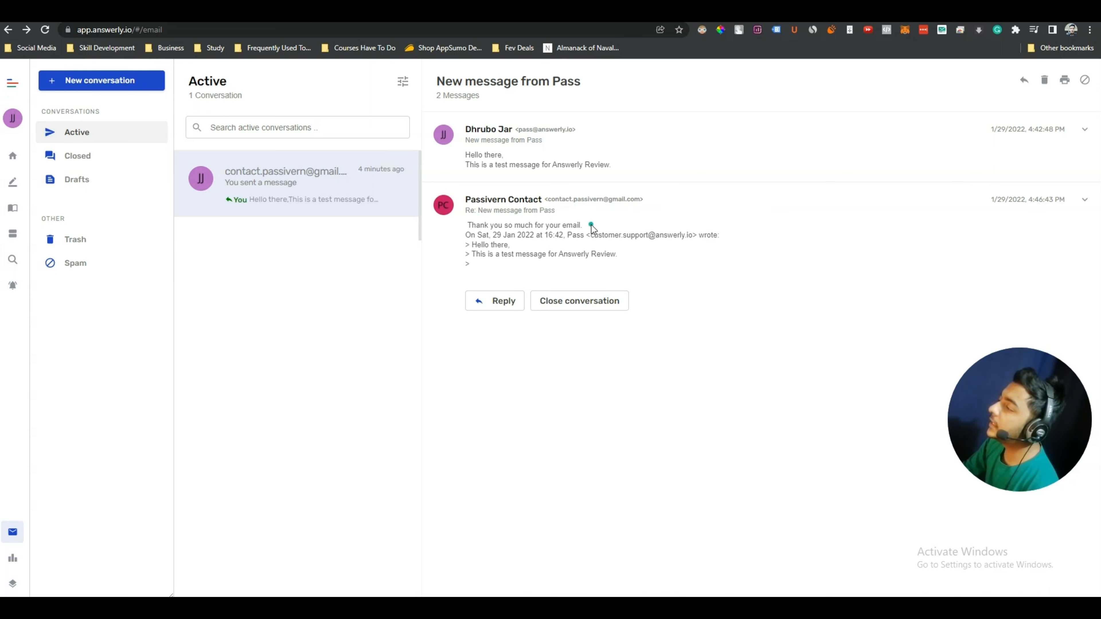
triple_click(592, 225)
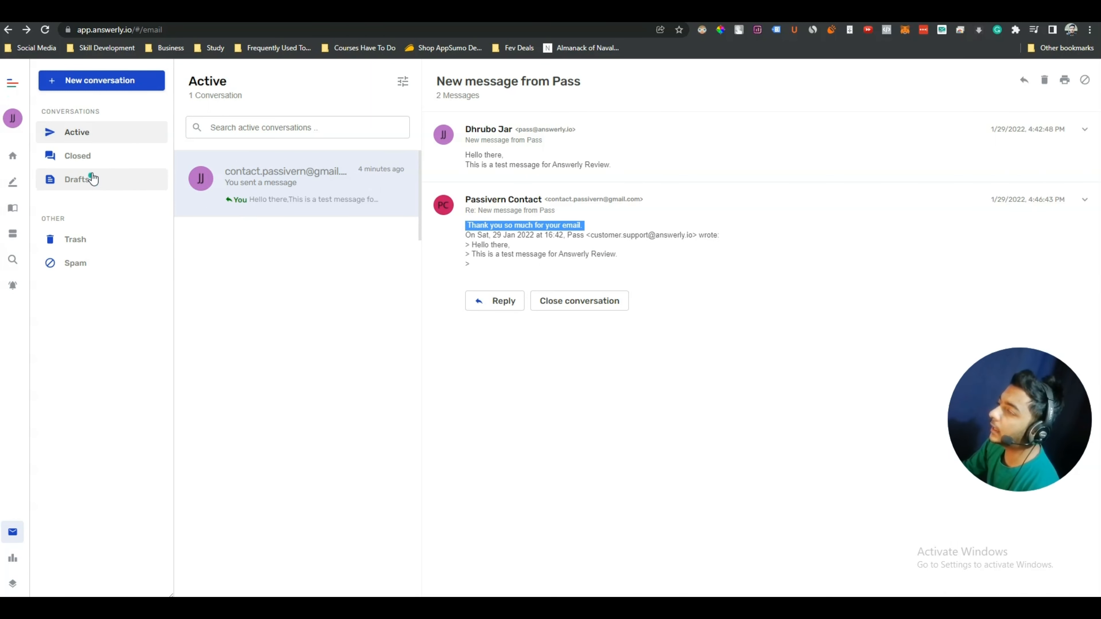
left_click(83, 133)
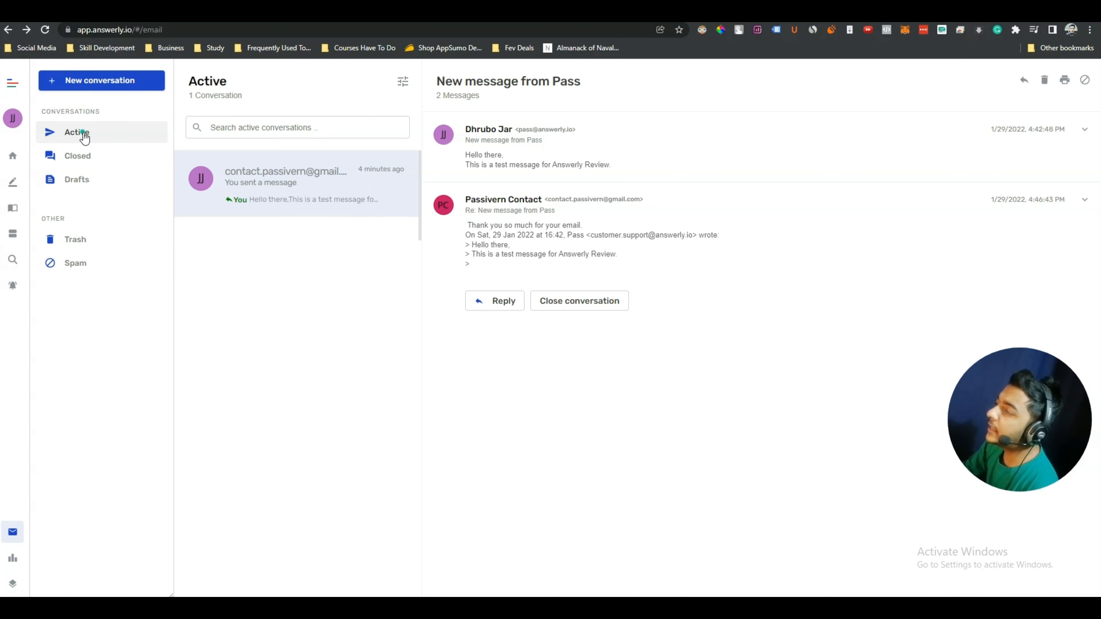
Check the Closed and Drafts folders, then return to Active
left_click(72, 161)
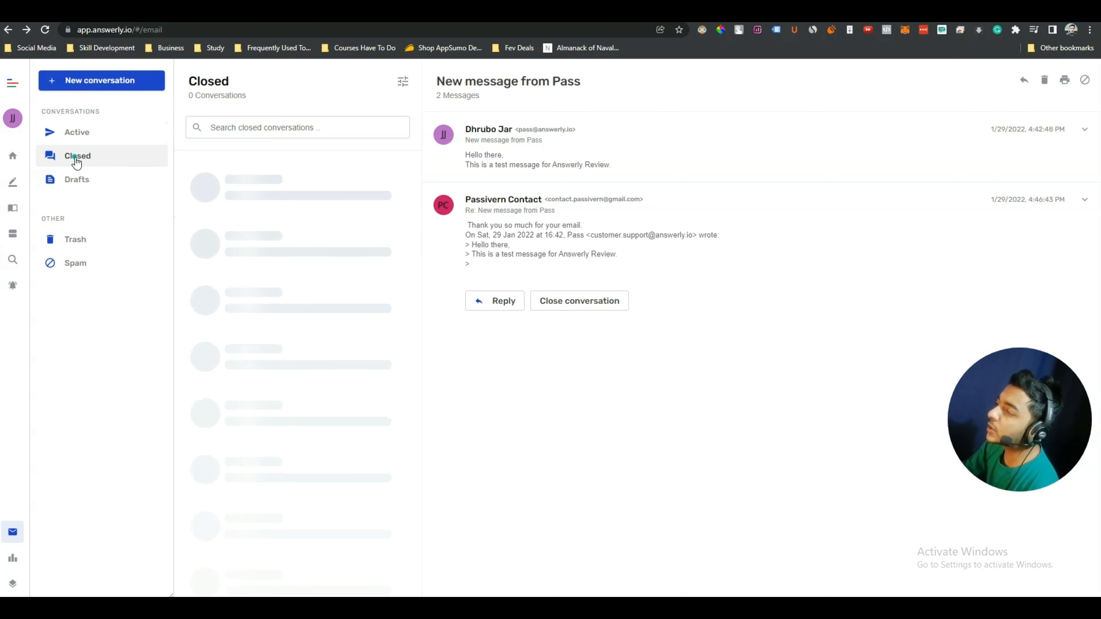
left_click(78, 182)
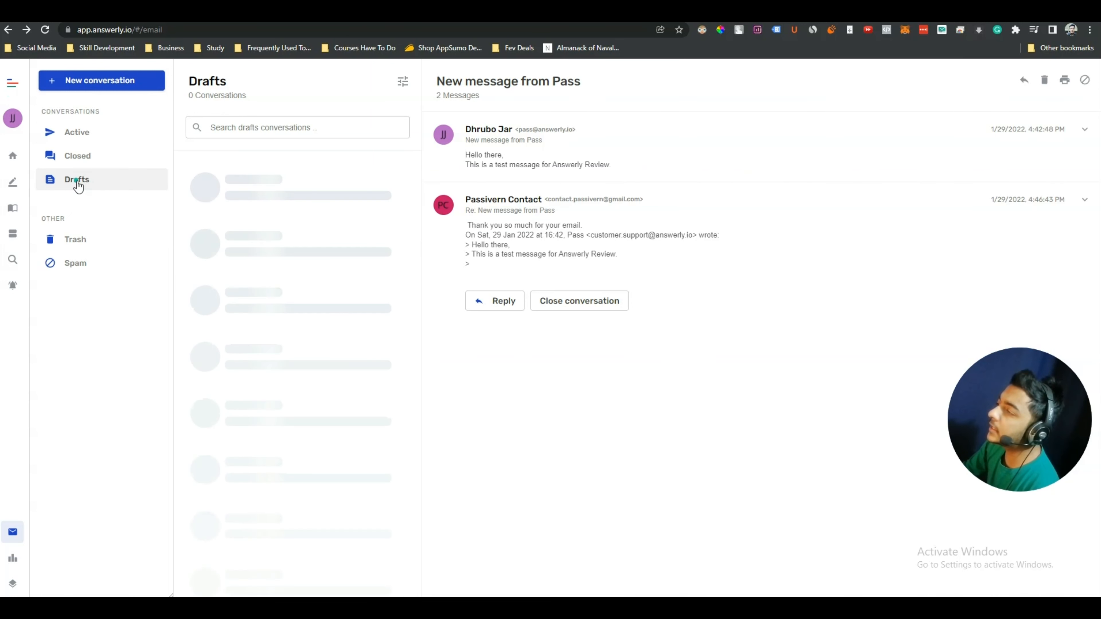
left_click(91, 137)
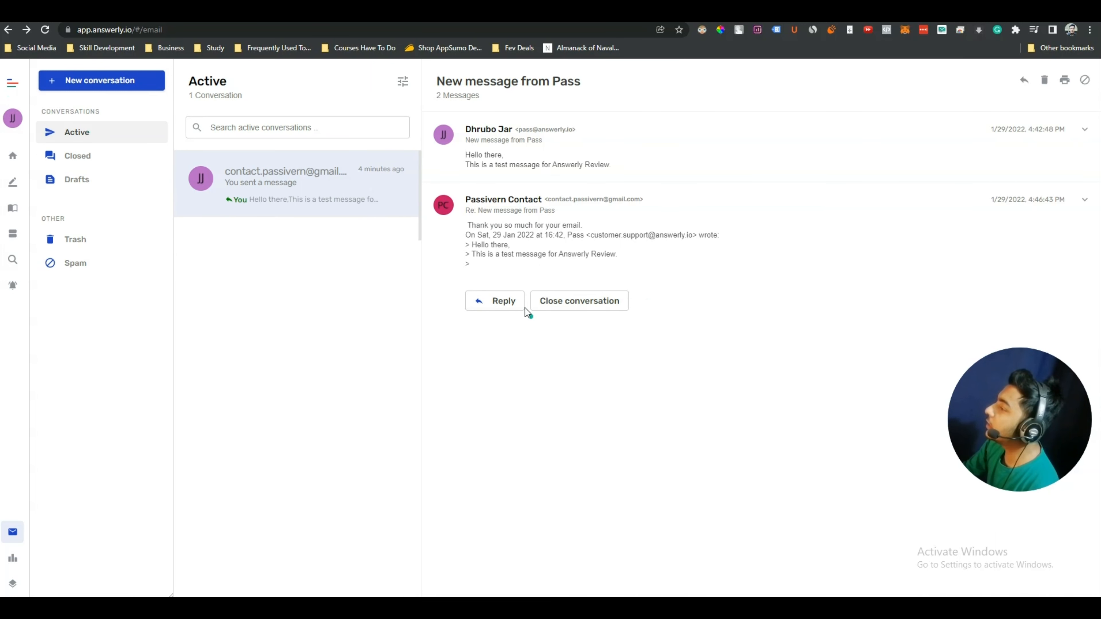
Close the test conversation and look through Closed, Drafts, Trash and Spam
left_click(570, 302)
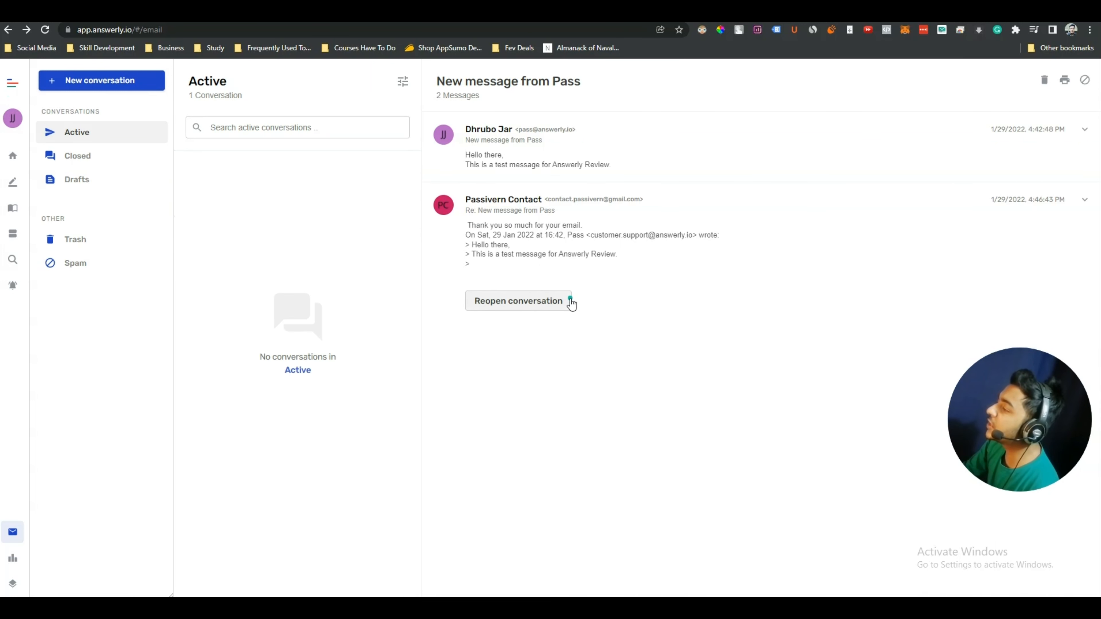
left_click(88, 159)
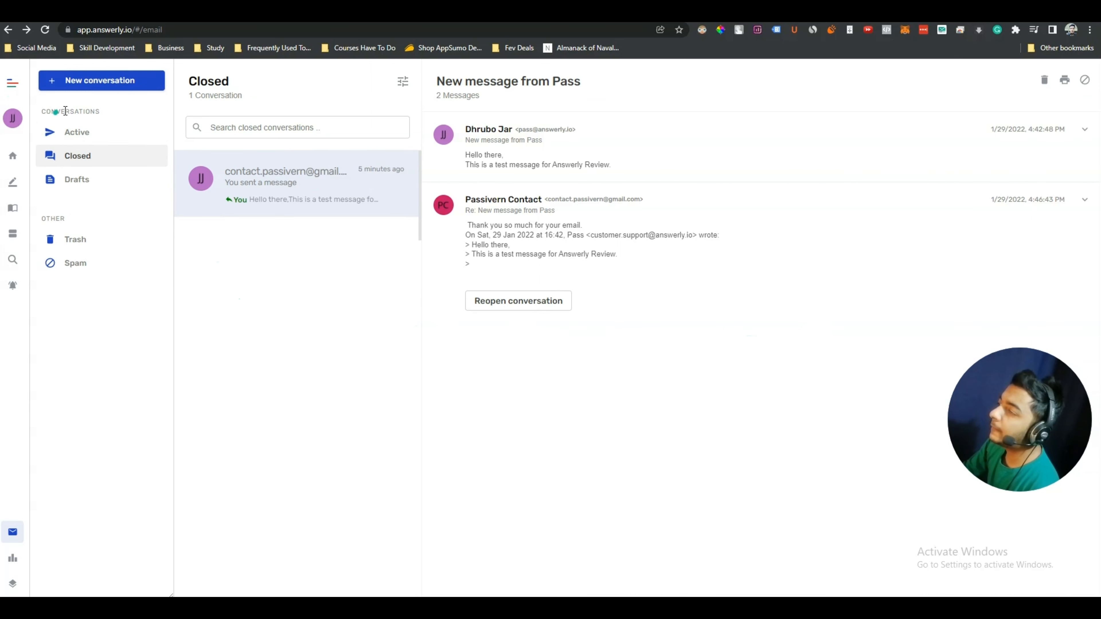
left_click(78, 185)
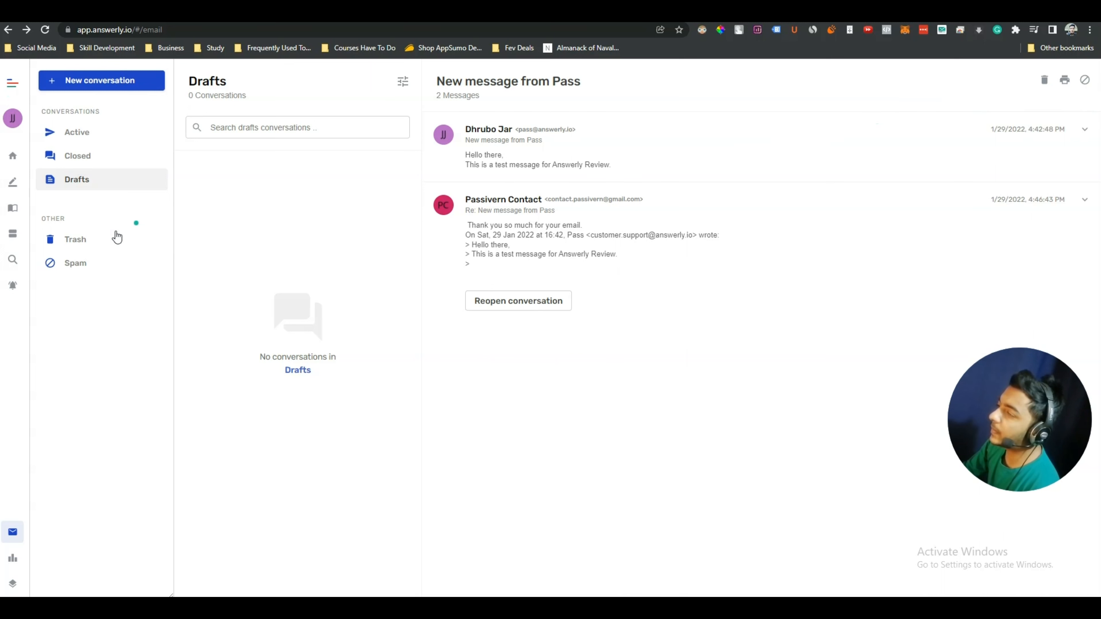
left_click(98, 242)
left_click(76, 266)
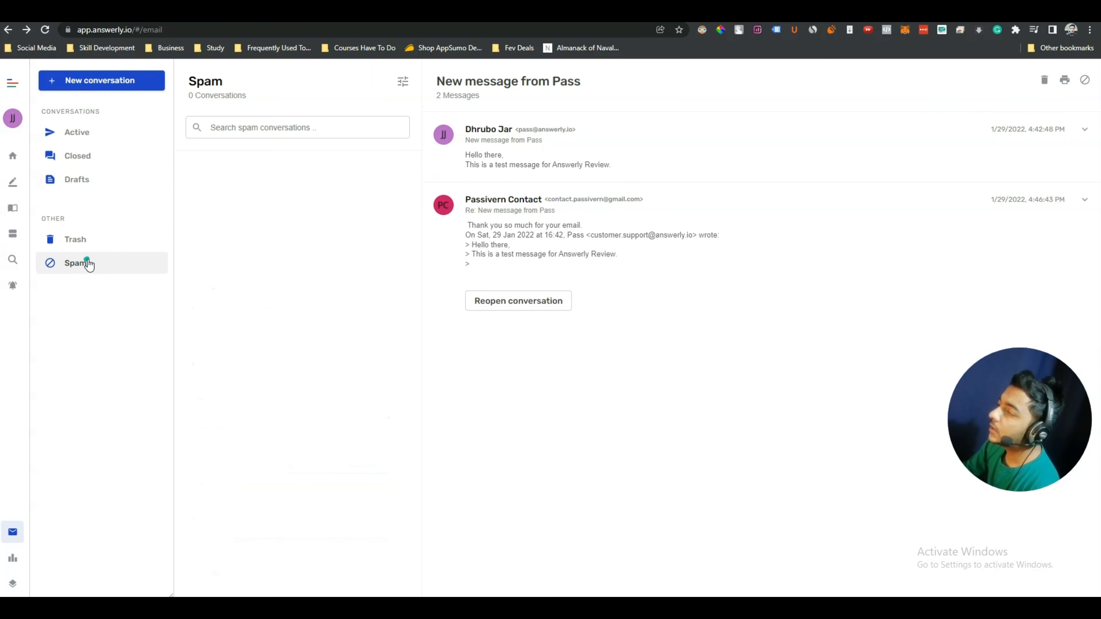
left_click(89, 245)
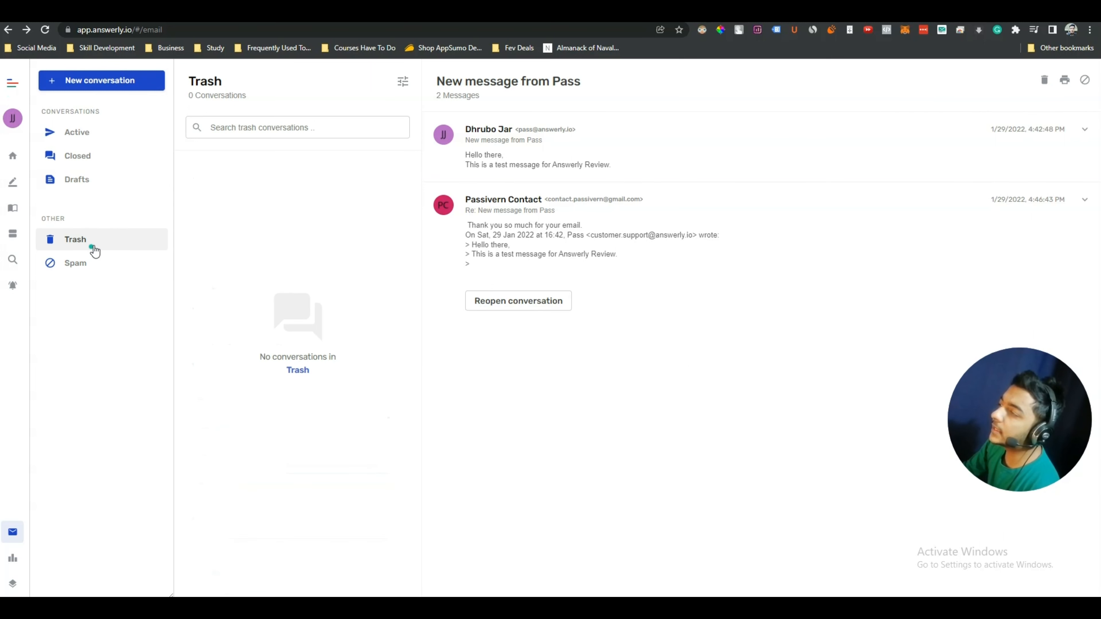
left_click(102, 136)
Switch between Active, Closed and Drafts to confirm where the conversation landed
left_click(98, 154)
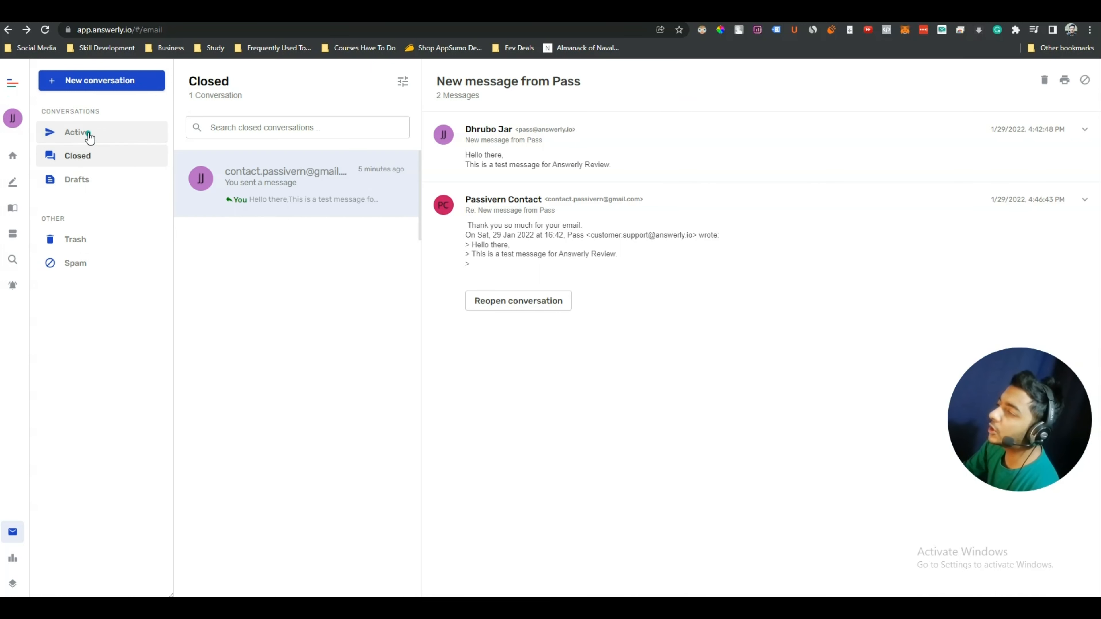
left_click(86, 136)
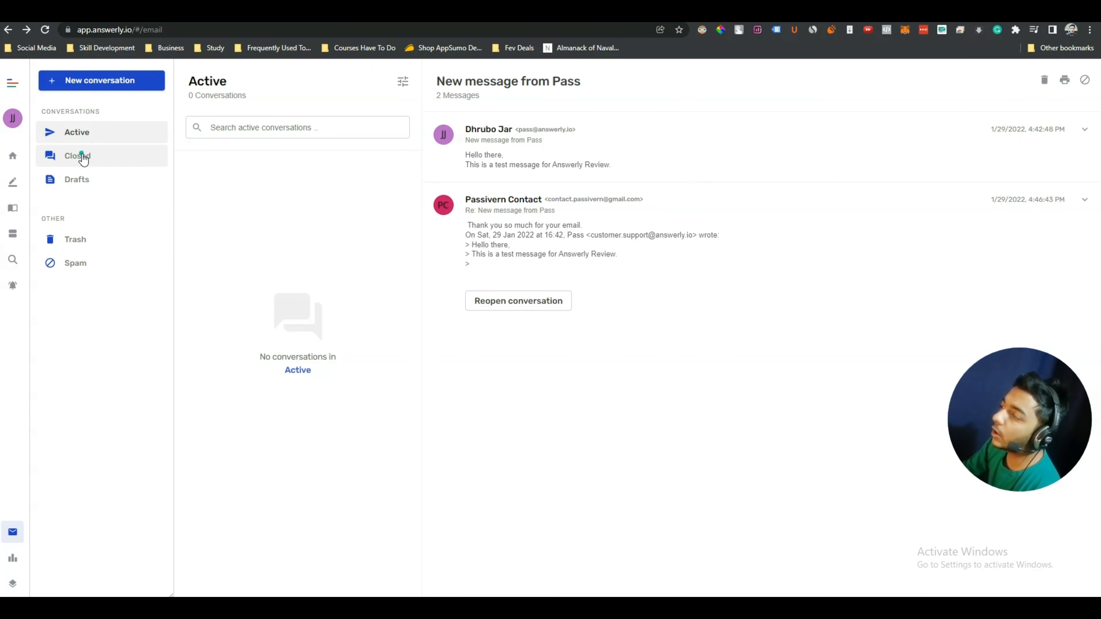
left_click(82, 157)
left_click(81, 177)
left_click(81, 133)
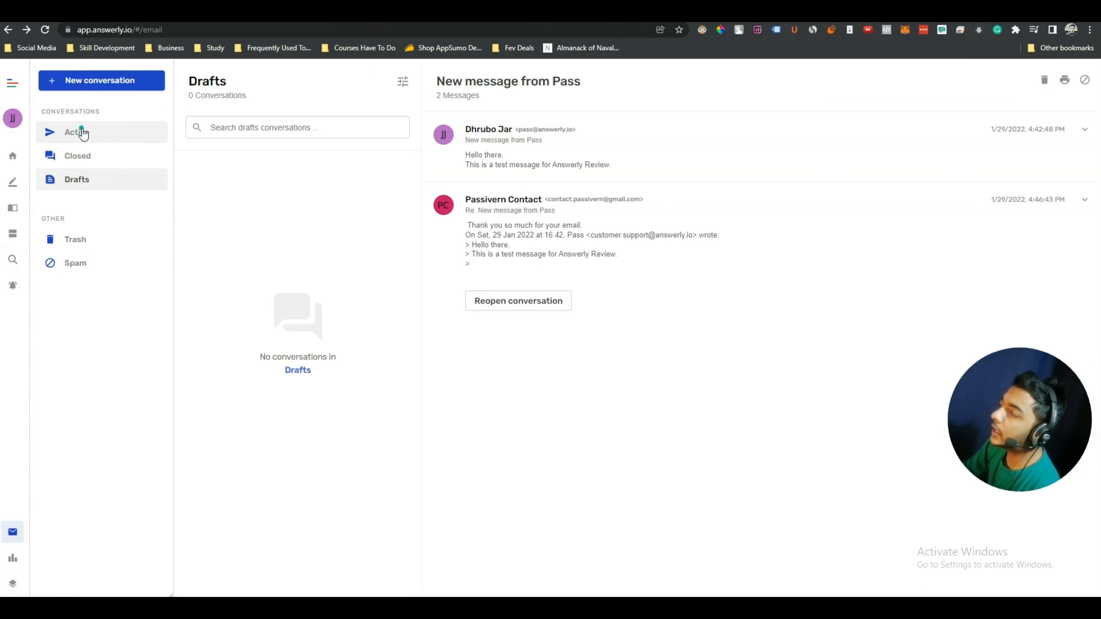
left_click(81, 157)
left_click(79, 181)
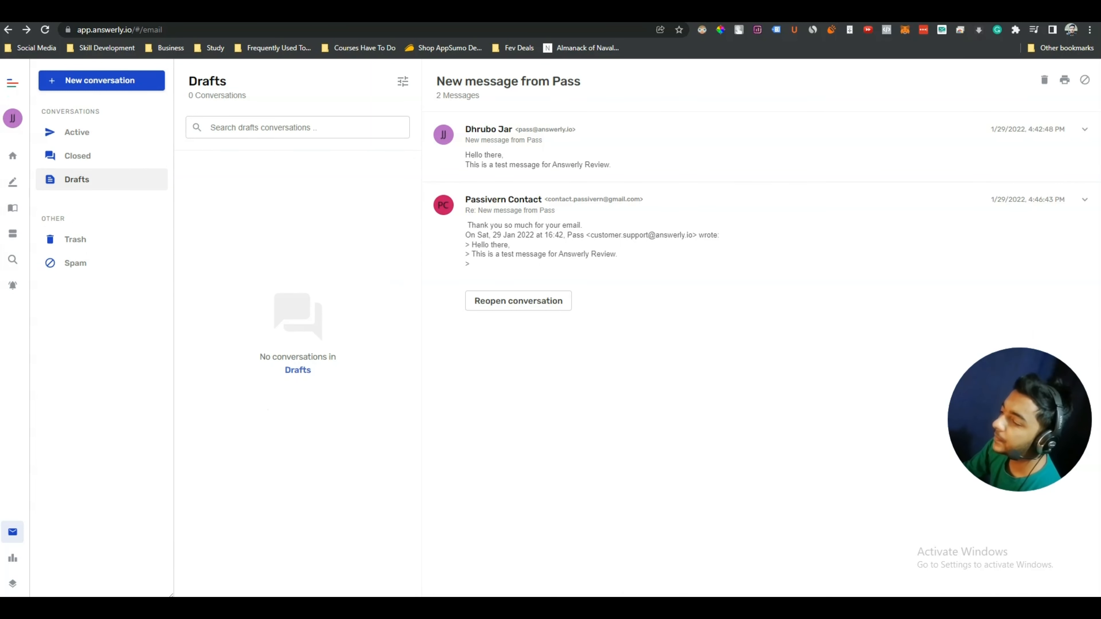
Open Reports and scroll through daily visitors and search query data
left_click(14, 562)
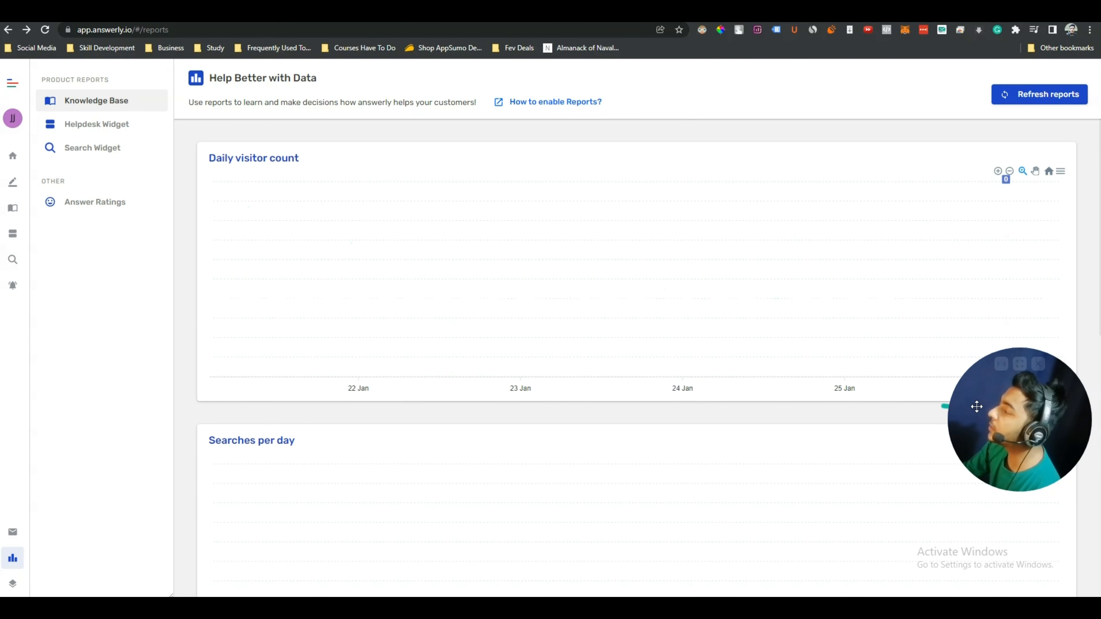
left_click_drag(976, 406, 1002, 506)
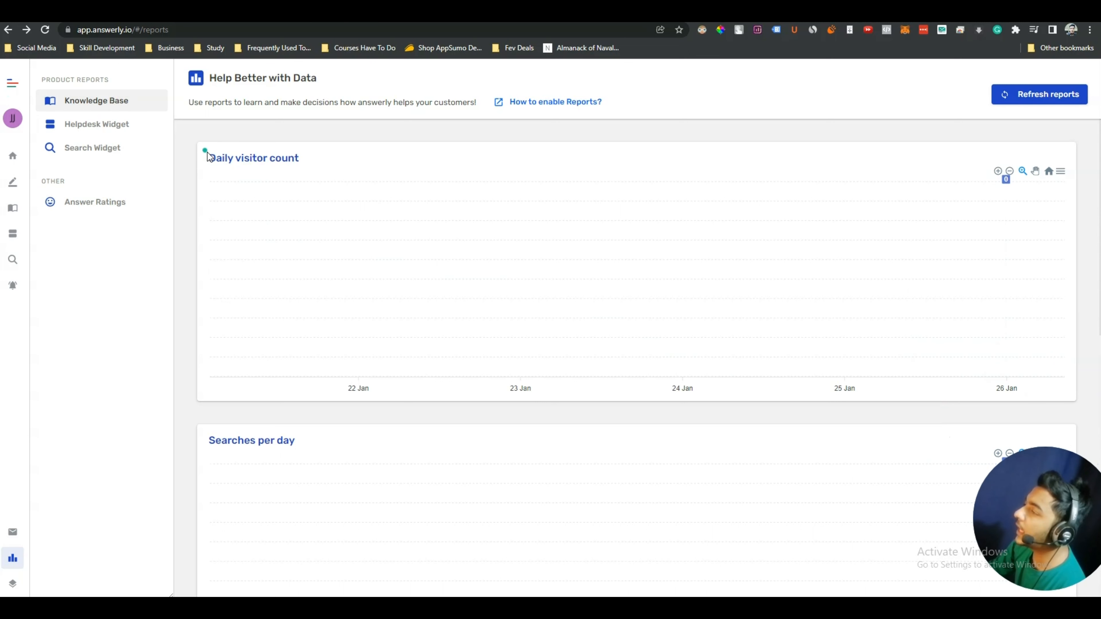
left_click_drag(208, 156, 338, 160)
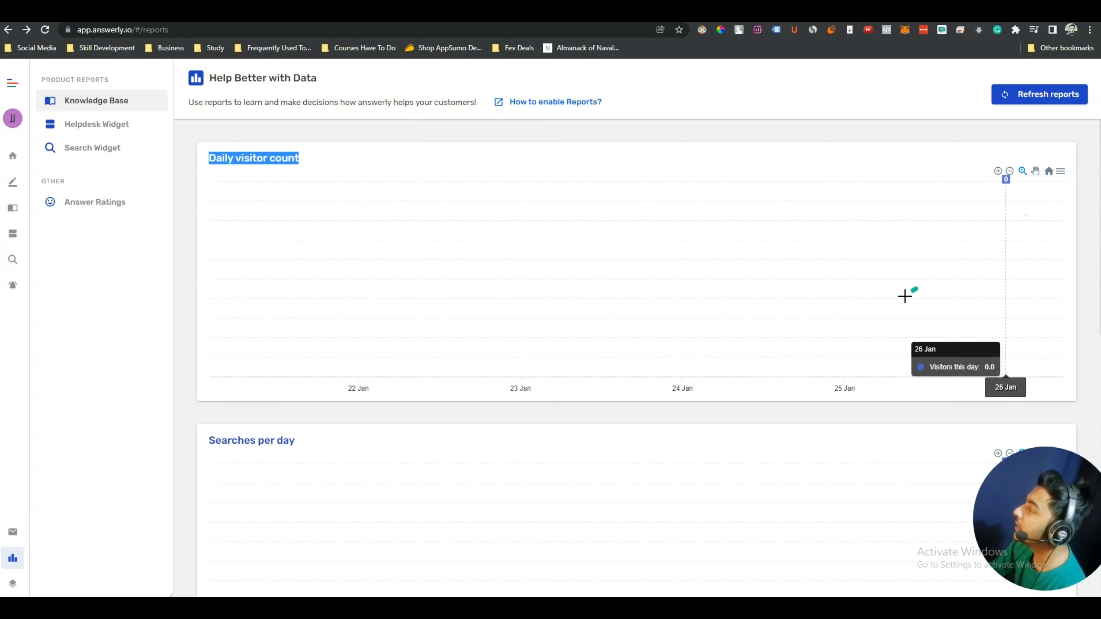
scroll(693, 282, "down", 5)
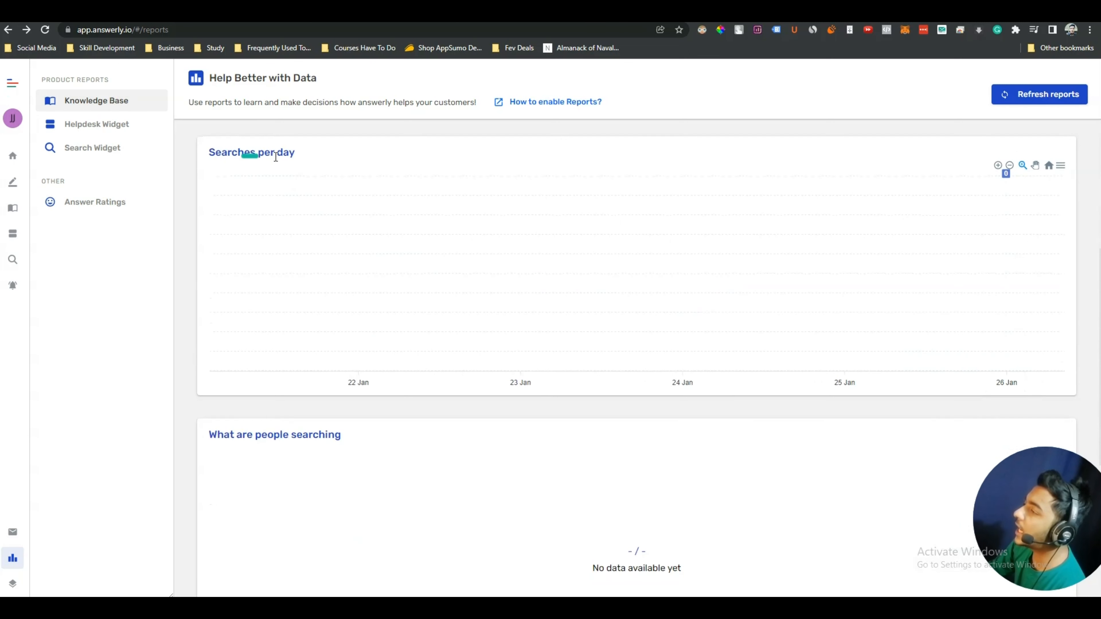
scroll(321, 230, "down", 5)
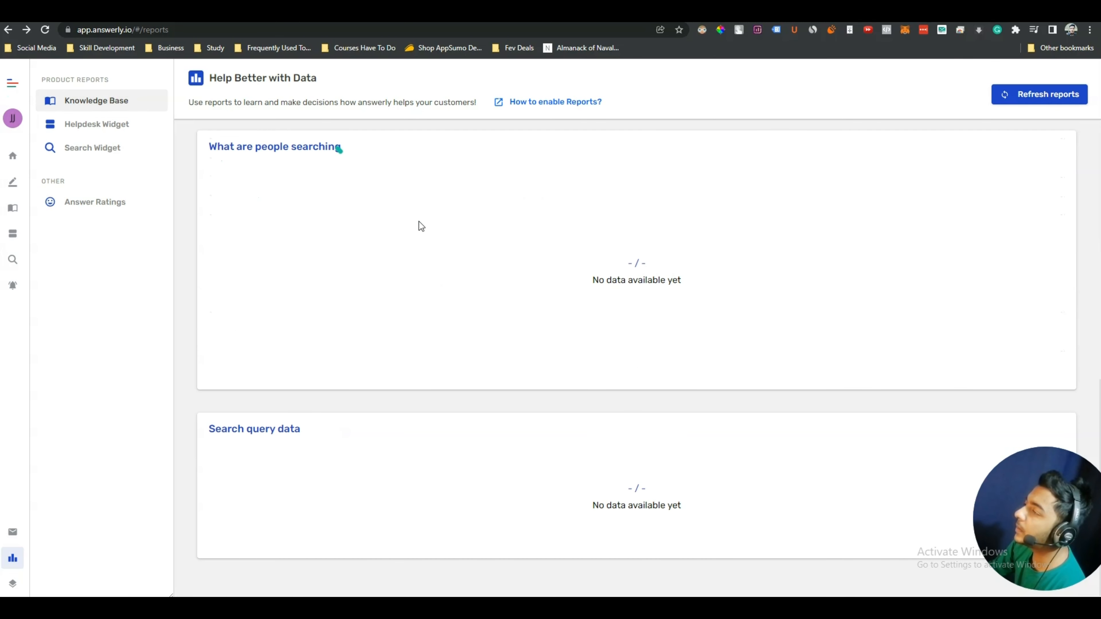
scroll(364, 362, "down", 1)
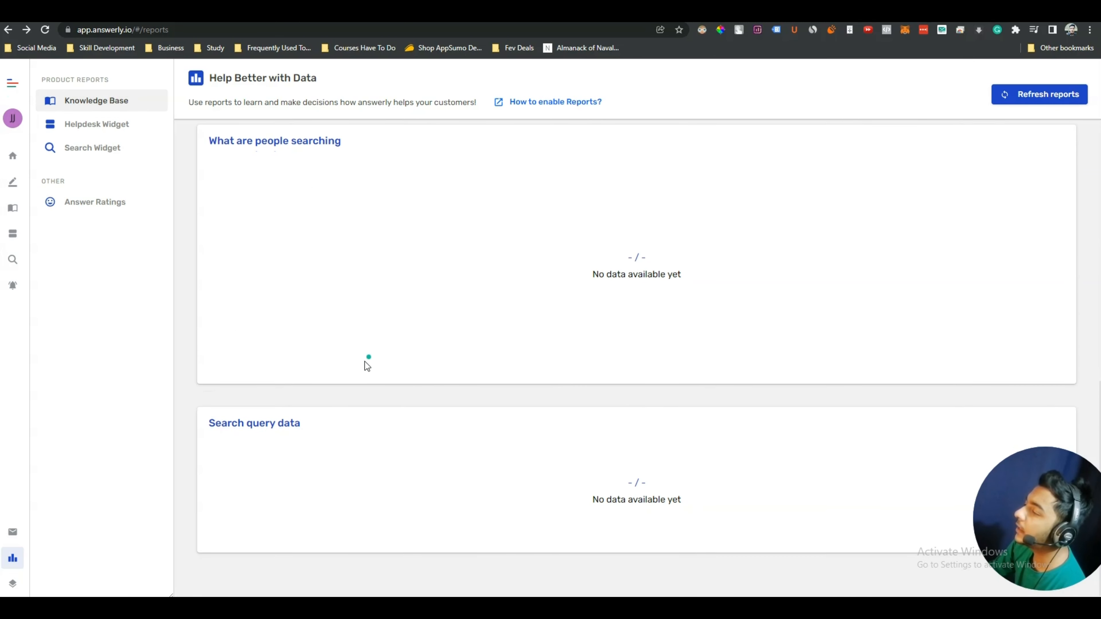
triple_click(218, 421)
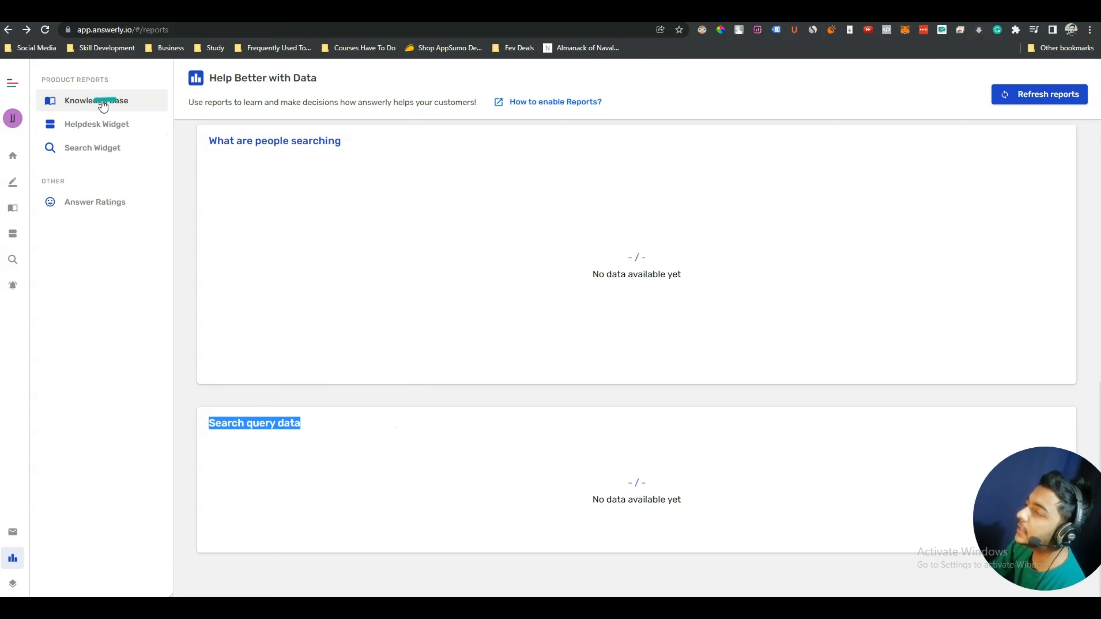
Review the Knowledge Base, Helpdesk Widget and Search Widget reports
left_click(123, 102)
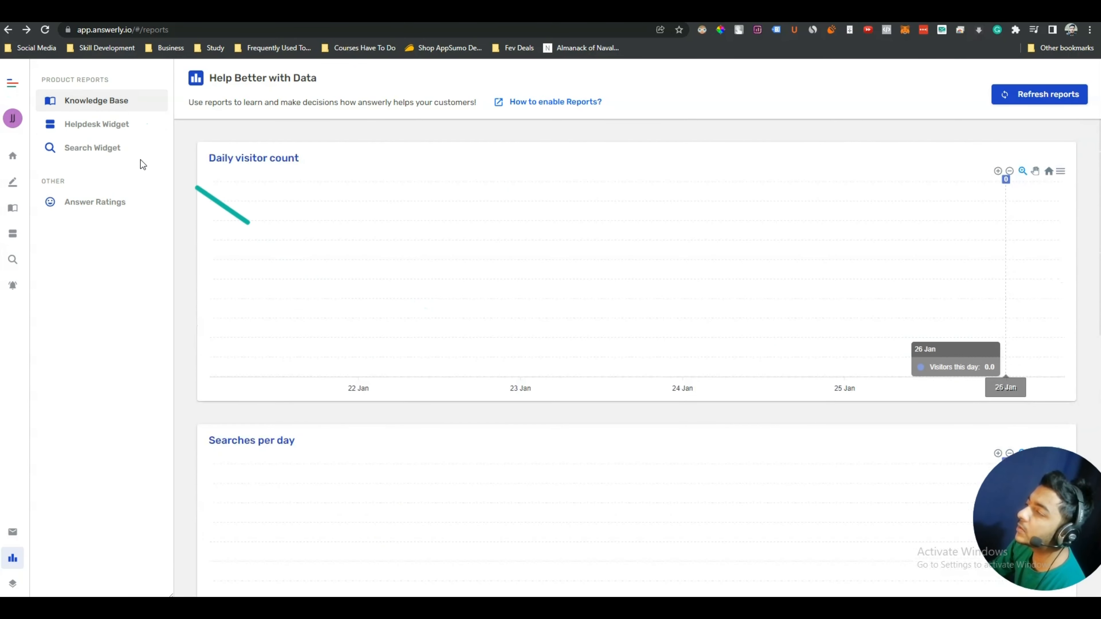
left_click(89, 130)
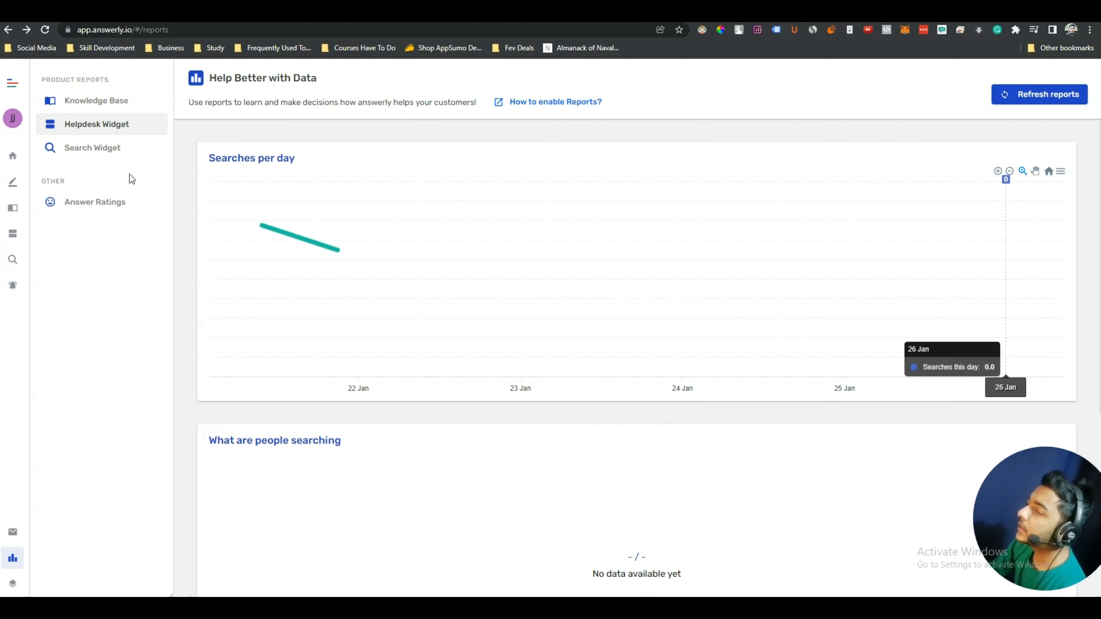
left_click(87, 154)
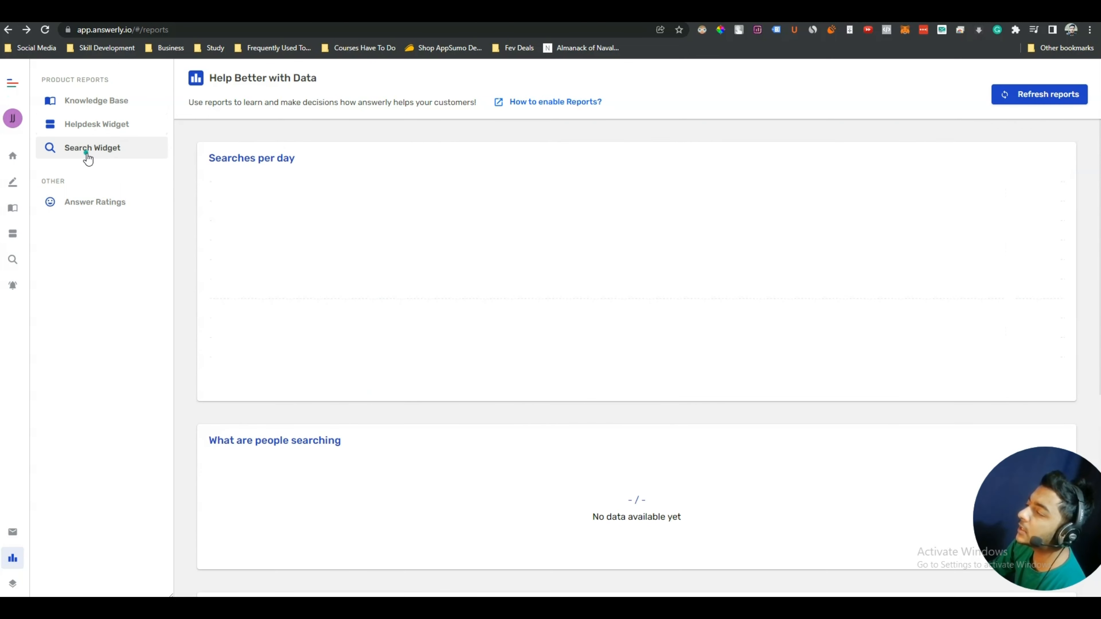
scroll(690, 343, "down", 5)
scroll(690, 364, "down", 3)
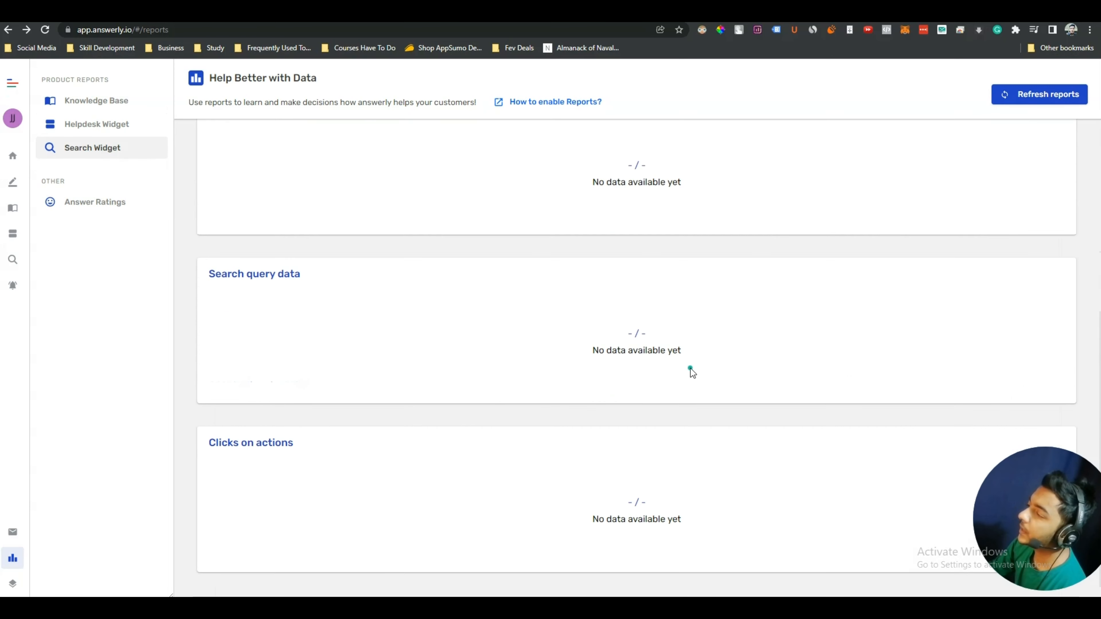
scroll(656, 347, "up", 8)
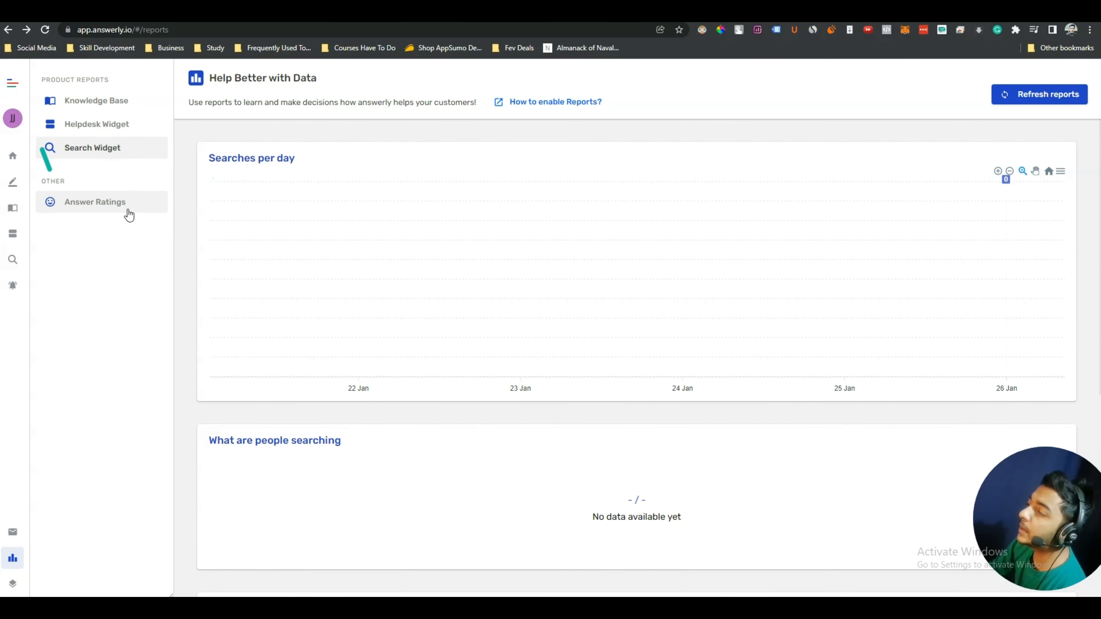
Check Answer Ratings, showing no rated answers, then open the editor on Passivern Overview
left_click(108, 208)
left_click_drag(774, 269, 506, 192)
left_click(506, 193)
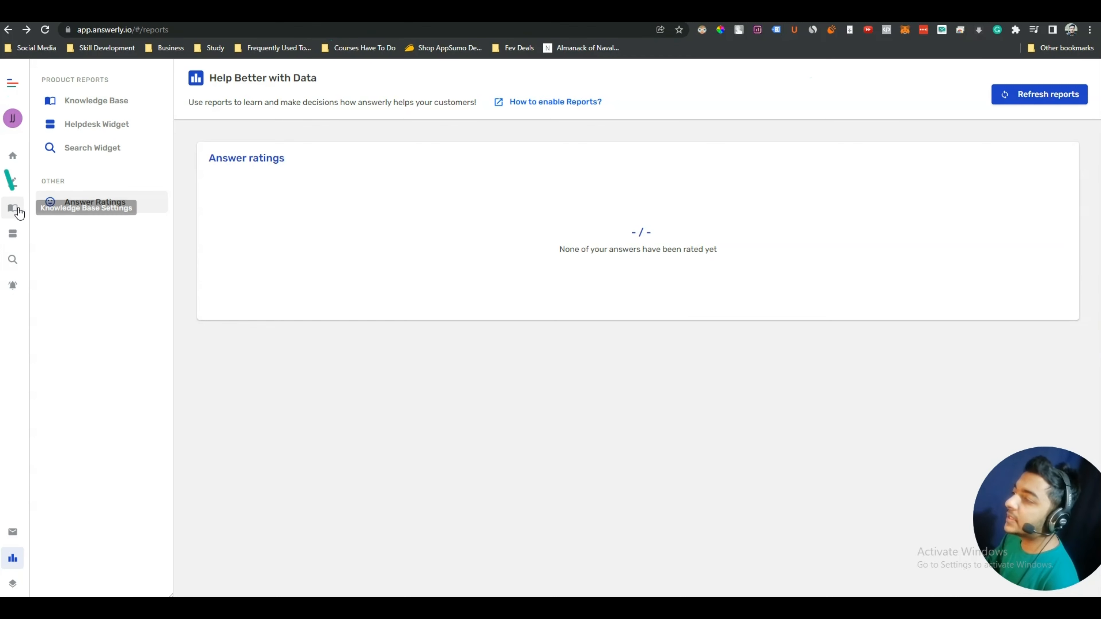
left_click(11, 186)
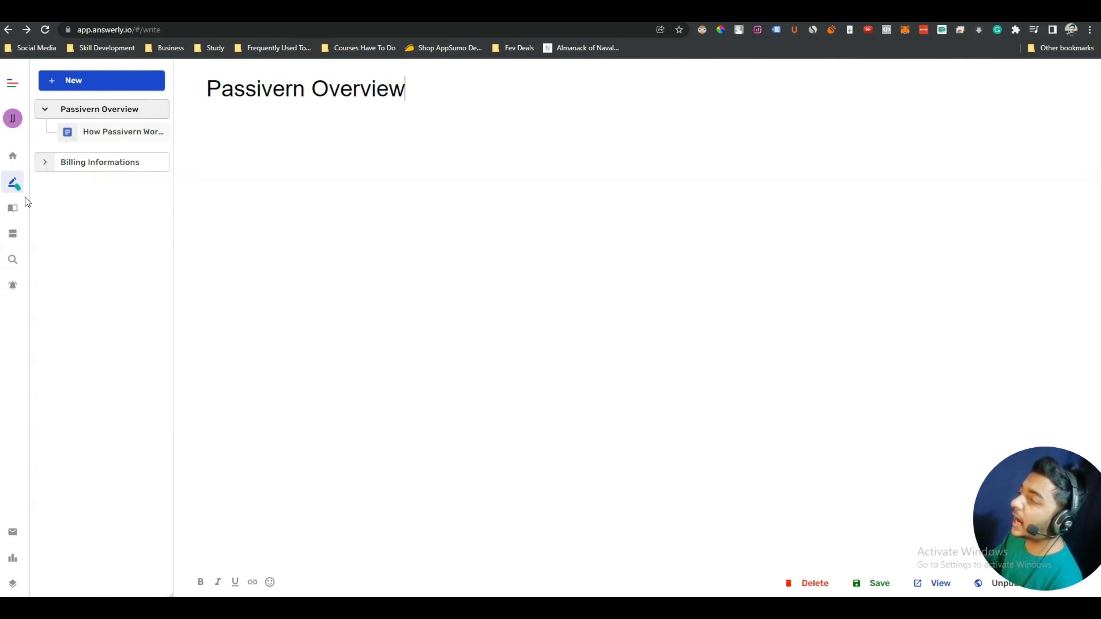
left_click(12, 208)
left_click(15, 233)
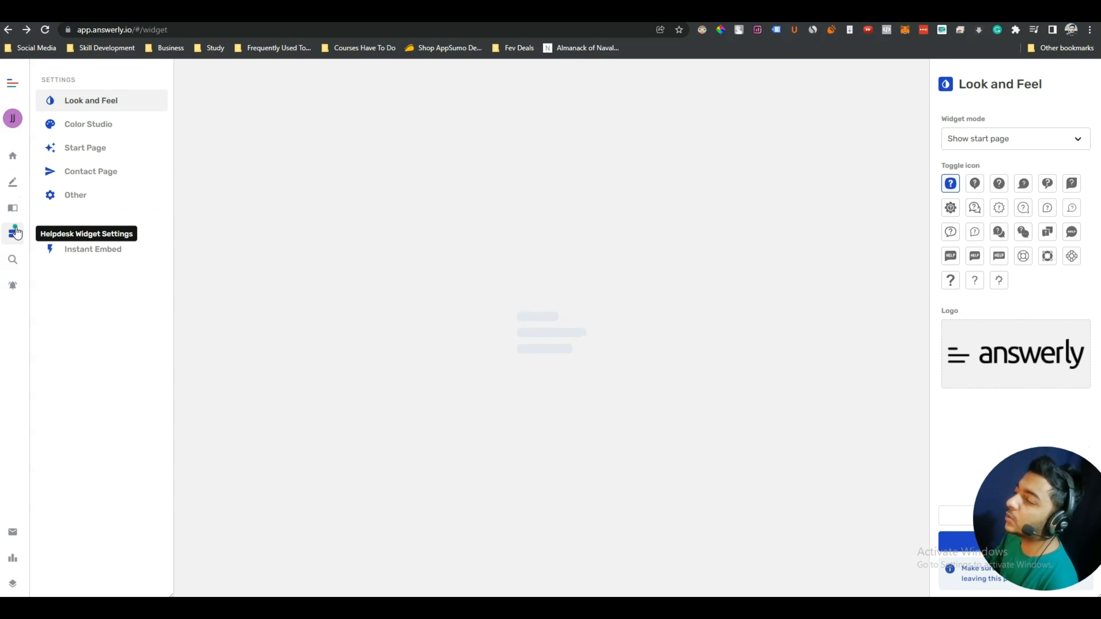
left_click(12, 261)
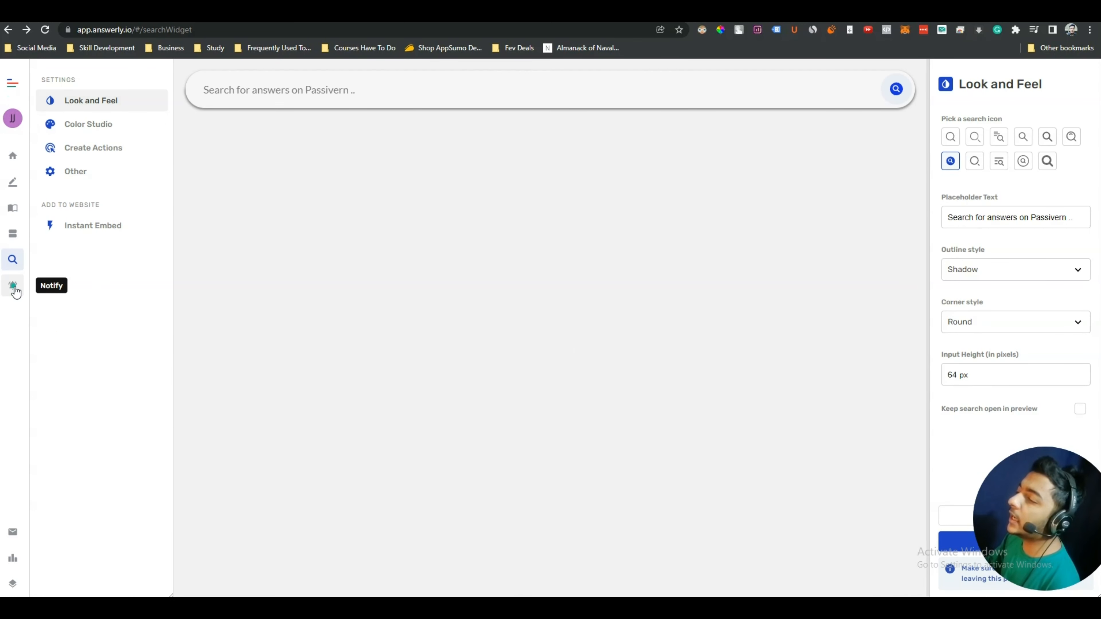
left_click(14, 287)
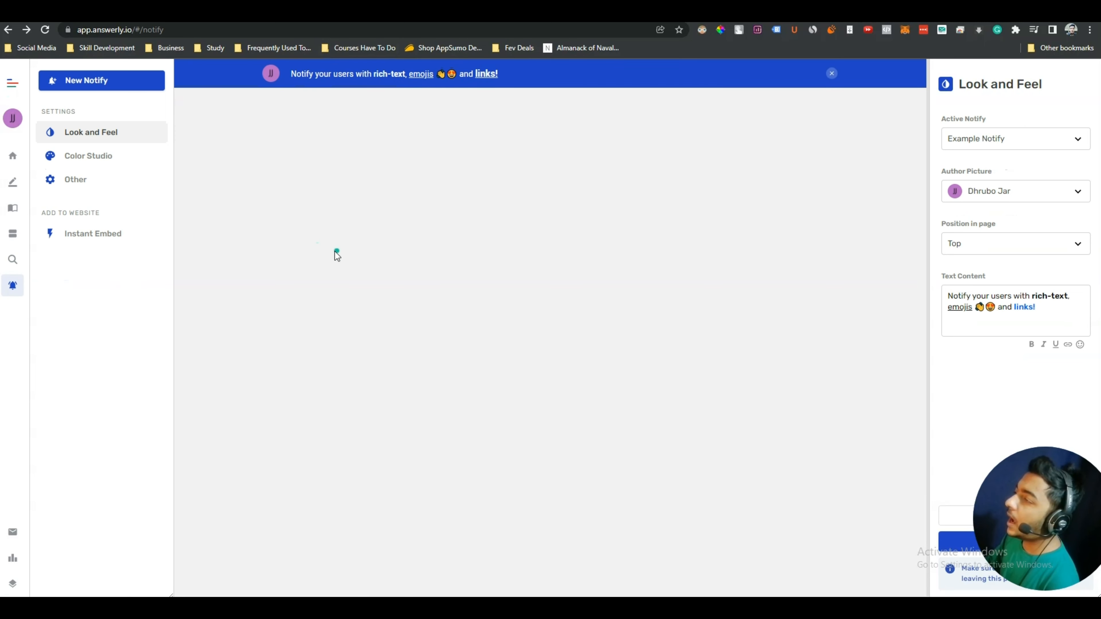
left_click(21, 536)
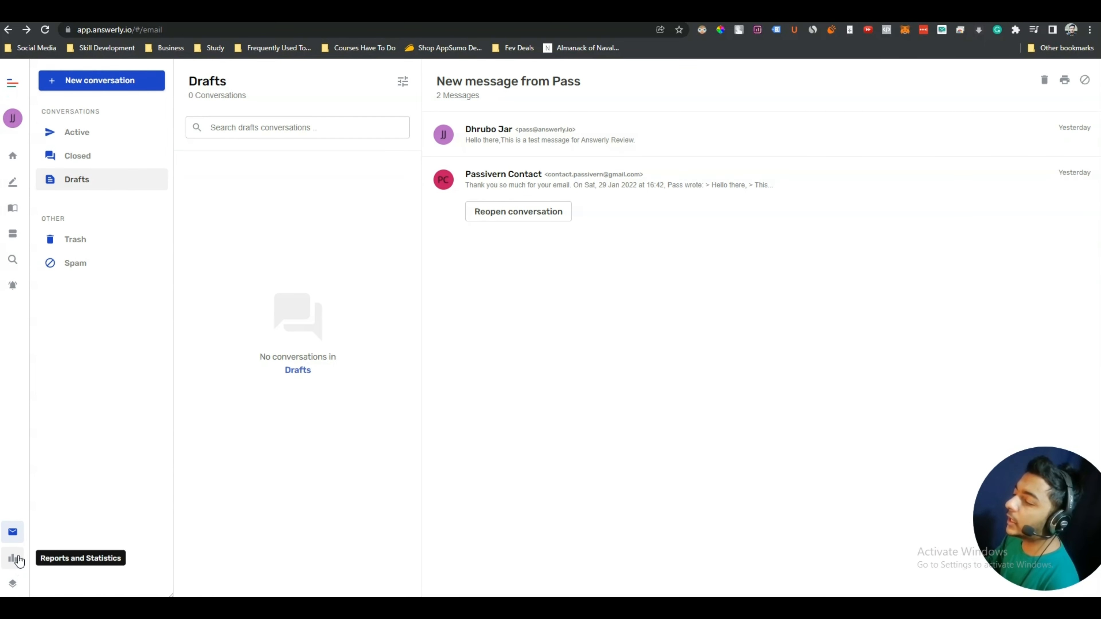
left_click(14, 560)
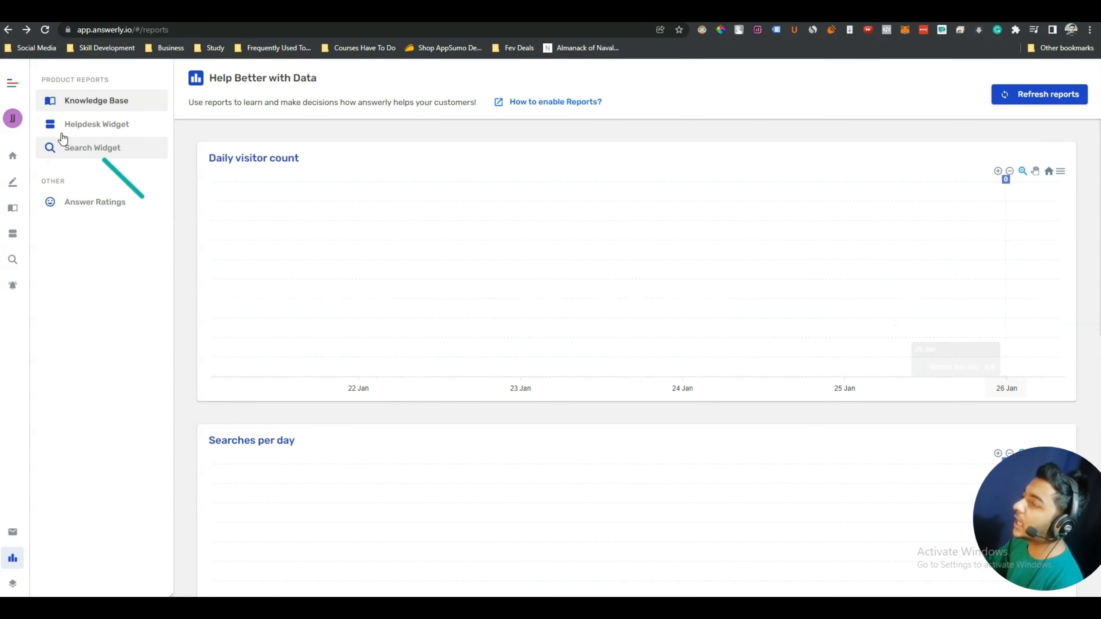
left_click(13, 156)
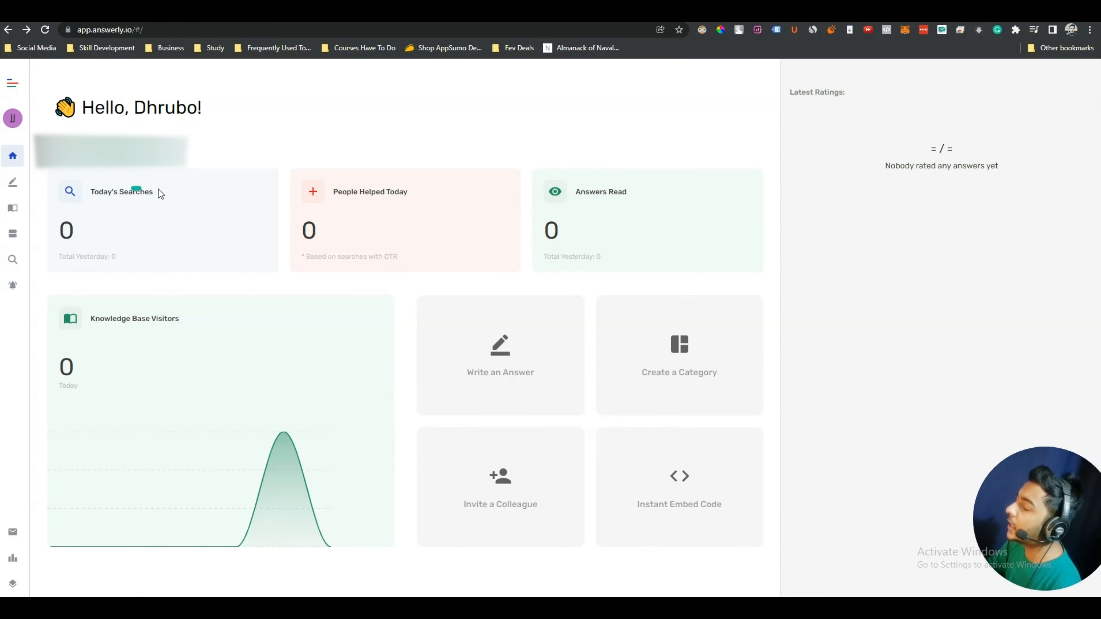
left_click_drag(976, 56, 1013, 111)
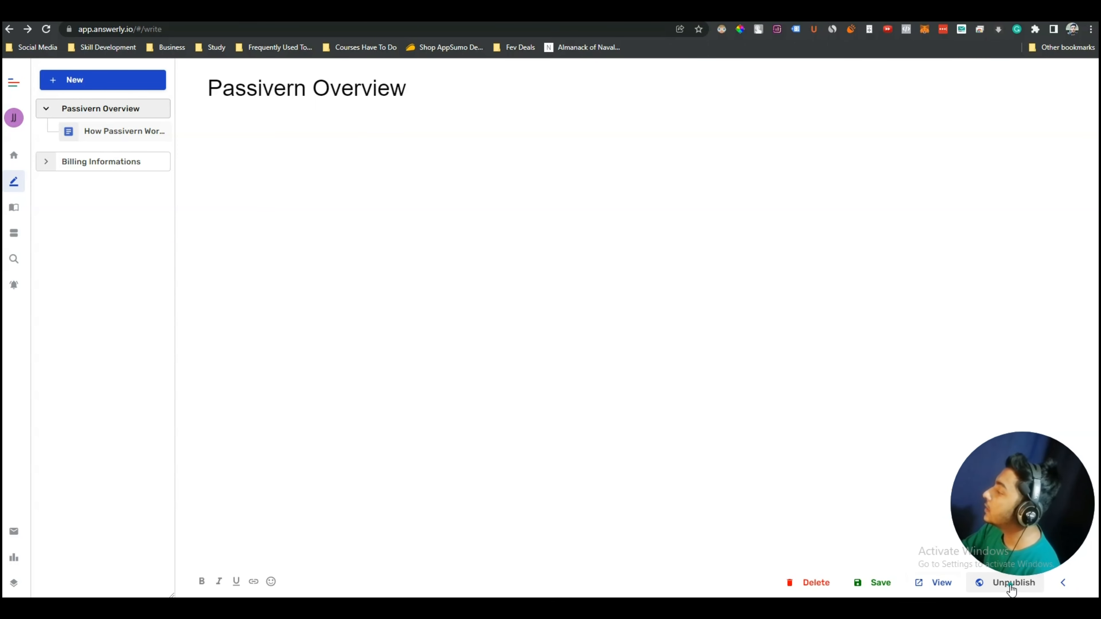
Open the public Passivern knowledge base and scroll through the How Passivern Works? article
left_click(937, 582)
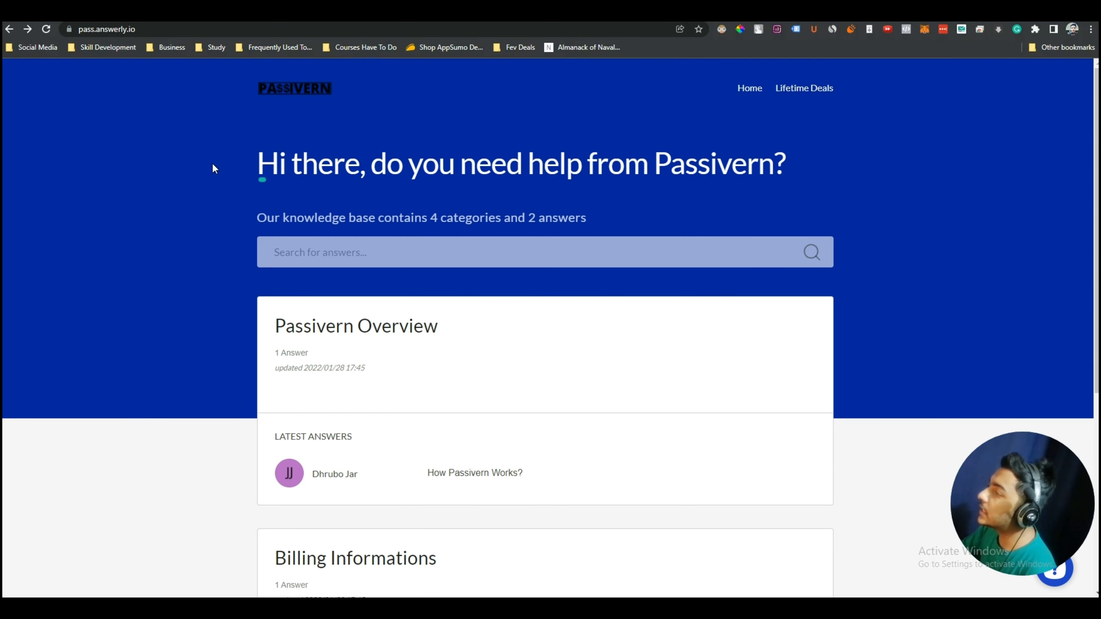
scroll(200, 181, "down", 6)
scroll(197, 187, "up", 6)
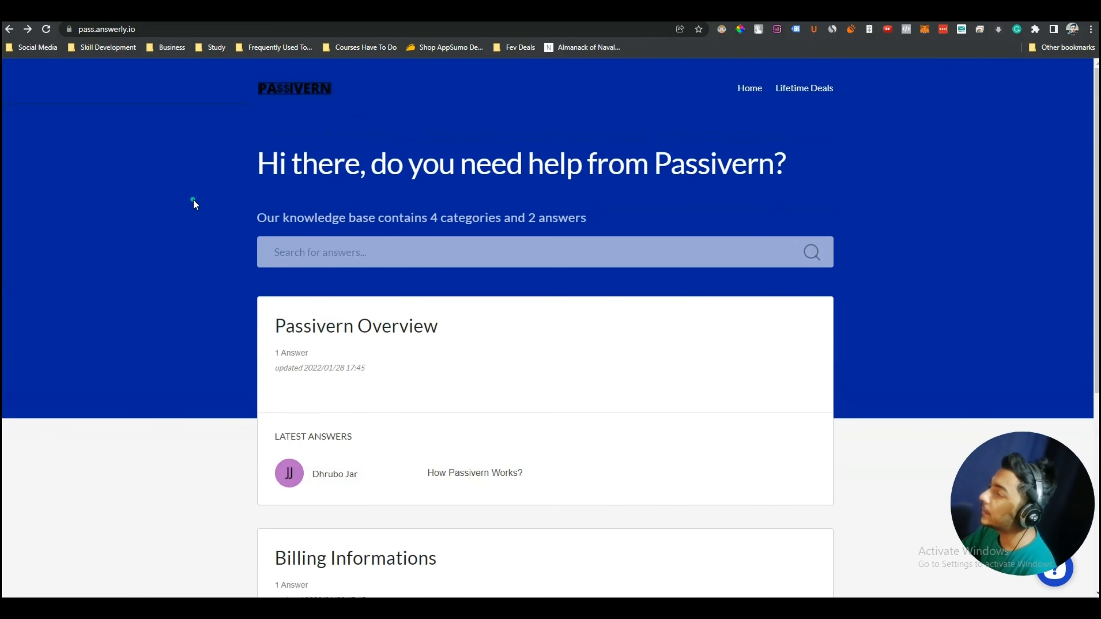
scroll(194, 199, "down", 5)
scroll(193, 200, "down", 2)
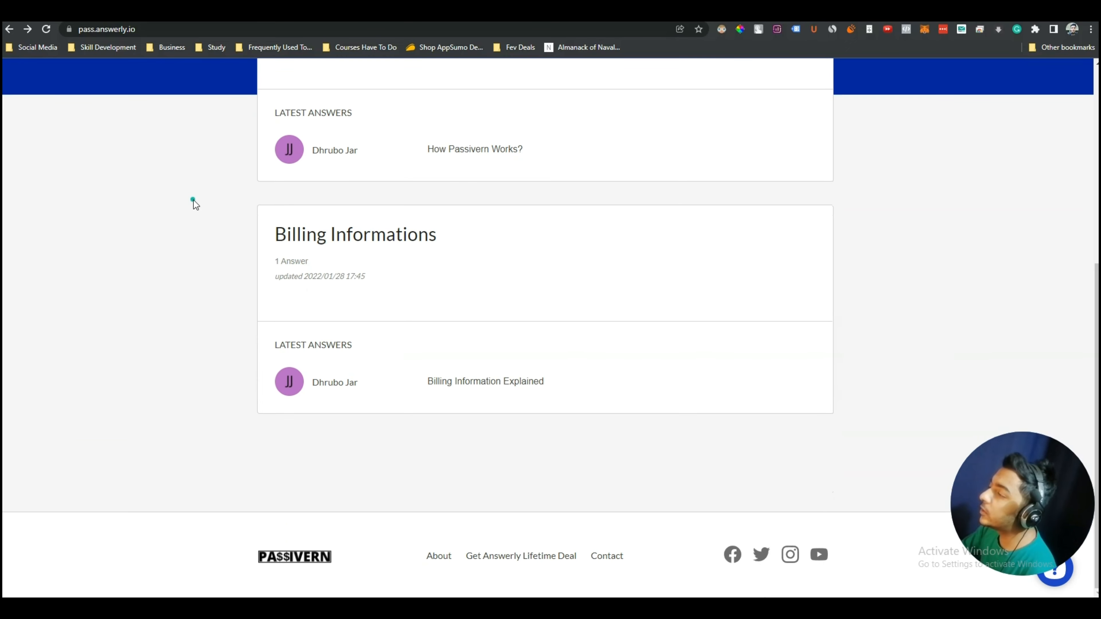
scroll(193, 200, "up", 6)
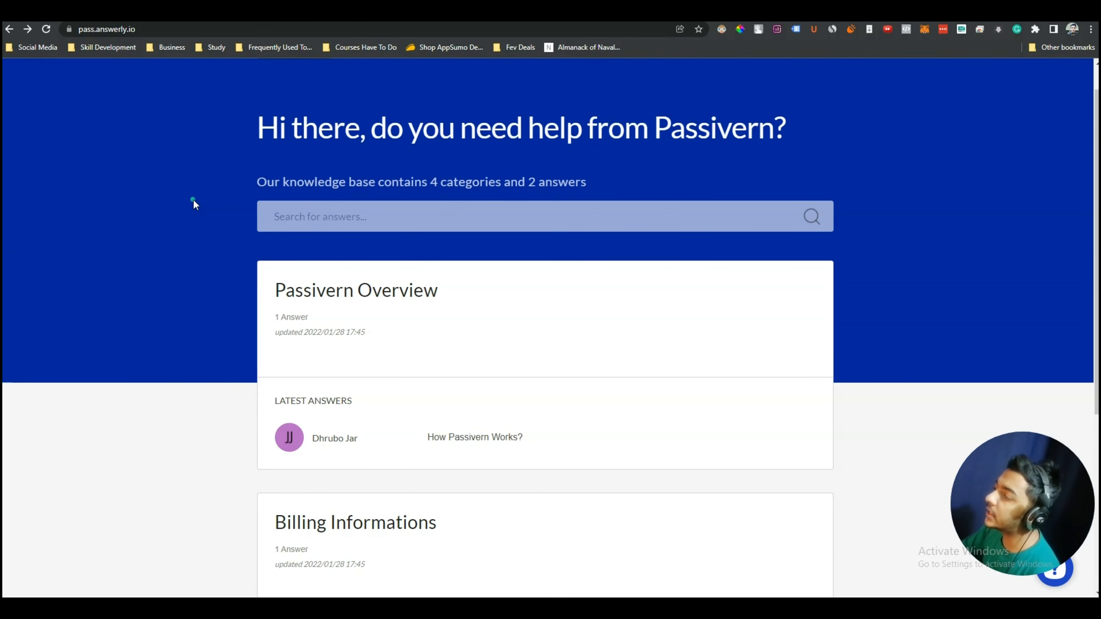
scroll(193, 204, "down", 3)
scroll(197, 319, "up", 3)
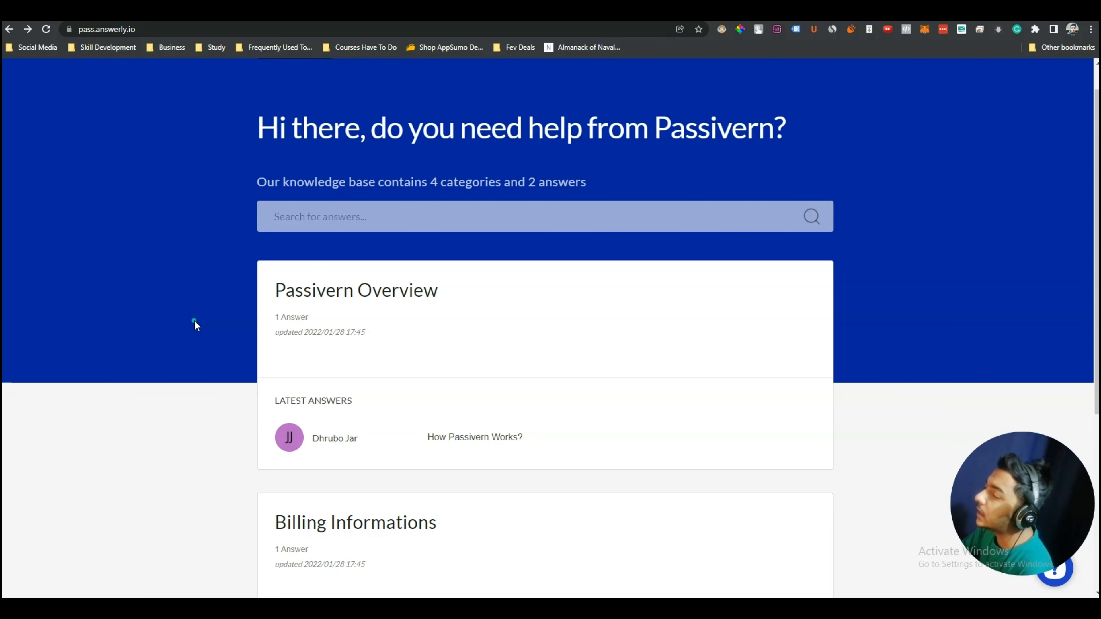
scroll(194, 320, "down", 1)
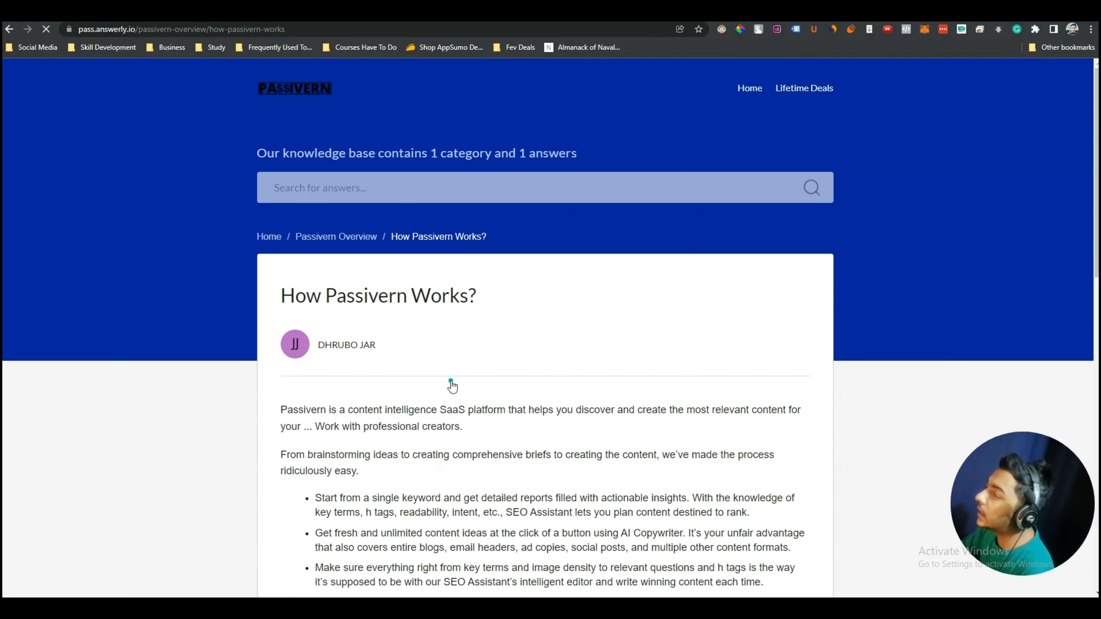
scroll(432, 354, "down", 5)
scroll(428, 355, "down", 3)
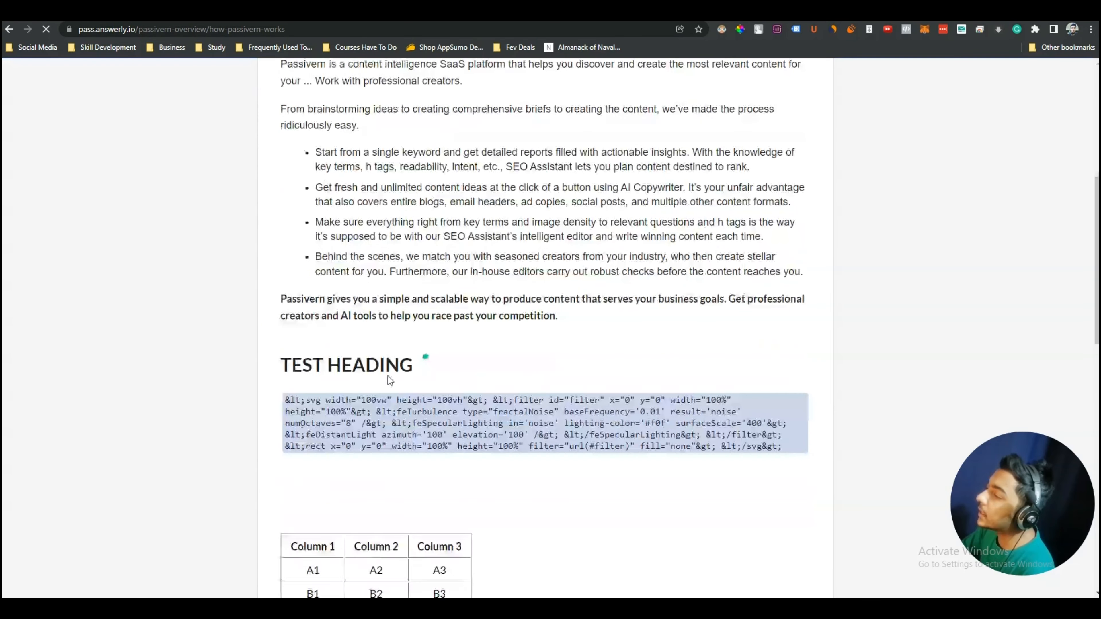
scroll(468, 410, "down", 4)
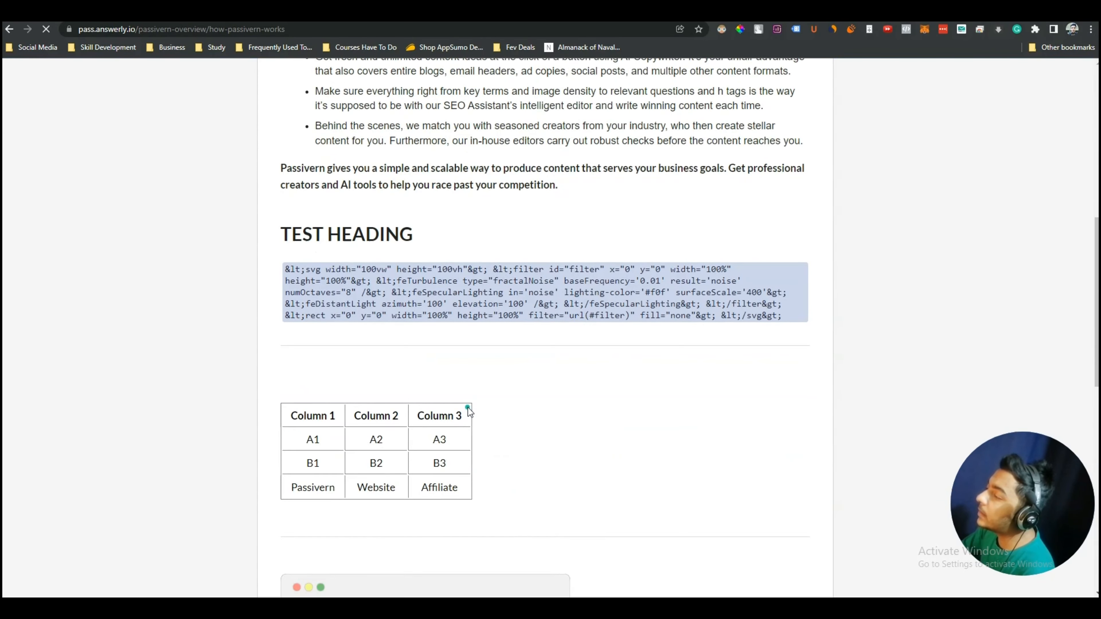
Select the A1 text in the article's table, then rate the article helpful with the happy emoji
left_click_drag(314, 385, 391, 411)
scroll(391, 410, "down", 4)
scroll(392, 410, "up", 2)
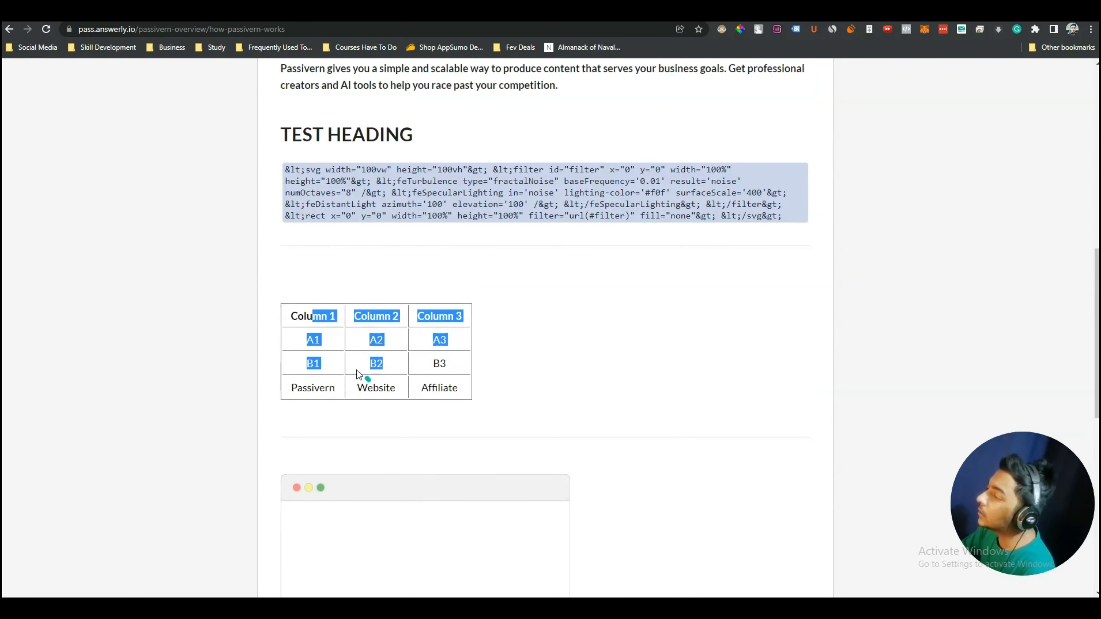
double_click(315, 334)
scroll(397, 355, "down", 2)
scroll(450, 475, "down", 3)
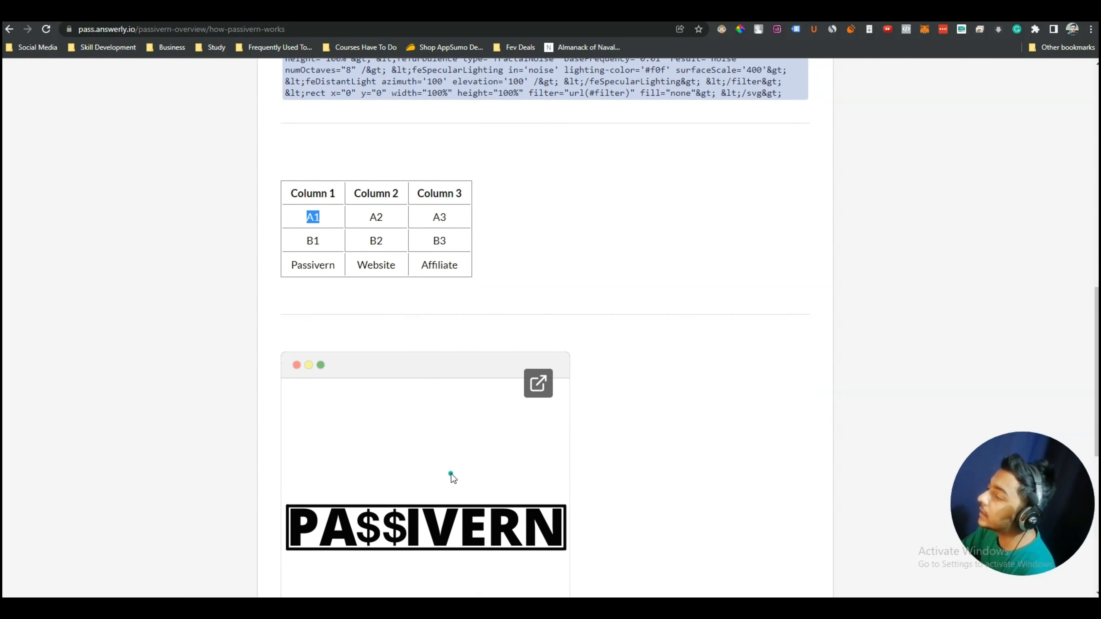
scroll(460, 368, "down", 3)
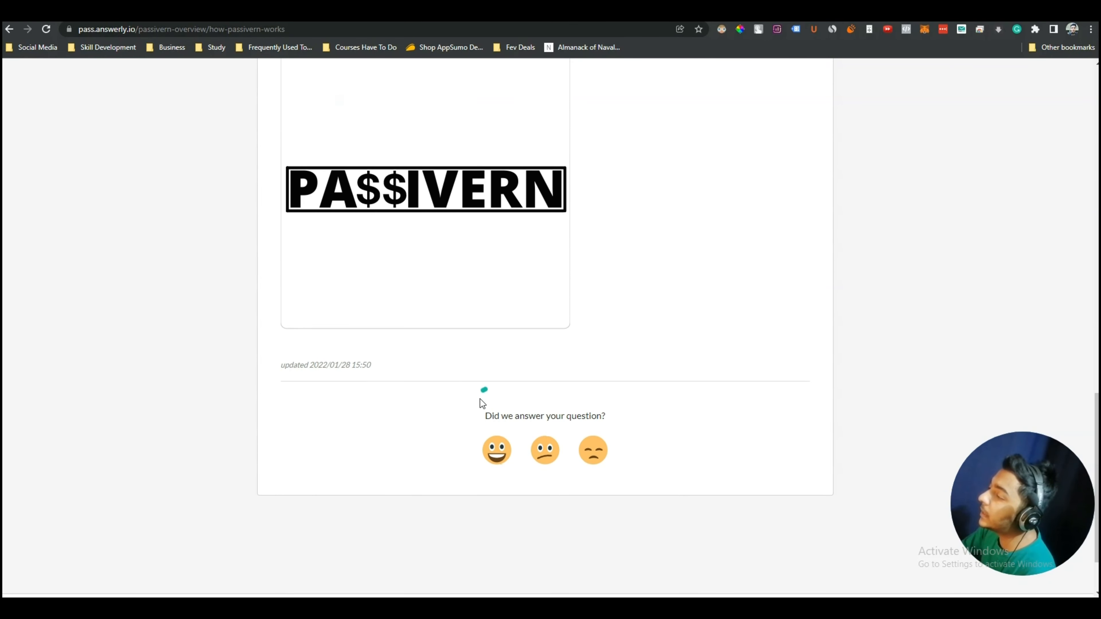
left_click(501, 455)
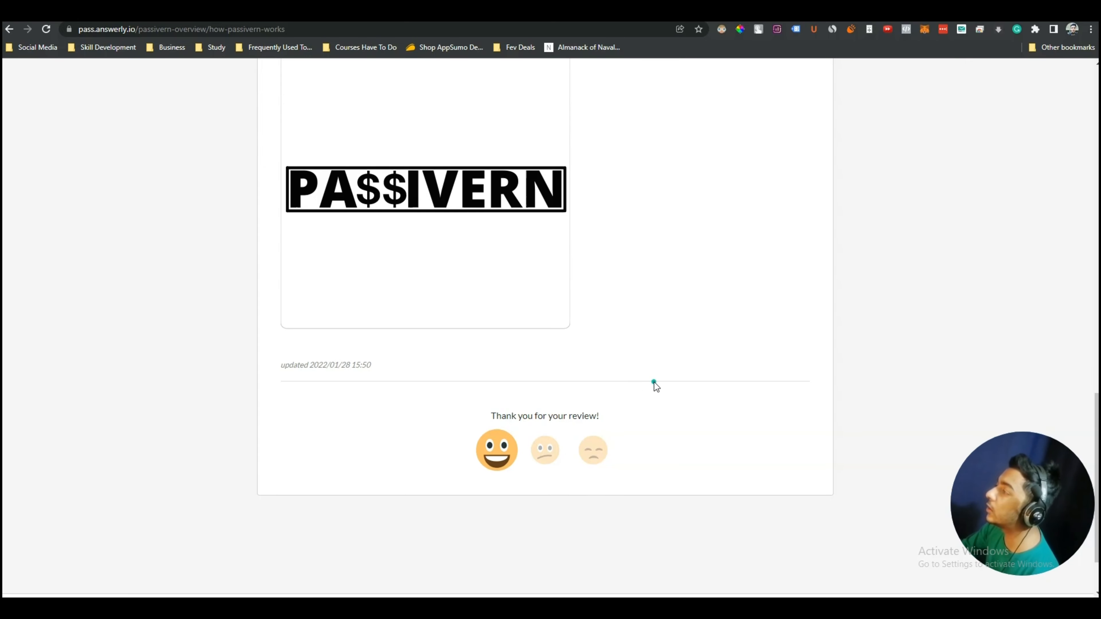
scroll(654, 382, "up", 20)
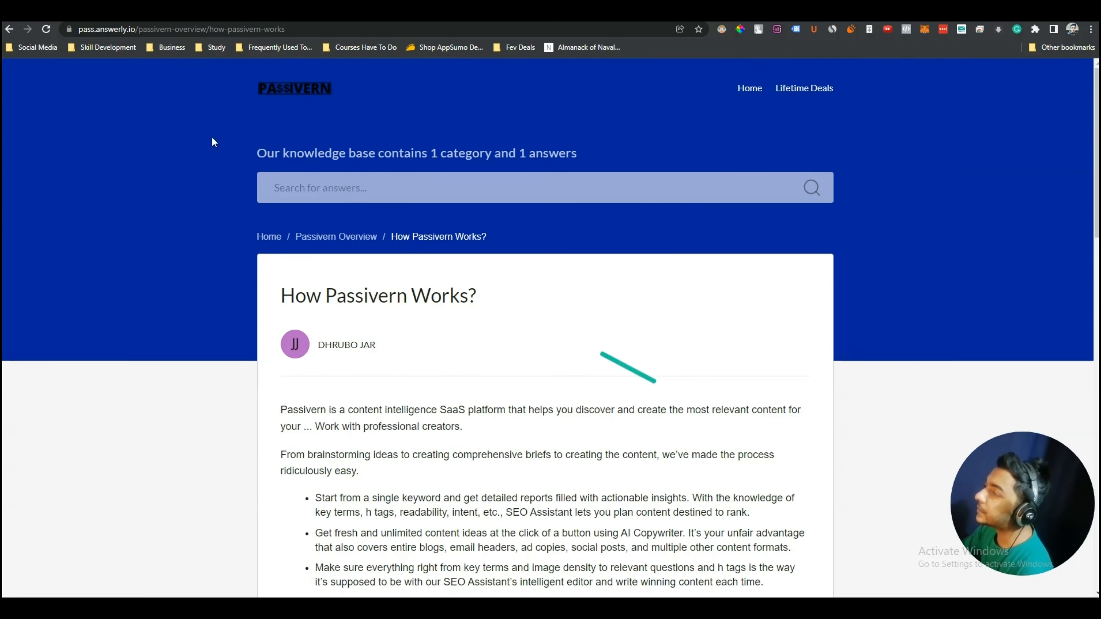
left_click(4, 29)
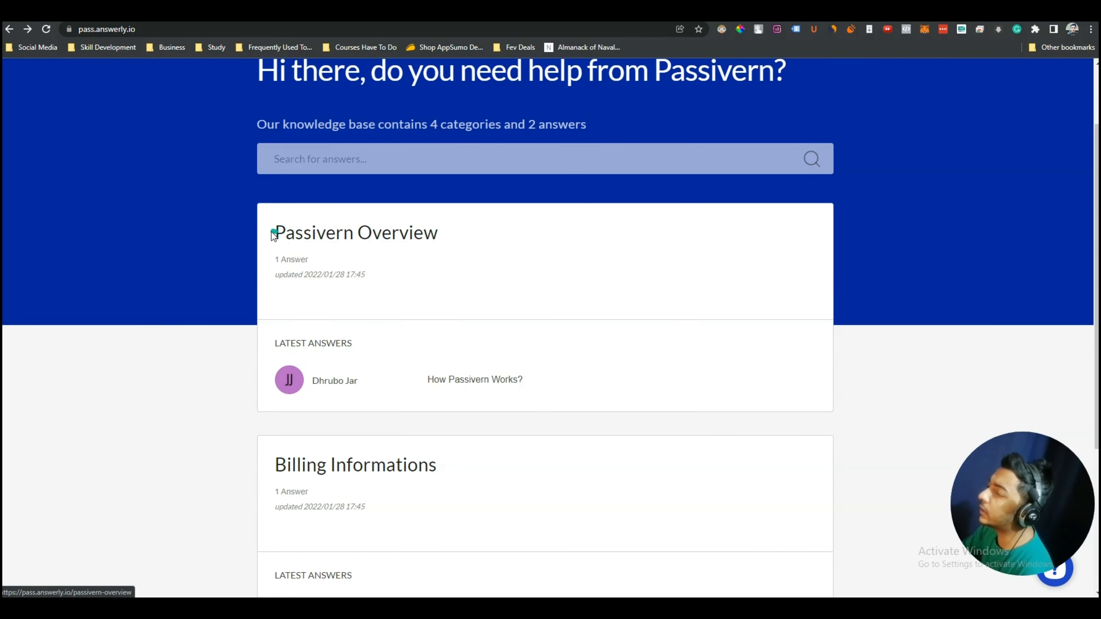
left_click_drag(265, 229, 450, 239)
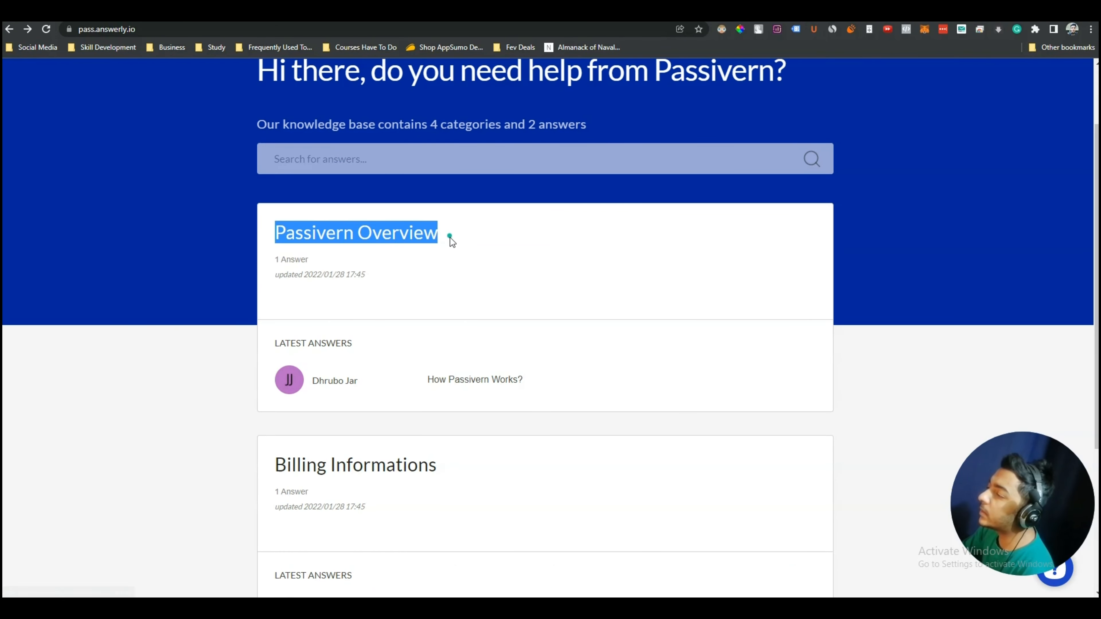
scroll(378, 244, "down", 5)
left_click_drag(271, 230, 485, 241)
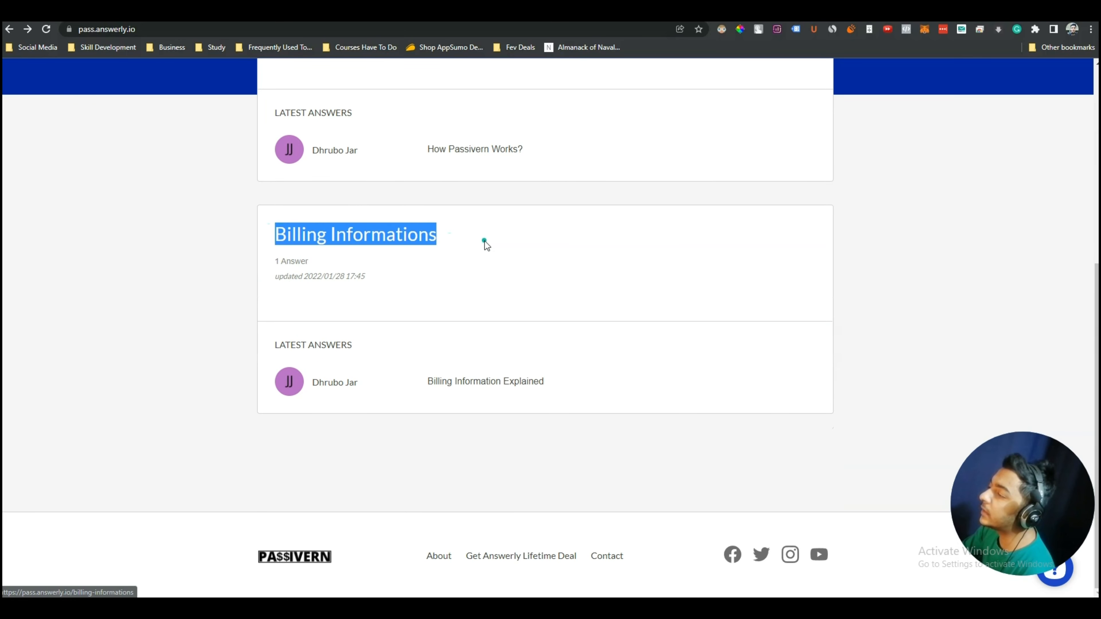
left_click(205, 272)
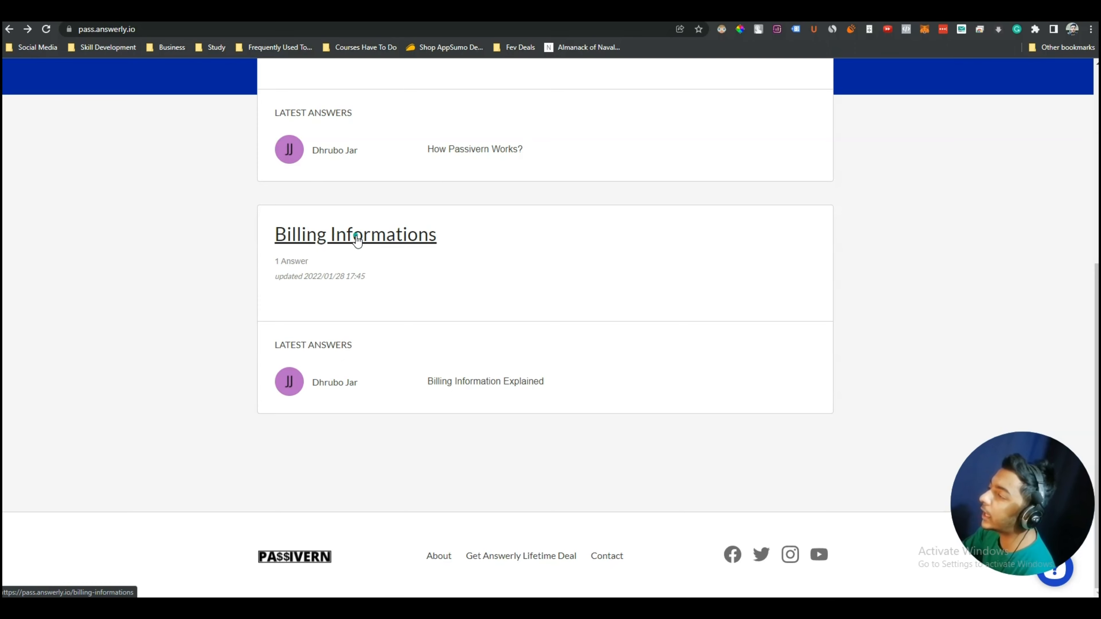
left_click(356, 241)
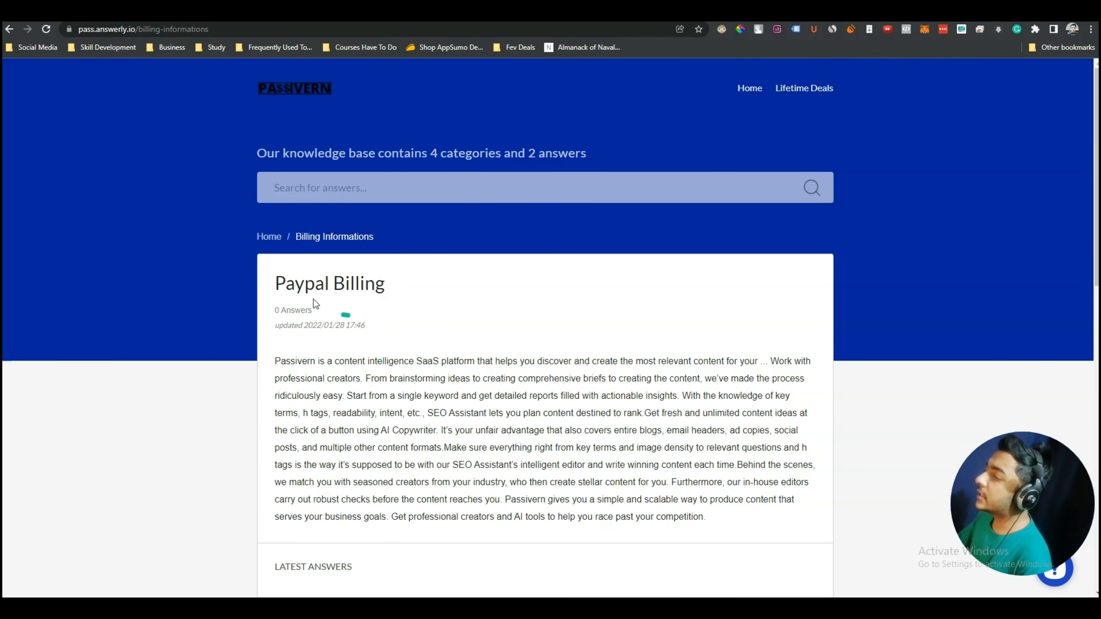
left_click_drag(382, 235, 285, 238)
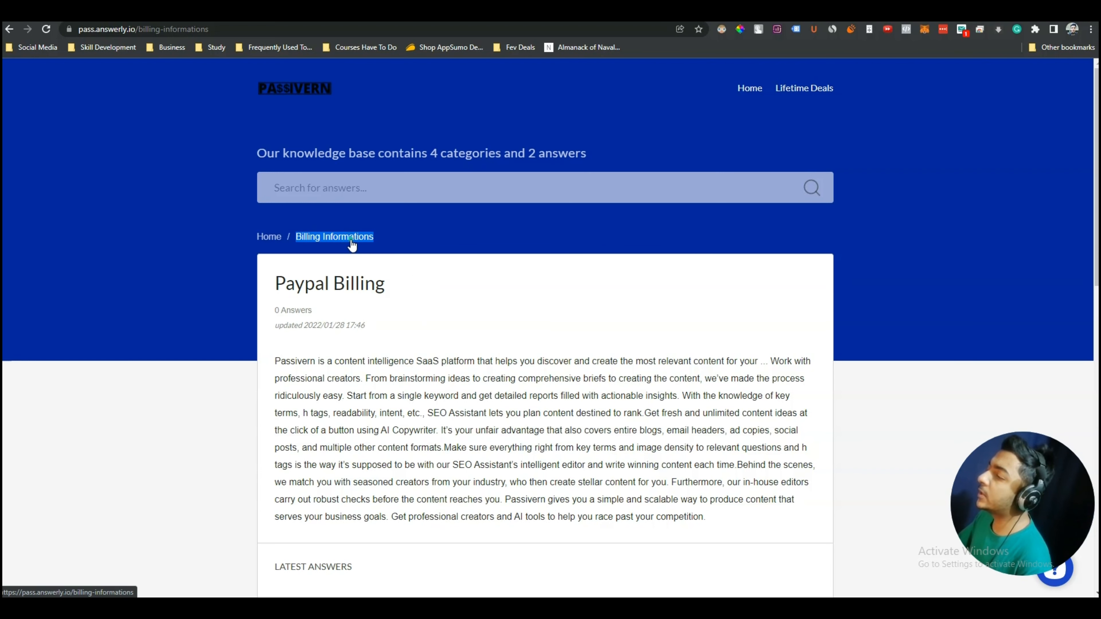
scroll(421, 386, "down", 8)
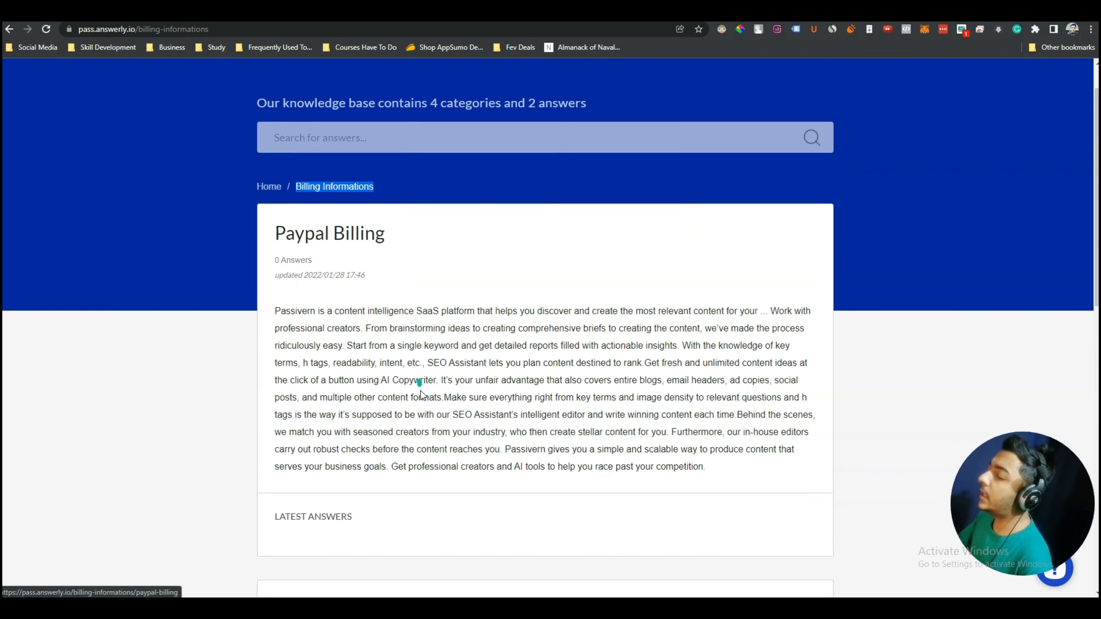
scroll(436, 413, "down", 2)
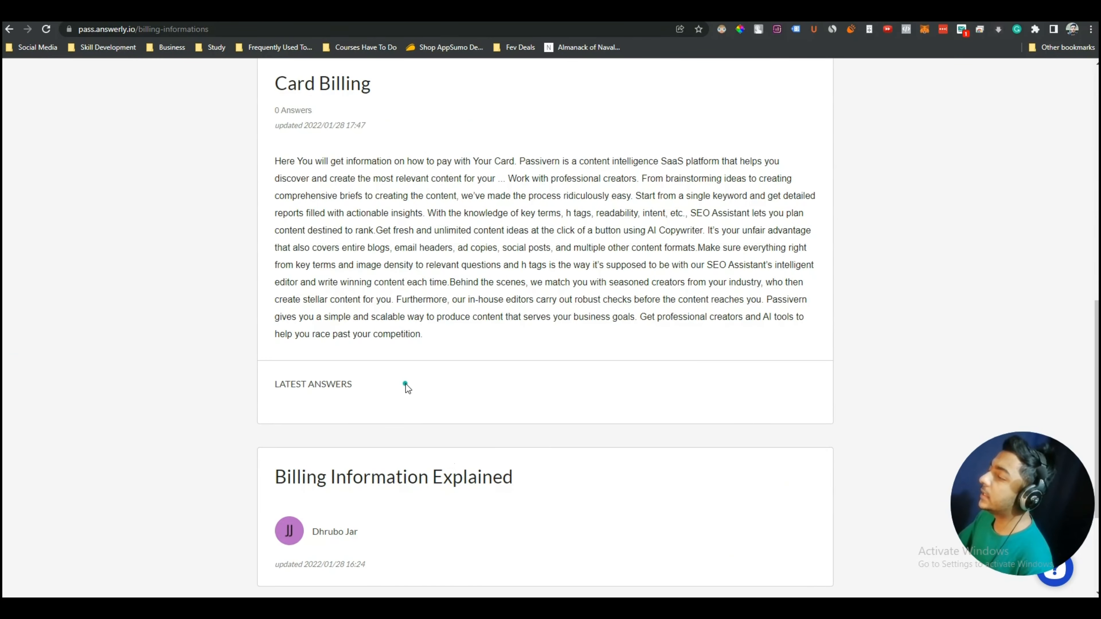
scroll(405, 384, "up", 2)
mouse_move(444, 440)
left_mouse_down()
mouse_move(281, 277)
mouse_move(449, 443)
left_mouse_up()
left_click(281, 277)
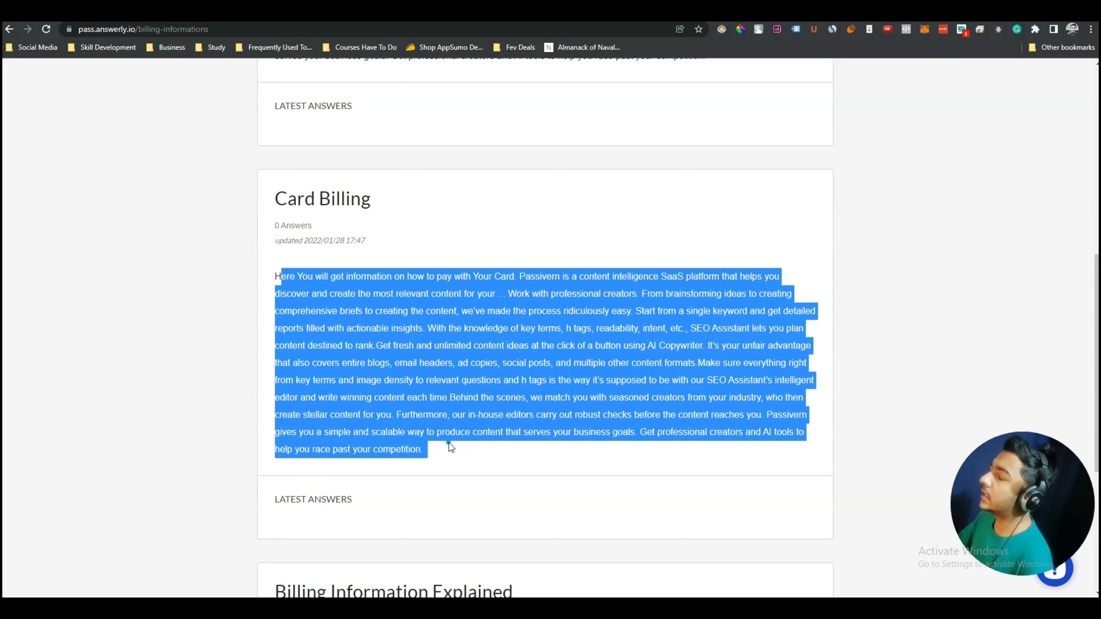
scroll(449, 442, "up", 10)
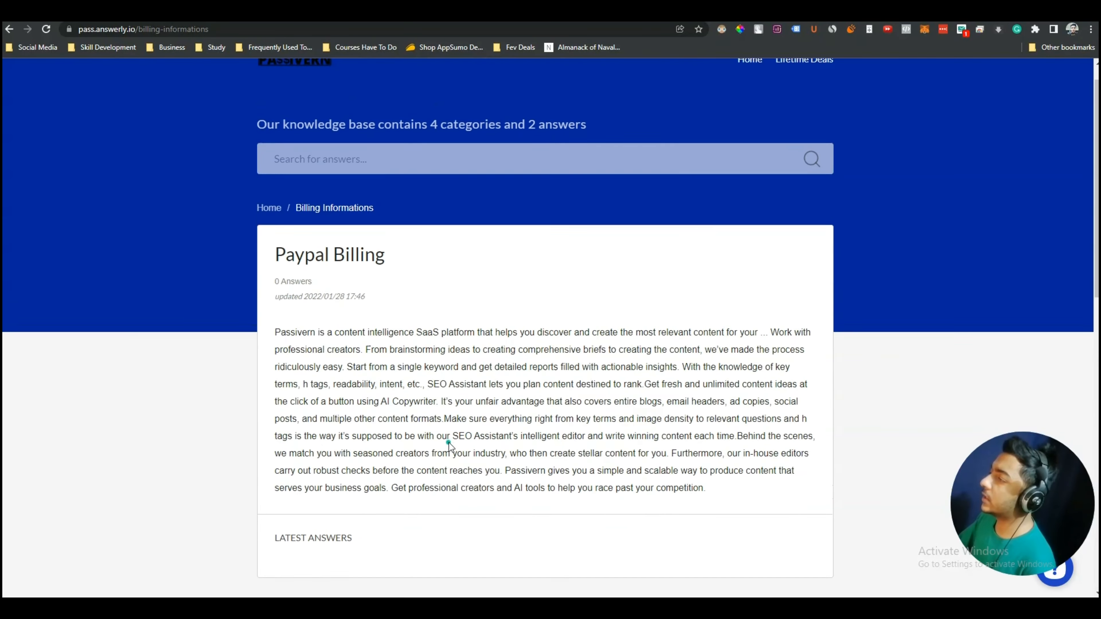
scroll(449, 443, "down", 7)
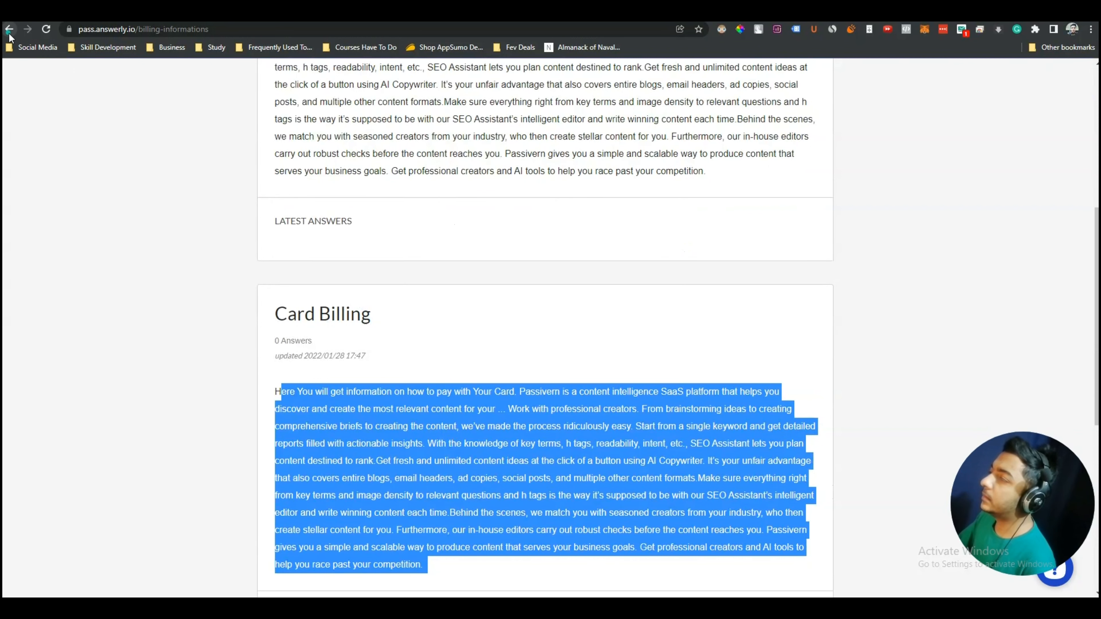
left_click(9, 32)
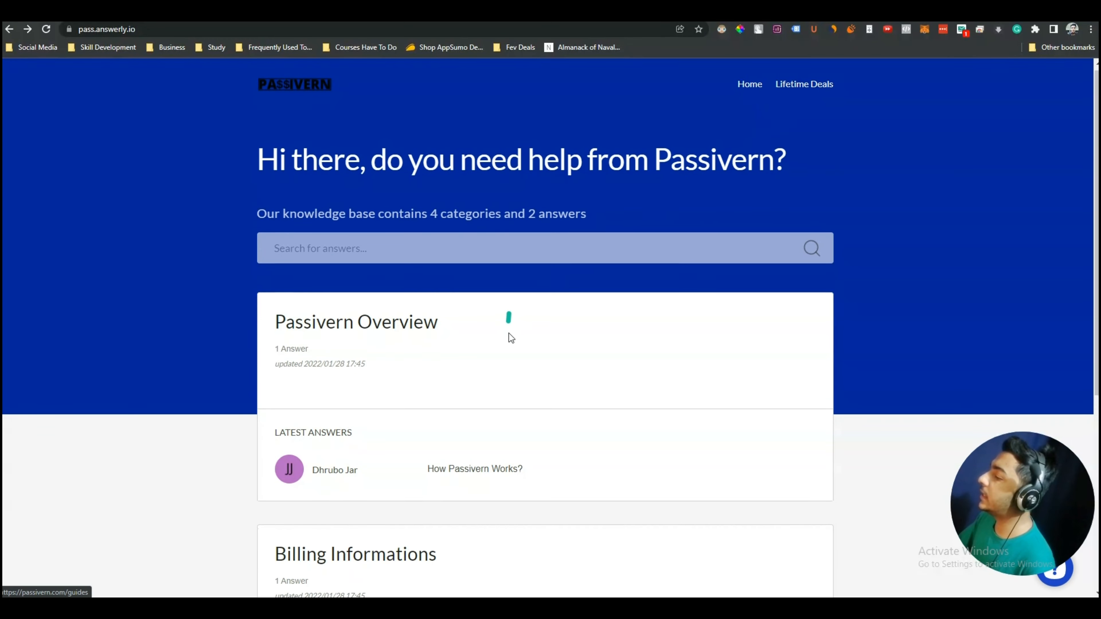
scroll(508, 335, "down", 6)
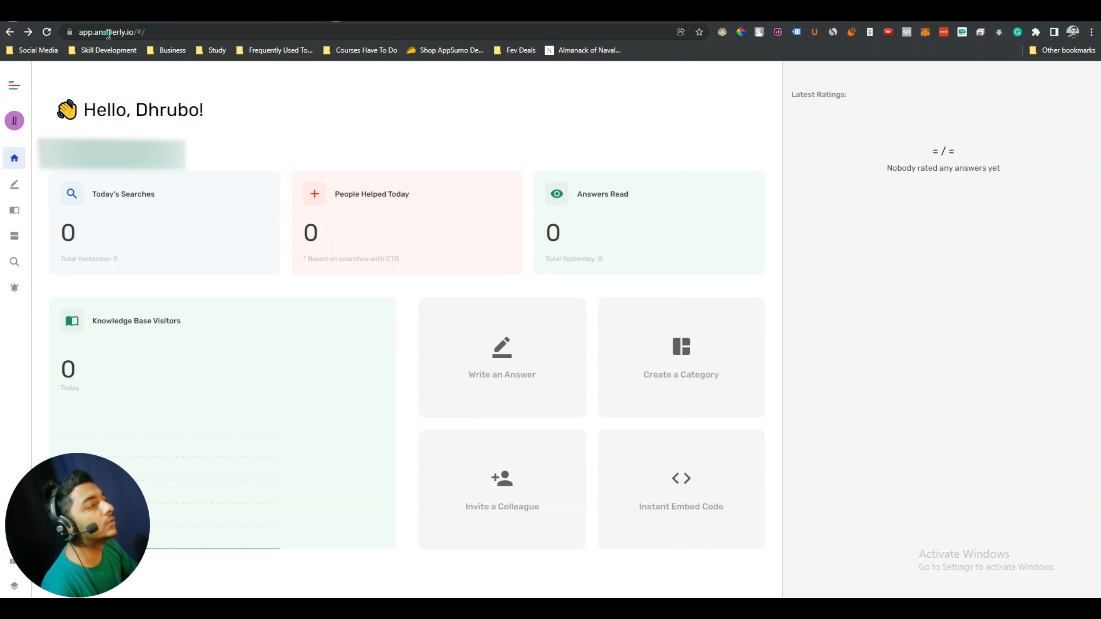
Highlight part of the app.answerly.io dashboard's web address
left_click_drag(98, 32, 134, 32)
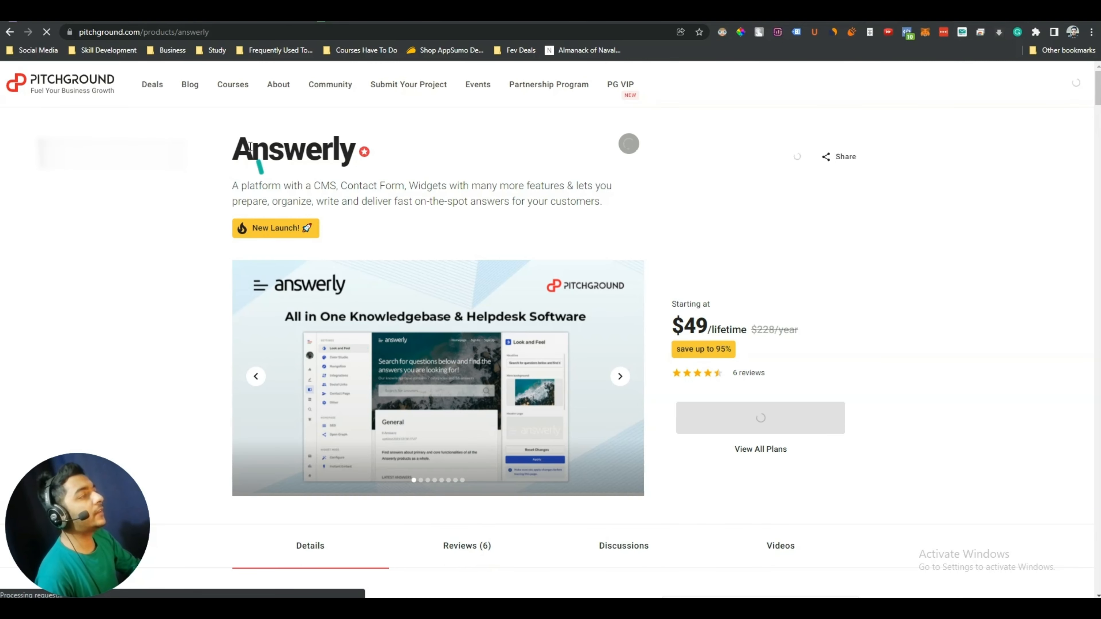
Highlight the Answerly product title and the $49 lifetime starting price, then scroll the plans
left_click_drag(235, 147, 412, 147)
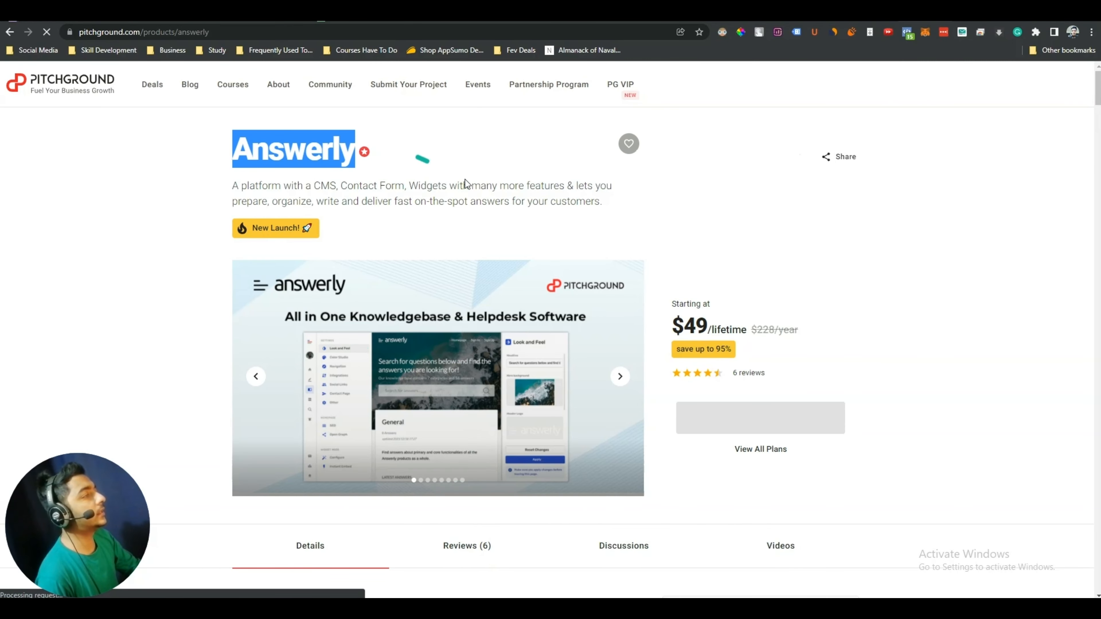
left_click(679, 327)
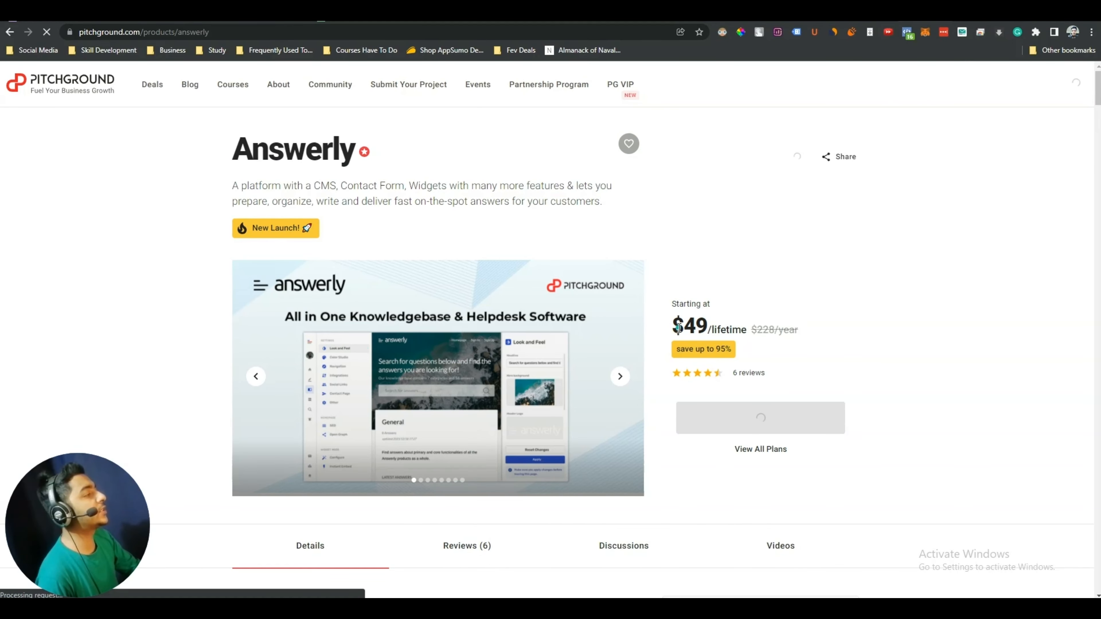
left_click_drag(678, 327, 742, 330)
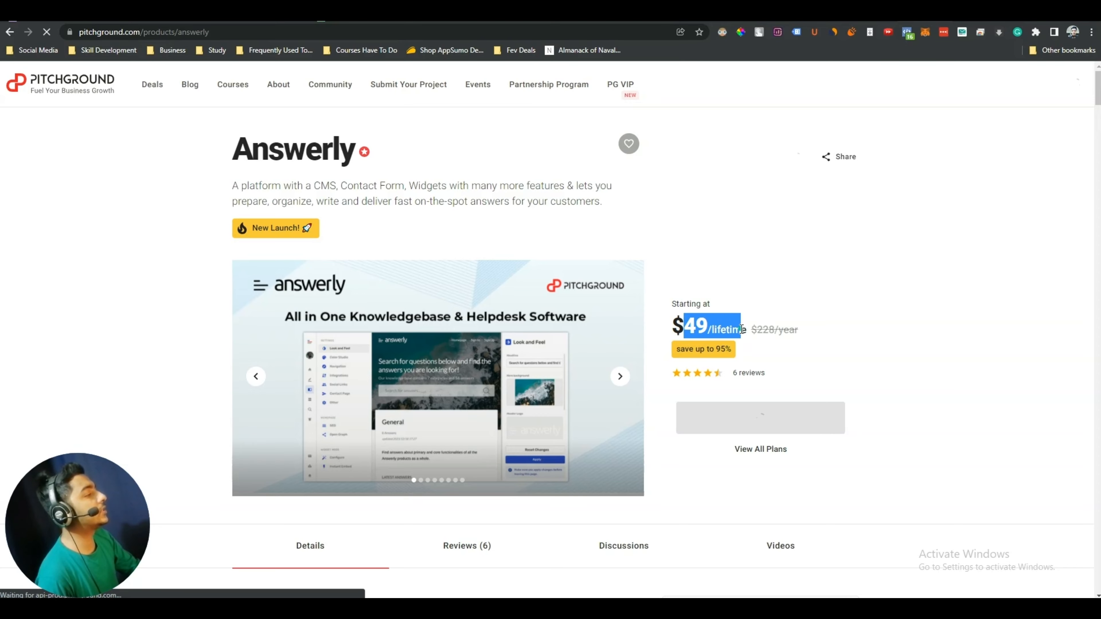
scroll(742, 330, "down", 15)
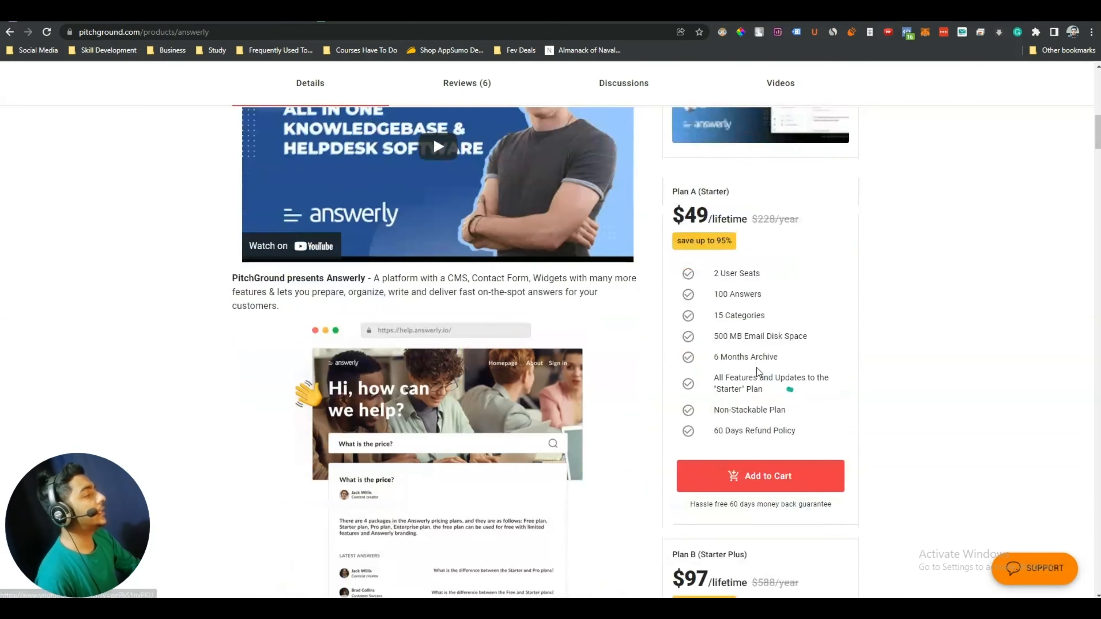
scroll(740, 436, "down", 20)
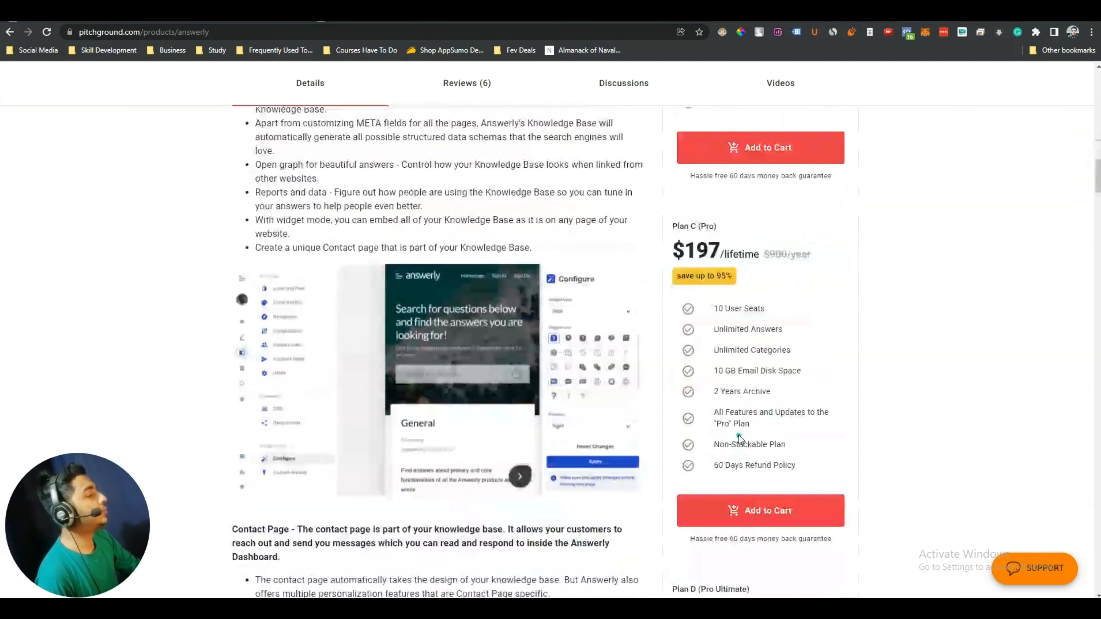
scroll(739, 432, "down", 8)
scroll(731, 402, "up", 10)
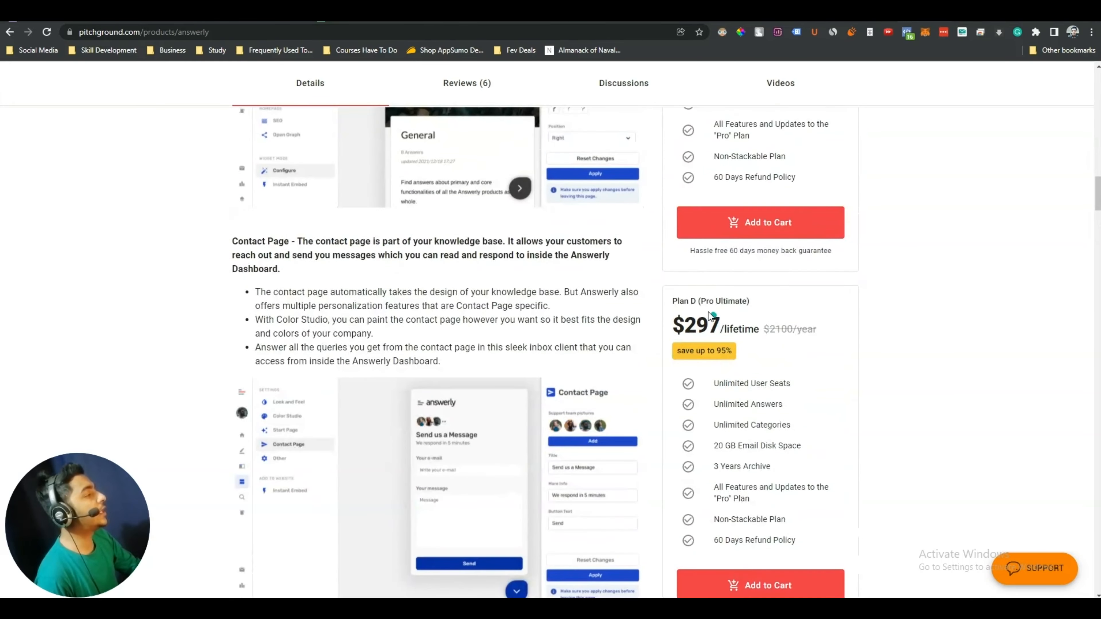
Highlight Plan D's $297 lifetime price and scroll back through the plans to the top
triple_click(714, 328)
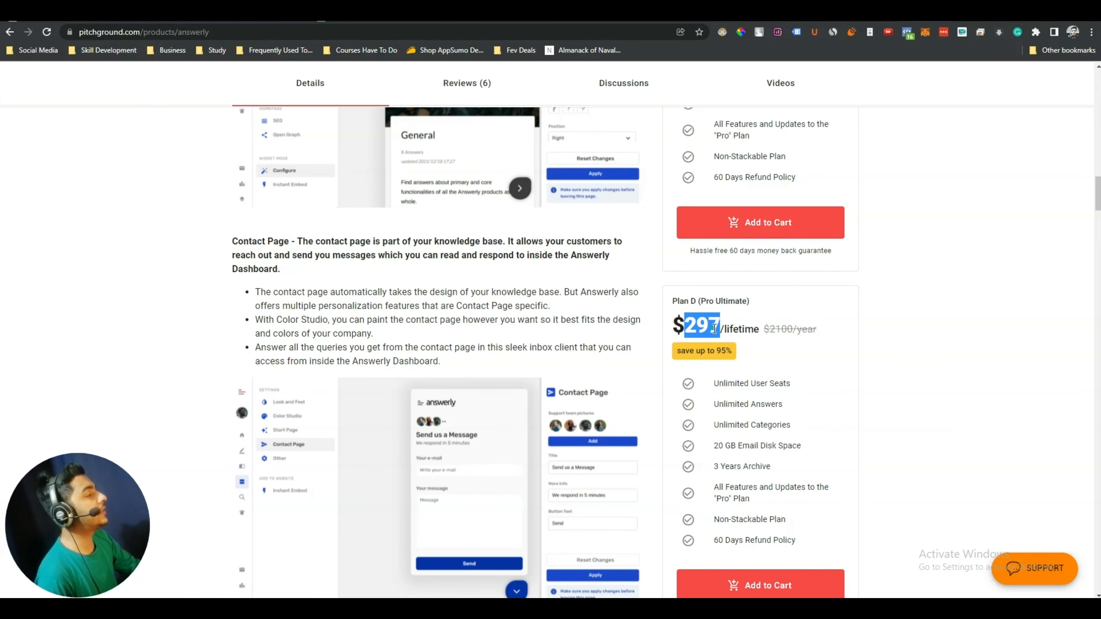
double_click(750, 328)
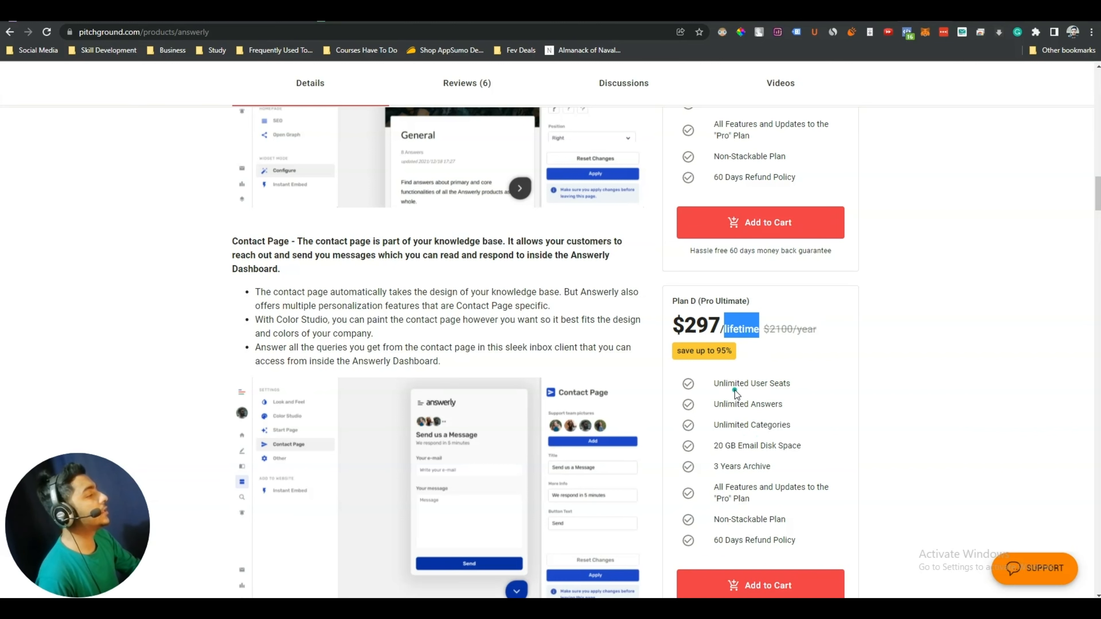
scroll(760, 444, "up", 15)
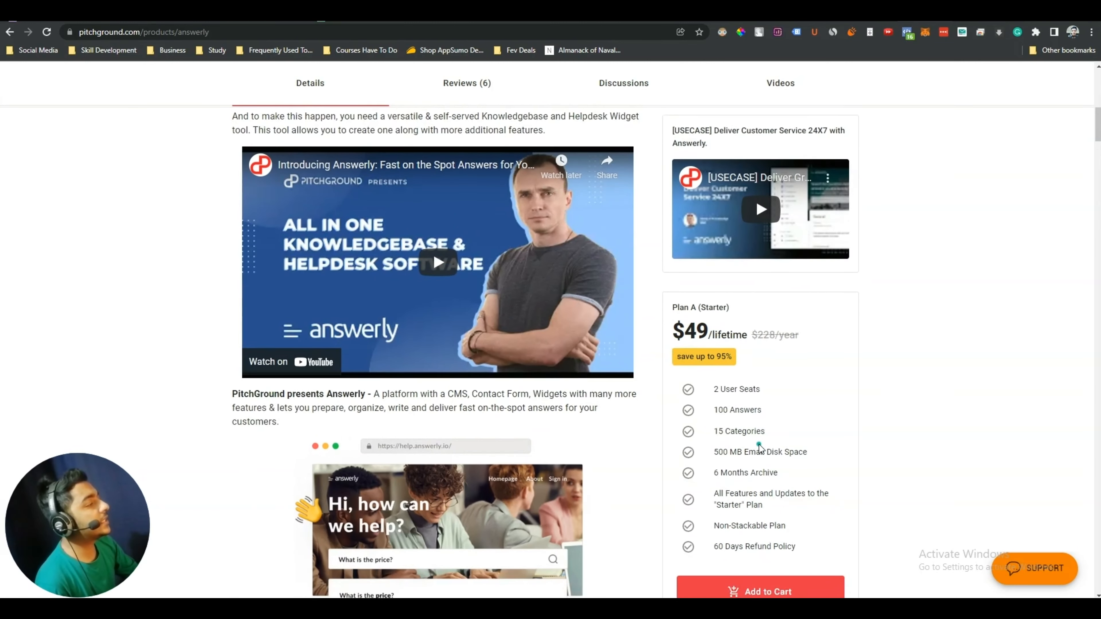
scroll(760, 445, "up", 4)
scroll(760, 445, "down", 5)
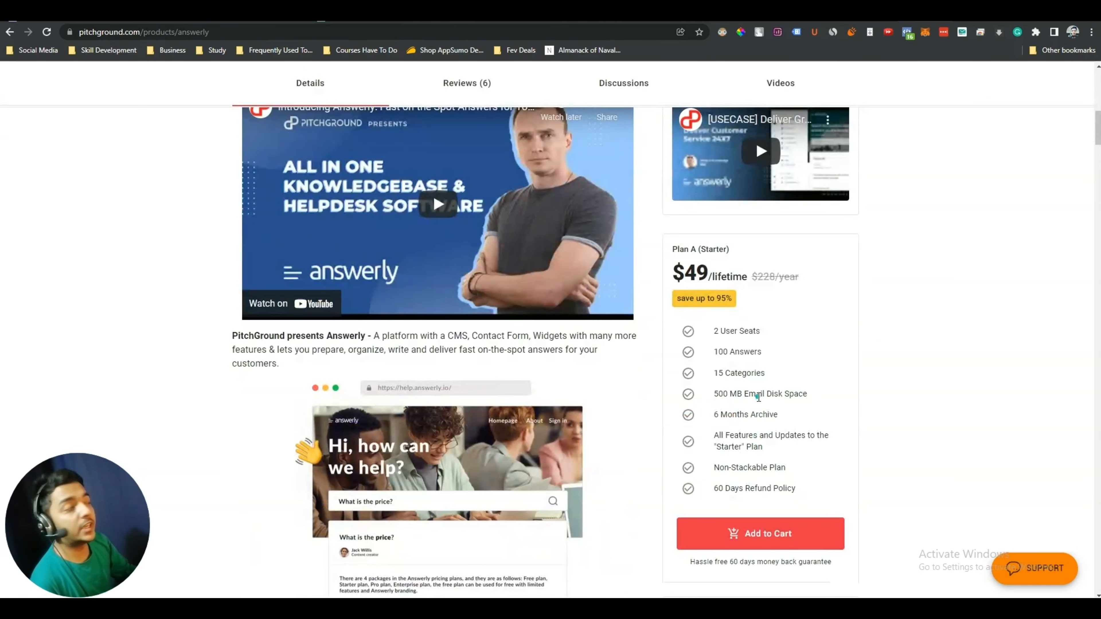
scroll(759, 396, "up", 10)
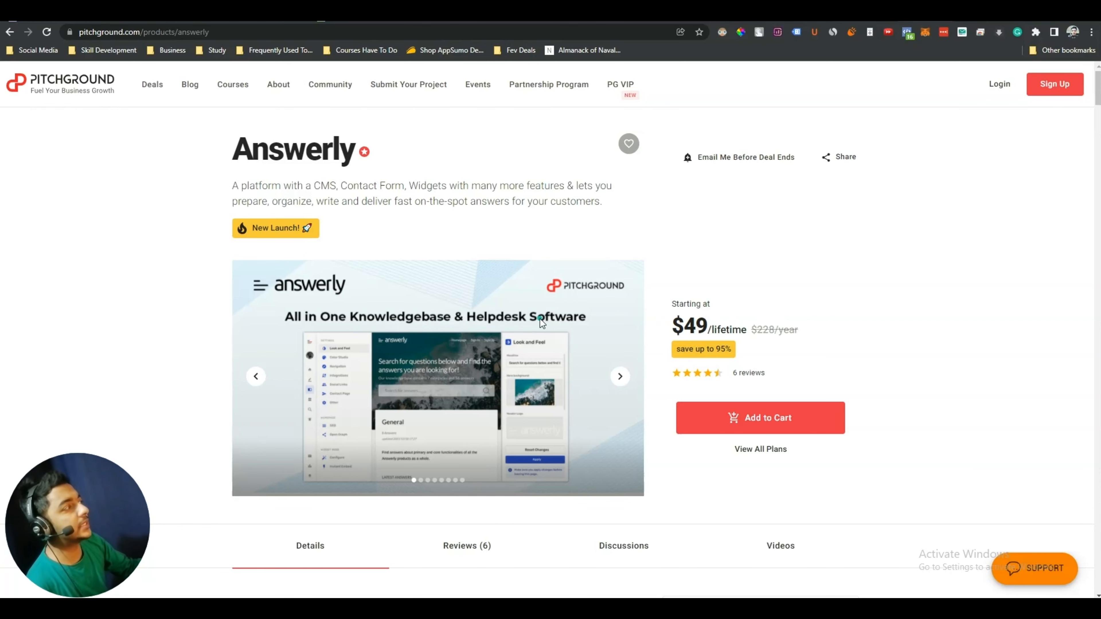
scroll(845, 410, "down", 15)
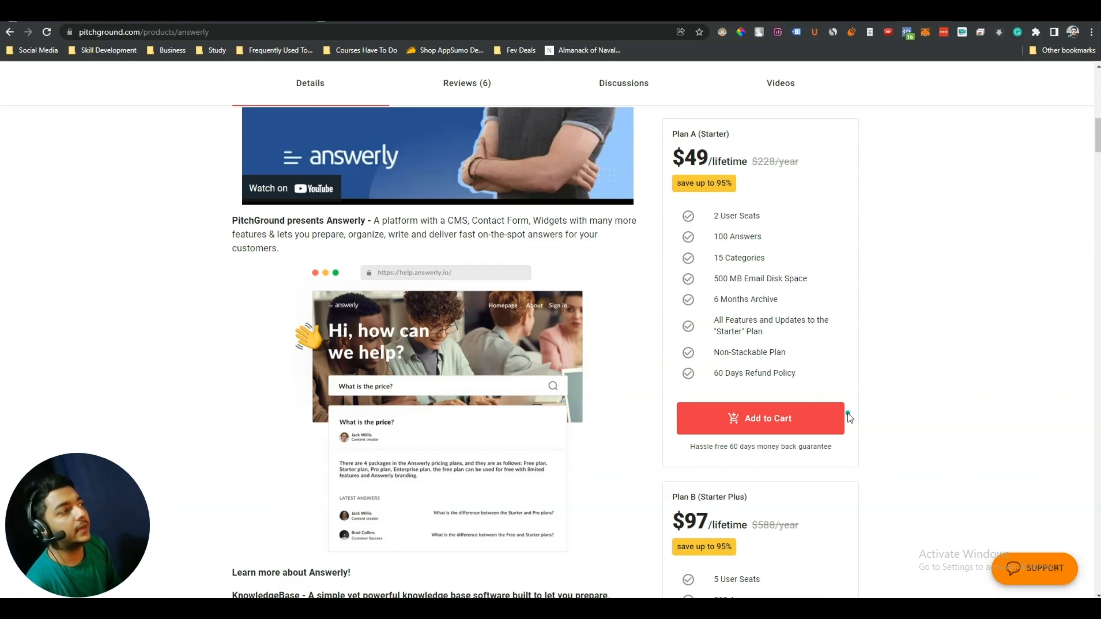
scroll(921, 225, "up", 10)
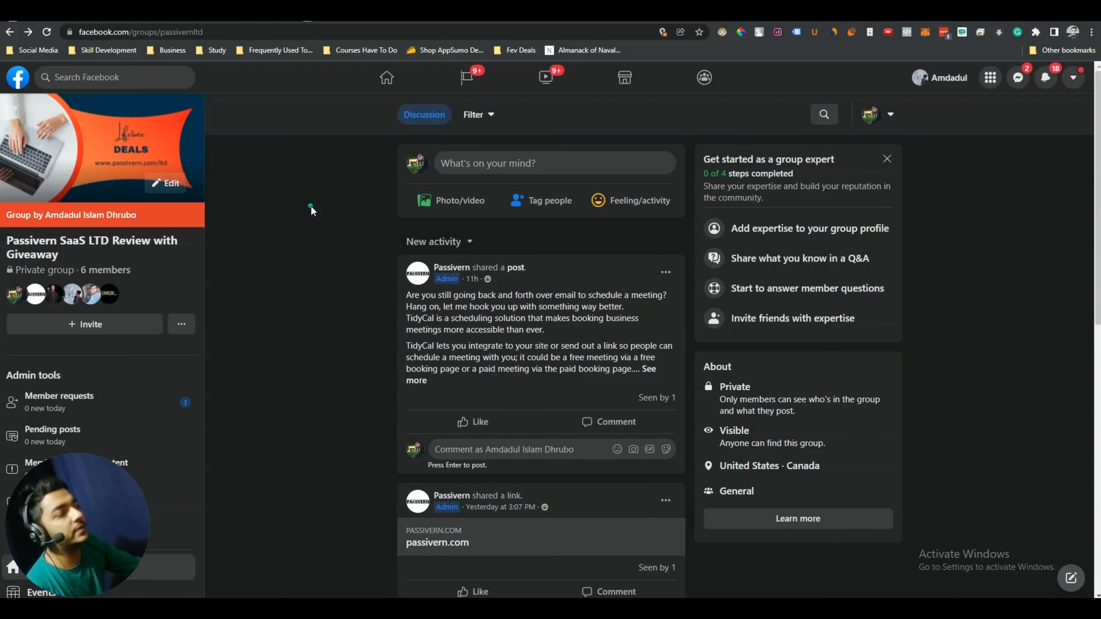
Highlight the Passivern SaaS LTD Review with Giveaway group title, then return to PitchGround's Answerly title
scroll(329, 209, "down", 1)
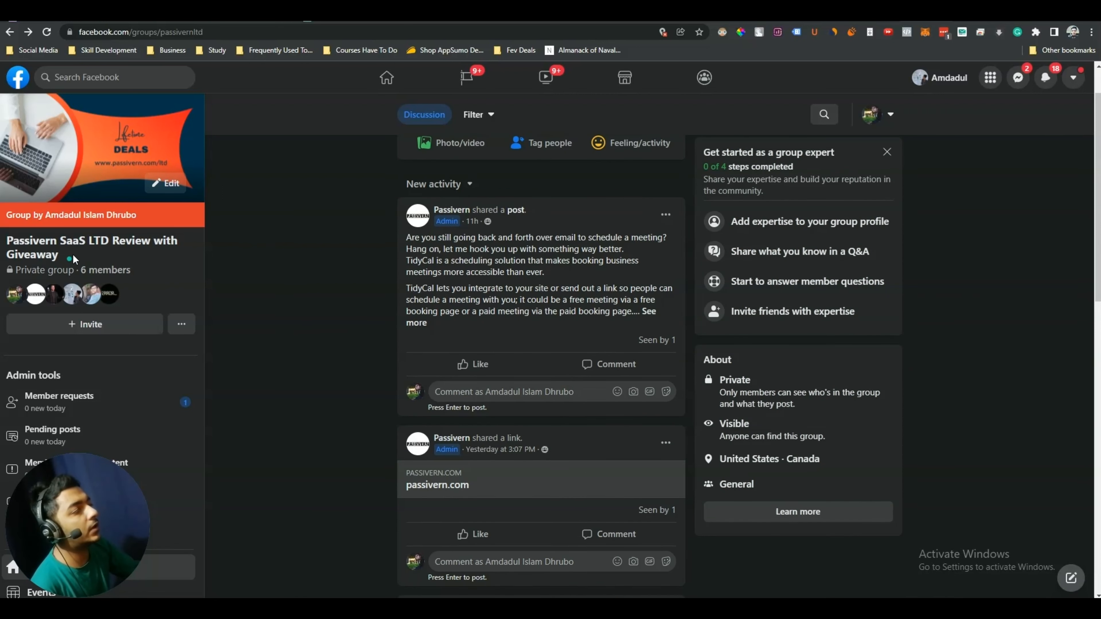
left_click_drag(69, 248, 6, 243)
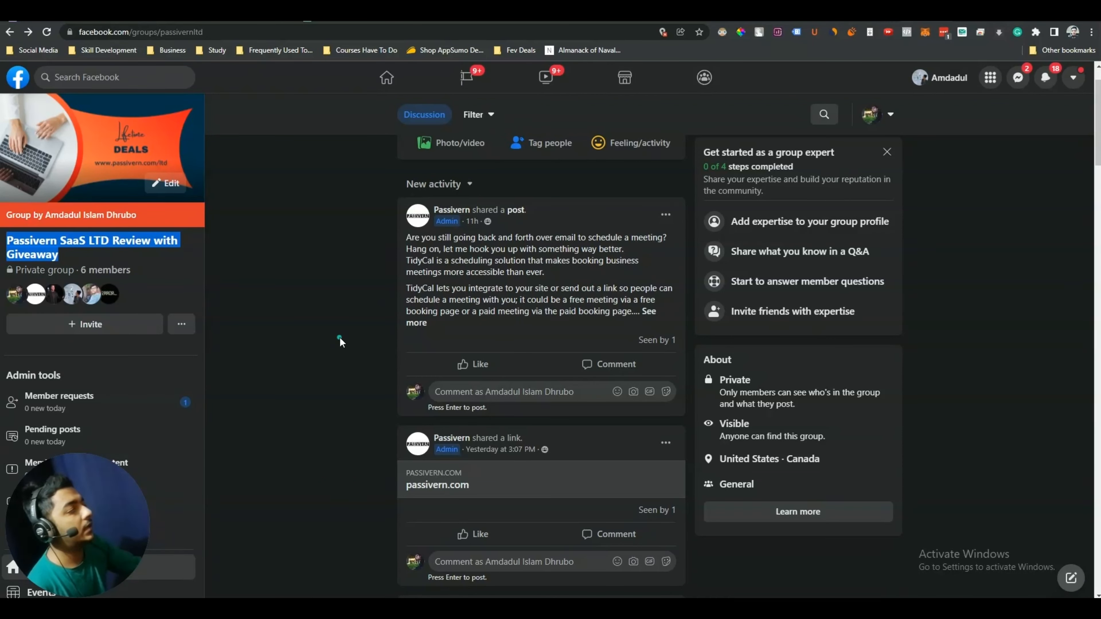
scroll(340, 341, "up", 1)
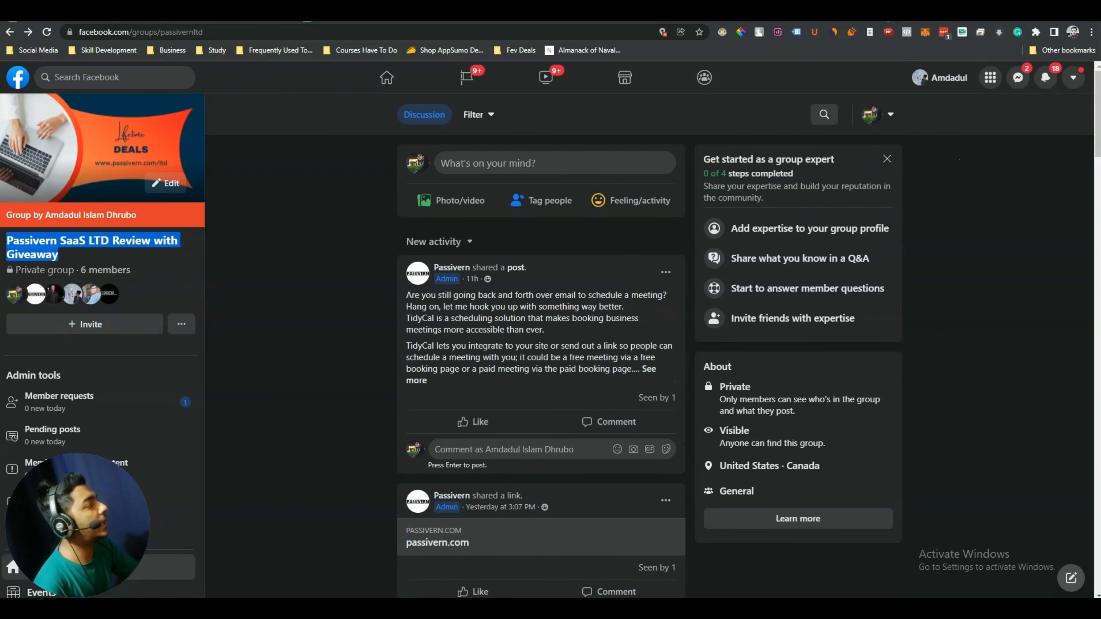
key("ctrl+Tab")
left_click_drag(237, 147, 399, 144)
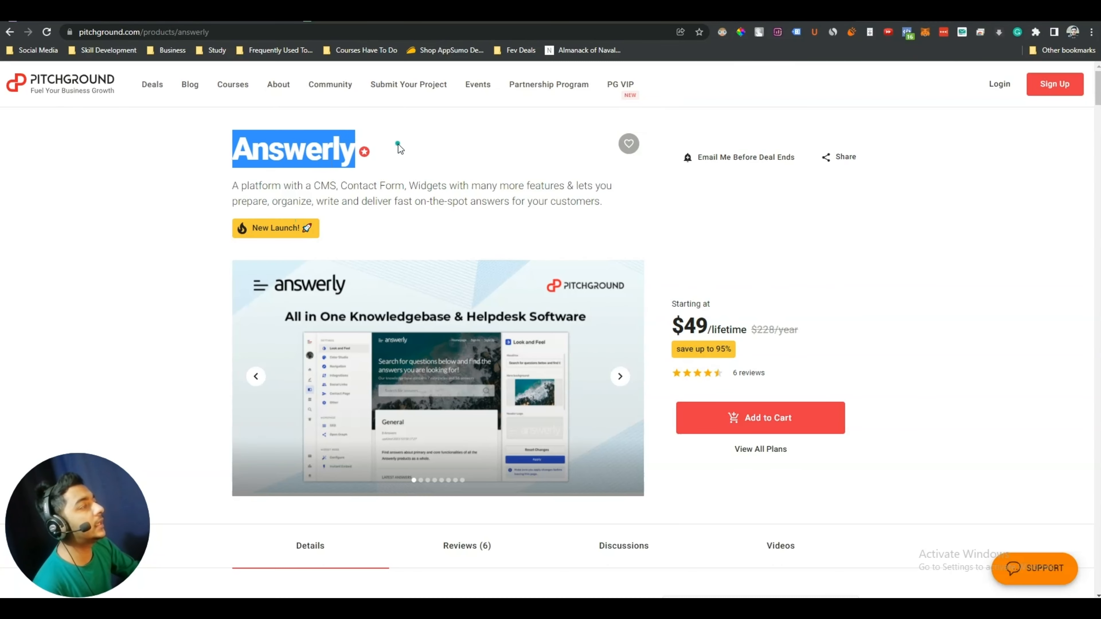